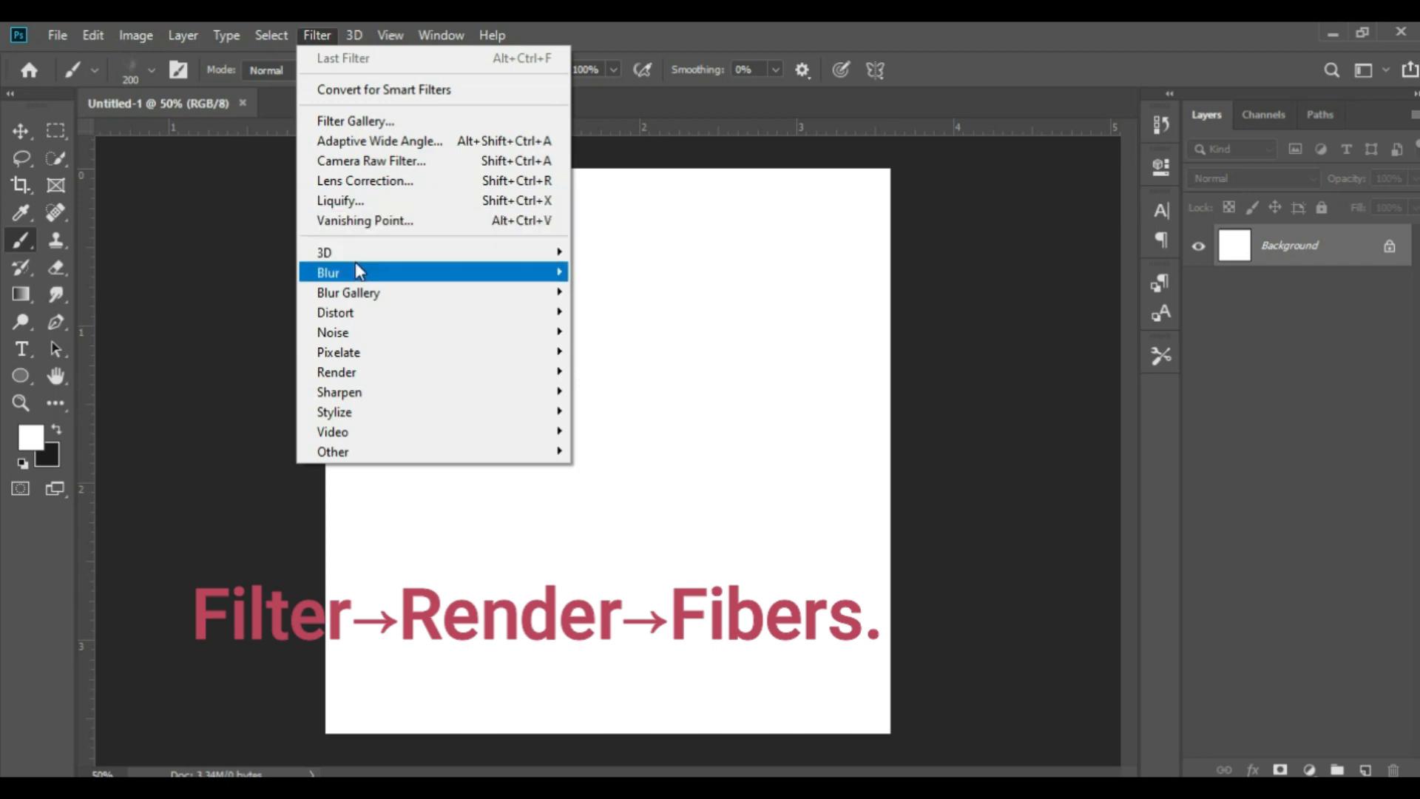
Start the Fibers render filter on the Background layer and enter a variance of 100, accepting the closest allowed value
mouse_move(356, 373)
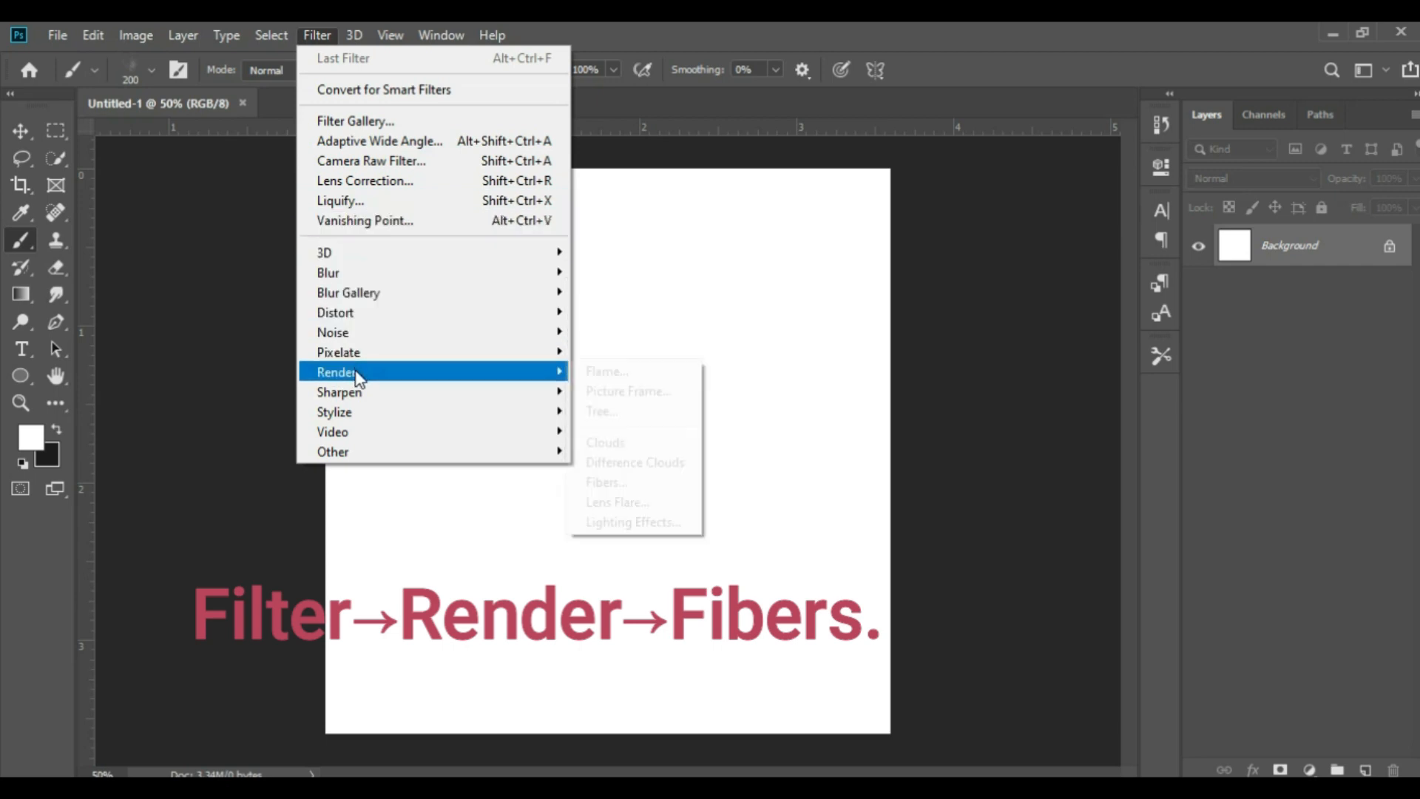
mouse_move(559, 371)
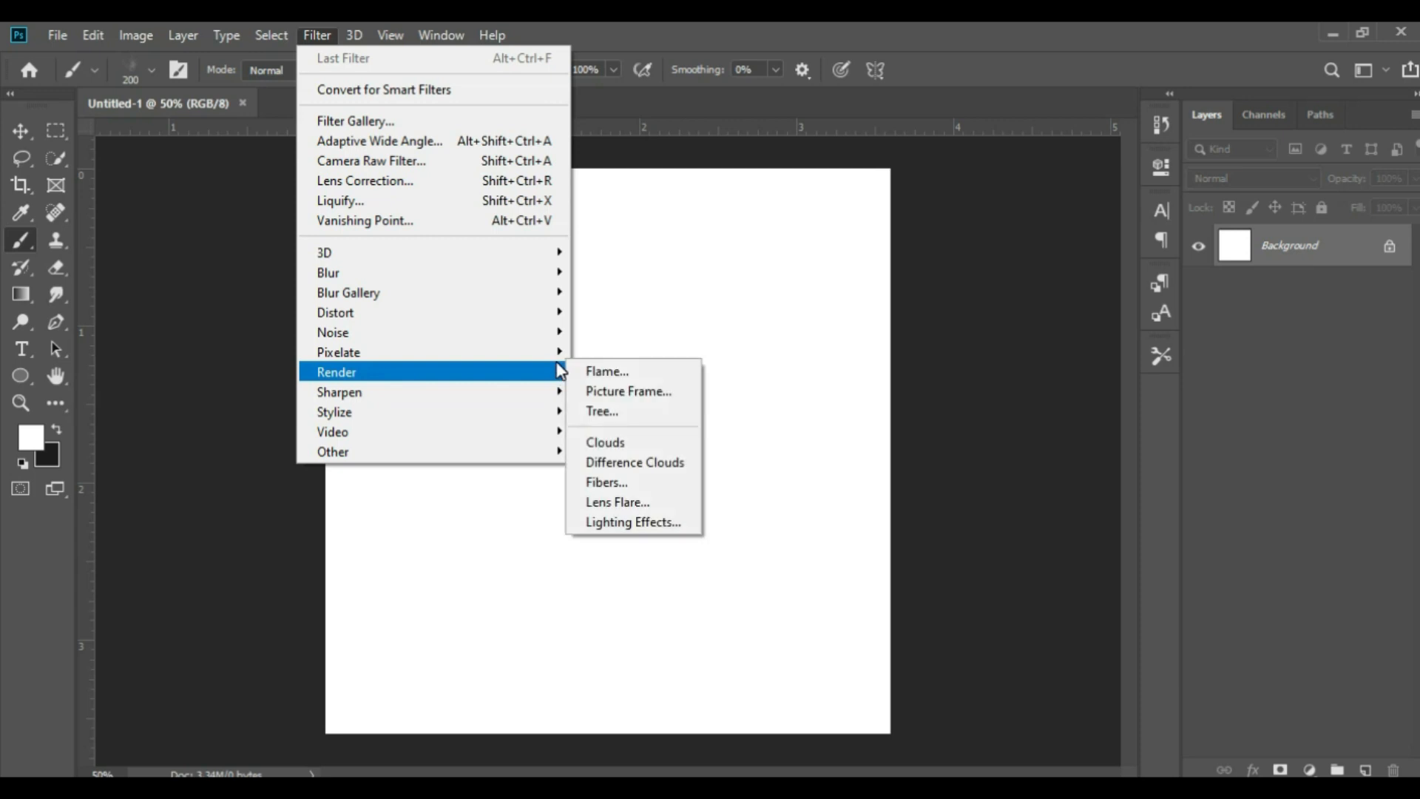
left_click(627, 484)
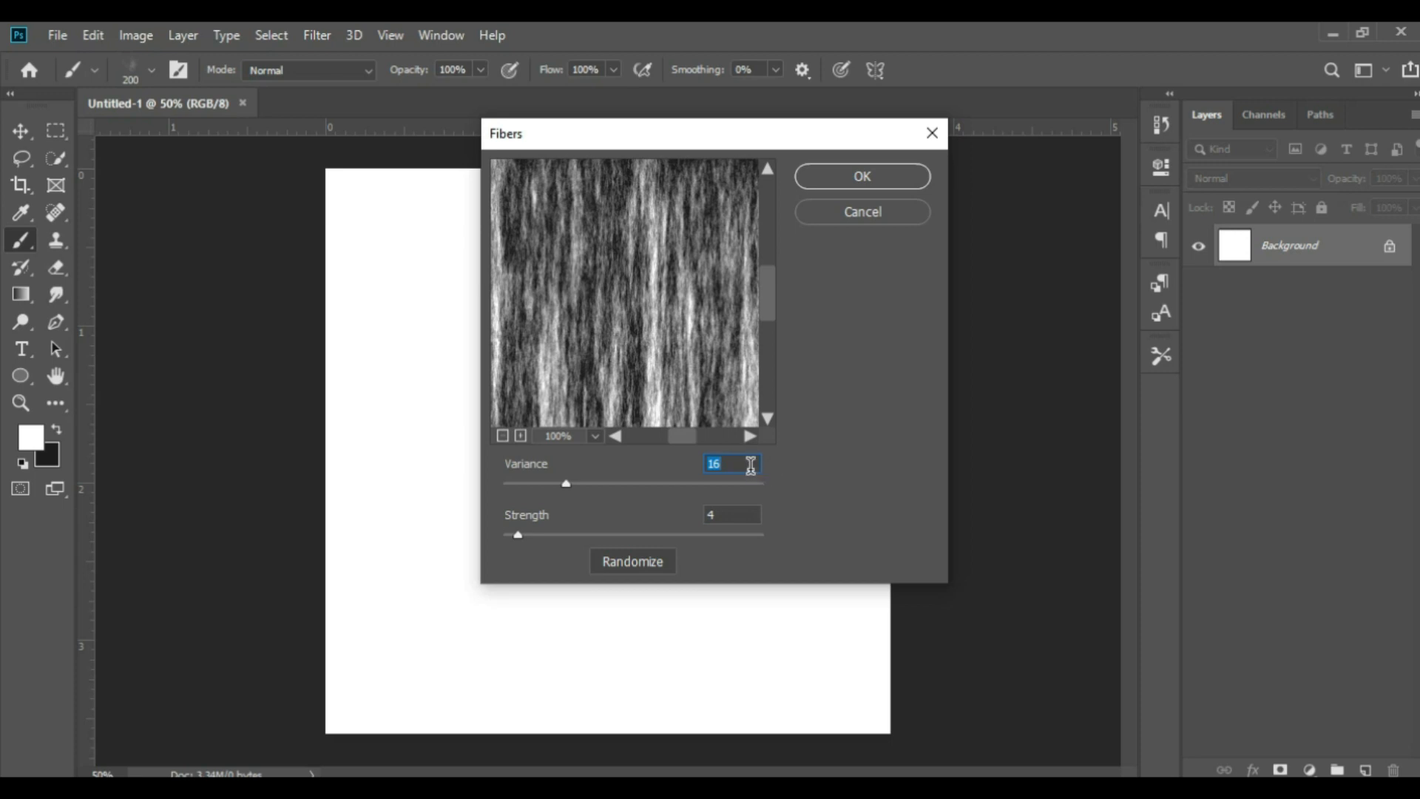
left_click(743, 464)
key("BackSpace")
type("00")
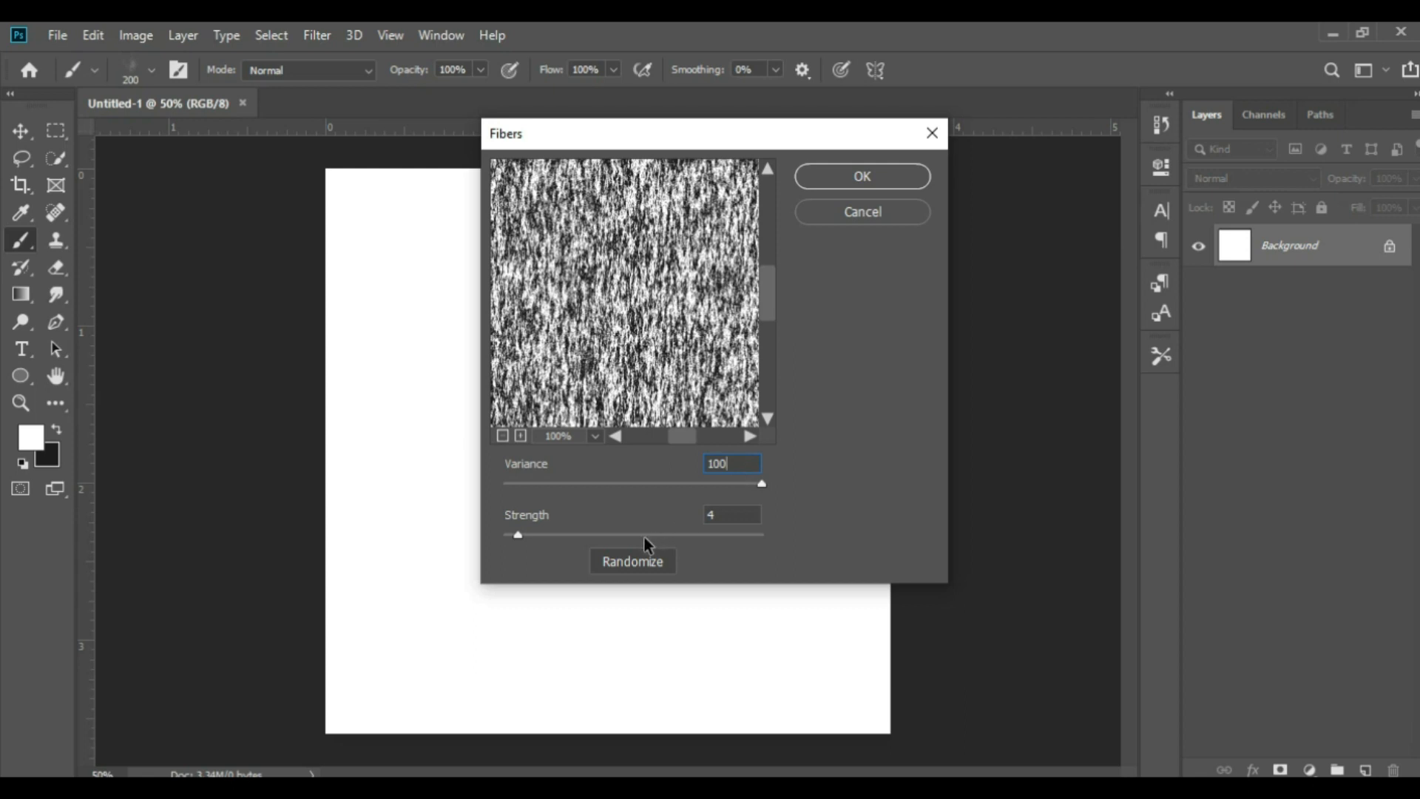
left_click(718, 516)
left_click(796, 491)
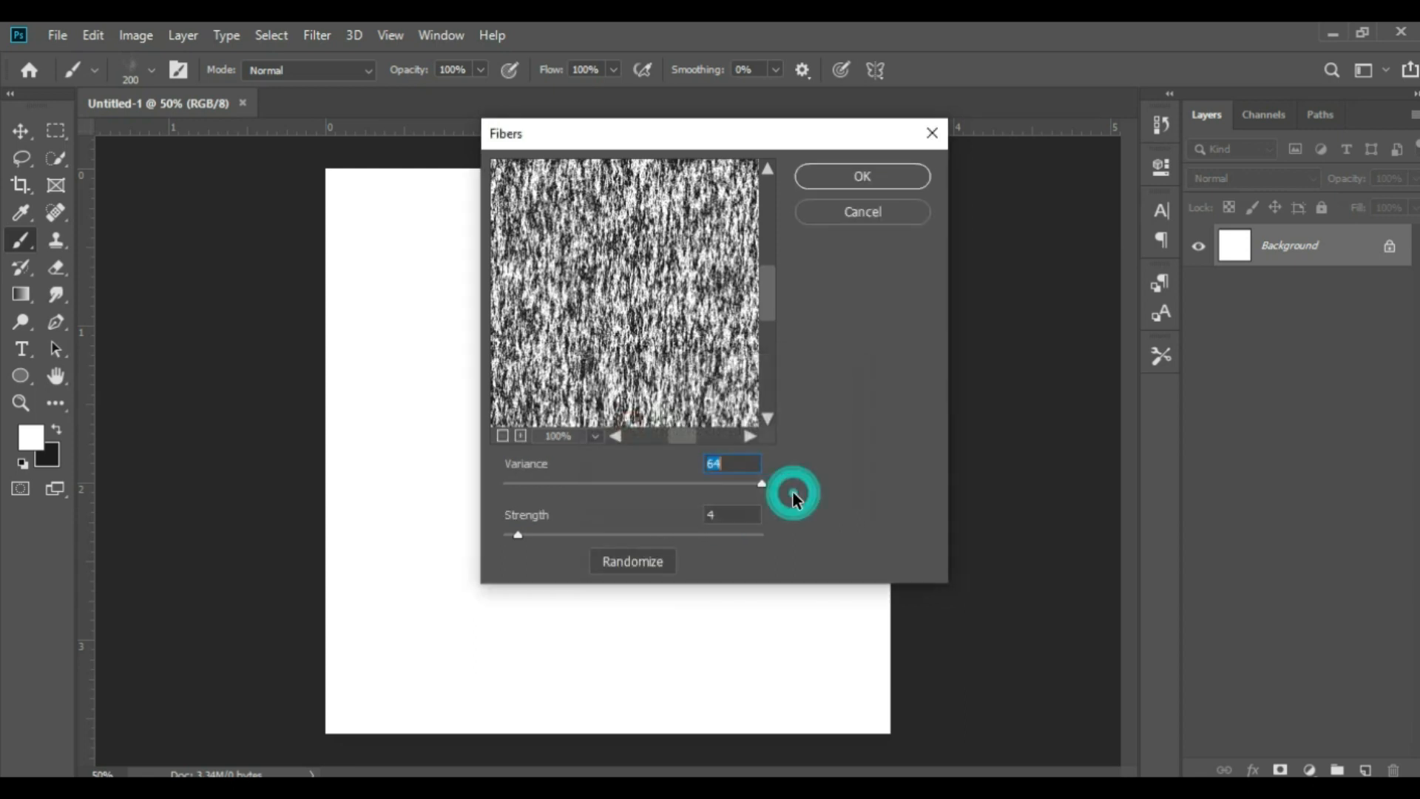
Set the Fibers strength to 35 and randomize the fiber pattern
left_click(673, 544)
left_click(651, 545)
left_click(616, 543)
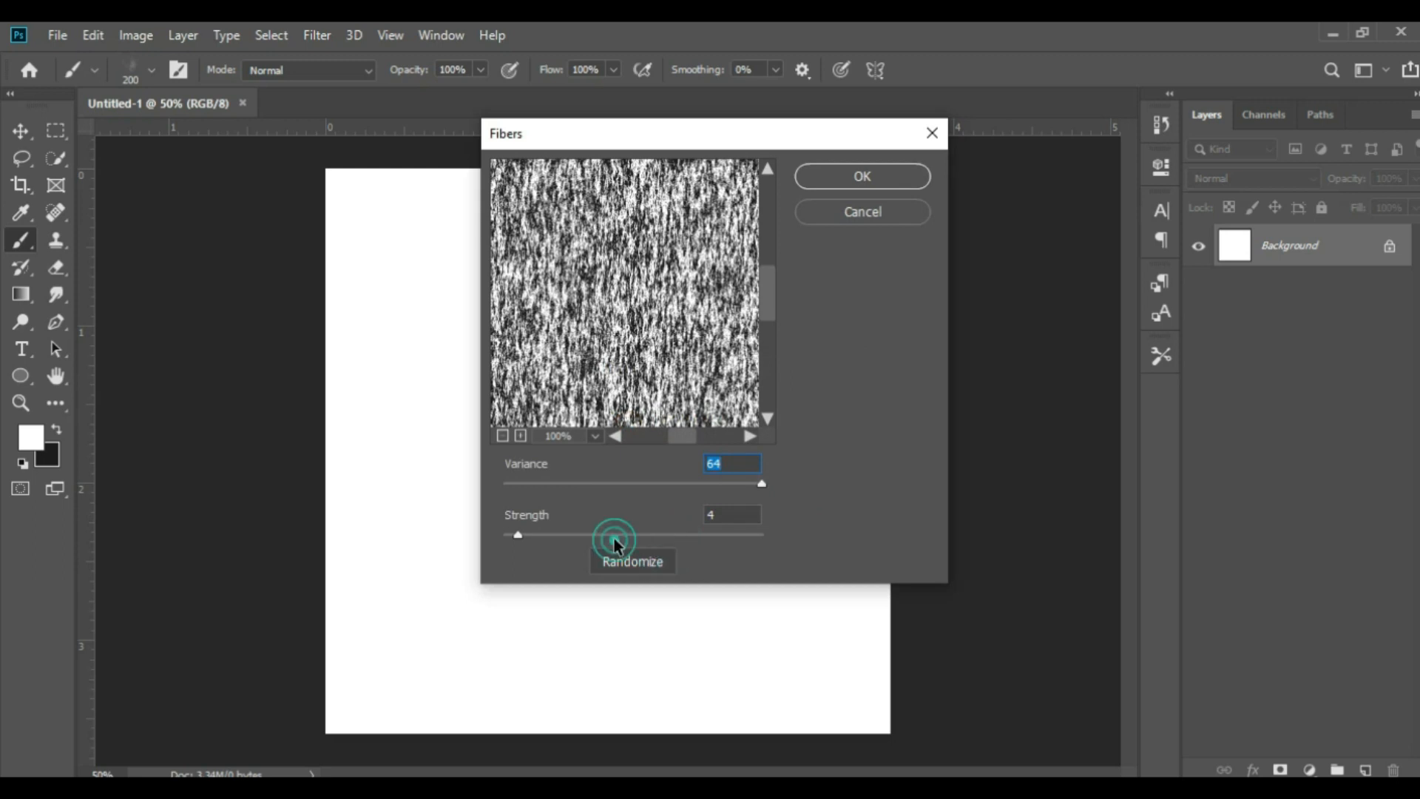
left_click(616, 542)
left_click(616, 542)
left_click(731, 515)
key("BackSpace")
type("3")
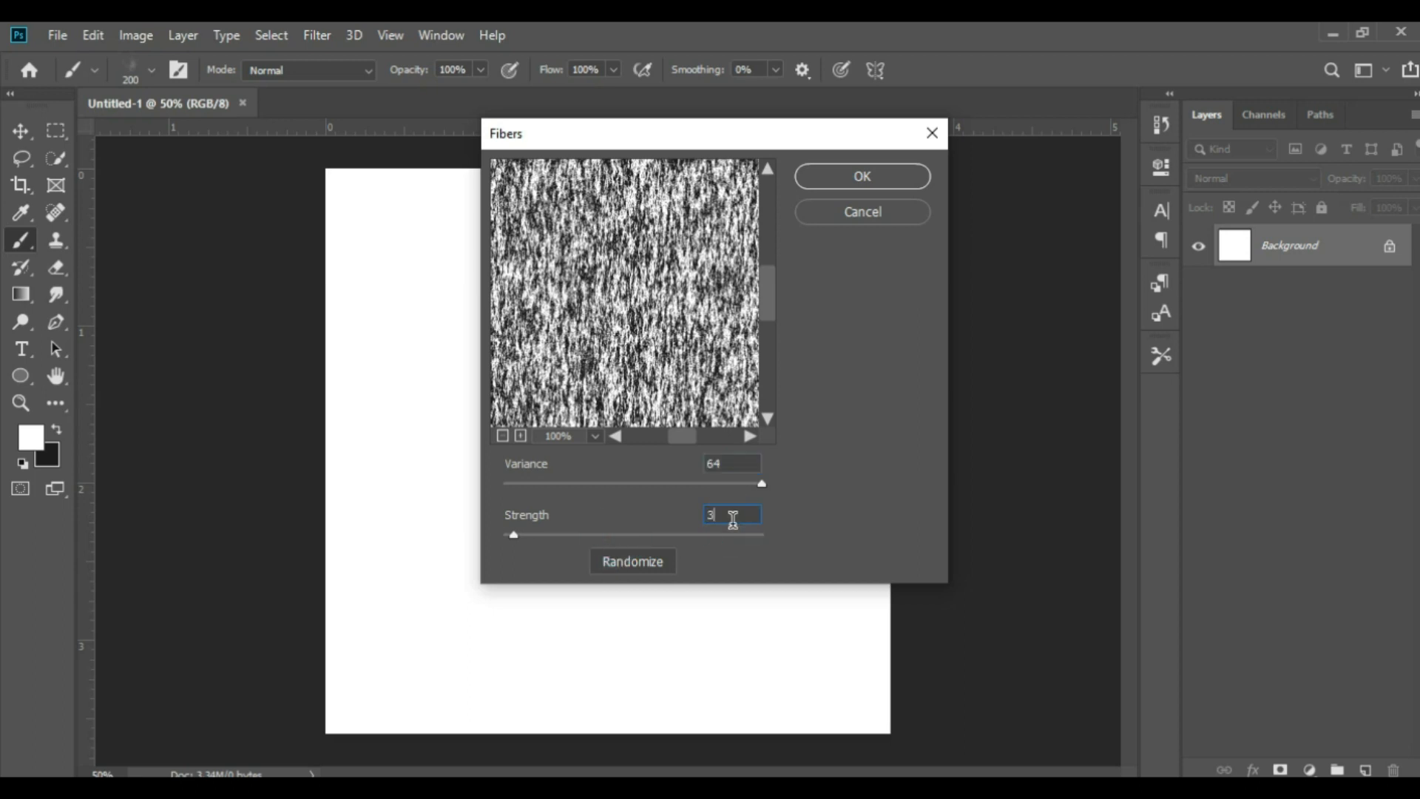
type("5")
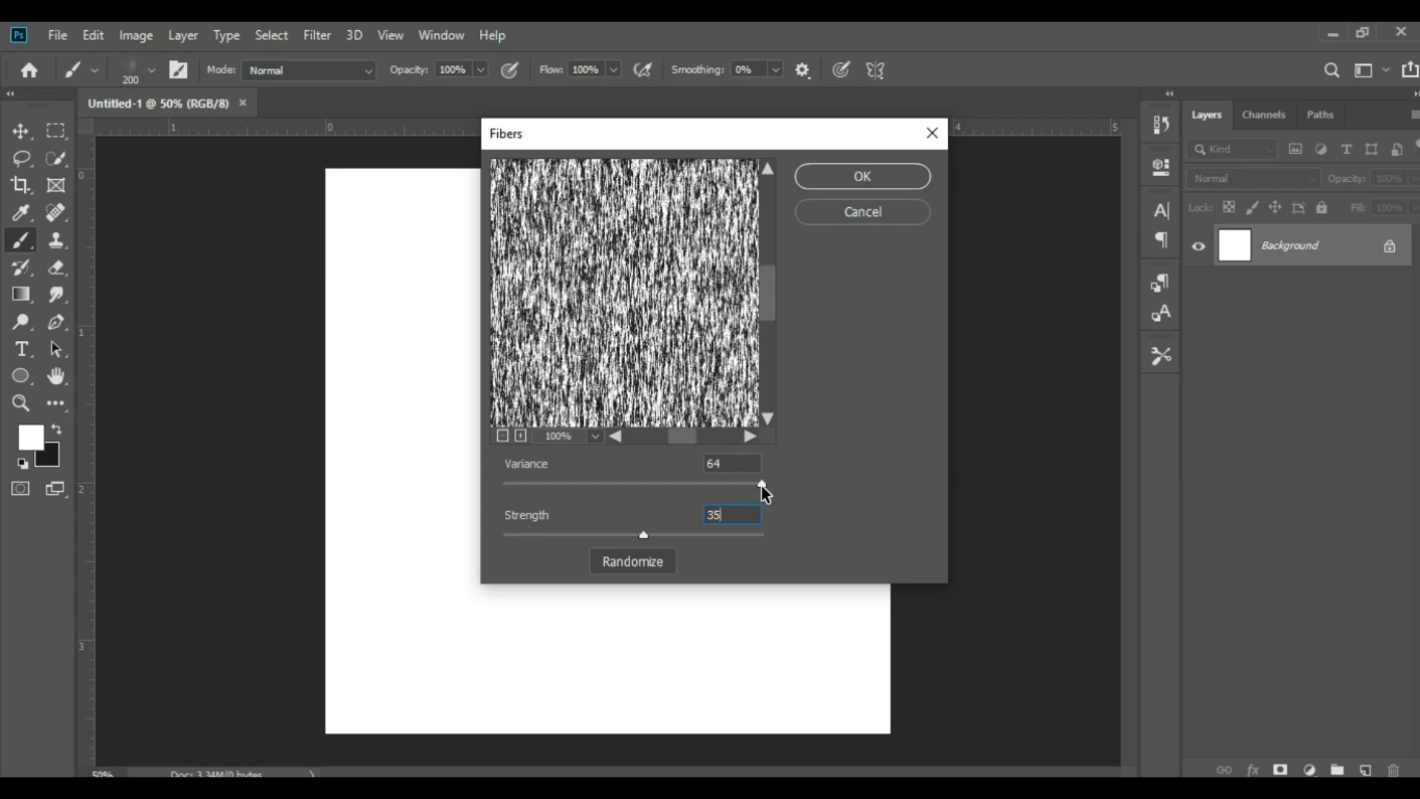
left_click(646, 562)
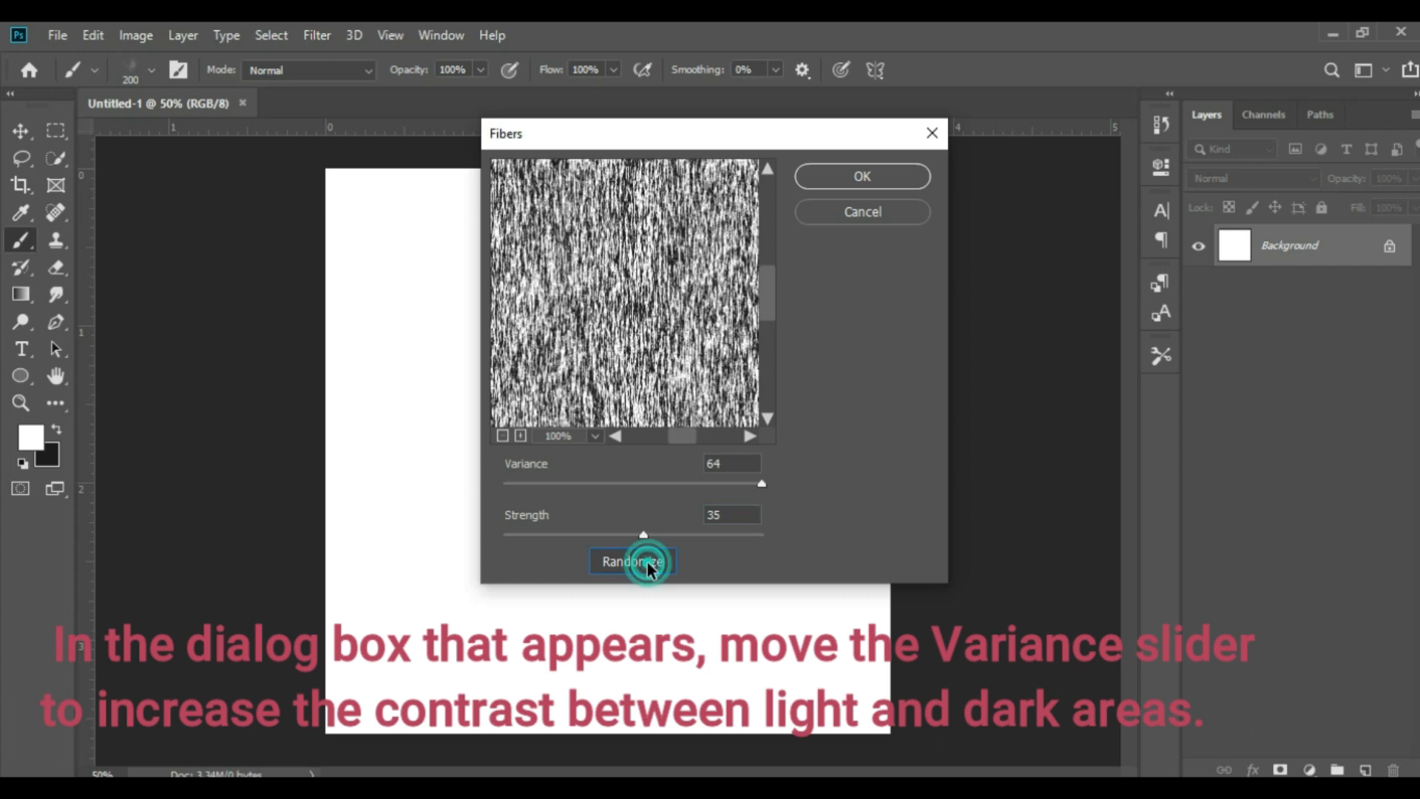
Re-enter 100 as the fiber variance, accept the inserted maximum of 64, and apply the Fibers filter
double_click(729, 464)
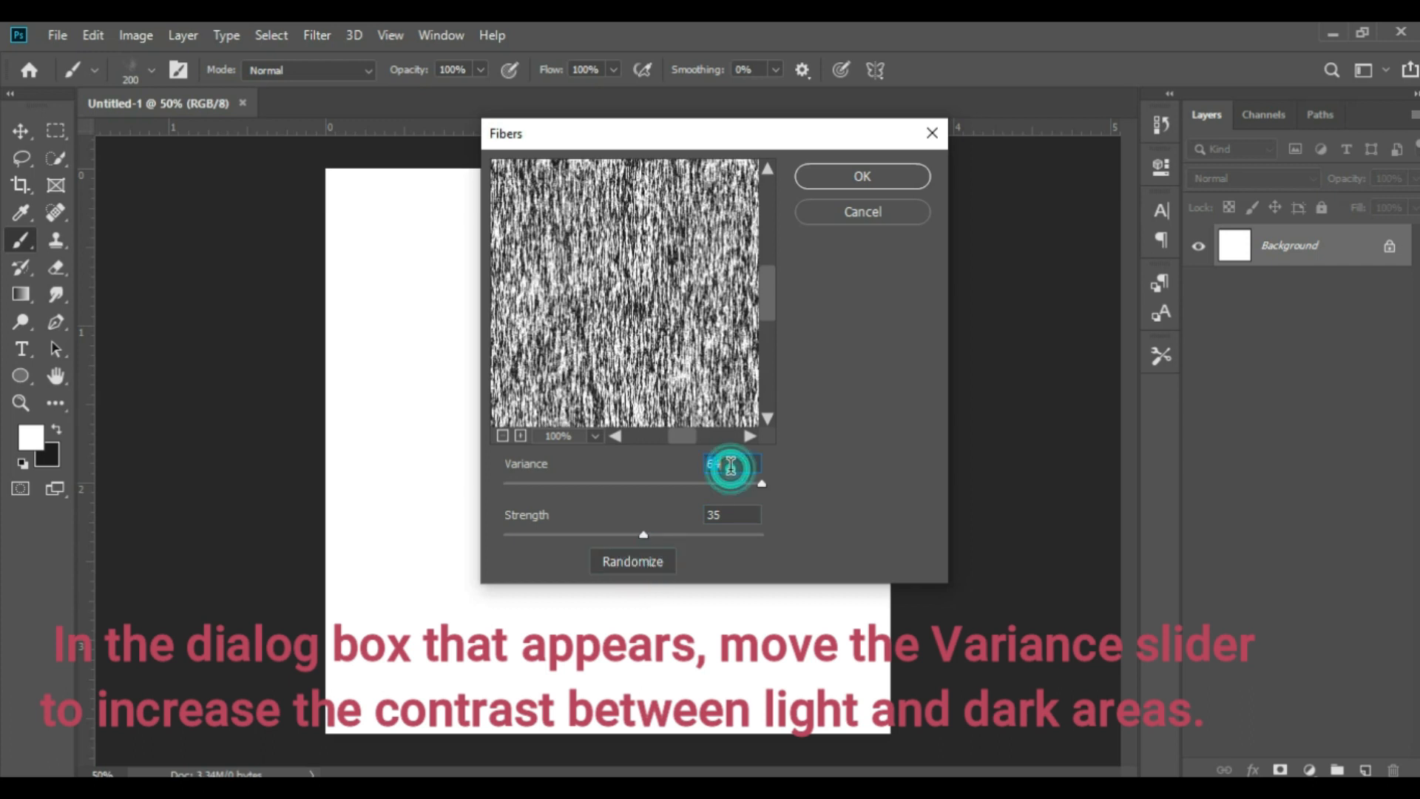
type("100")
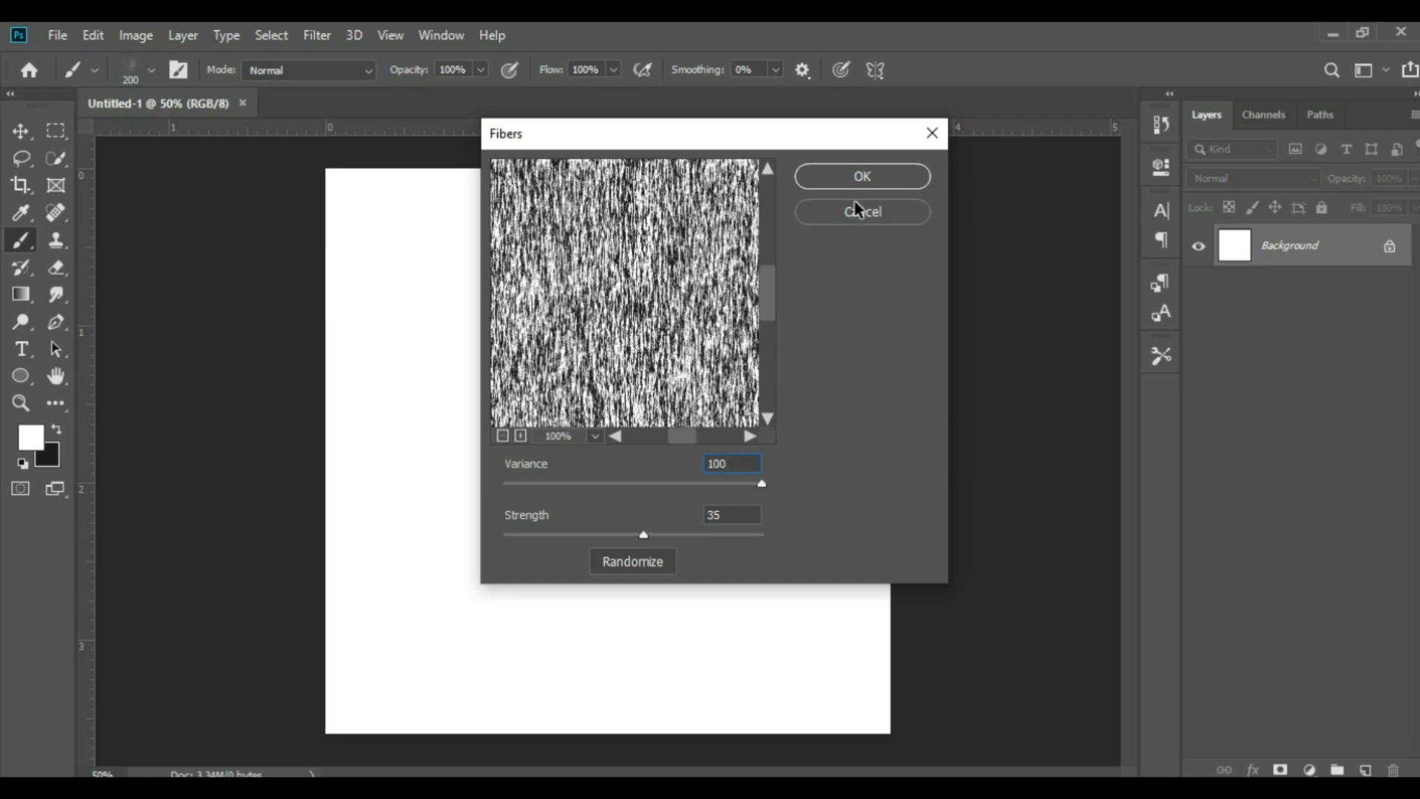
left_click(878, 175)
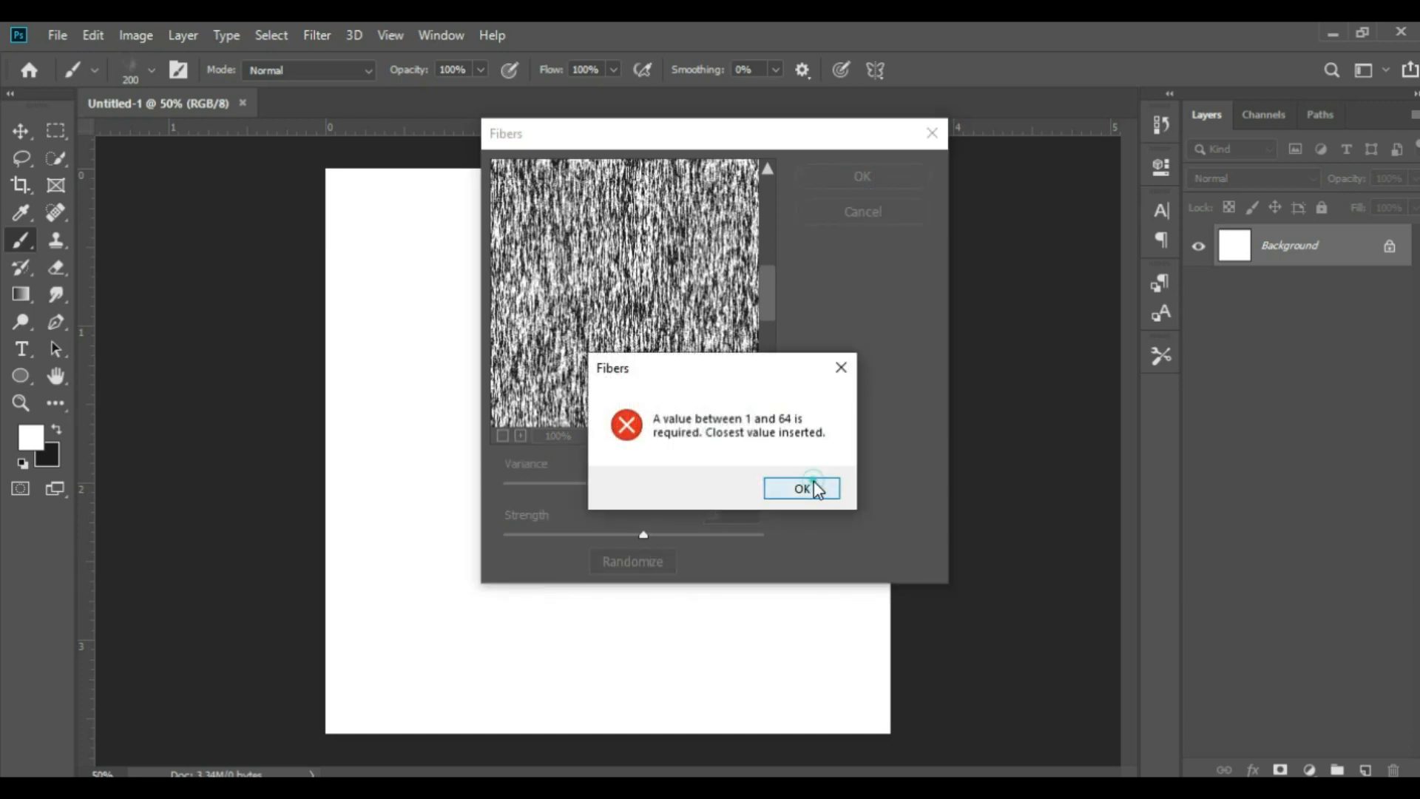
left_click(817, 489)
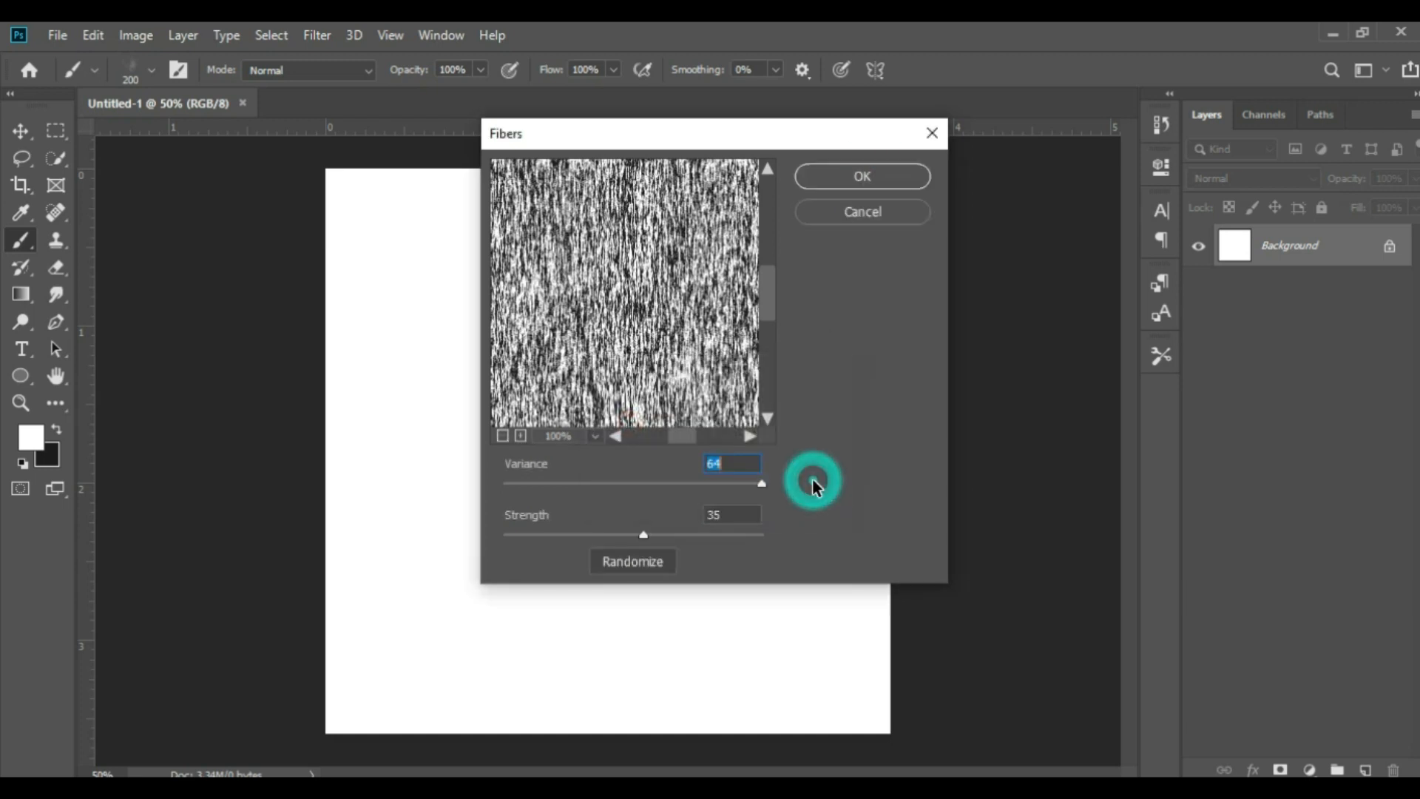
left_click(867, 185)
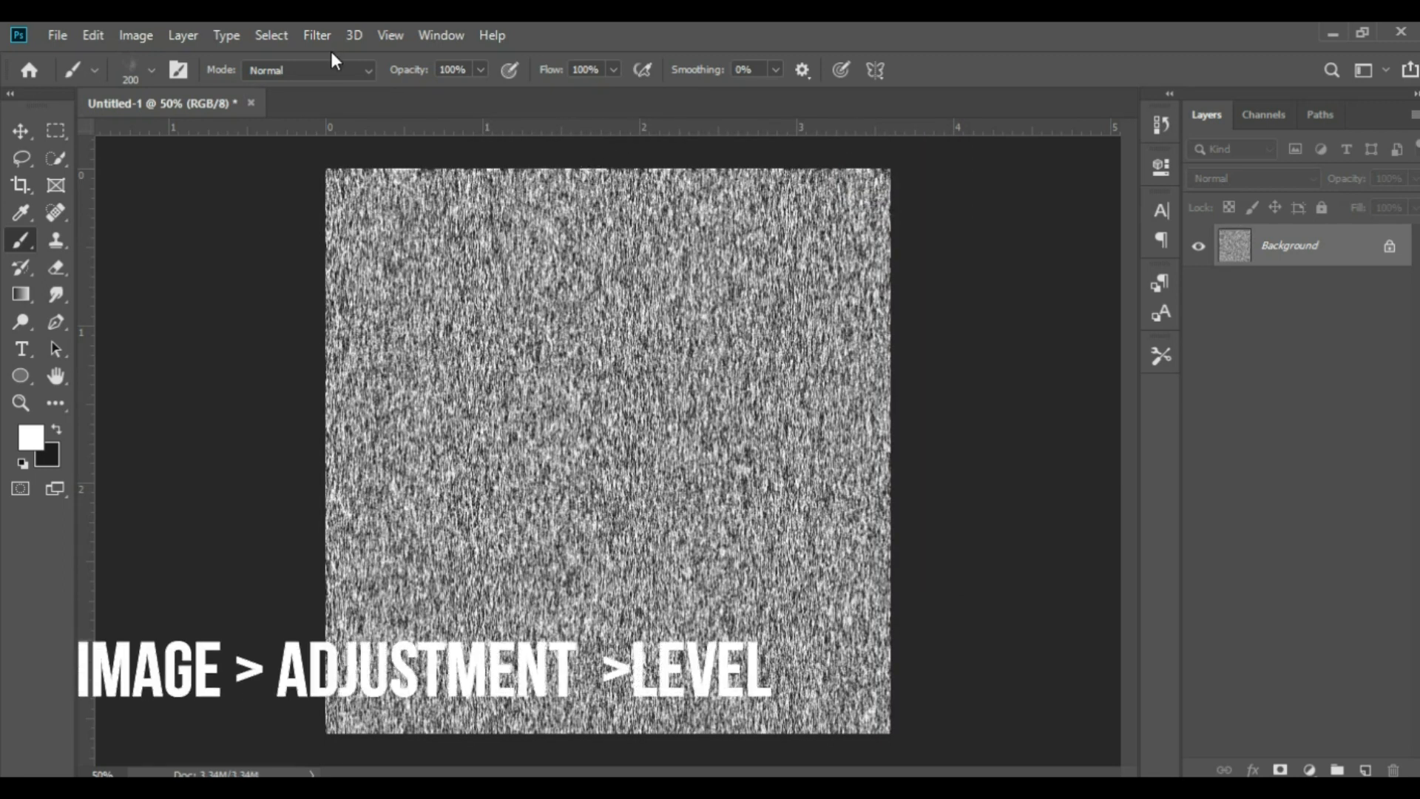
Apply a Levels adjustment to the fiber texture with input levels of 115, 1.00 and 141
left_click(140, 38)
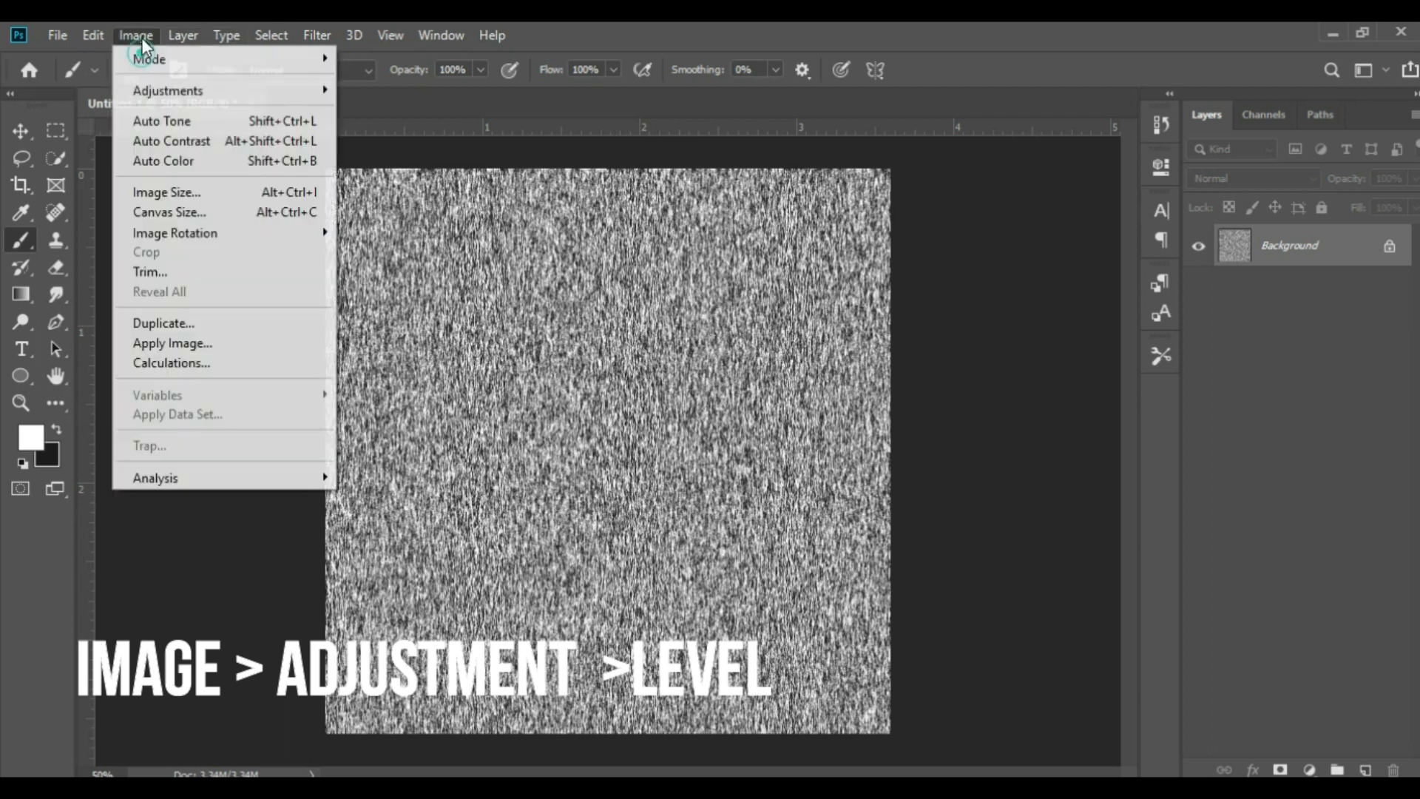
mouse_move(169, 92)
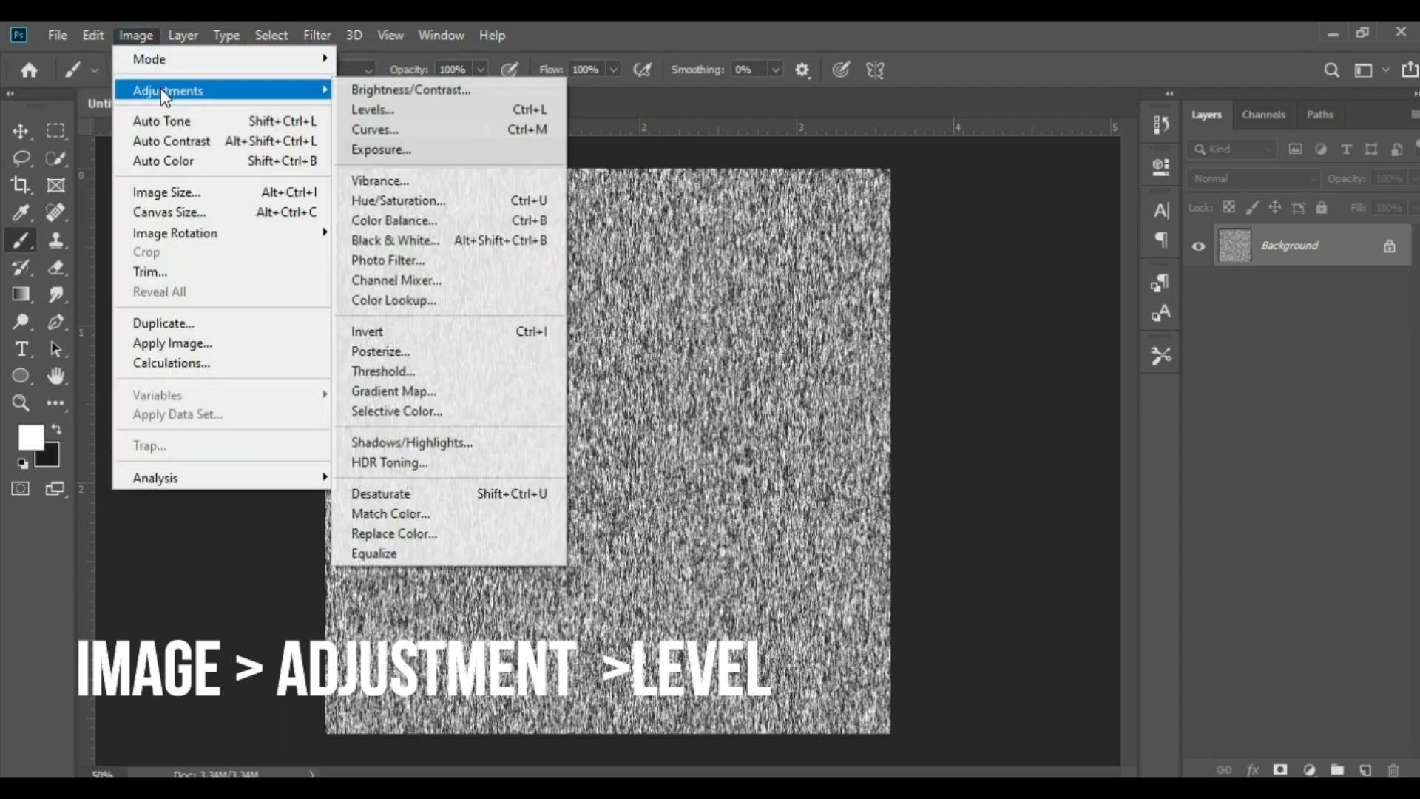
left_click(352, 110)
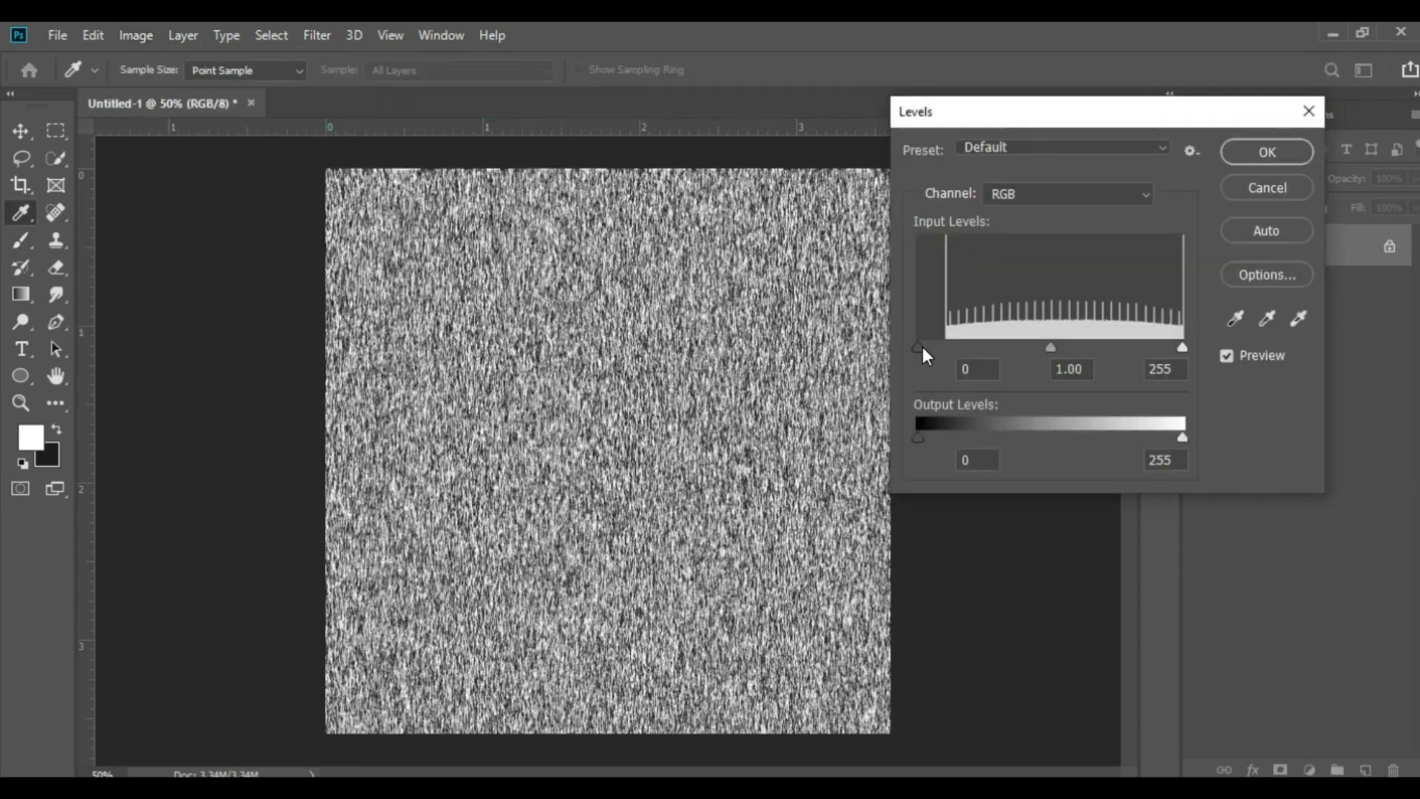
left_click_drag(921, 347, 1049, 348)
left_click_drag(1181, 347, 1045, 349)
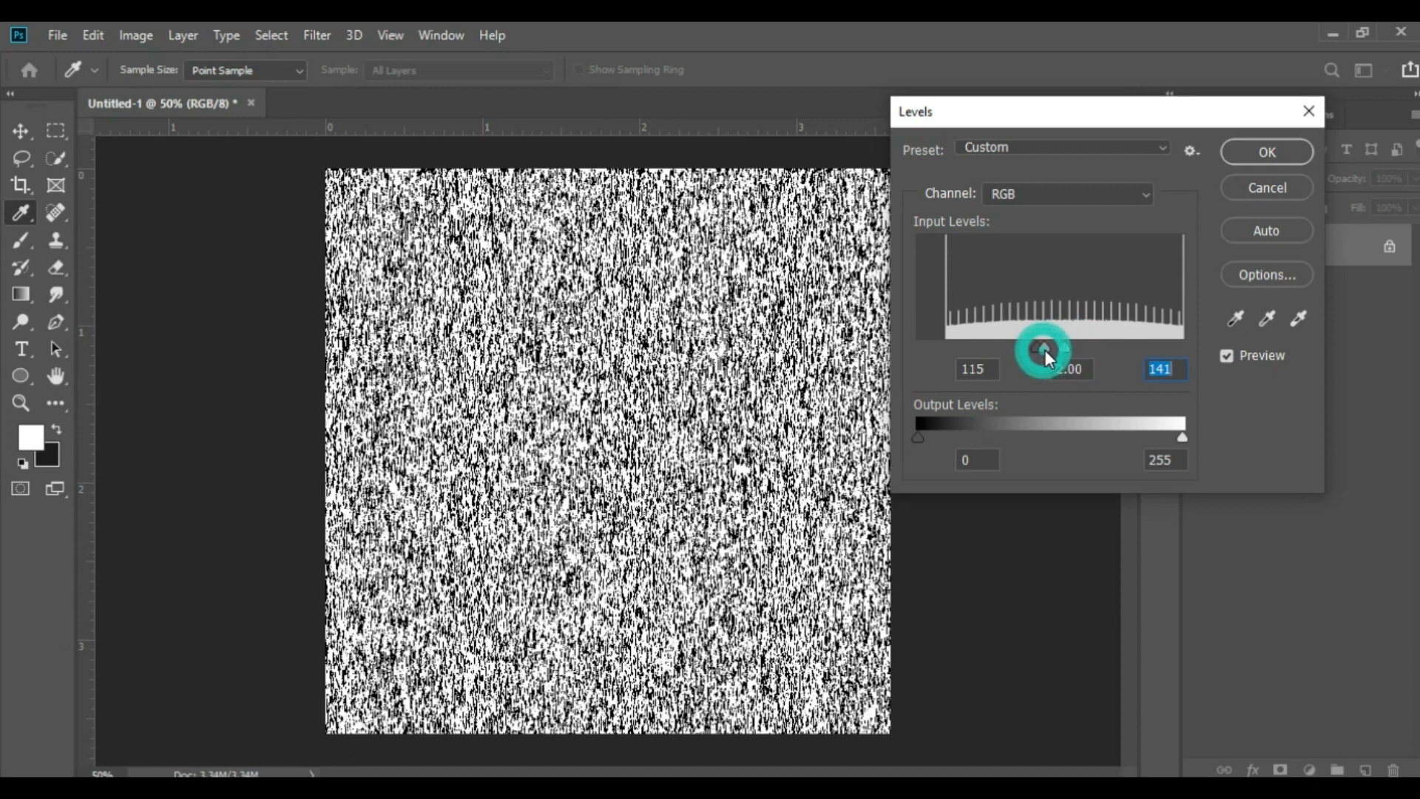
left_click(1050, 349)
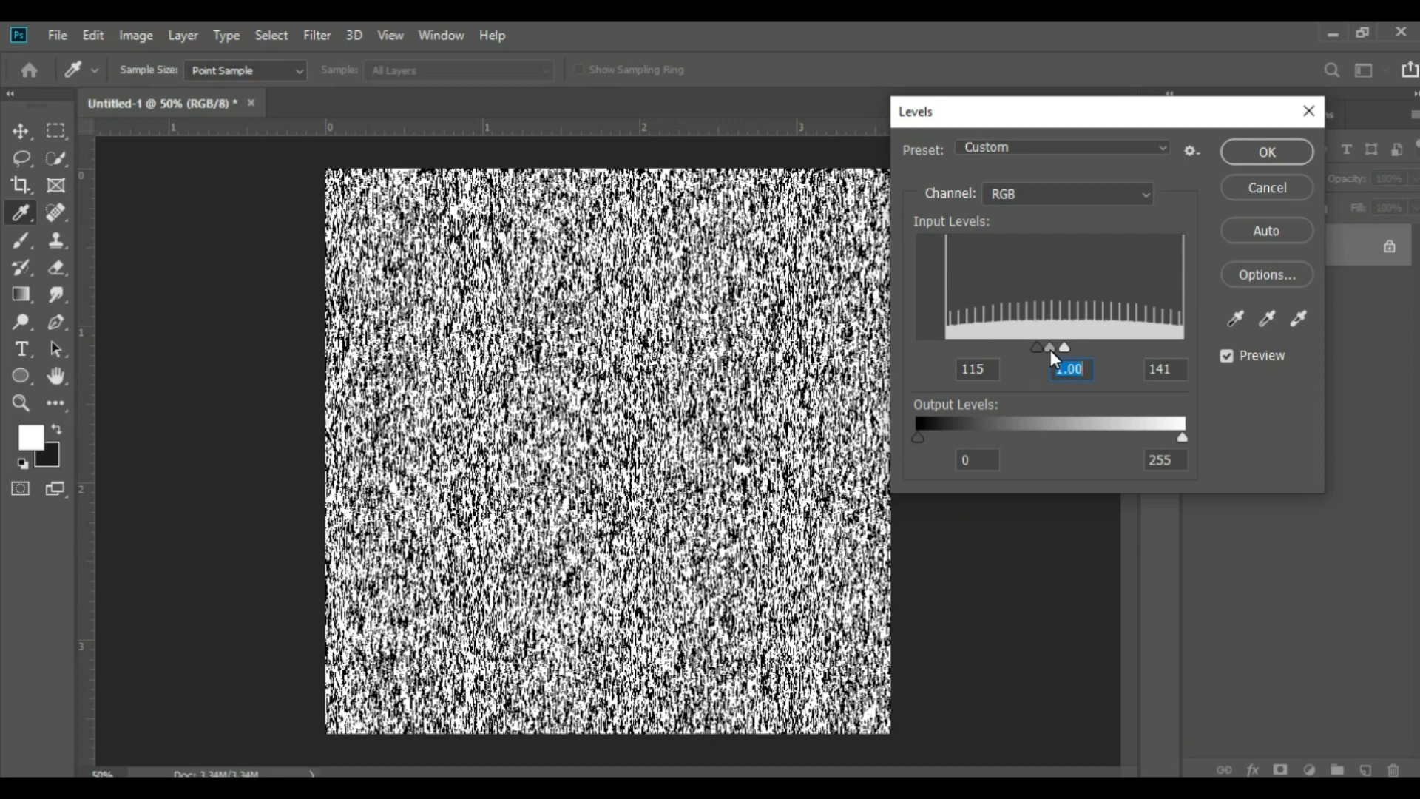
left_click(1266, 153)
key("b")
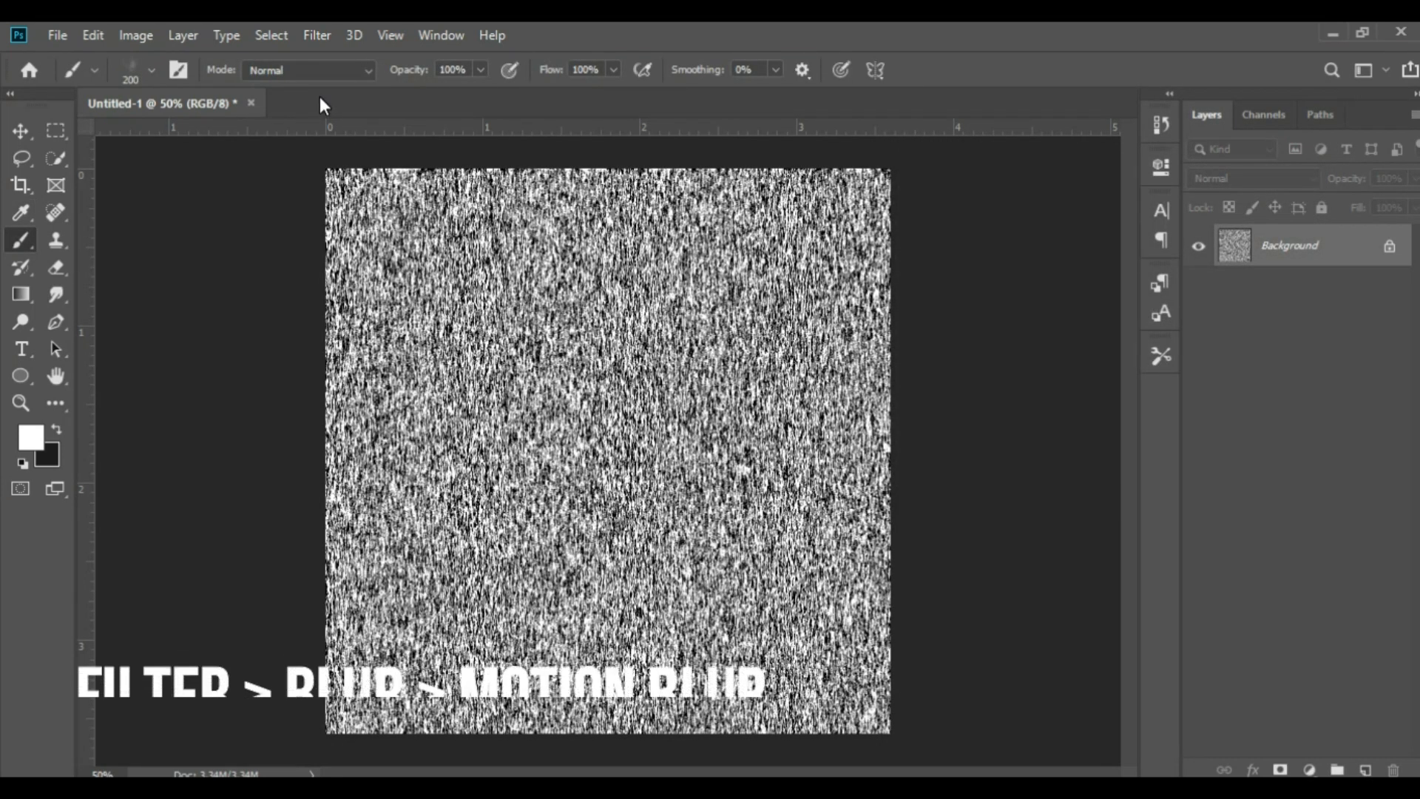
Apply a vertical Motion Blur to the fiber texture with a distance of 27 pixels
left_click(327, 35)
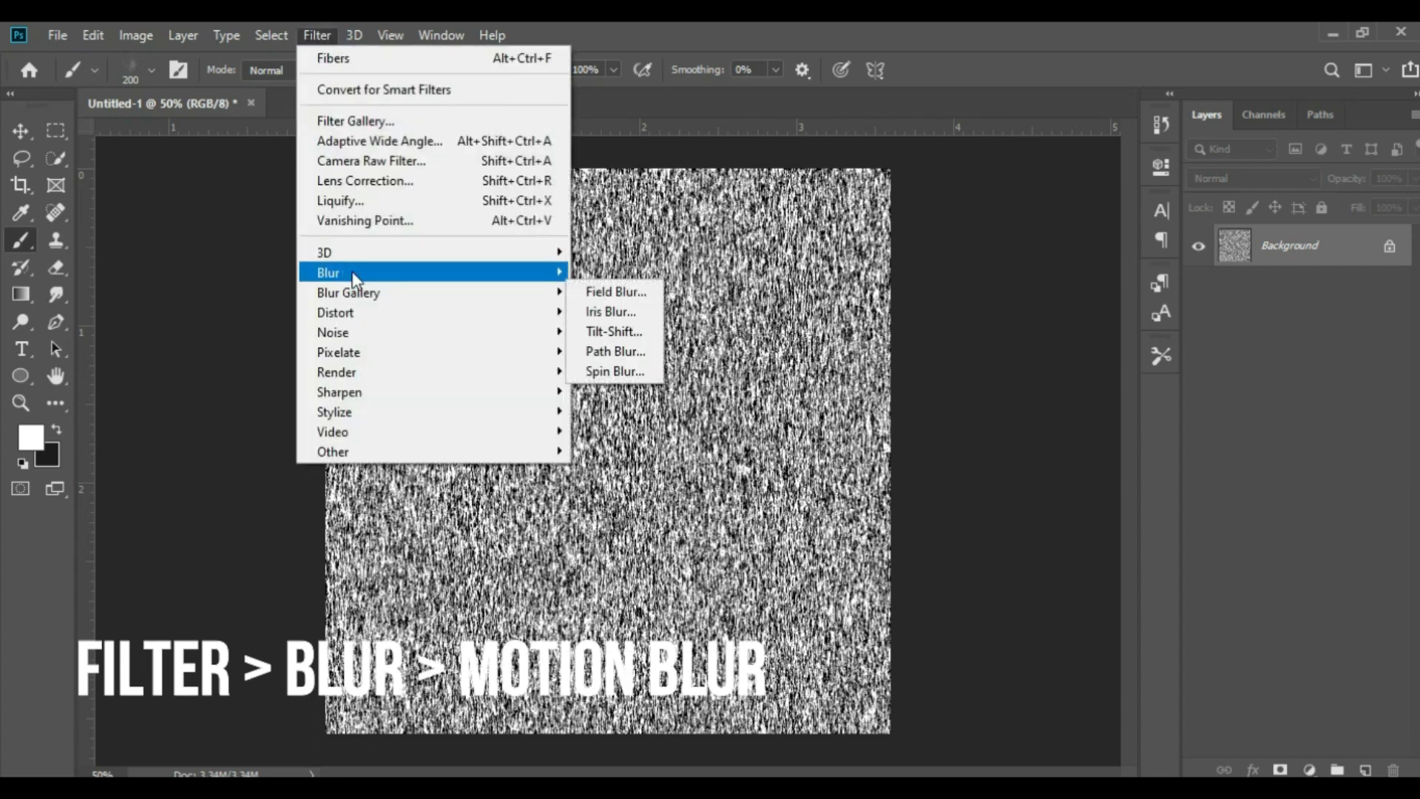
mouse_move(357, 276)
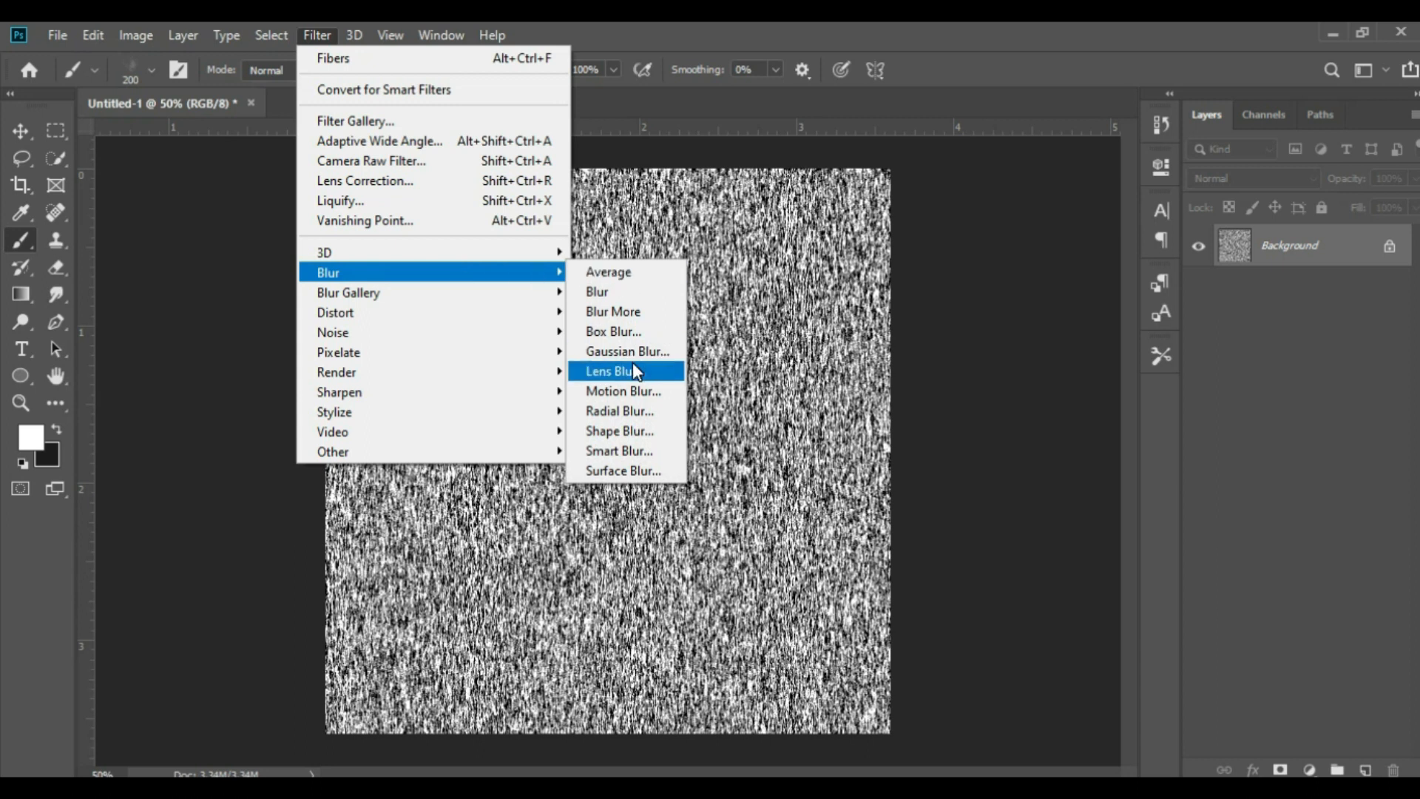
left_click(632, 390)
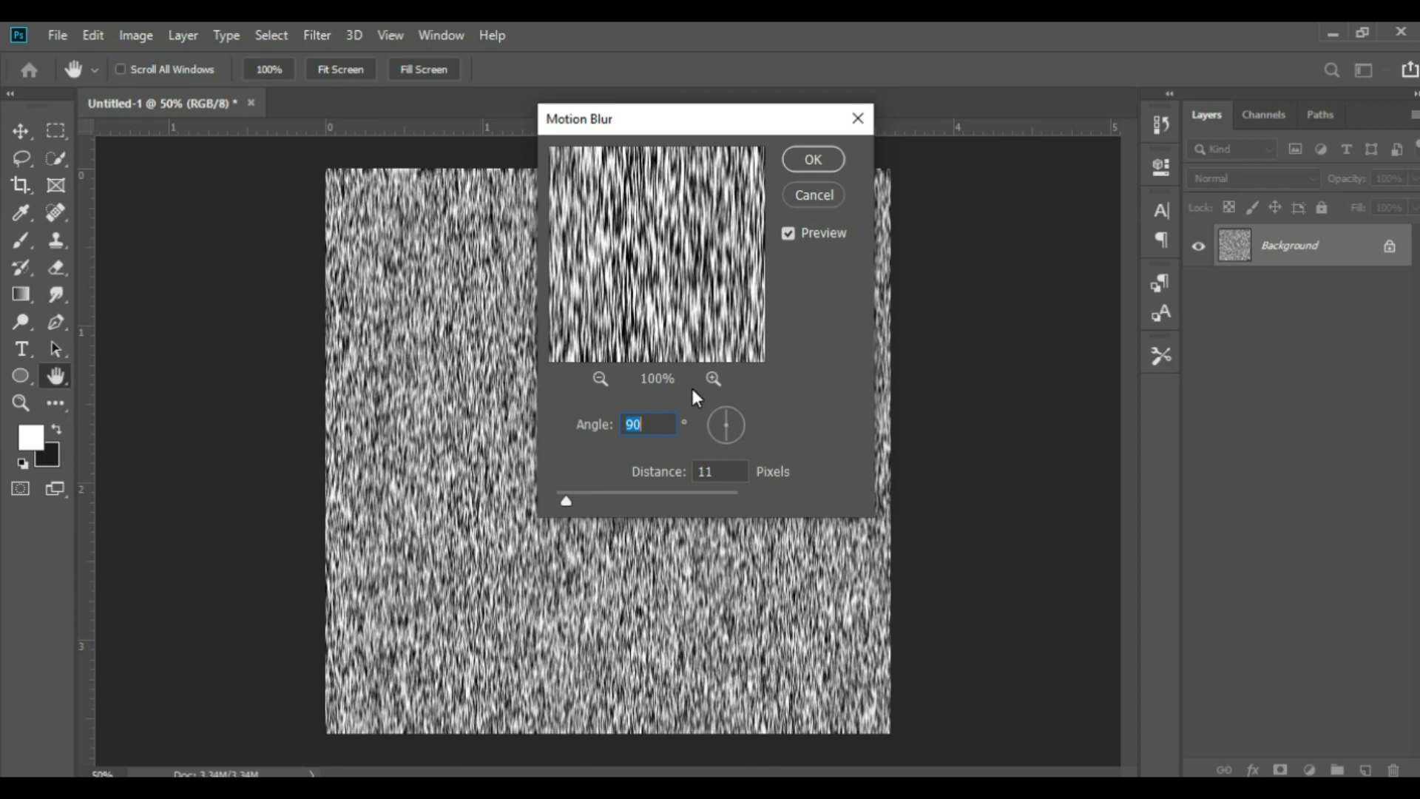
left_click(608, 494)
left_click(599, 494)
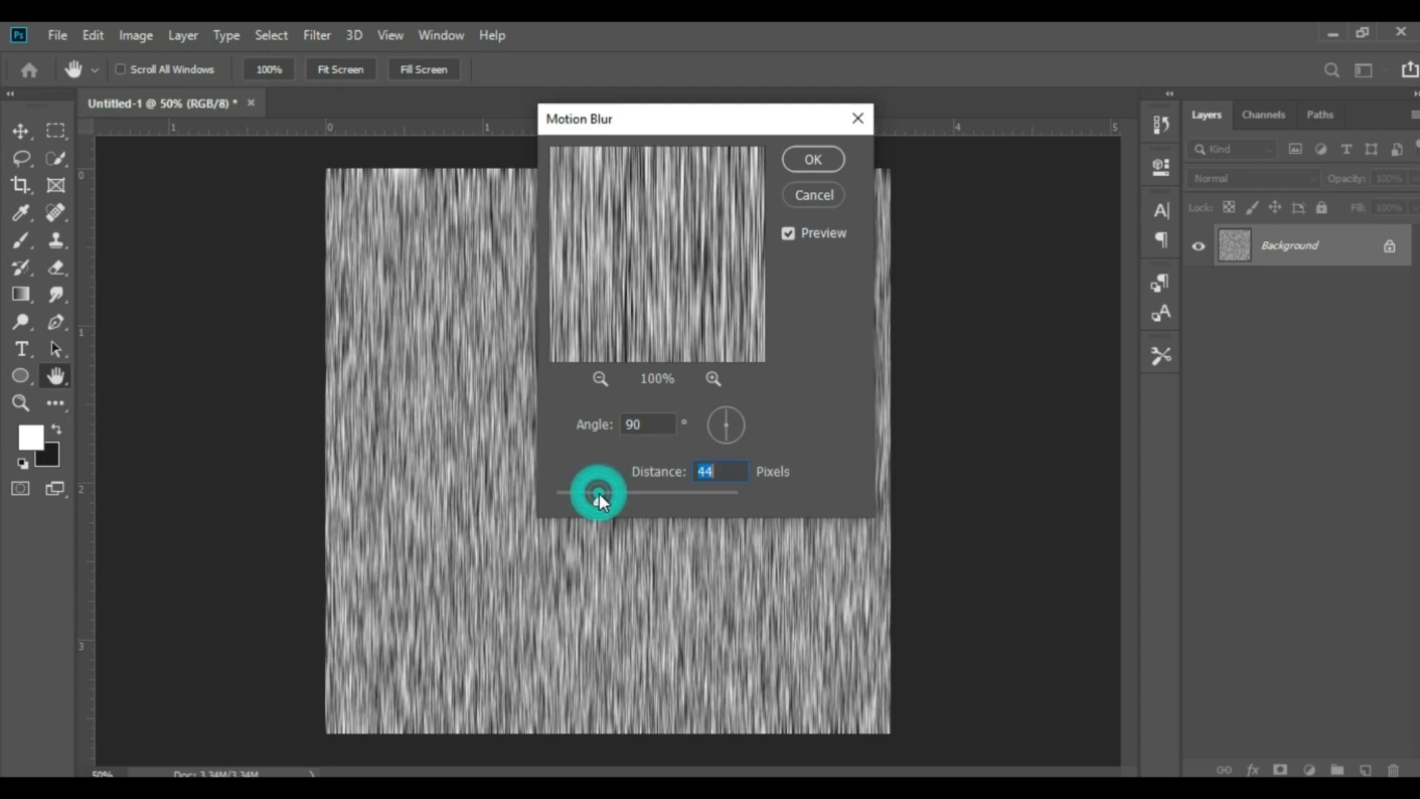
left_click(587, 491)
left_click(728, 470)
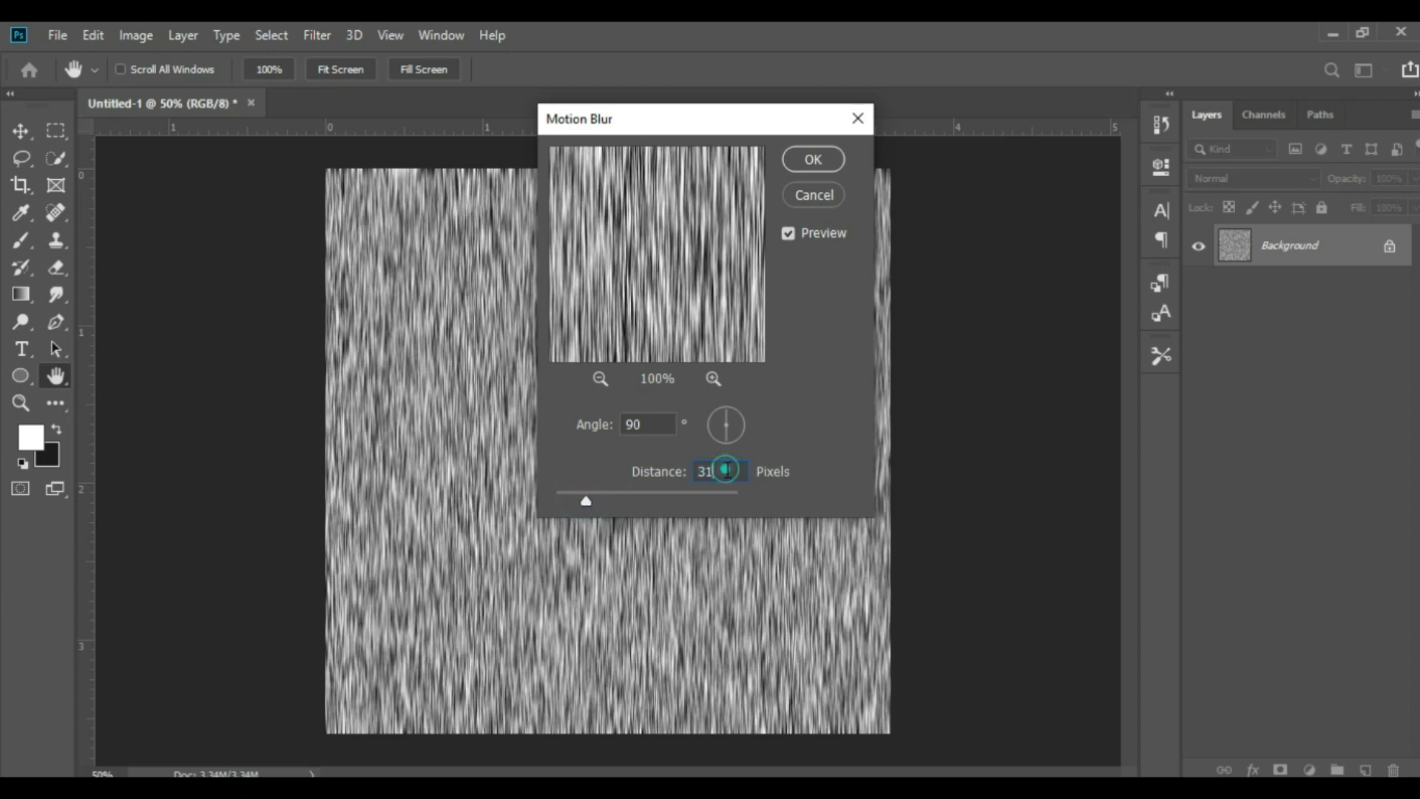
key("BackSpace")
key("BackSpace")
type("27")
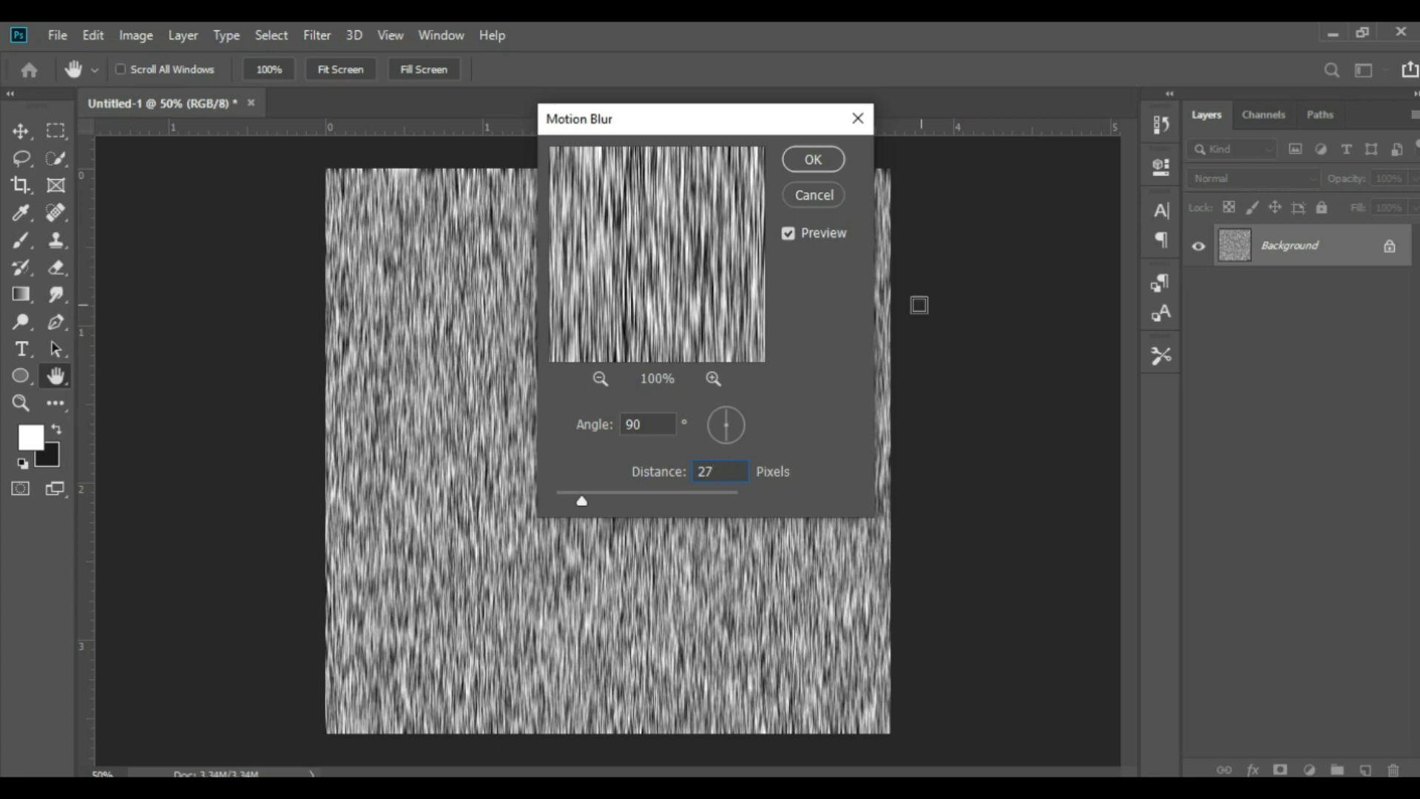
left_click(814, 160)
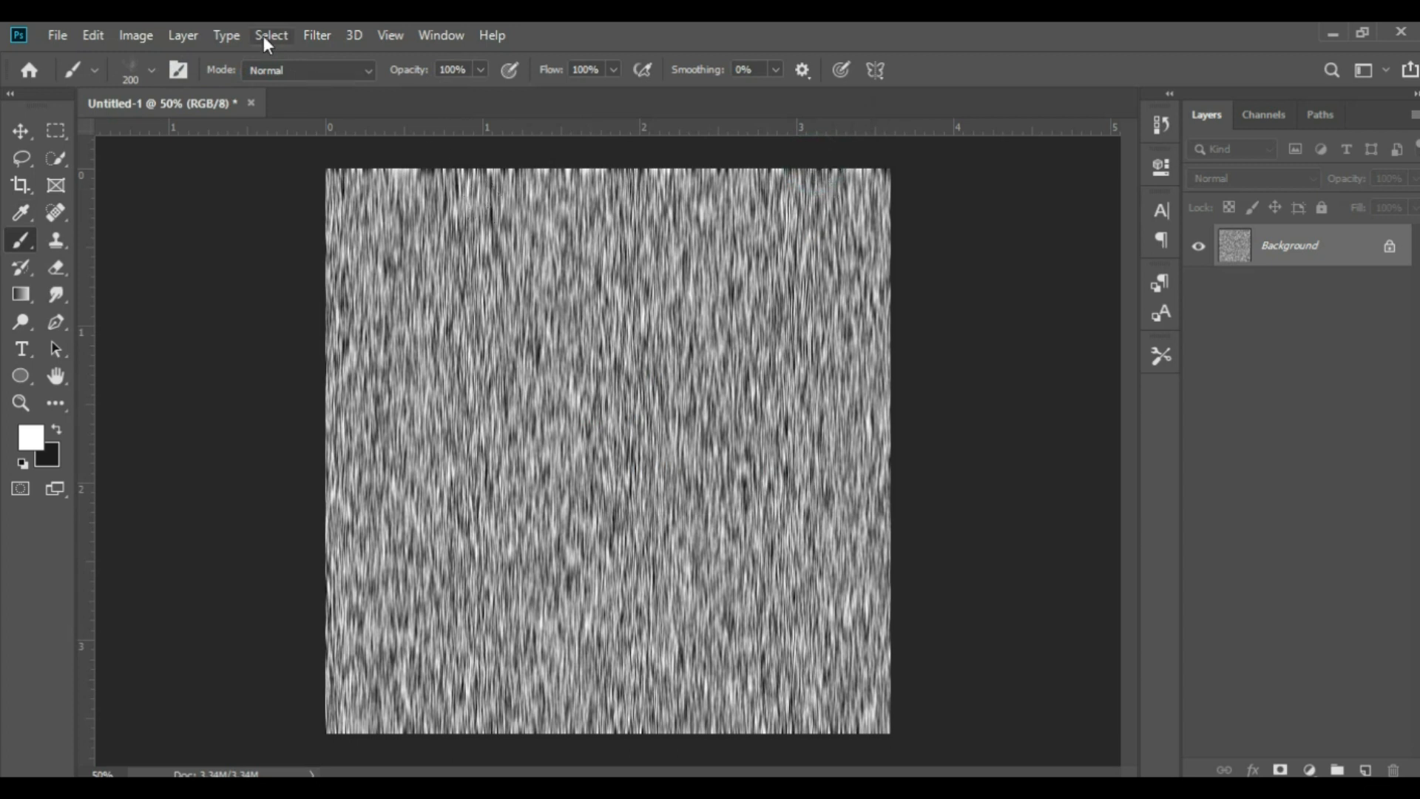
Start a Levels adjustment on the blurred texture and set the input levels to about 126, 1.58 and 139
left_click(133, 37)
mouse_move(168, 99)
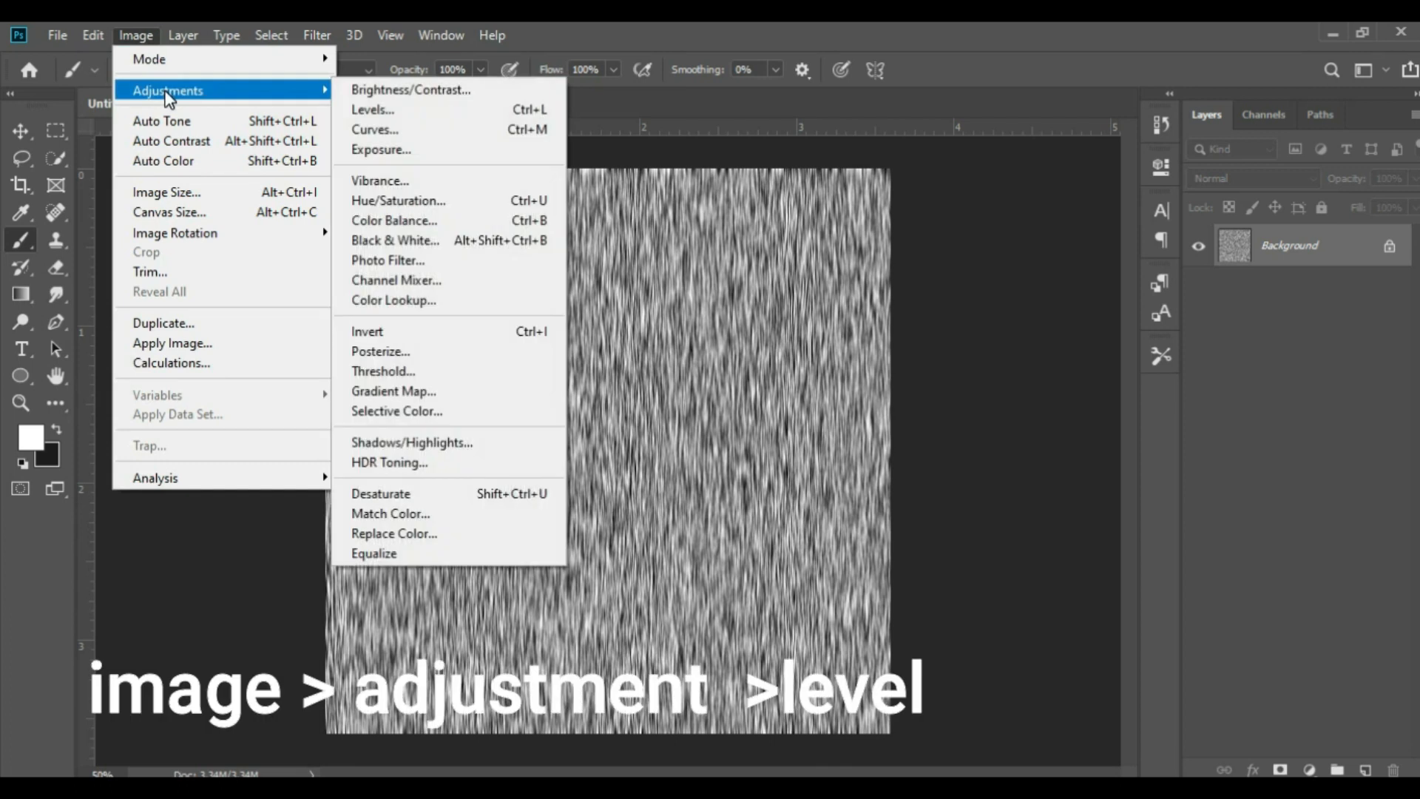
left_click(356, 109)
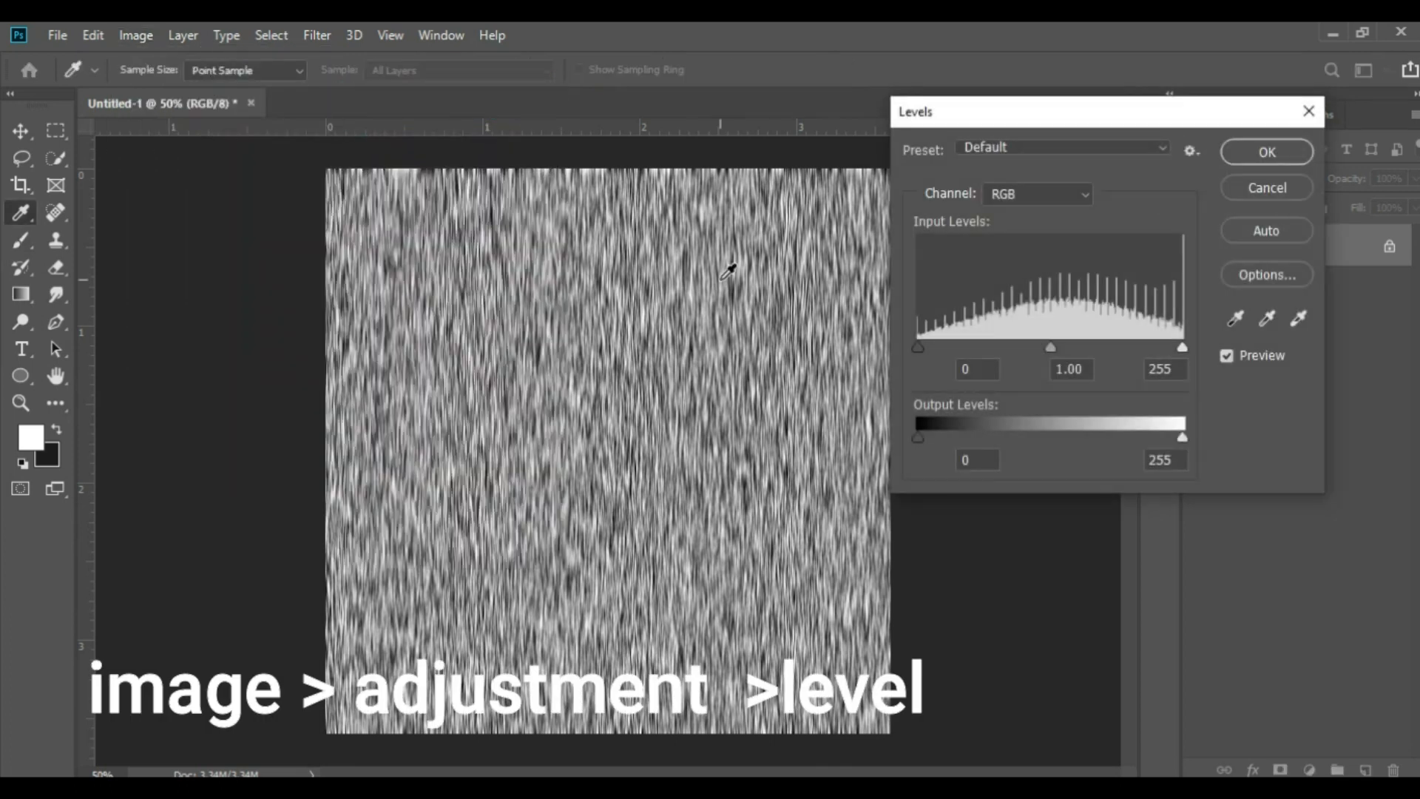
left_click_drag(920, 344, 1017, 348)
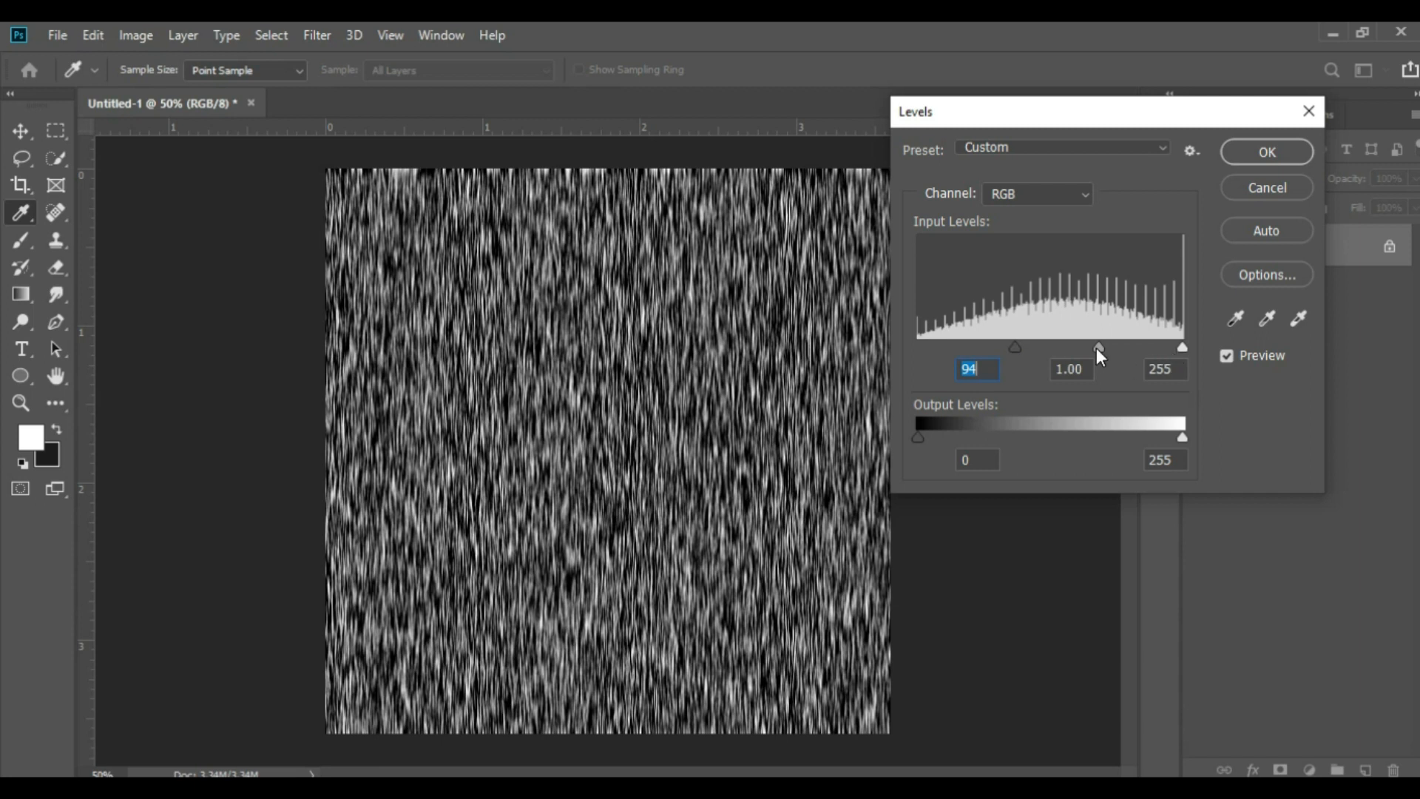
left_click_drag(1099, 346, 1031, 347)
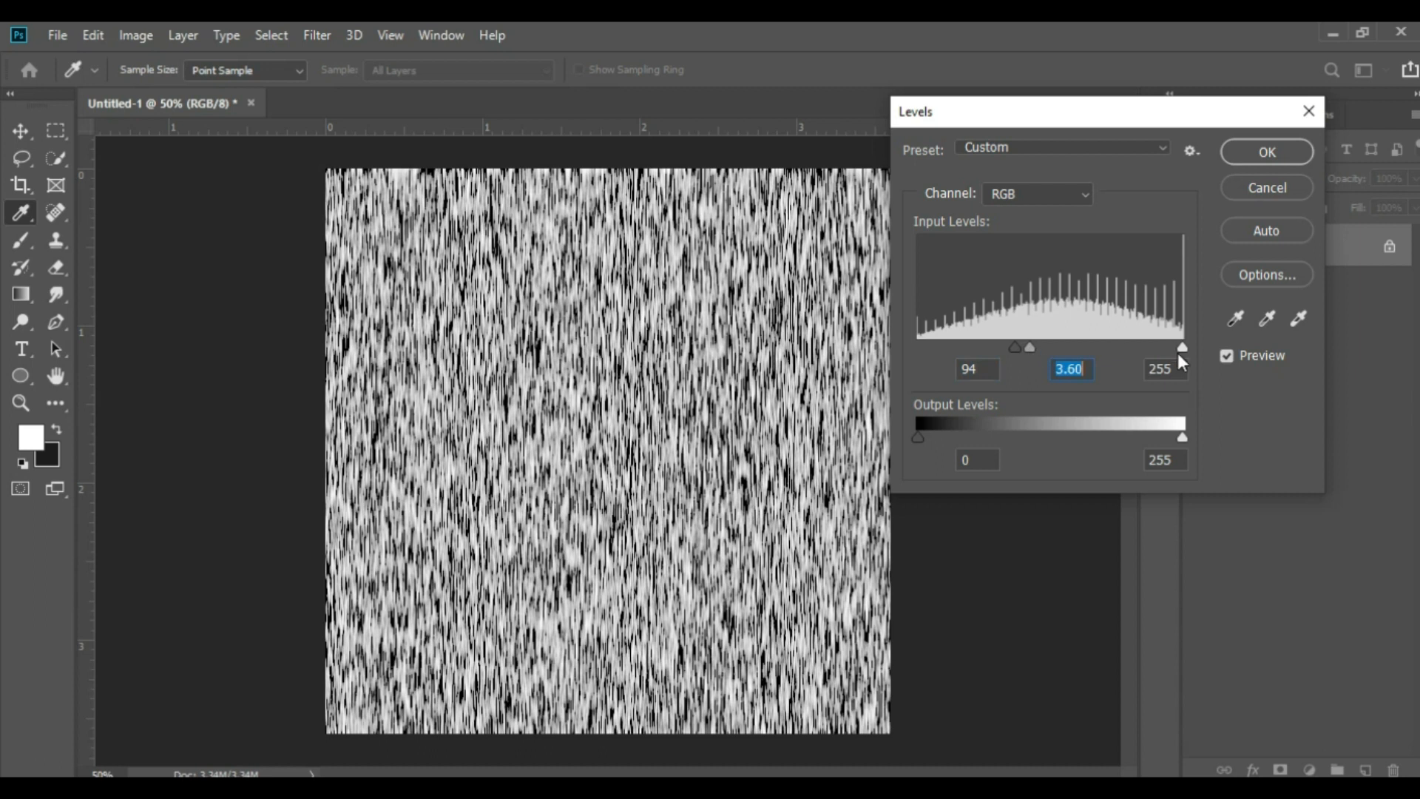
left_click_drag(1179, 349, 1063, 345)
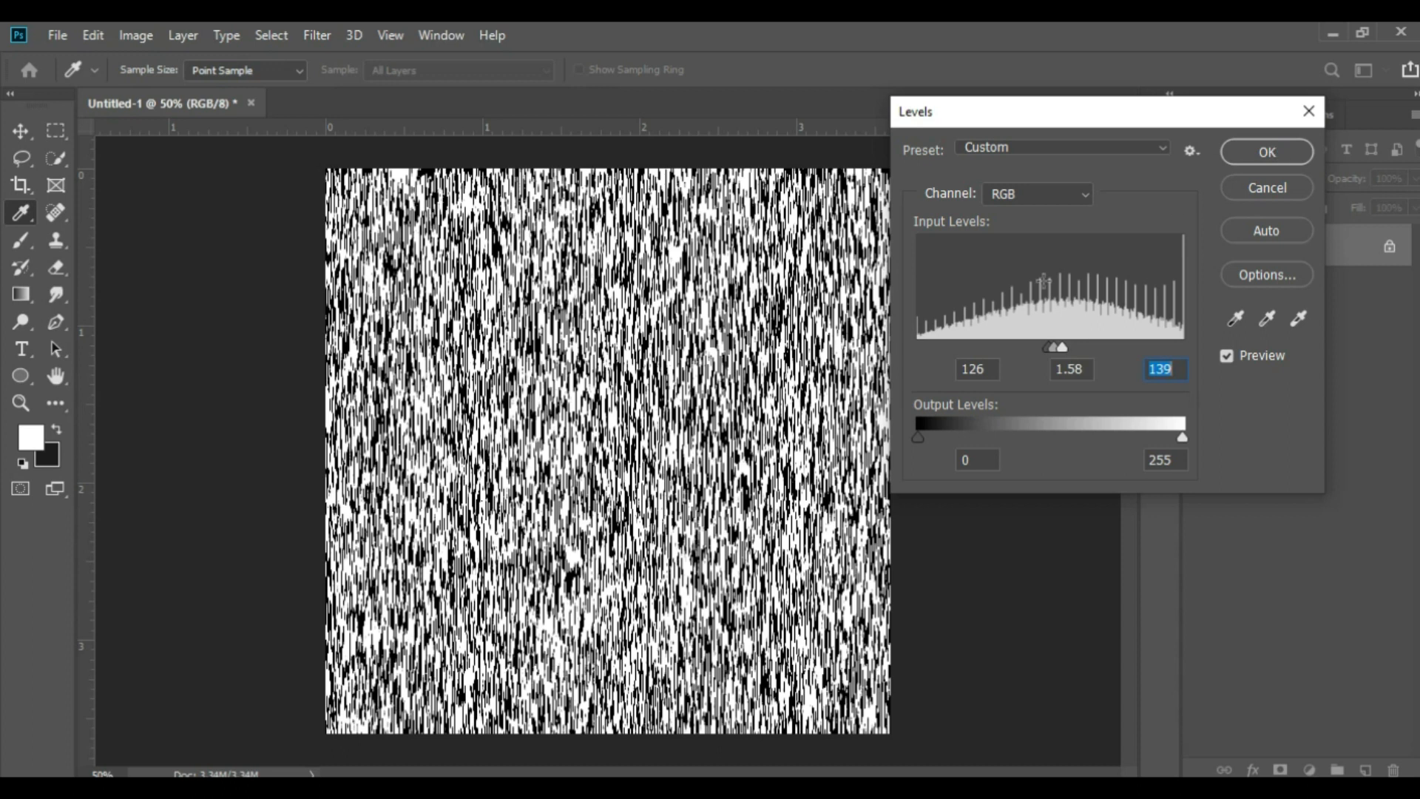
Set the shadow input level of the Levels adjustment to 136
left_click(977, 370)
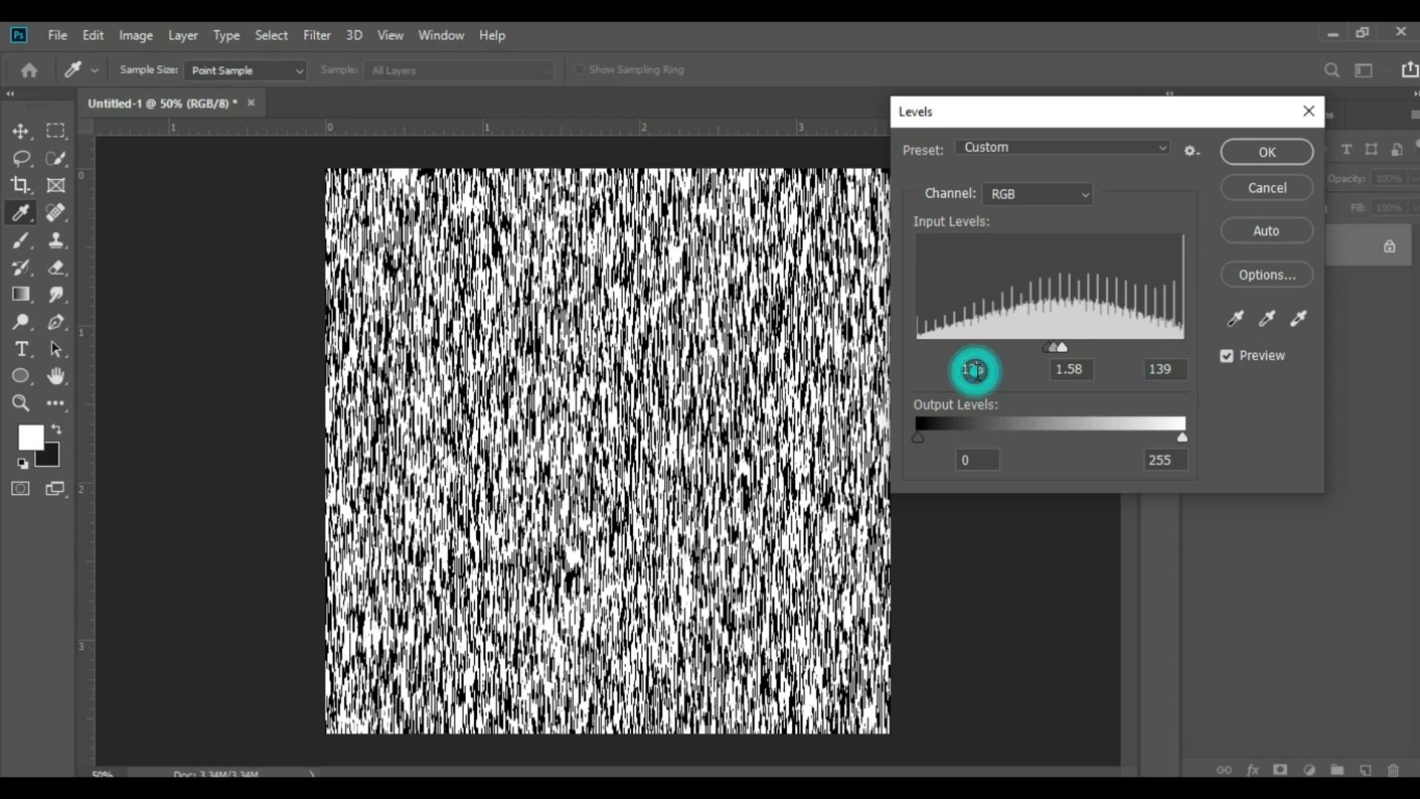
left_click(977, 370)
type("16")
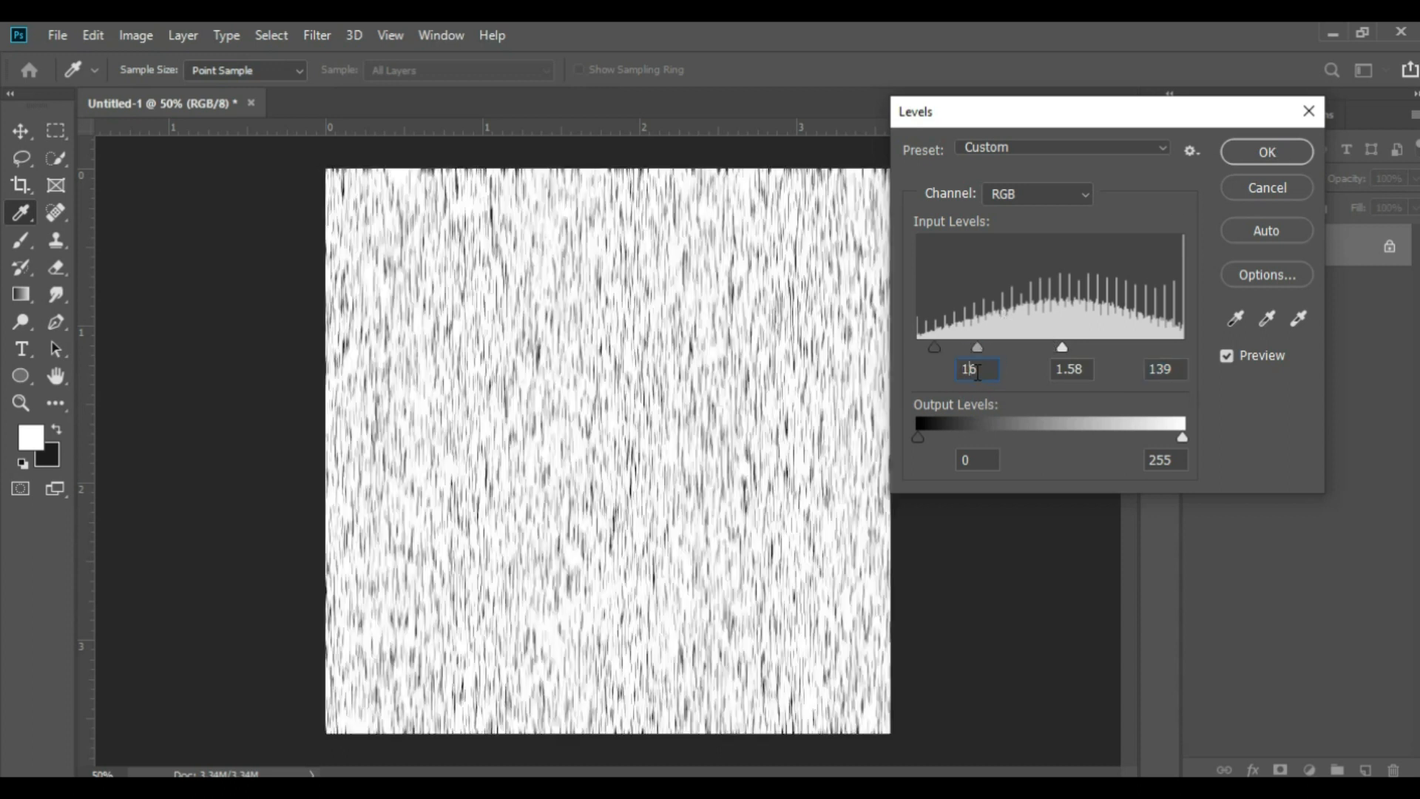
key("BackSpace")
type("35")
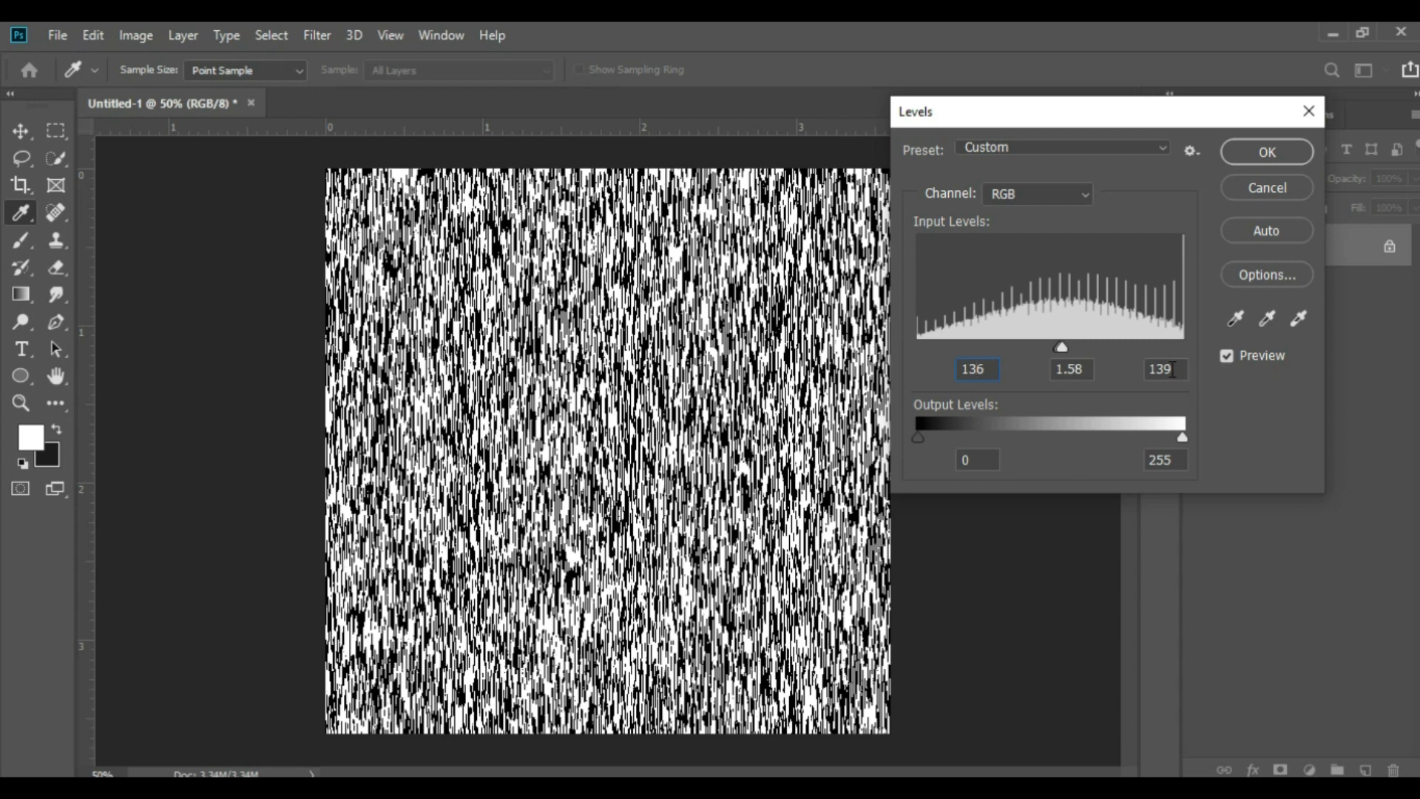
Confirm the Levels adjustment and apply a Motion Blur to the texture at a 90° angle with a distance of 11 pixels
left_click(1260, 152)
key("b")
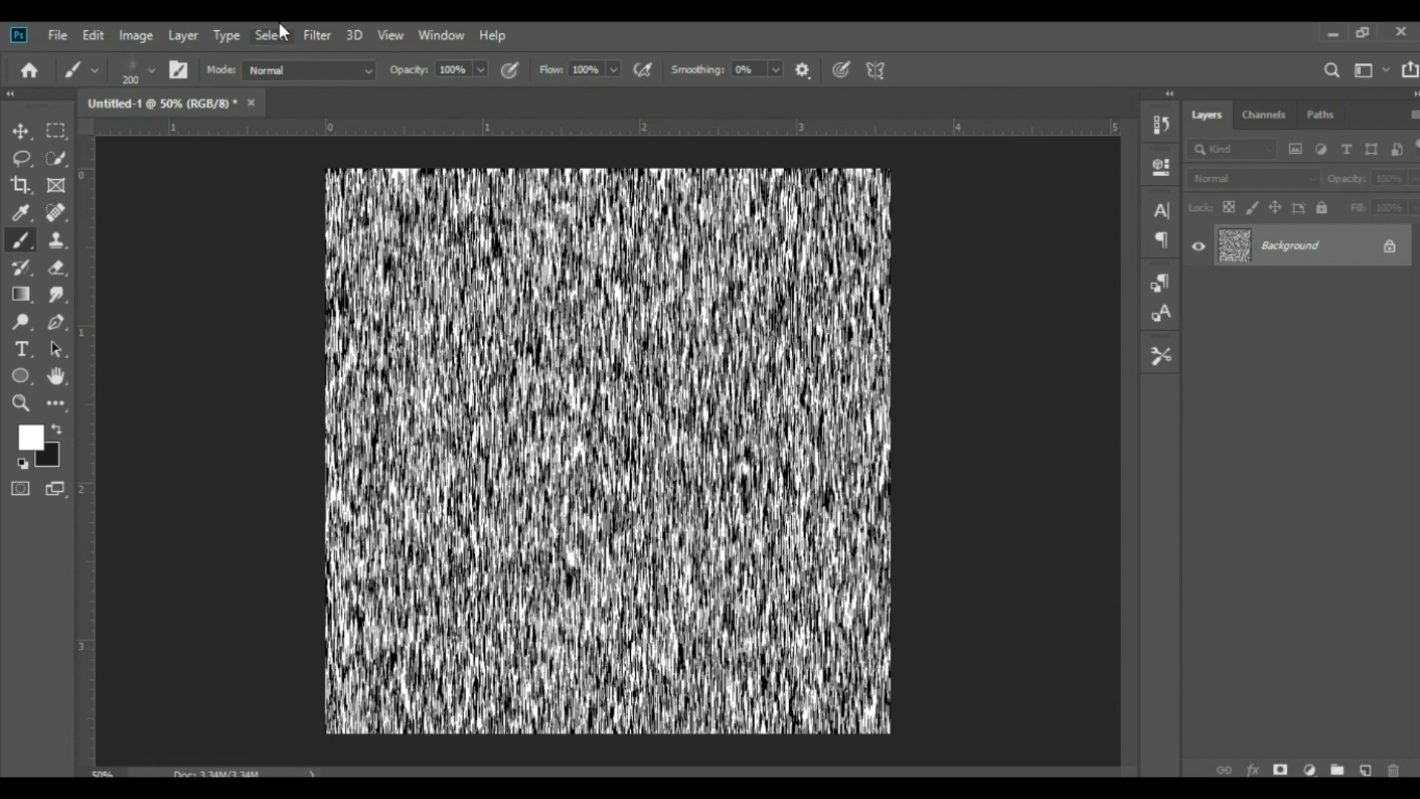
left_click(326, 33)
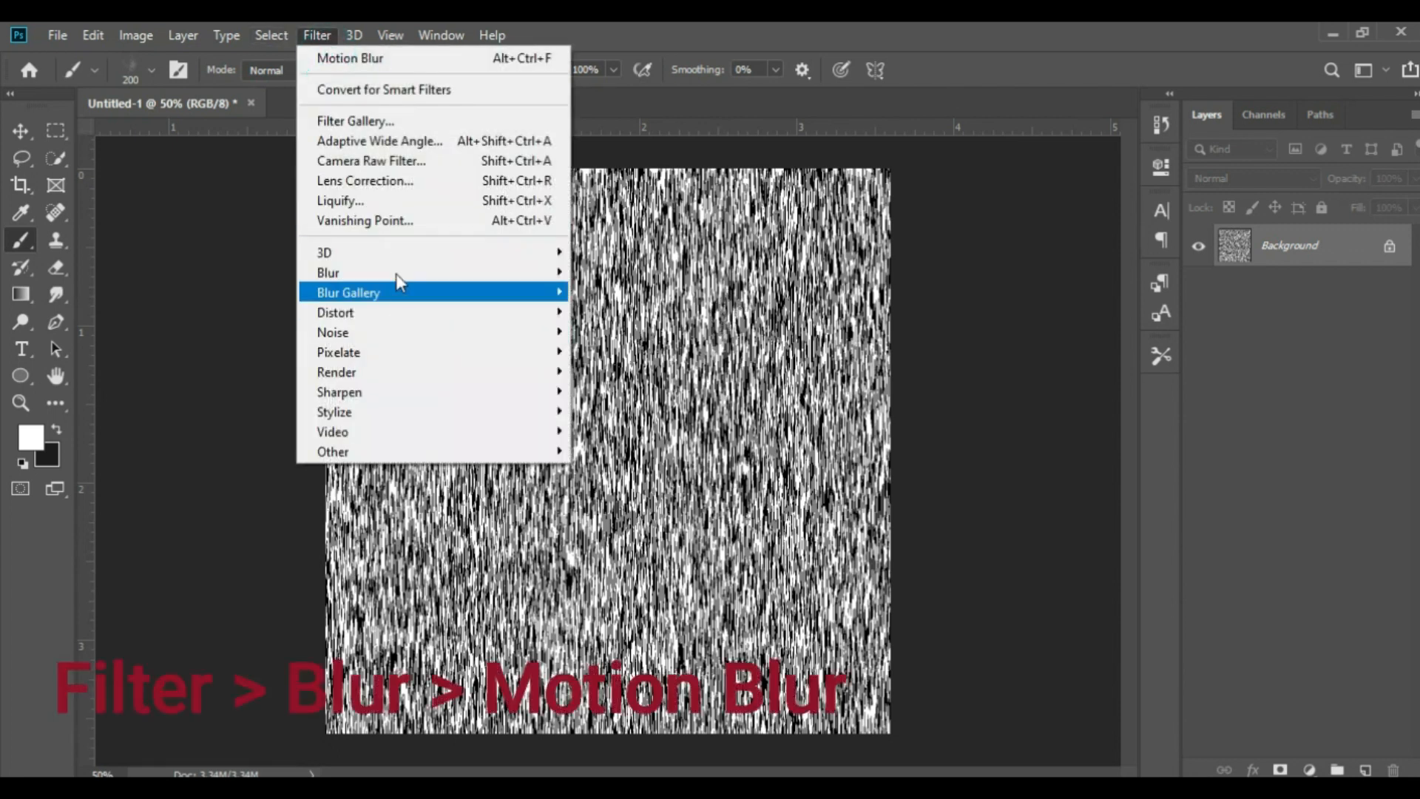
mouse_move(400, 272)
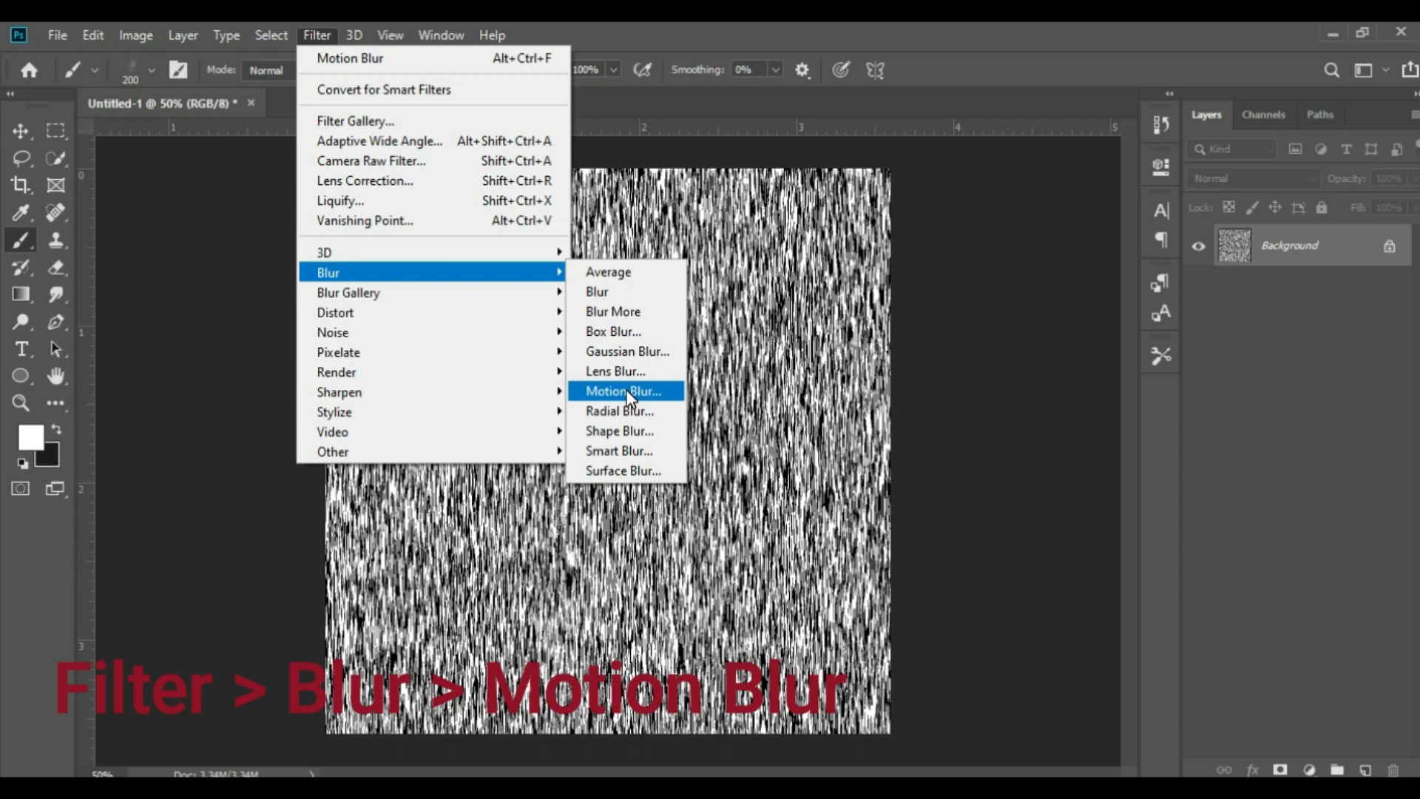
left_click(626, 391)
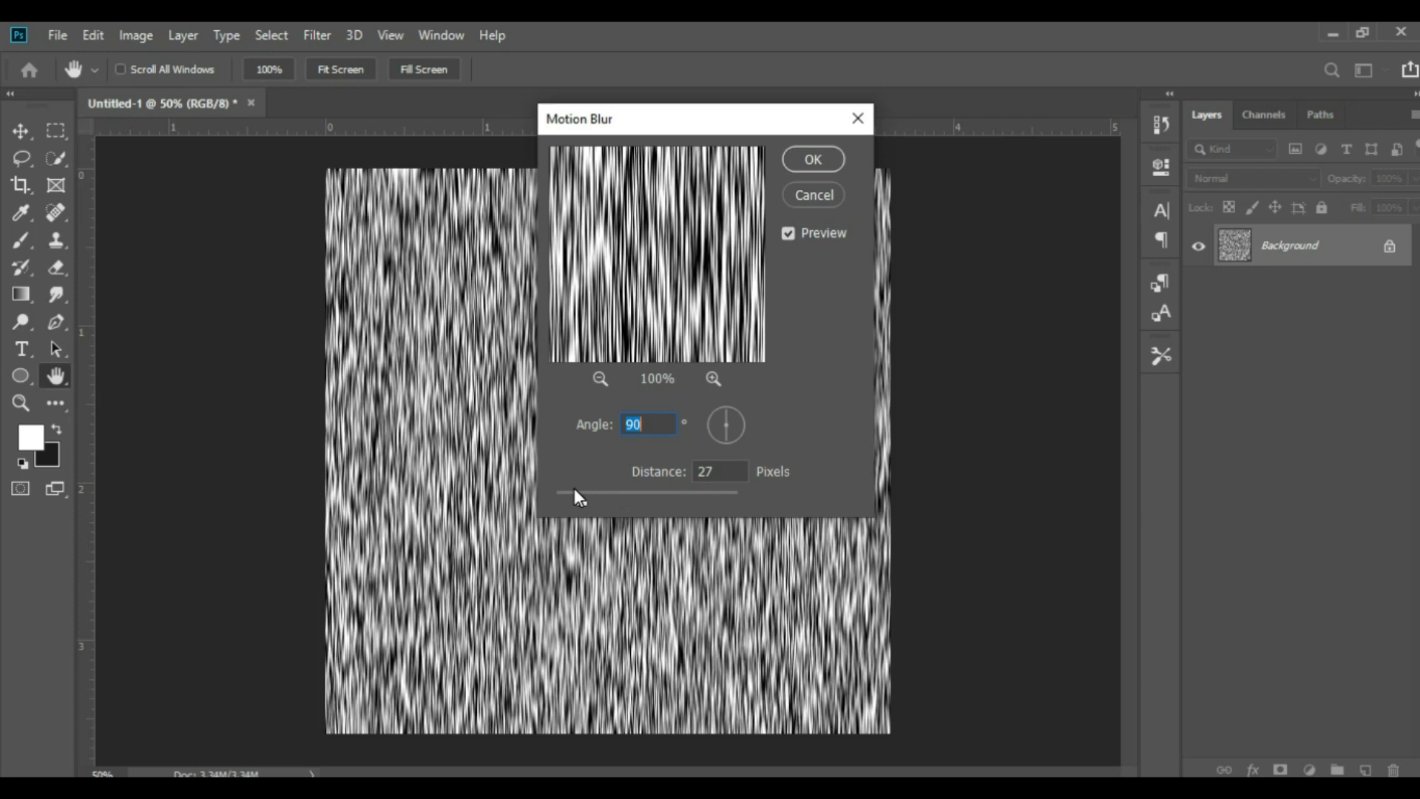
left_click_drag(580, 500, 574, 497)
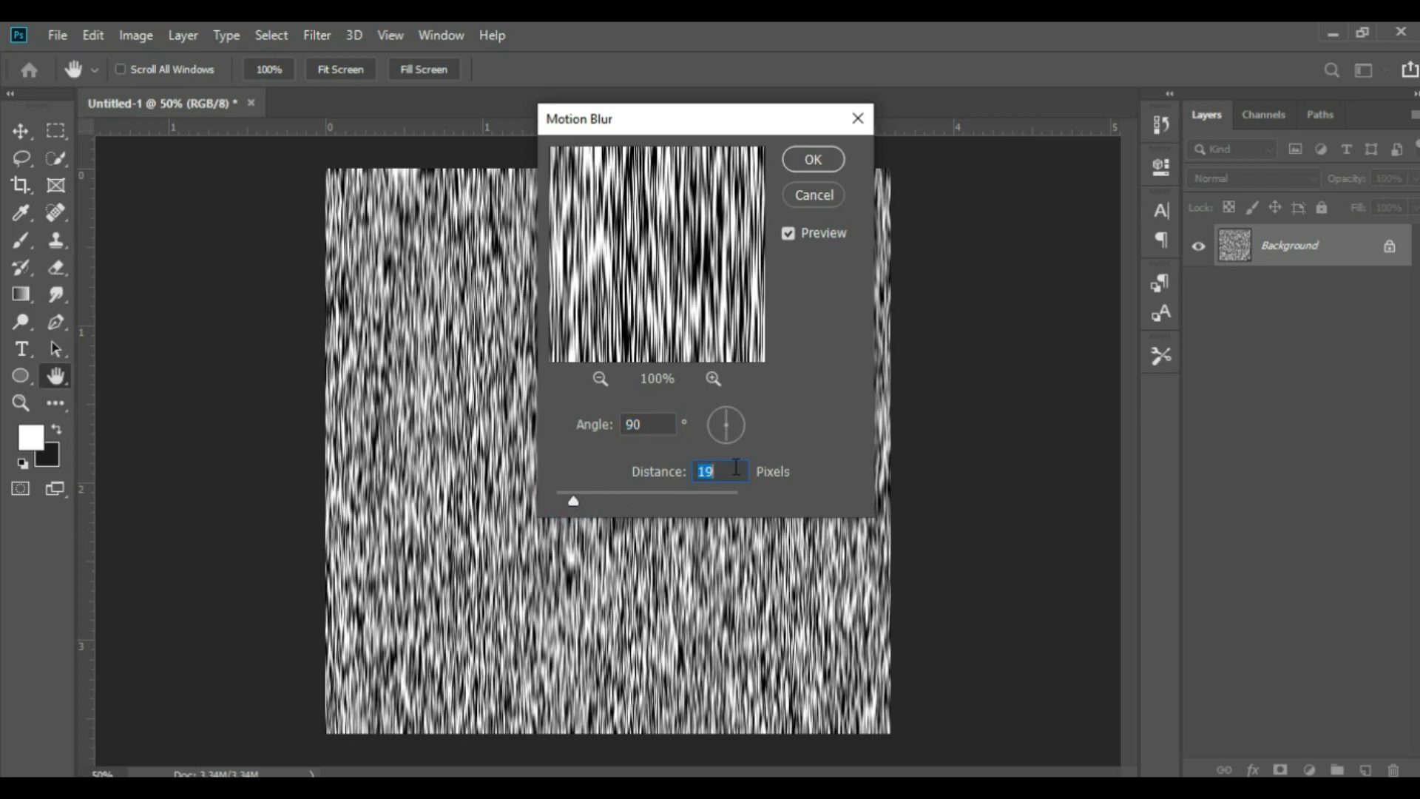
type("11")
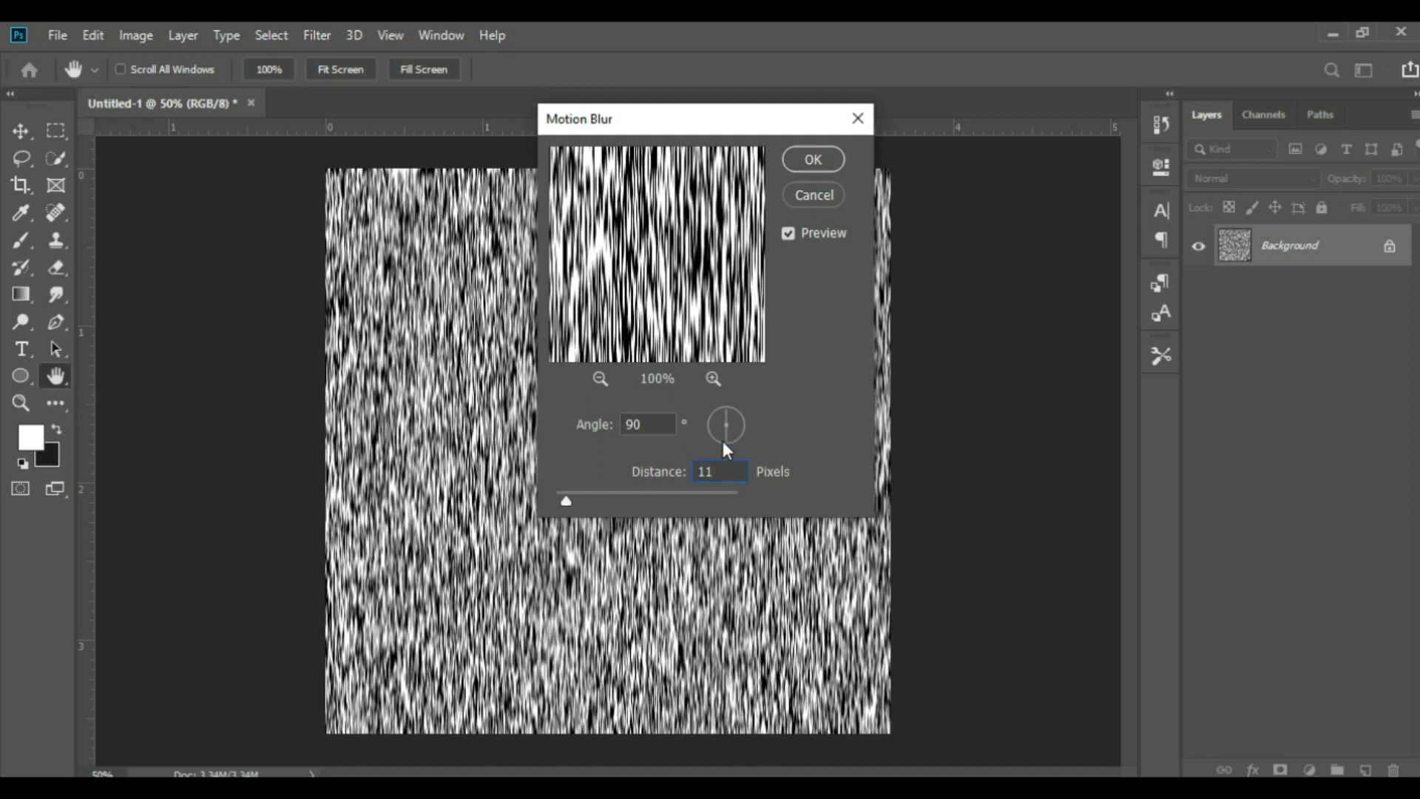
left_click(808, 162)
key("b")
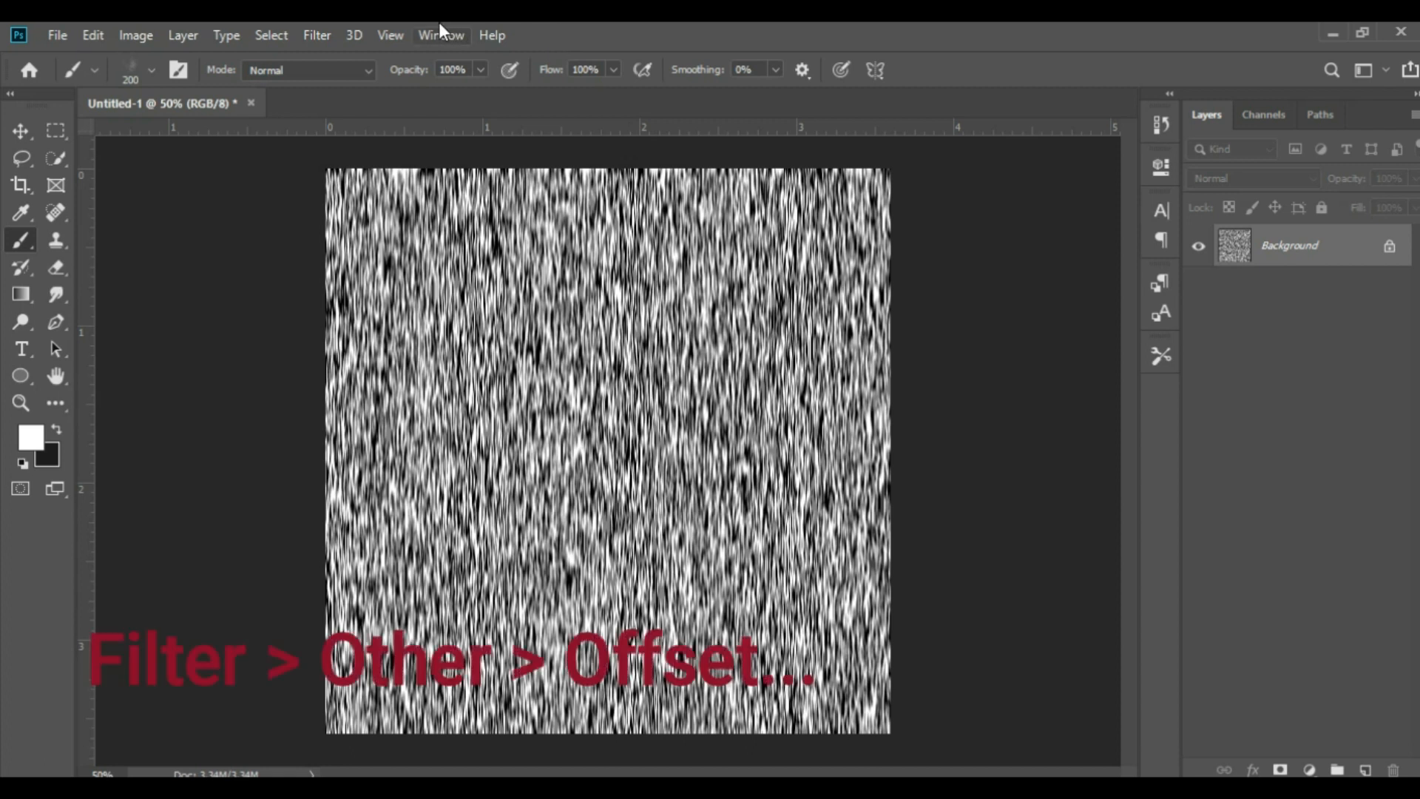
Offset the streak texture by +386 pixels horizontally and -680 pixels vertically, using Wrap Around for the undefined areas
left_click(325, 33)
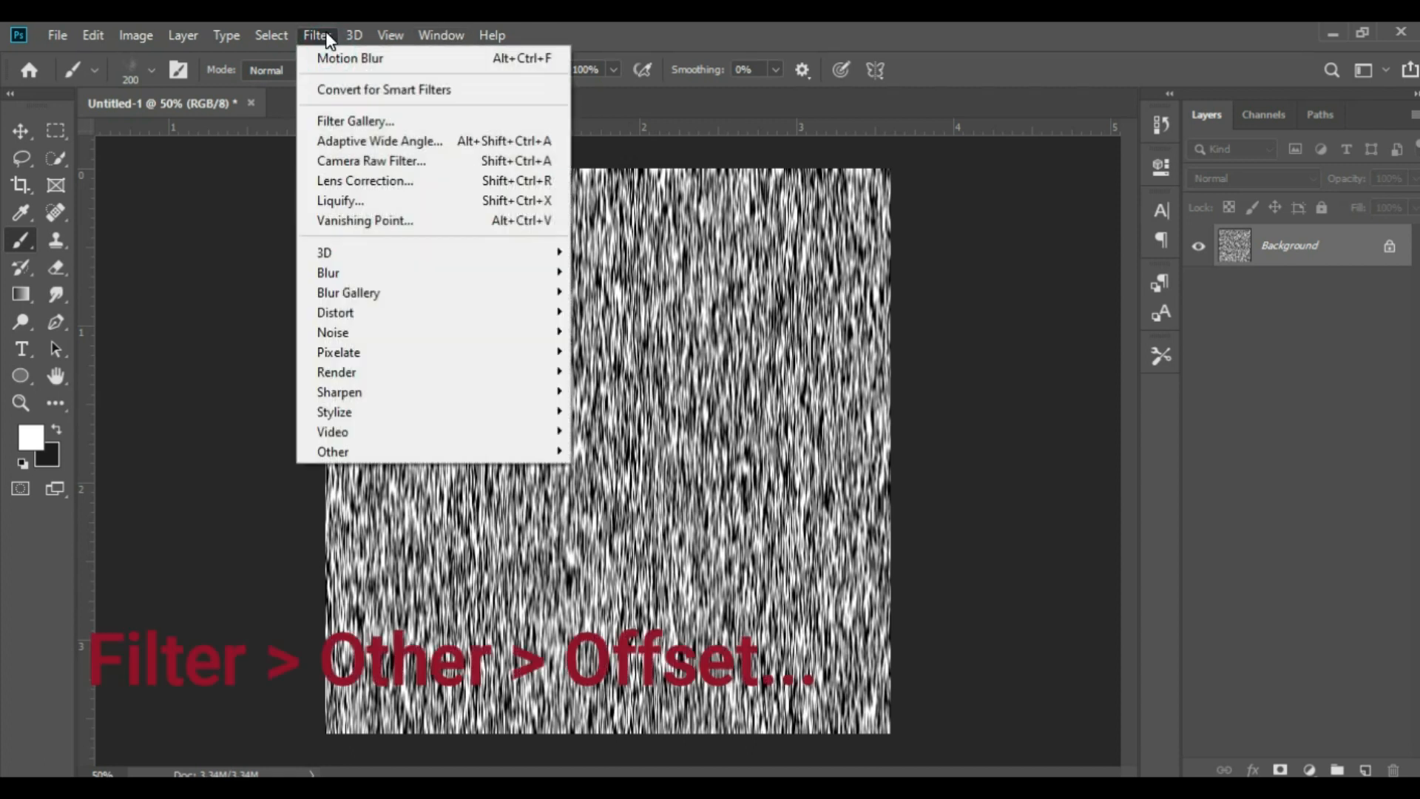
mouse_move(351, 452)
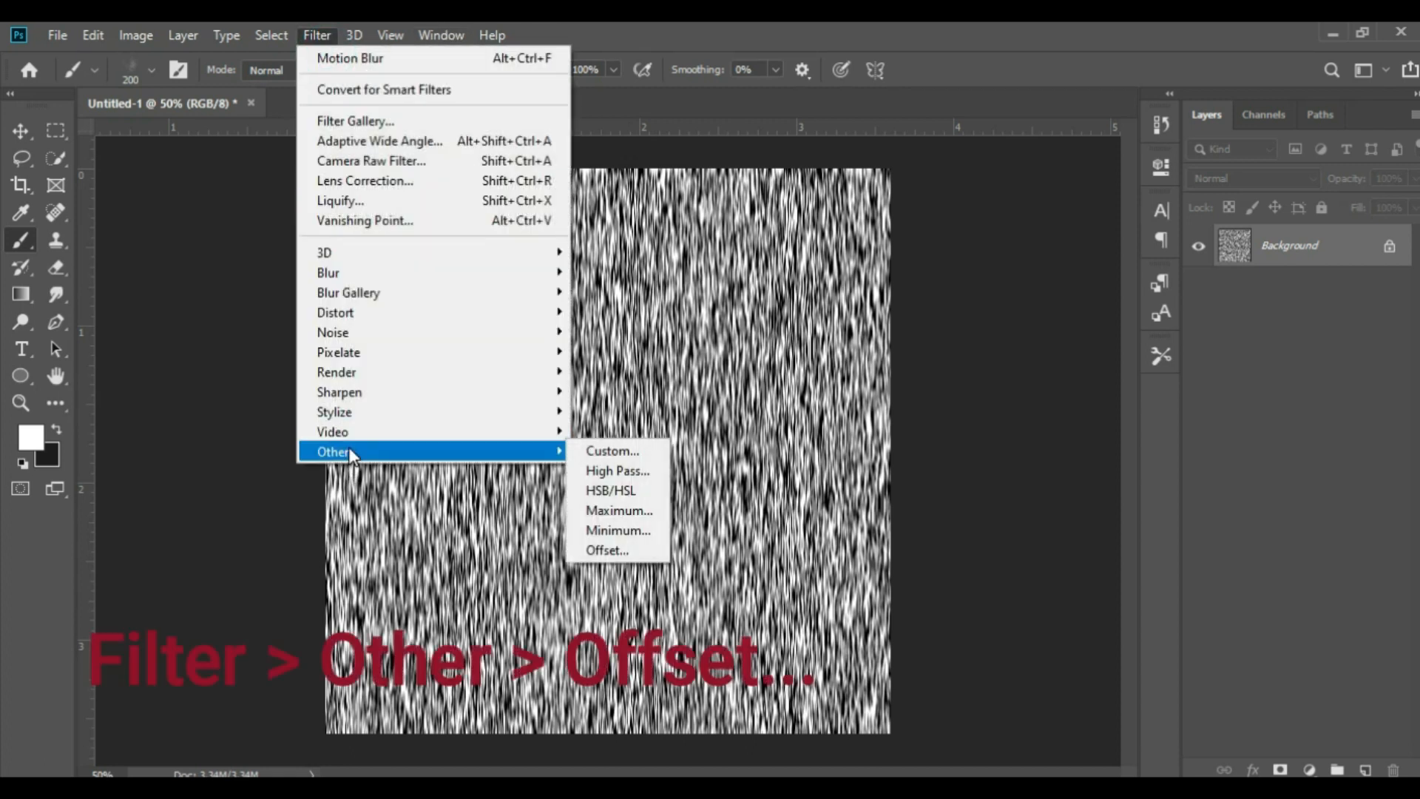
left_click(617, 548)
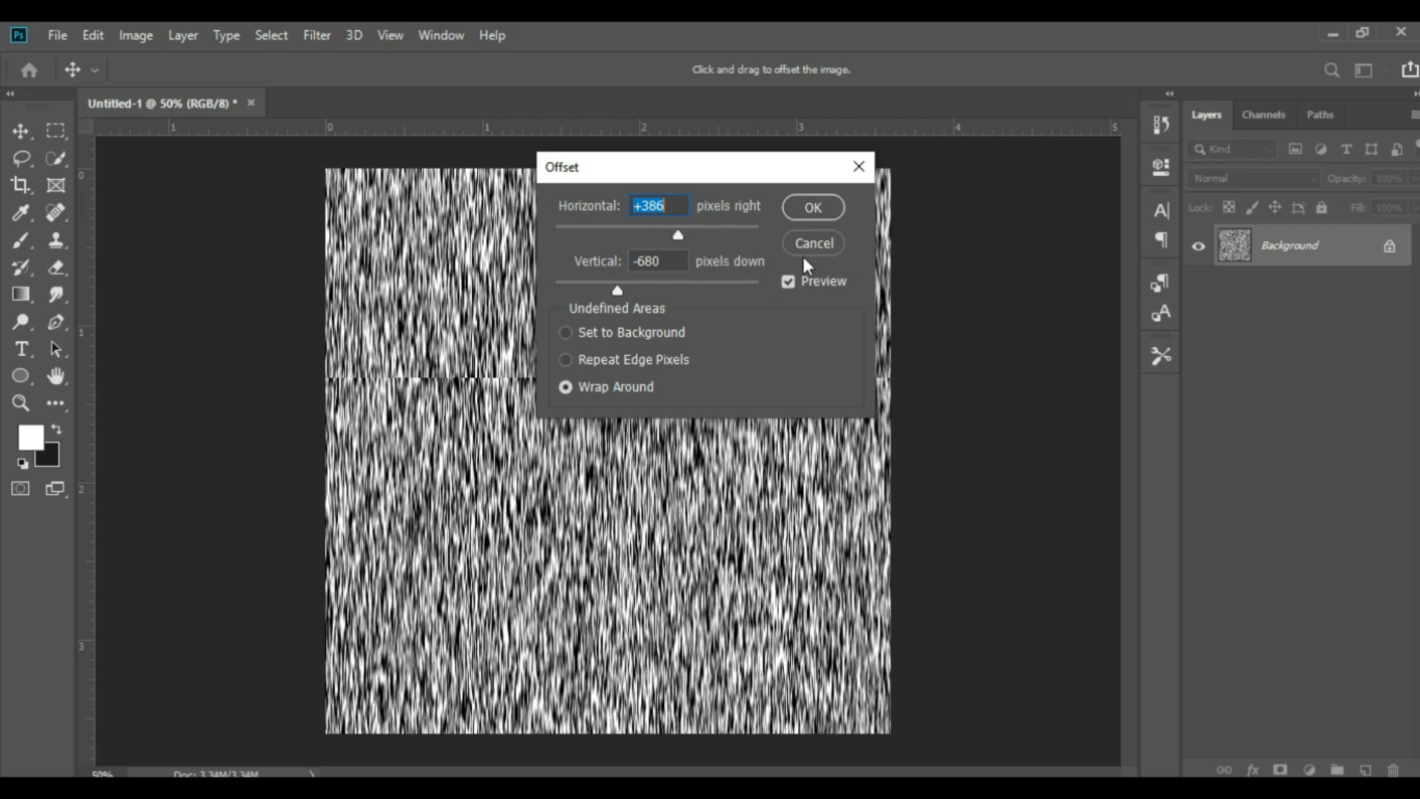
left_click(789, 280)
left_click(789, 279)
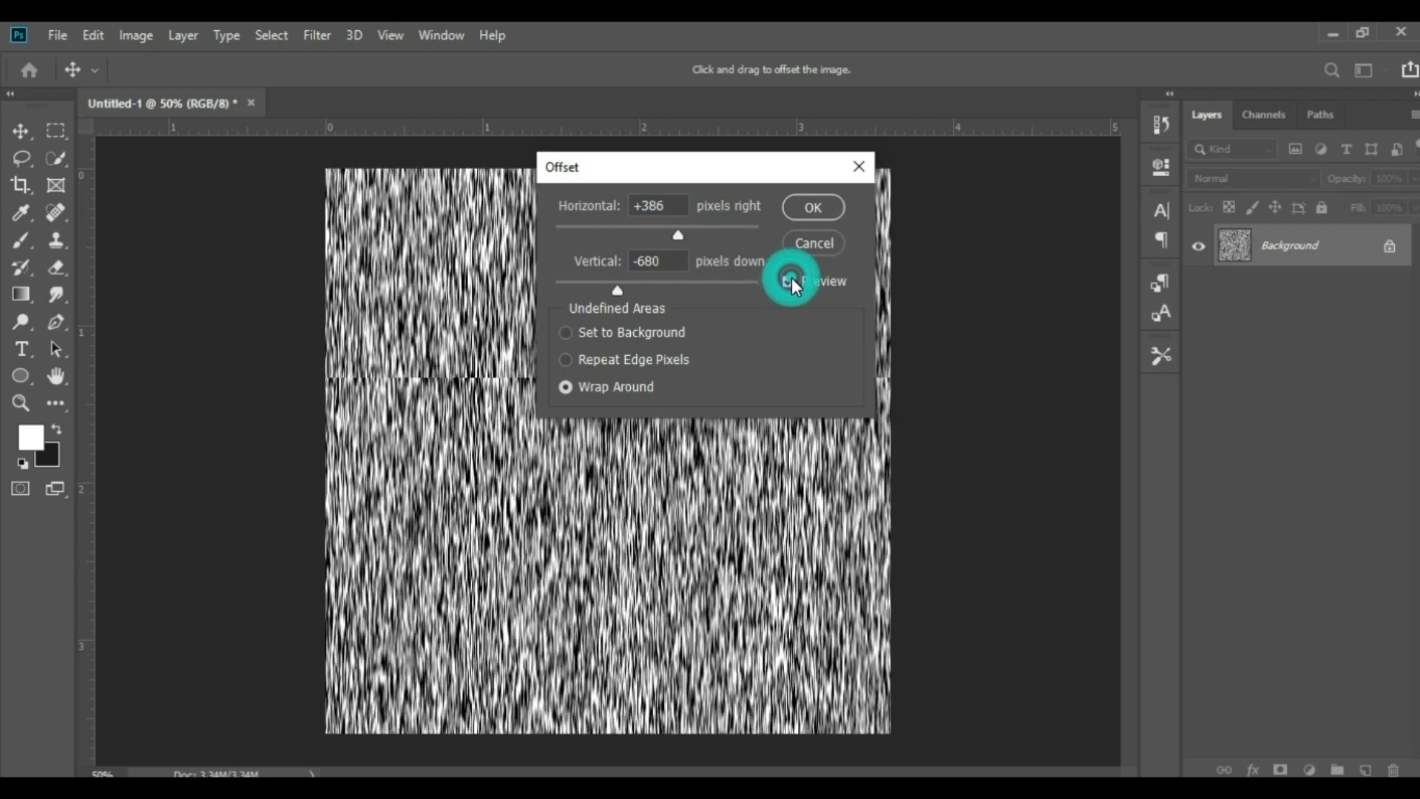
left_click(824, 210)
key("b")
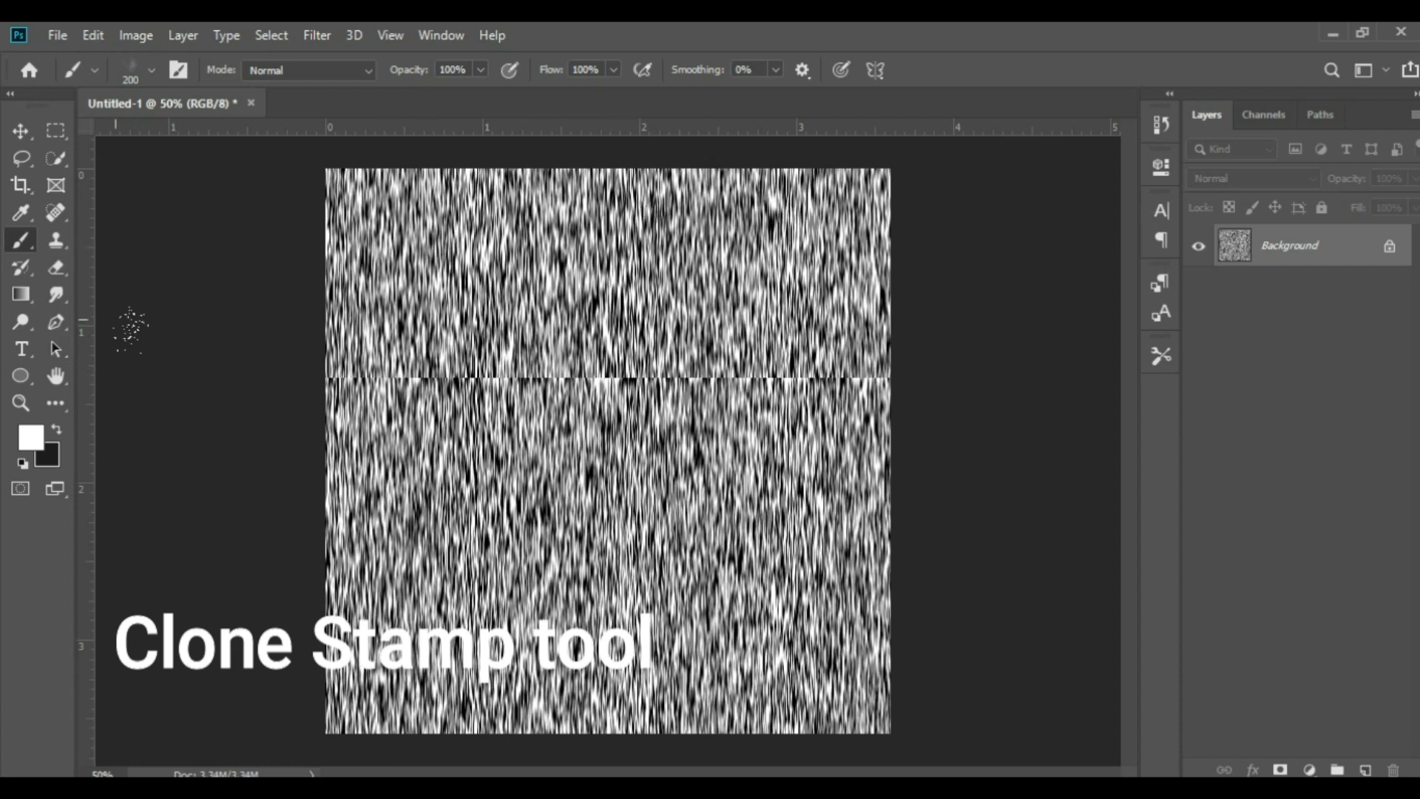
Switch to the Clone Stamp tool and convert the locked Background into a regular editable layer
left_click(54, 237)
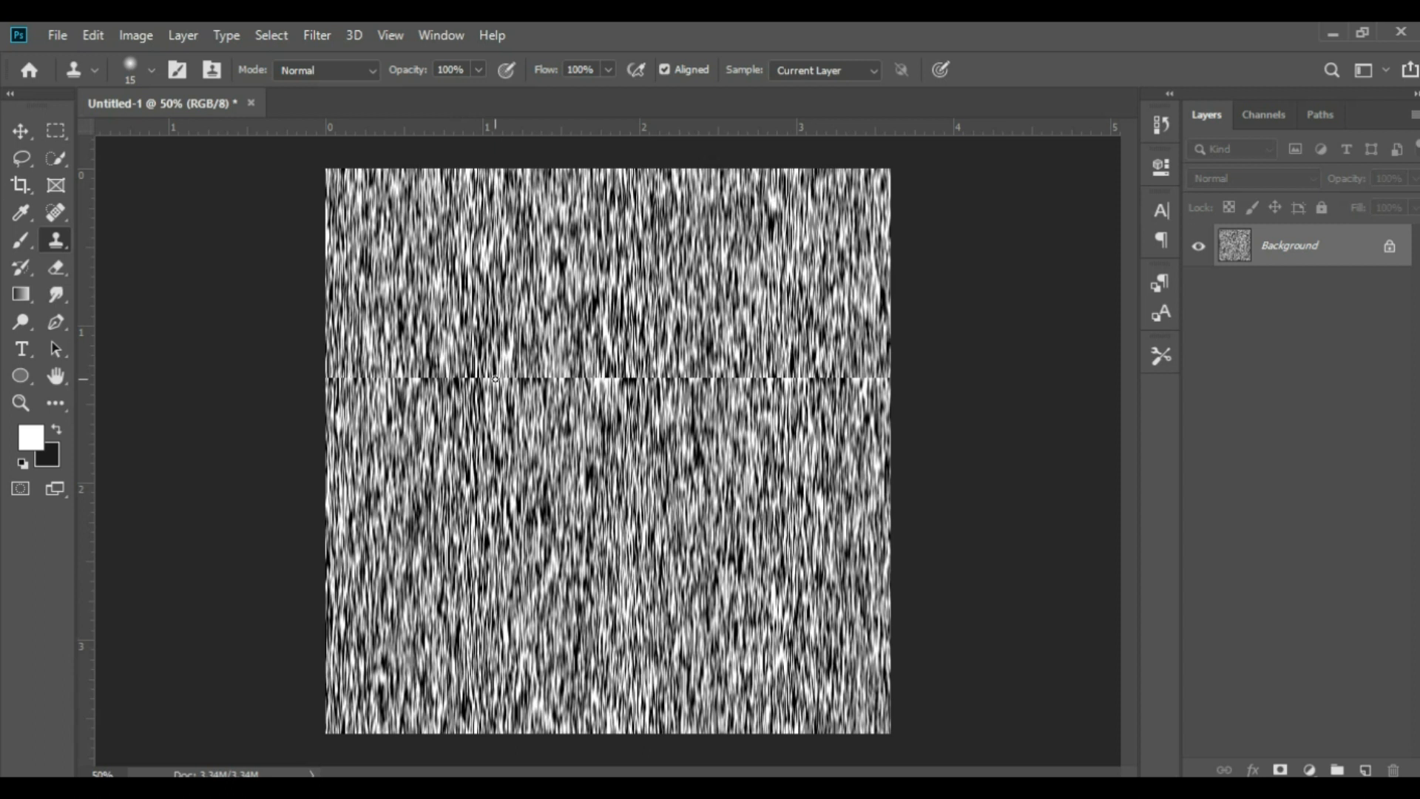
left_click(331, 378, "alt")
left_click(339, 375, "alt")
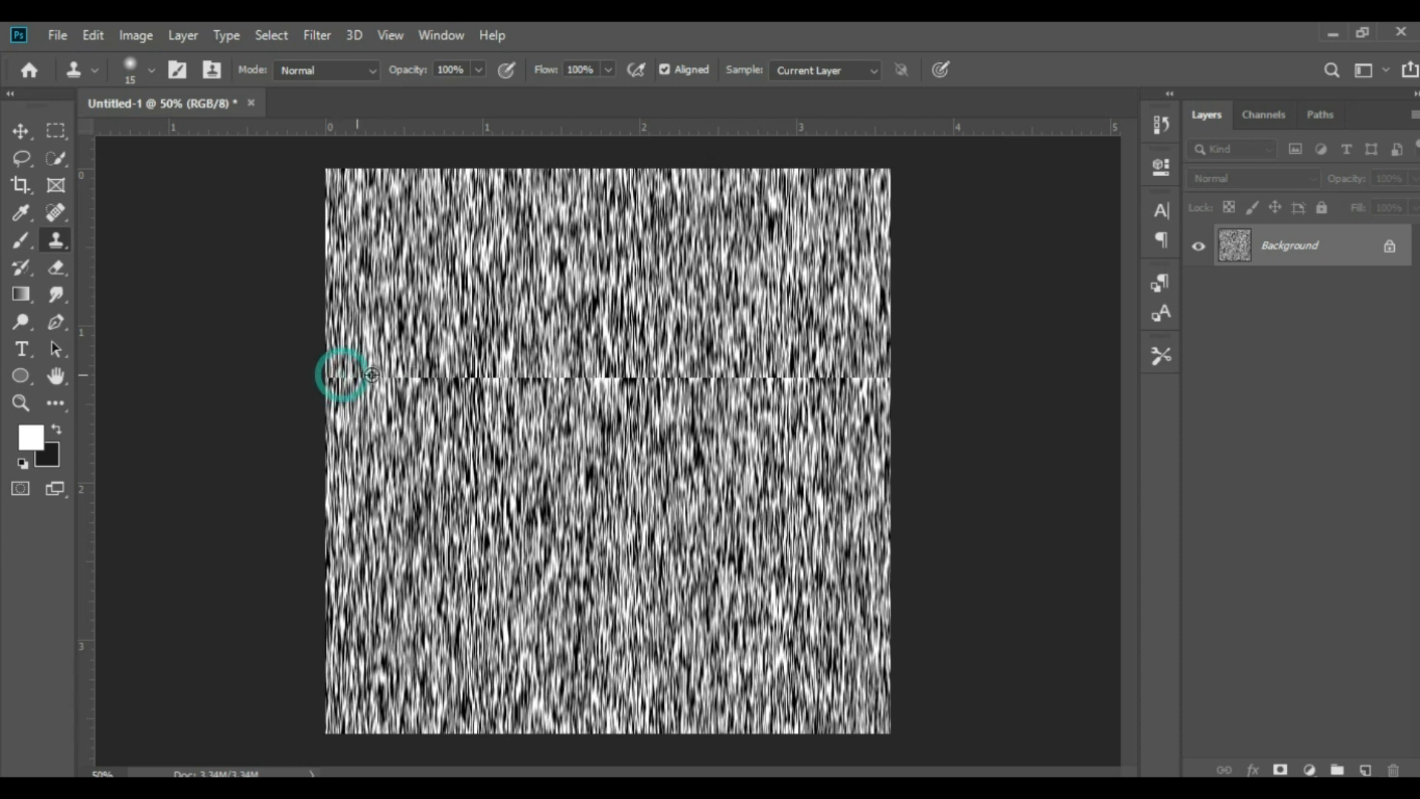
double_click(1321, 255)
left_click(884, 242)
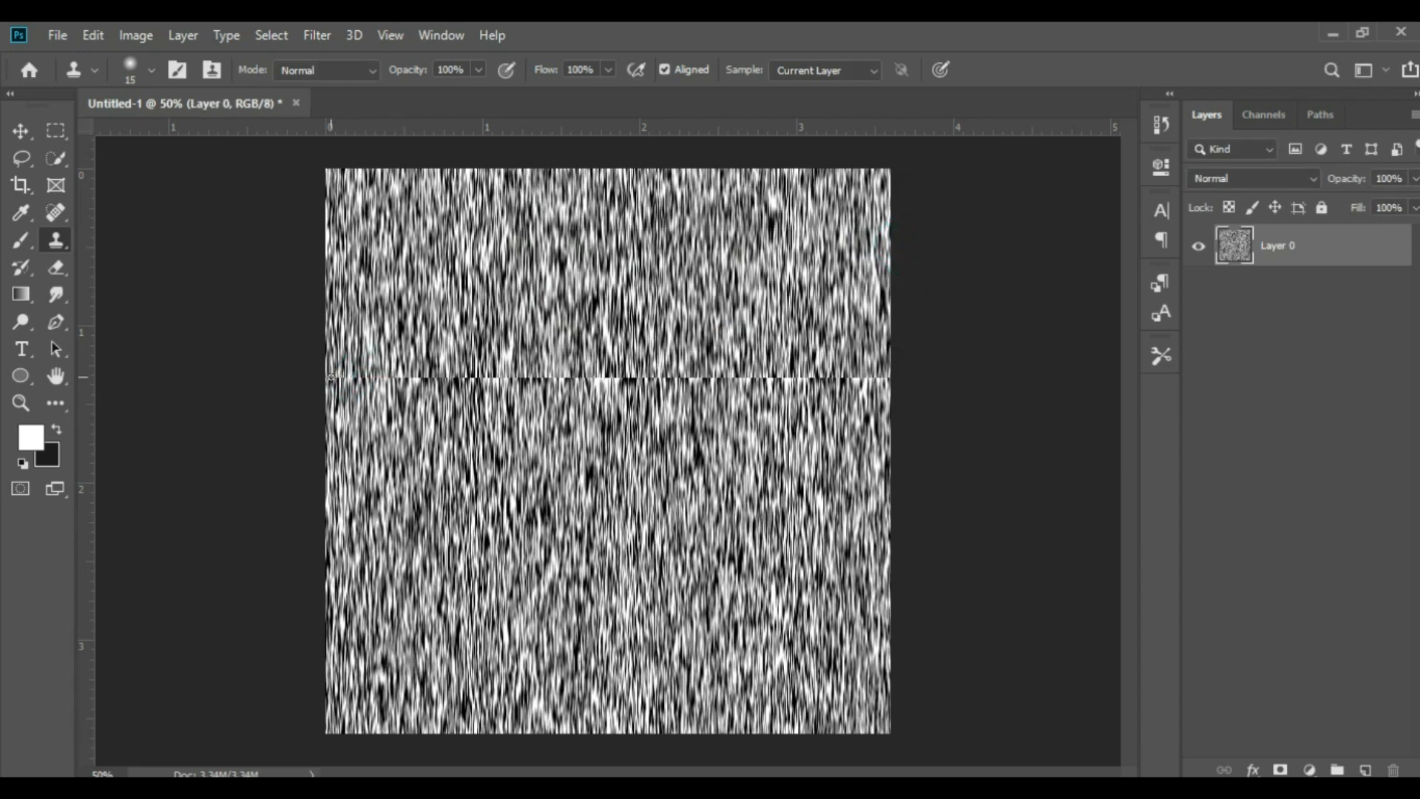
Clone nearby streaks over the horizontal seam across the full width of the texture with a 15-pixel Clone Stamp
left_click_drag(399, 360, 482, 361)
left_click(485, 339, "alt")
left_click(488, 340, "alt")
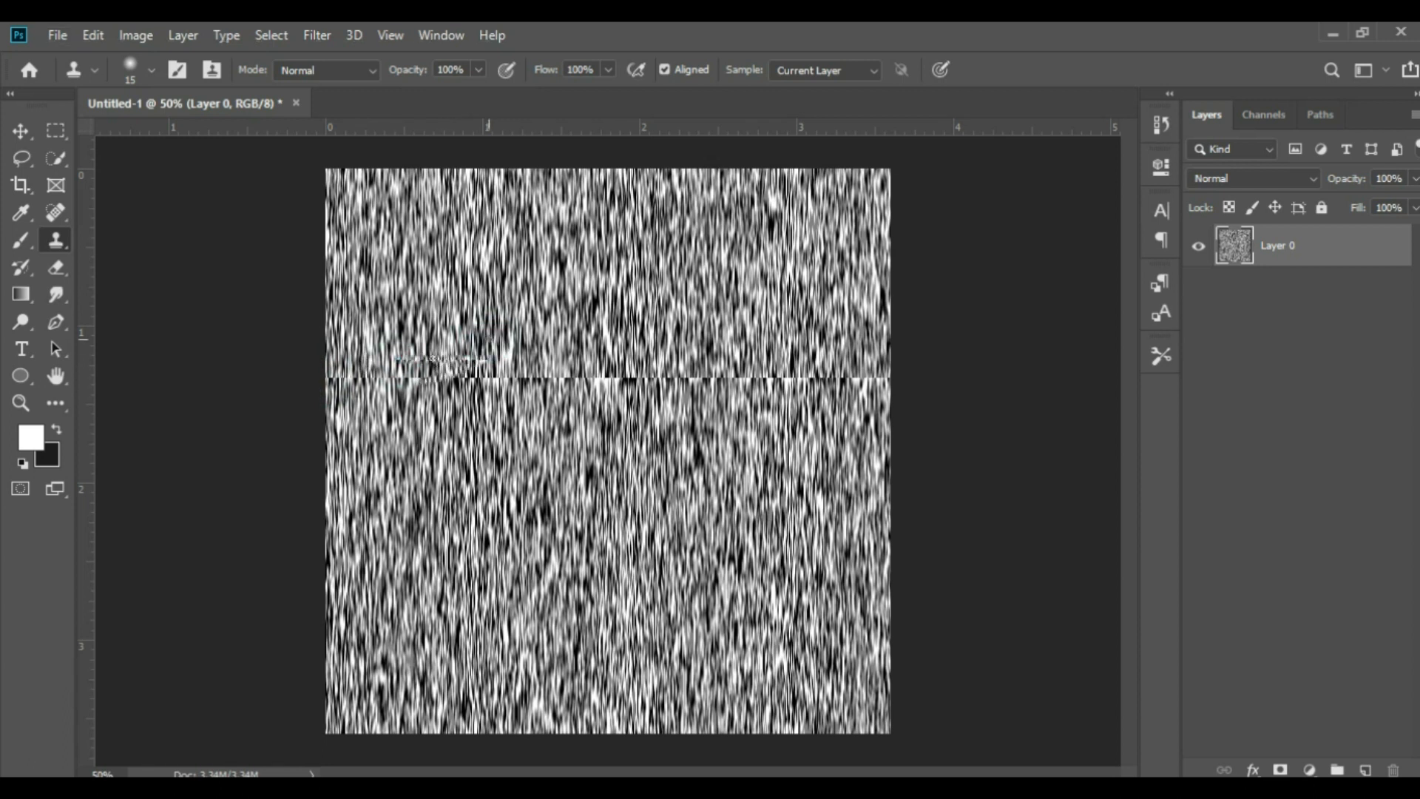
left_click_drag(333, 377, 841, 378)
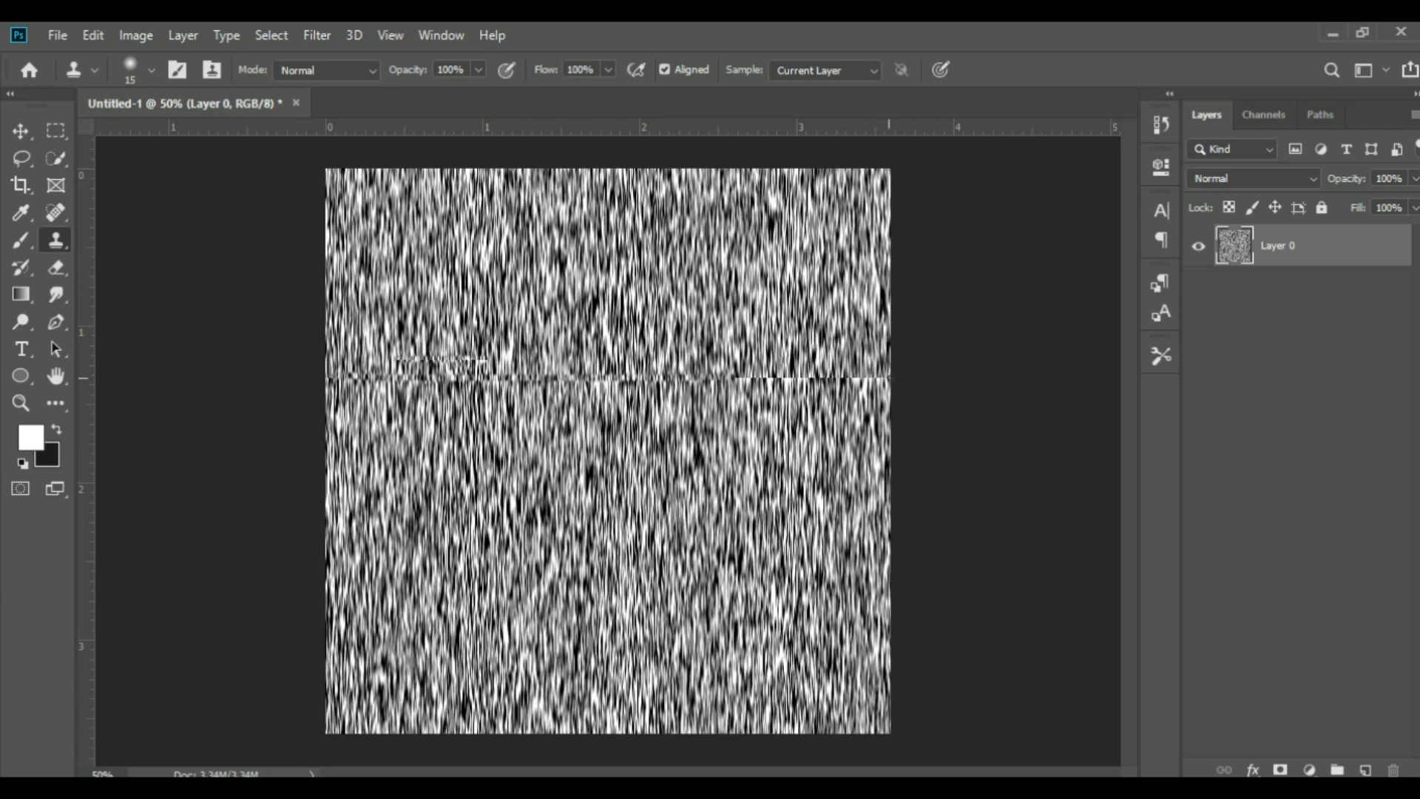
left_click(869, 348, "alt")
left_click(869, 347, "alt")
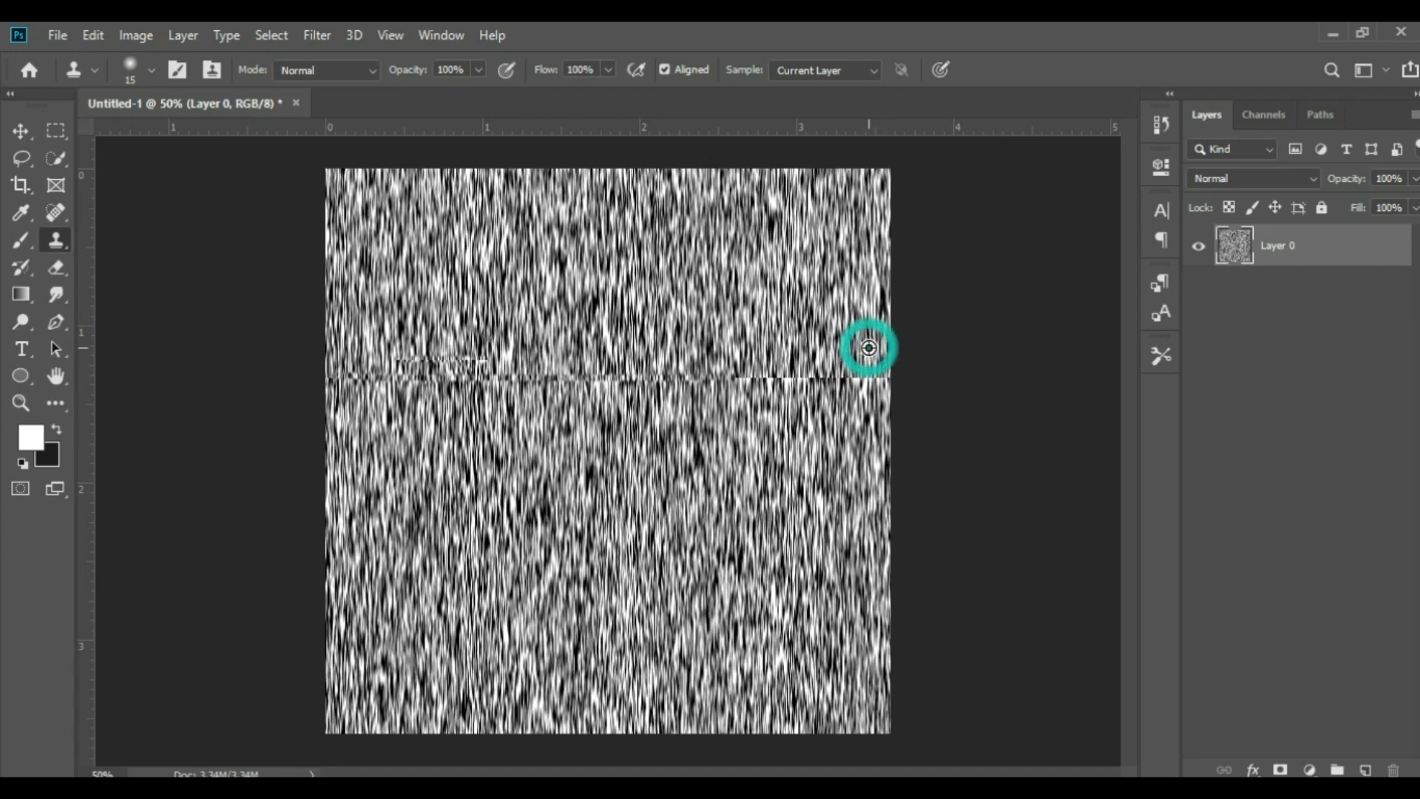
mouse_move(869, 368)
left_mouse_down()
mouse_move(883, 379)
mouse_move(664, 378)
left_mouse_up()
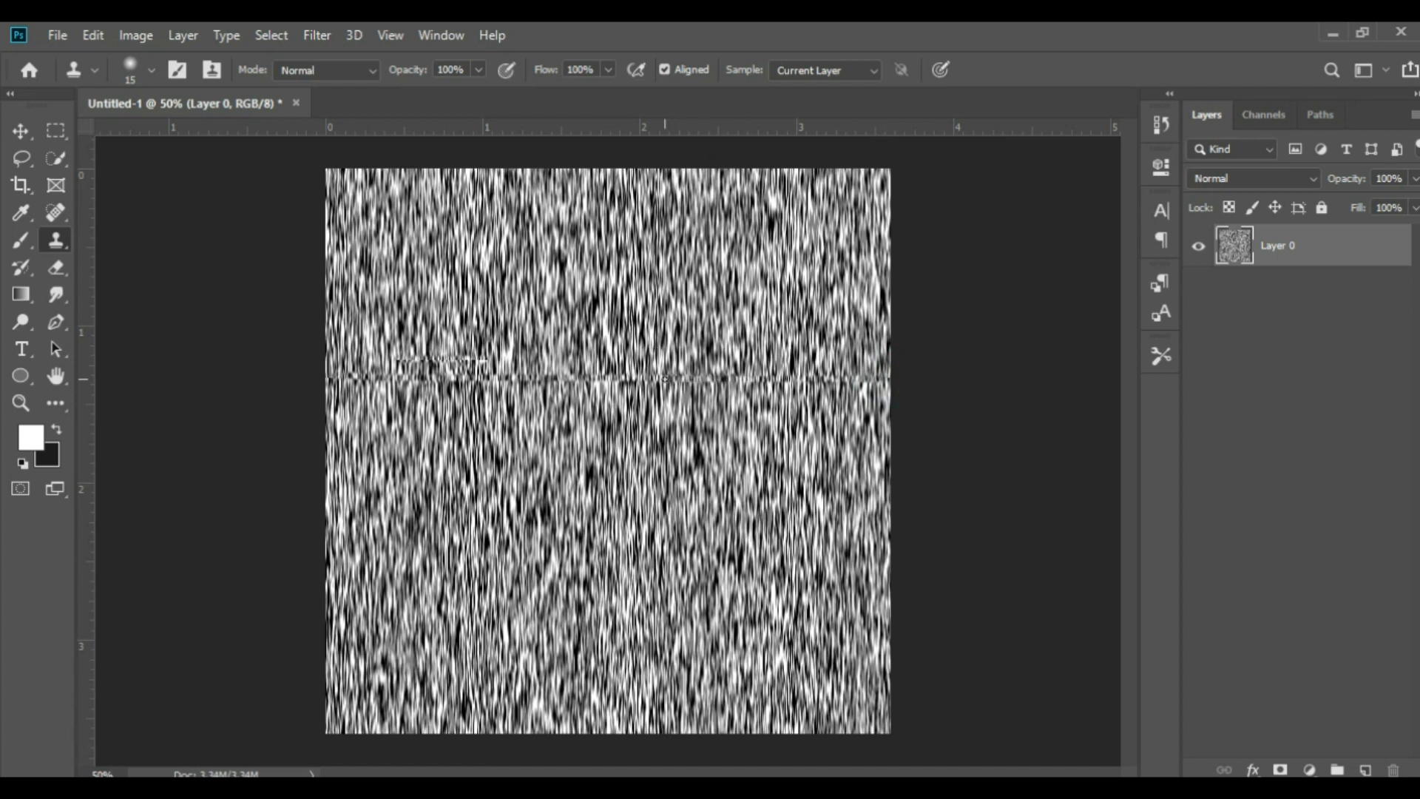
left_click(644, 444, "alt")
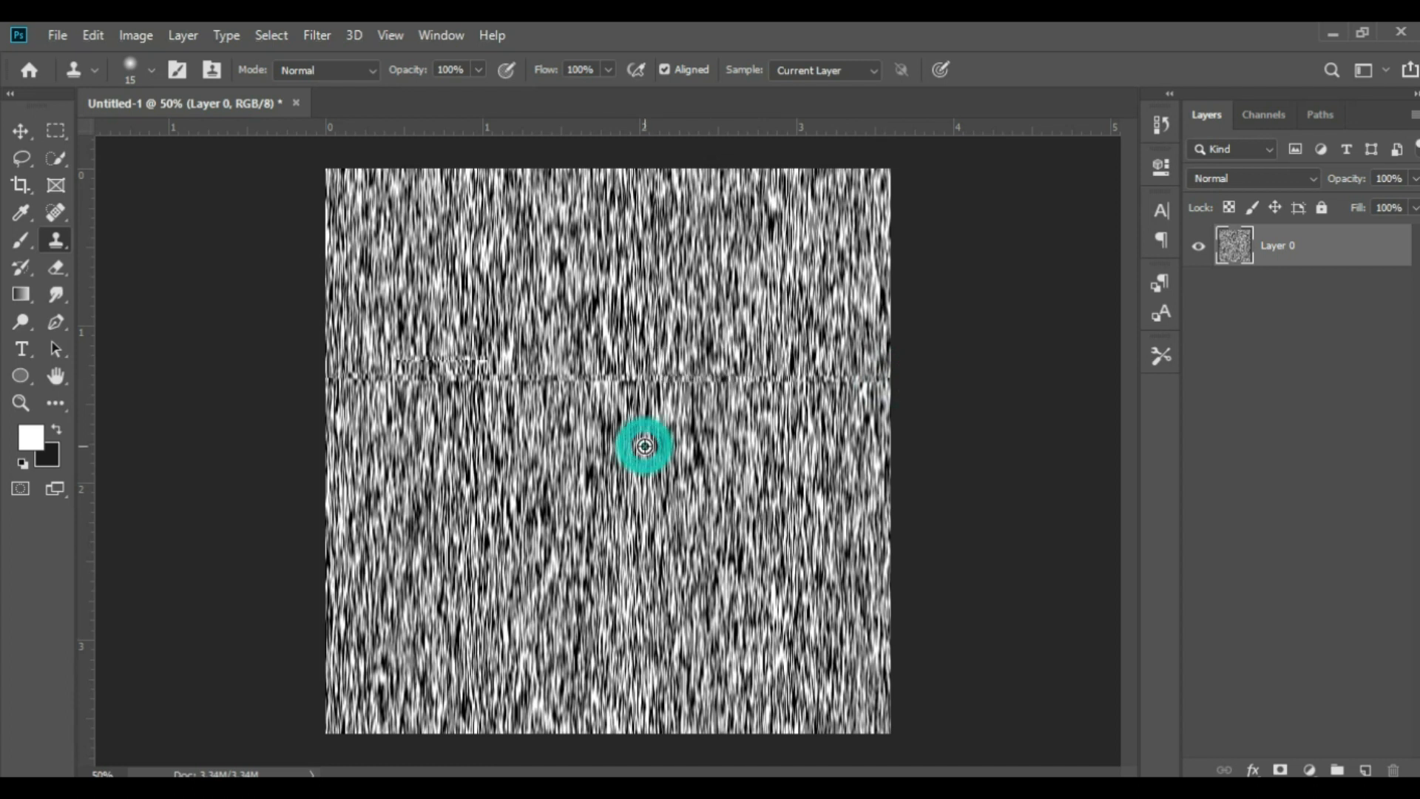
left_click_drag(661, 379, 344, 375)
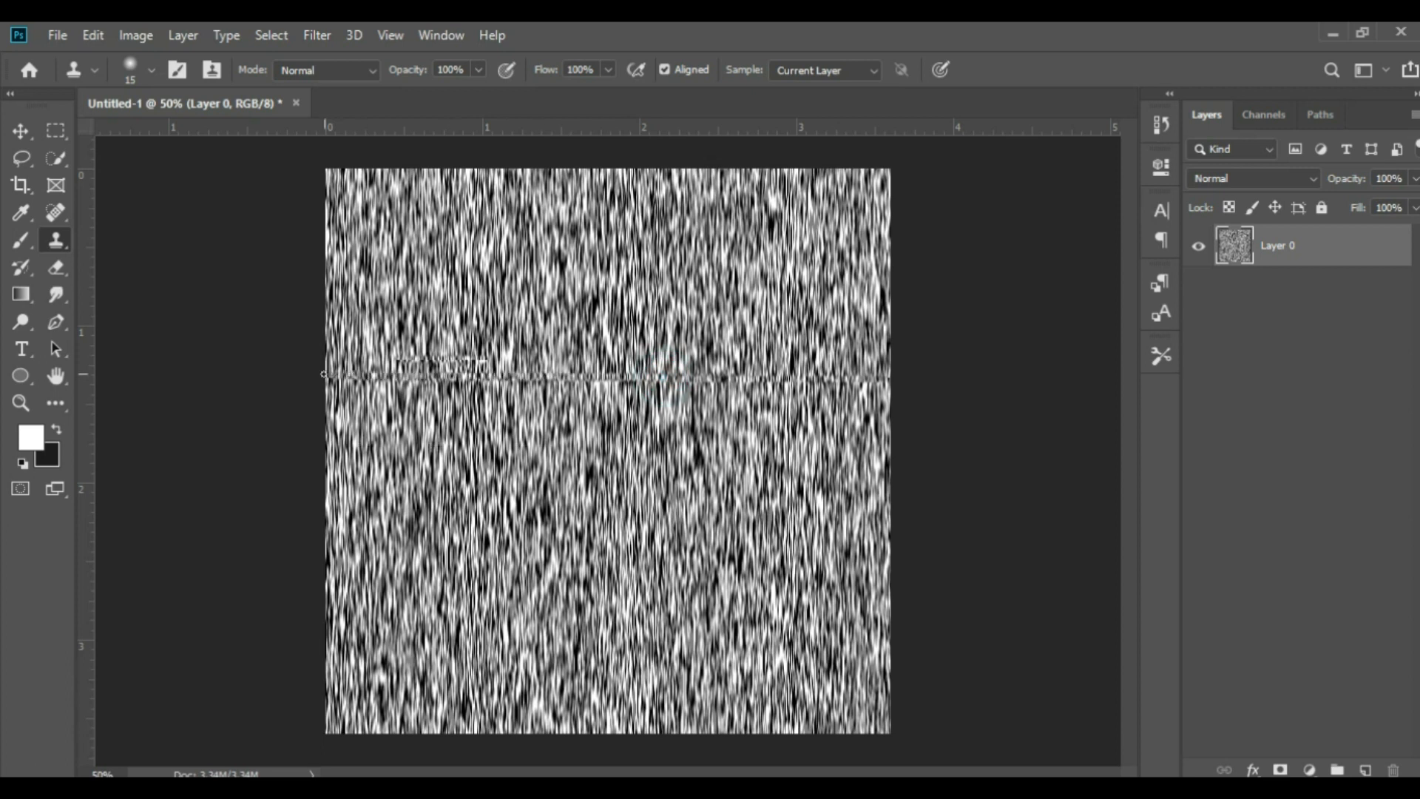
key("alt")
key("alt")
left_click(414, 332, "alt")
left_click(400, 360)
mouse_move(400, 361)
left_mouse_down()
mouse_move(523, 334)
mouse_move(445, 350)
mouse_move(753, 347)
mouse_move(884, 384)
left_mouse_up()
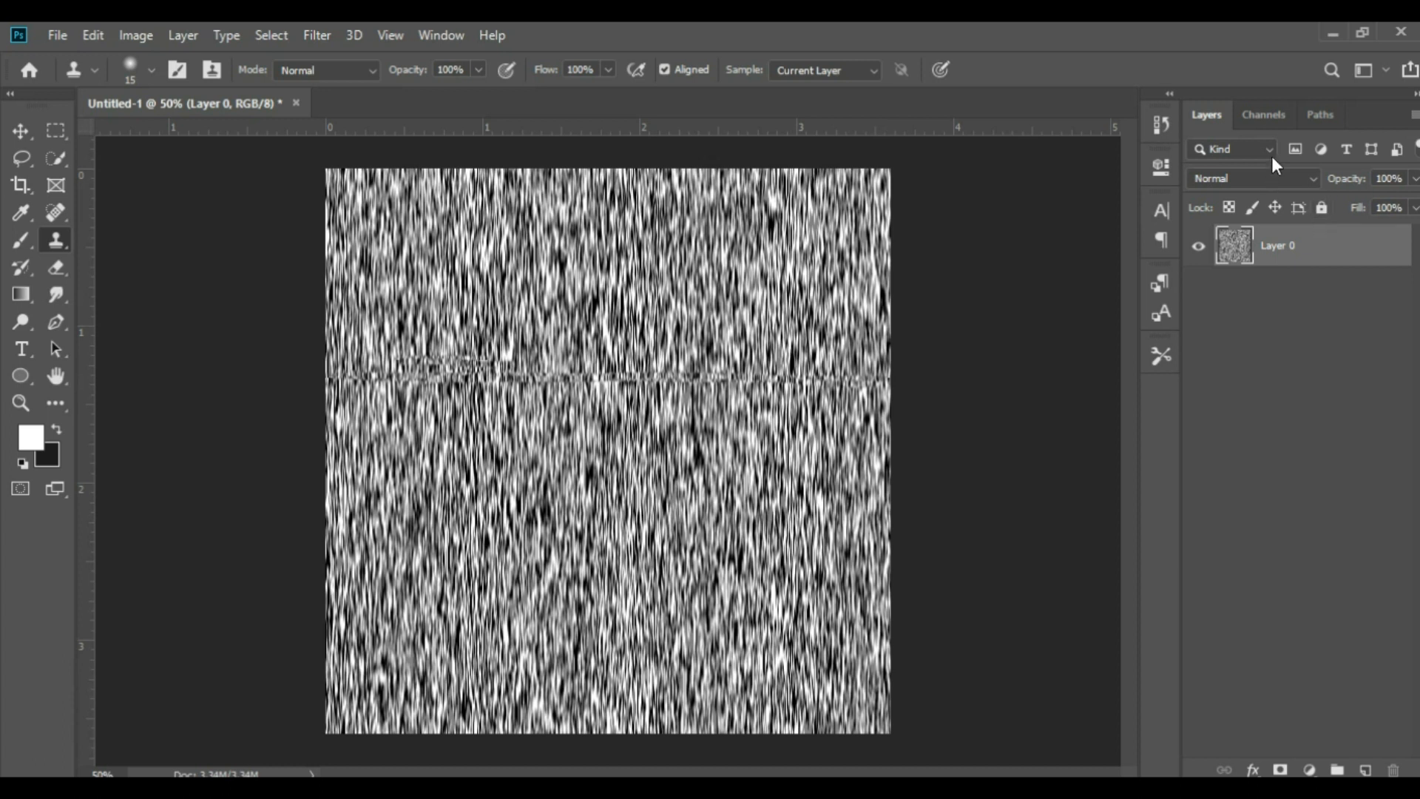
Load the Red channel of the streak texture as a selection
left_click(1267, 118)
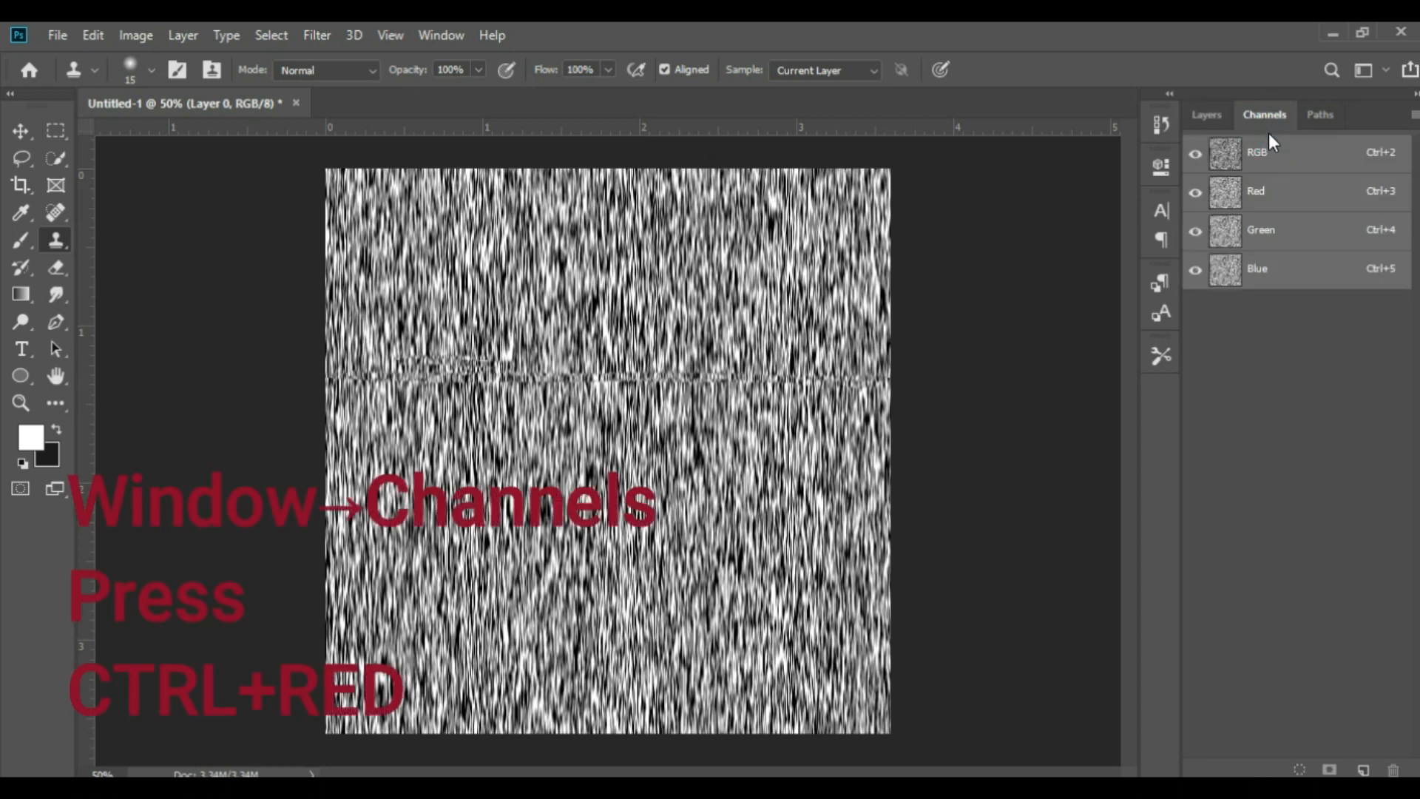
left_click(1239, 205, "ctrl")
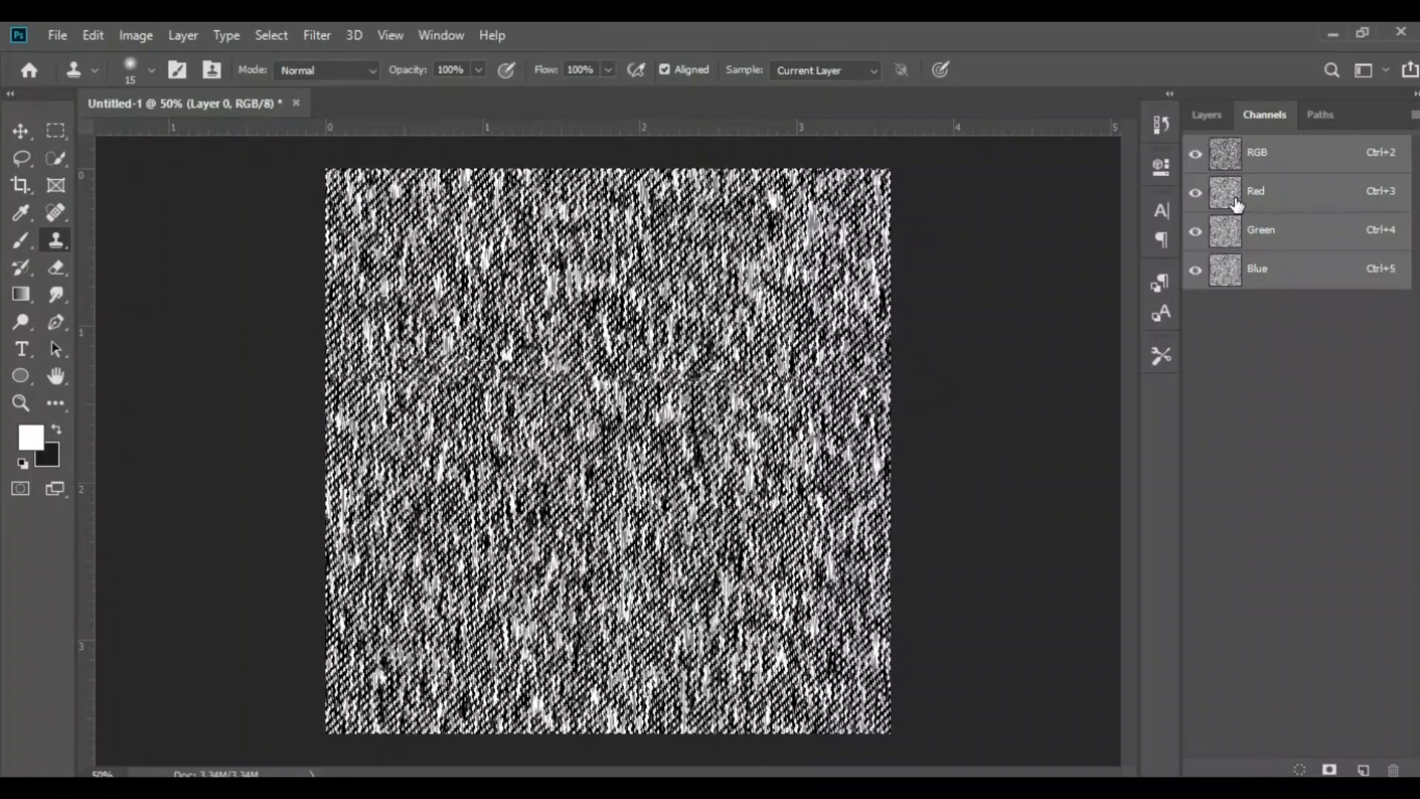
left_click(1217, 118)
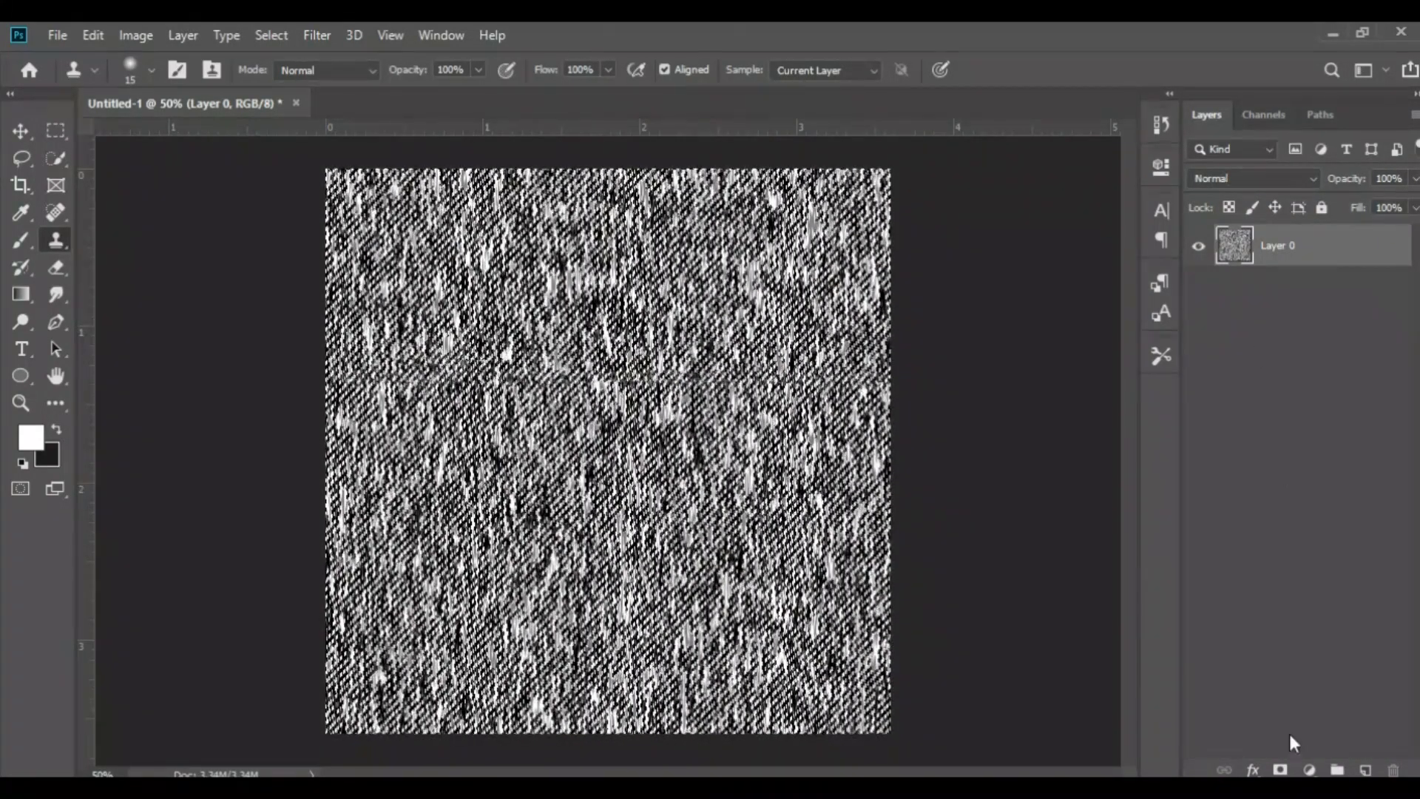
Add a Solid Color fill layer in near-white #fdf9f9 from the selection and hide the original texture layer beneath it
left_click(1307, 769)
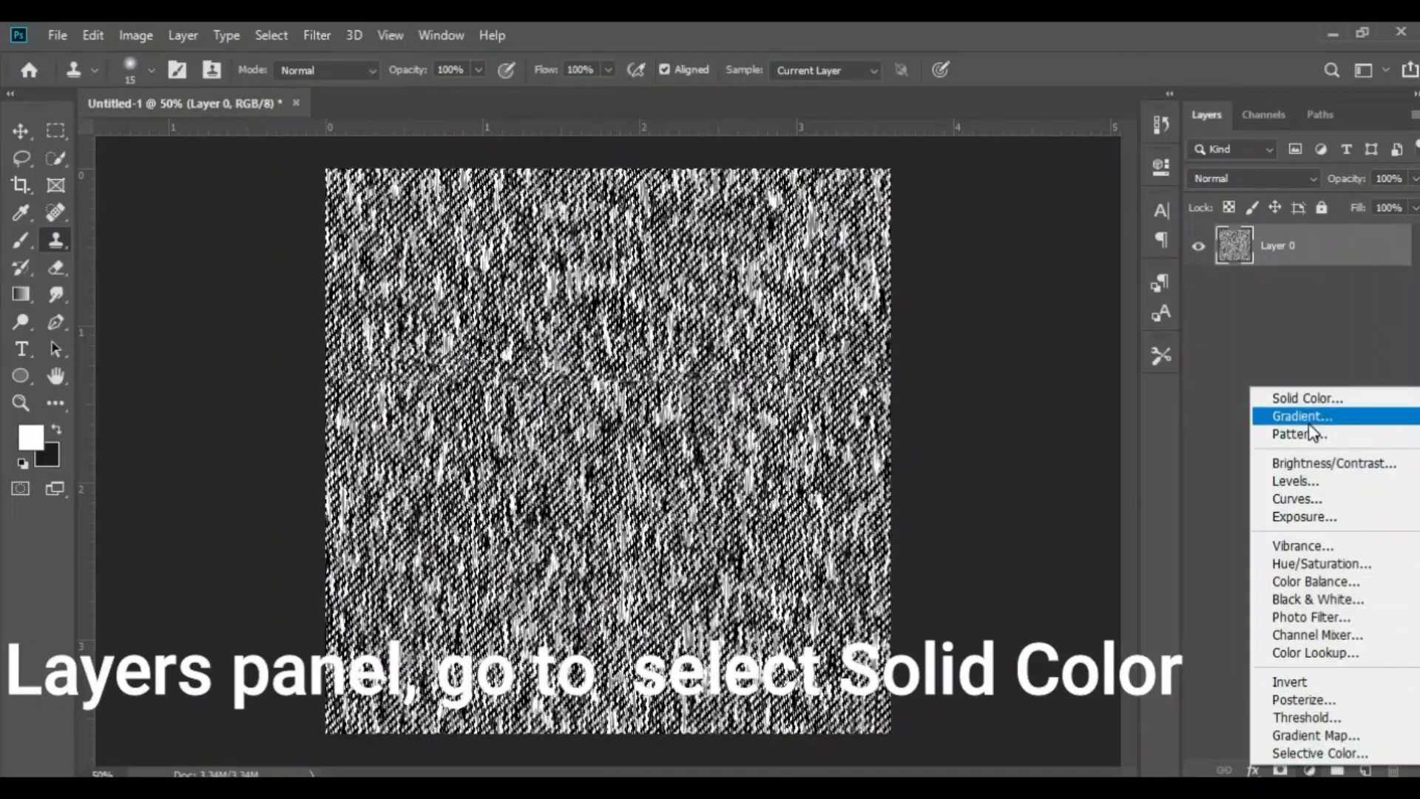
left_click(1306, 400)
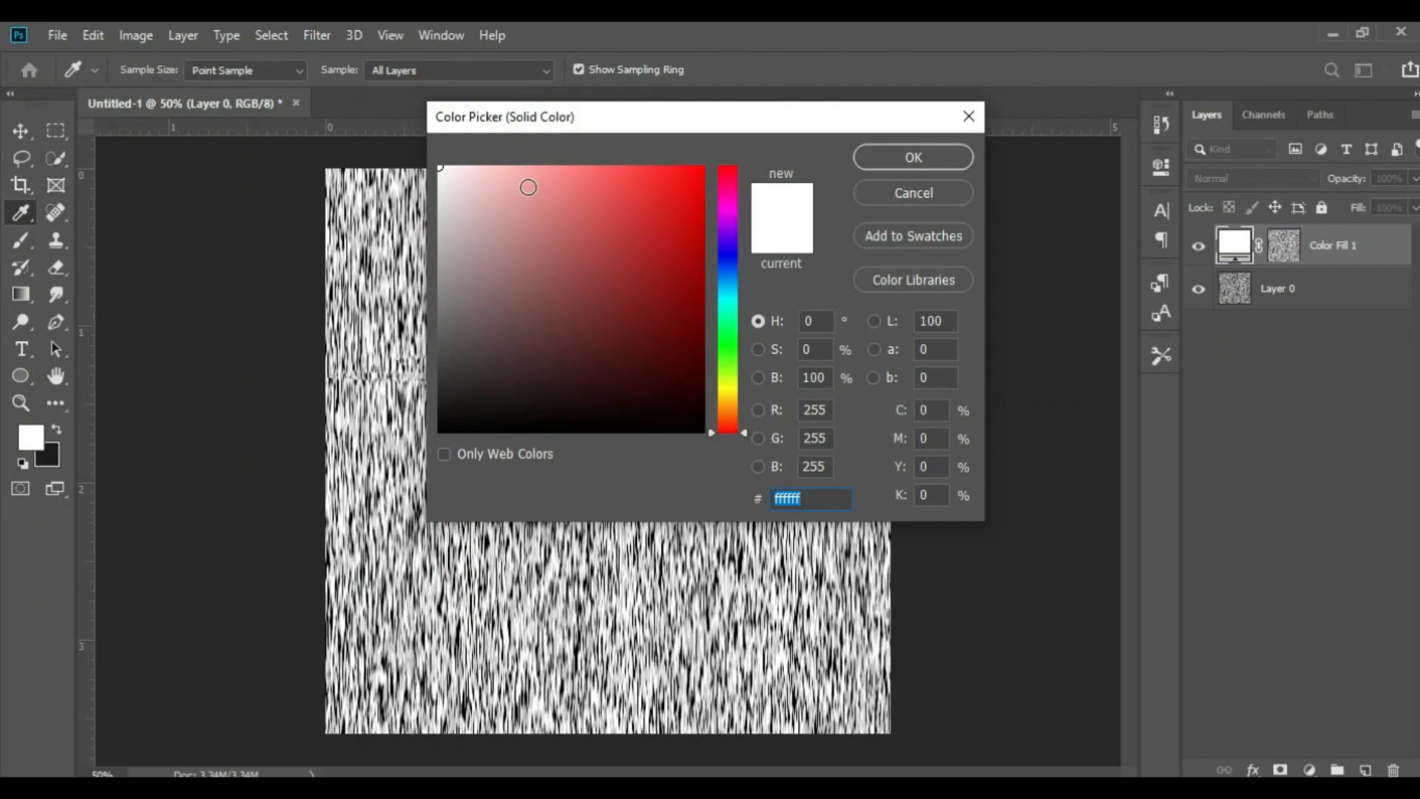
left_click(442, 168)
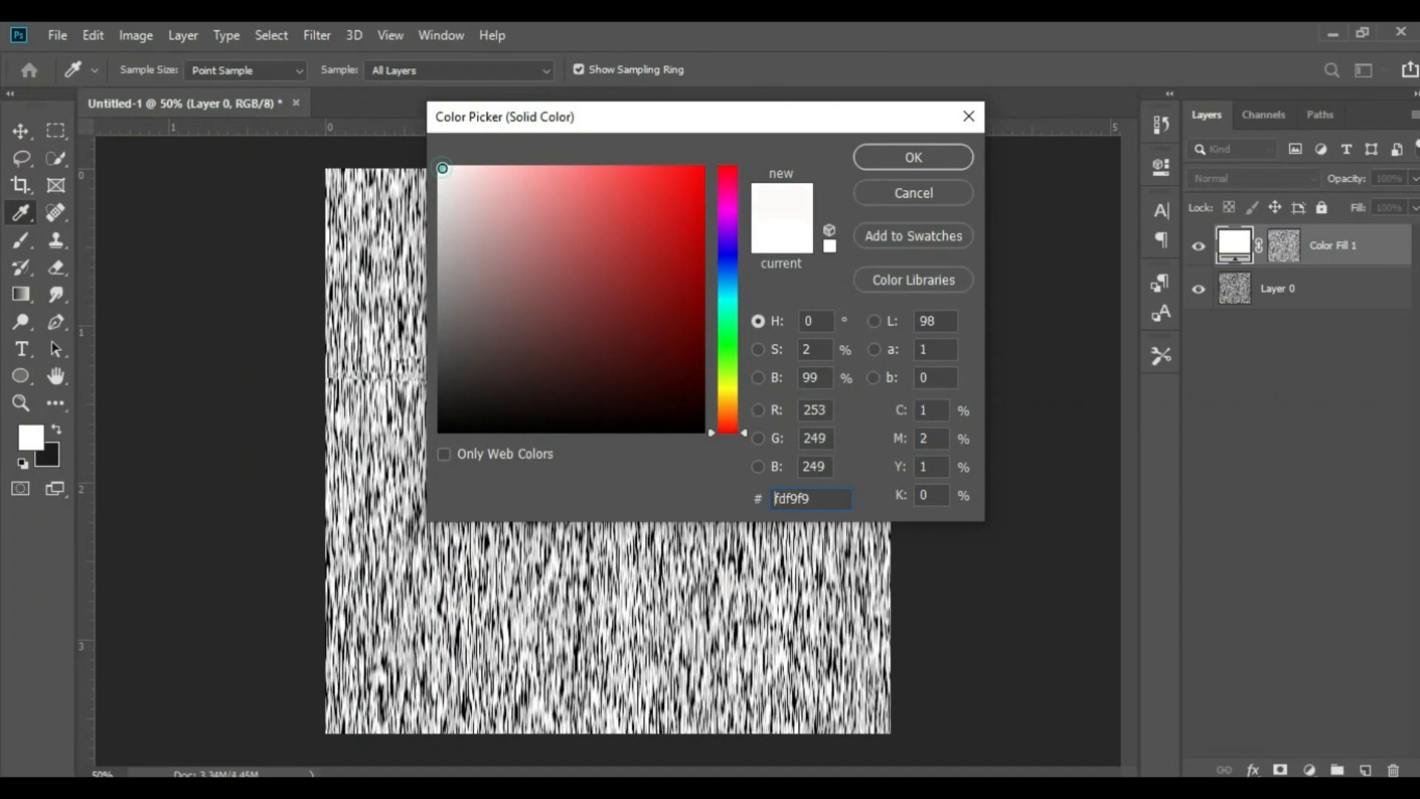
left_click(920, 161)
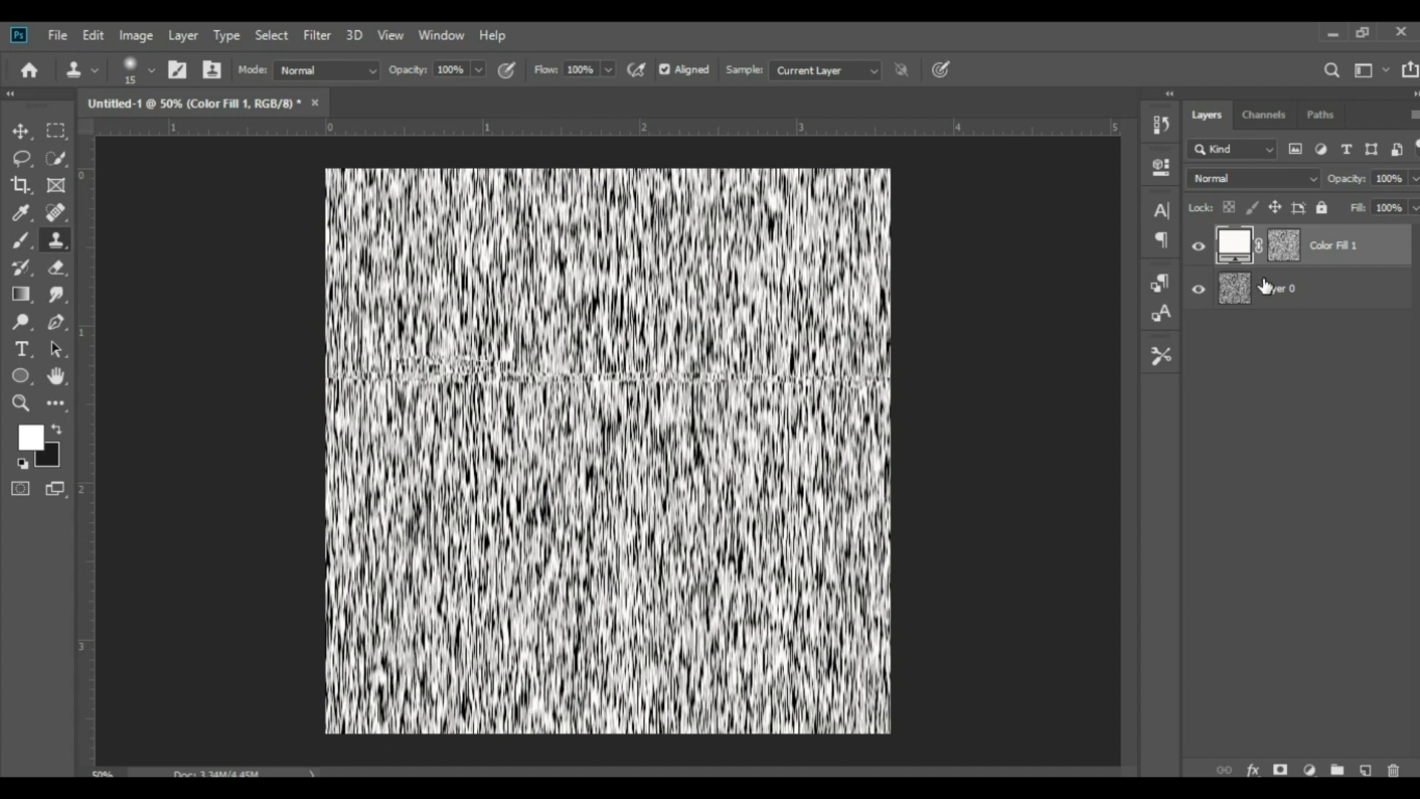
left_click(1200, 288)
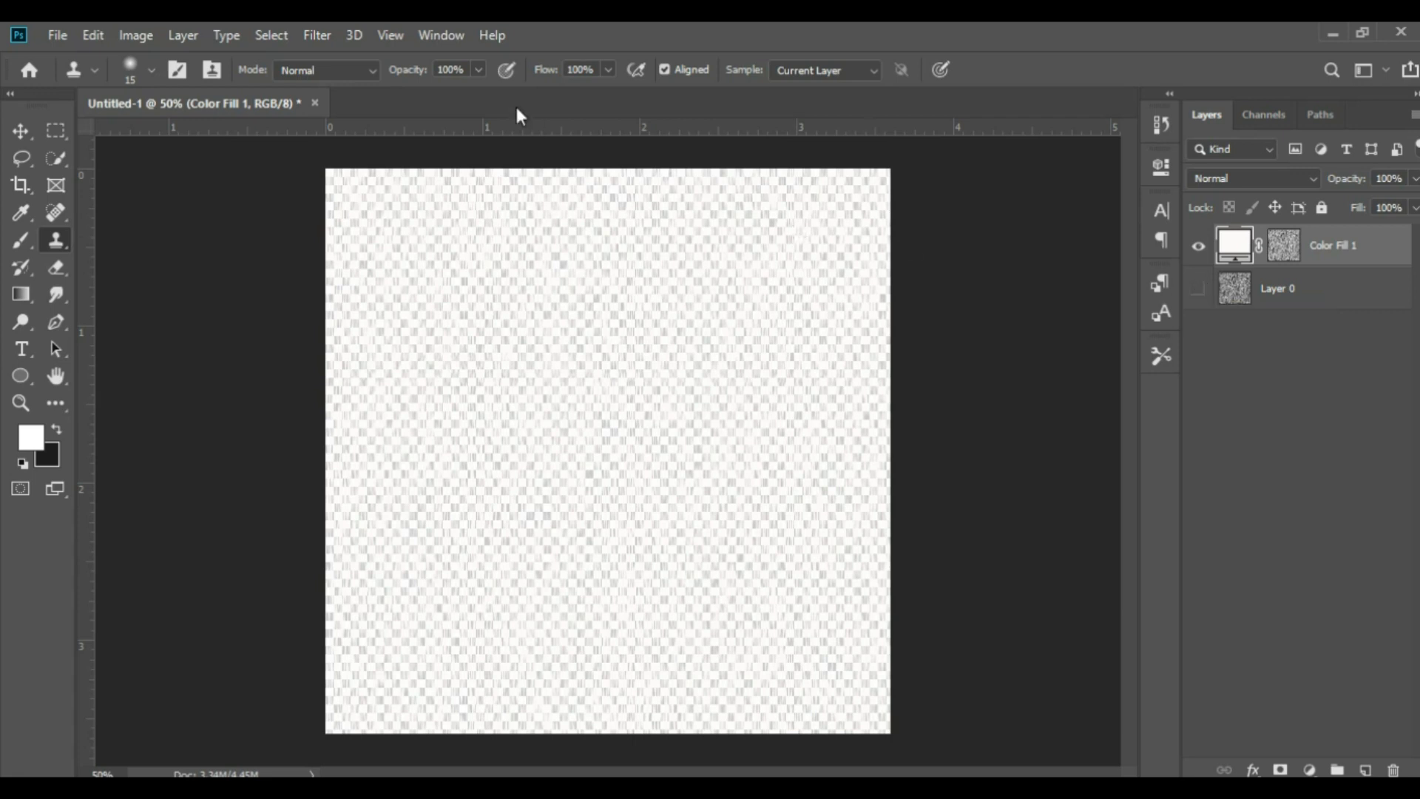
Define the near-white streak artwork as a brush preset named "rain brush"
left_click(91, 34)
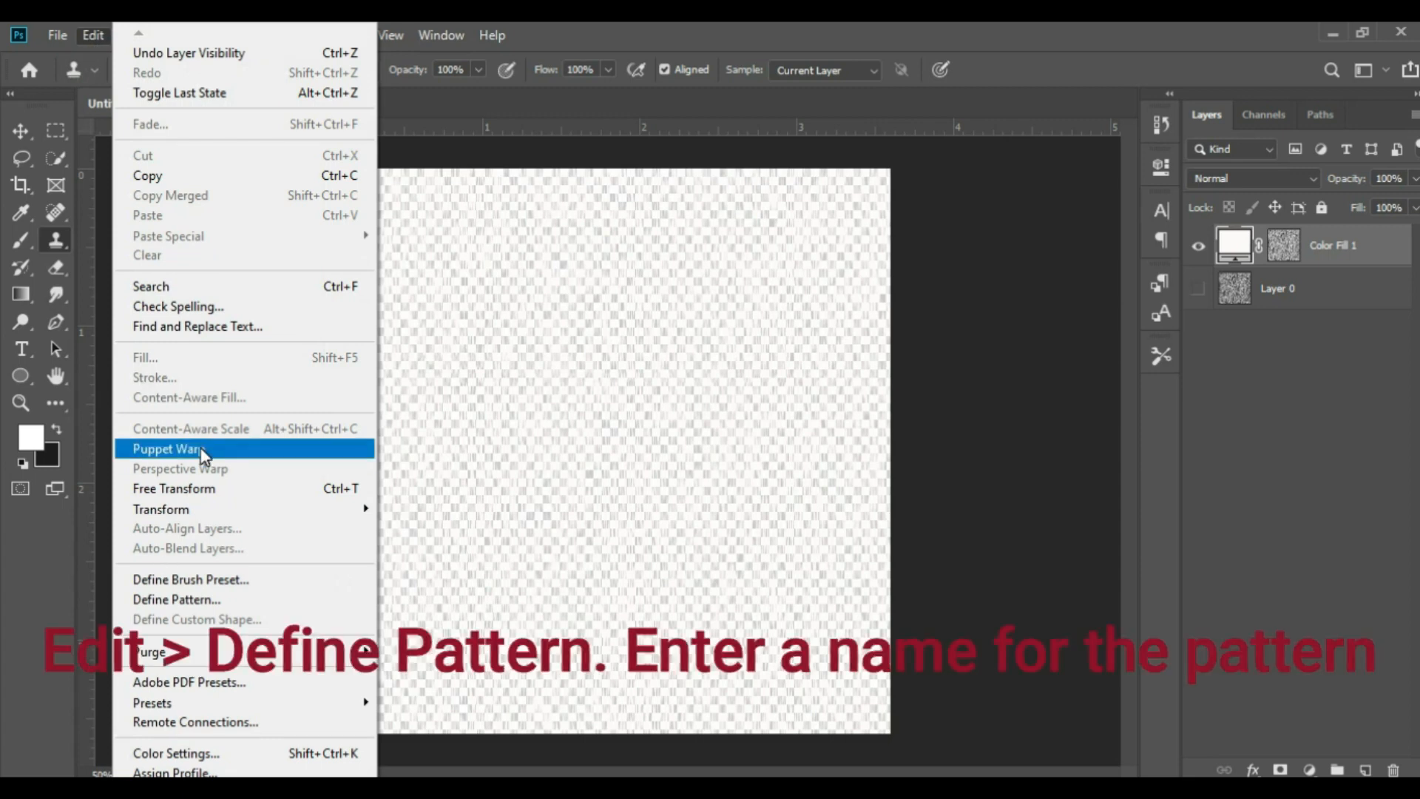
left_click(204, 580)
left_click(723, 268)
type("r")
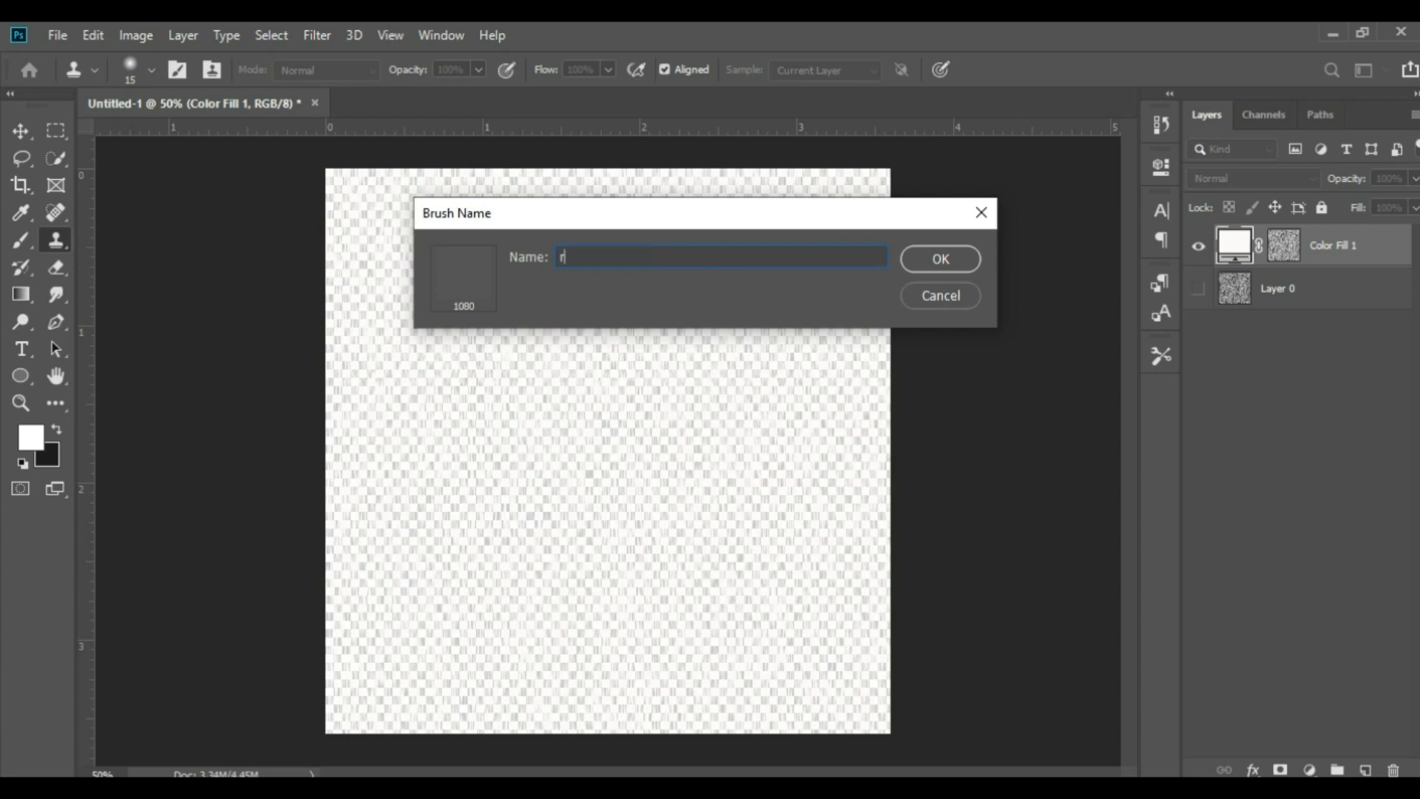
type("ain")
type(" b")
type("urch")
type("sh")
left_click(927, 260)
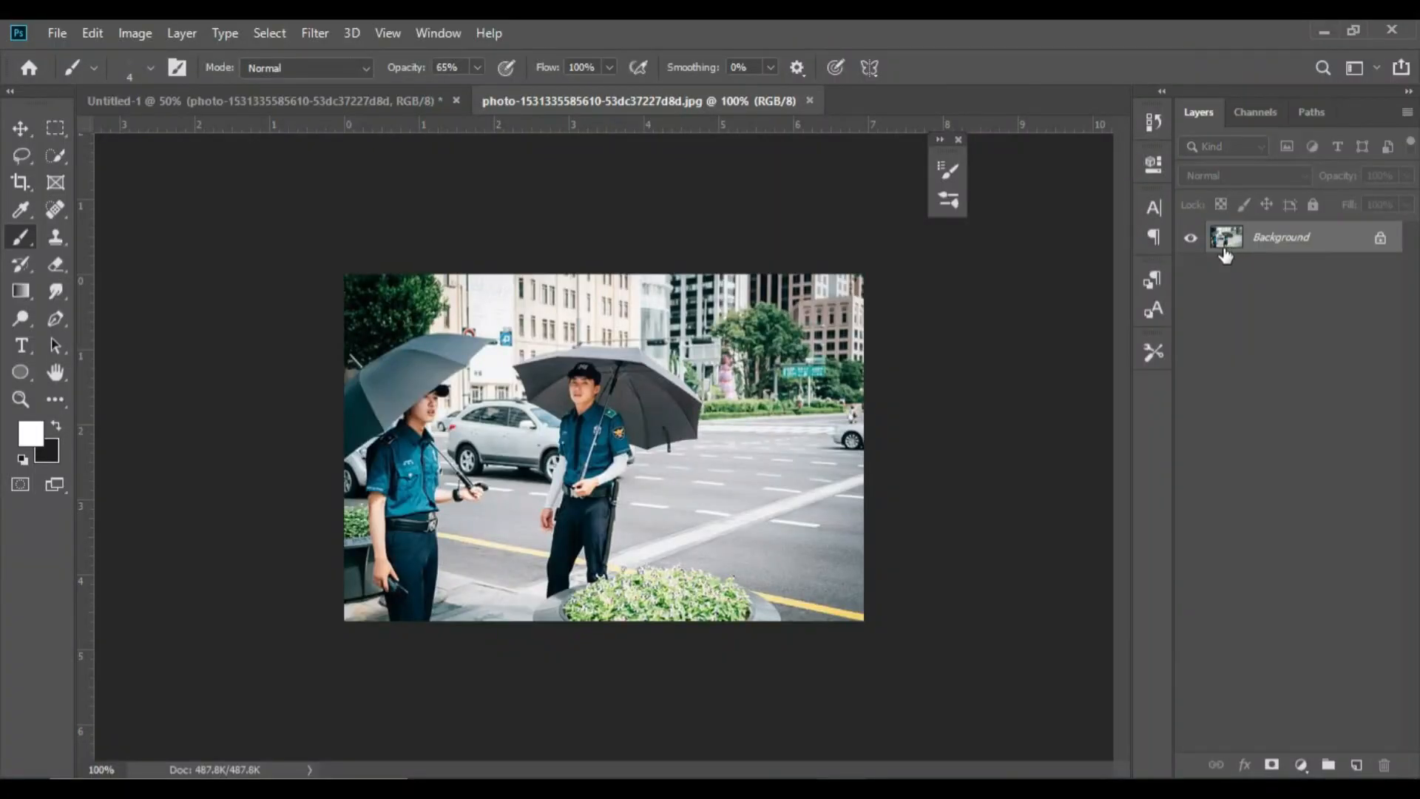
Convert the photo's locked background into a regular layer and duplicate it
double_click(1306, 238)
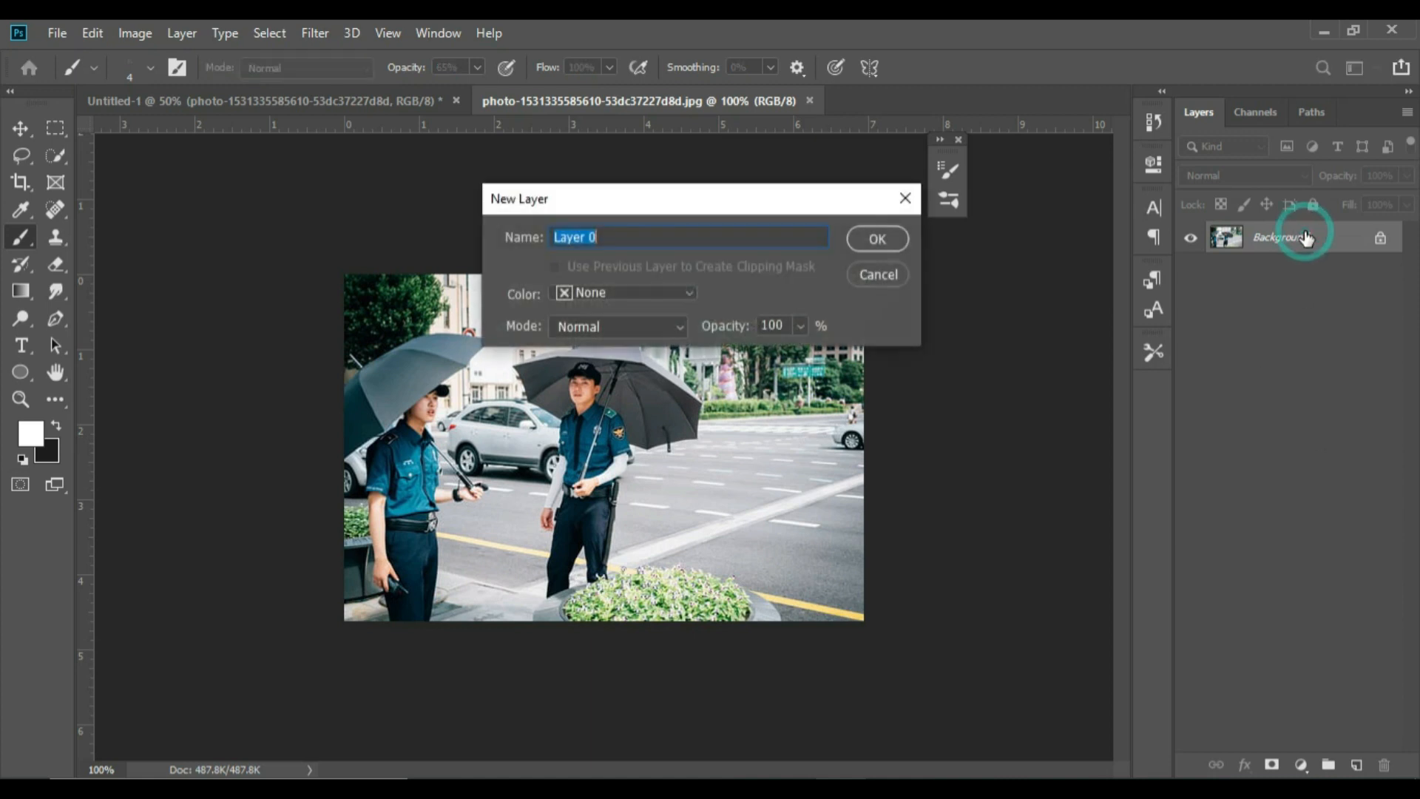
left_click(878, 239)
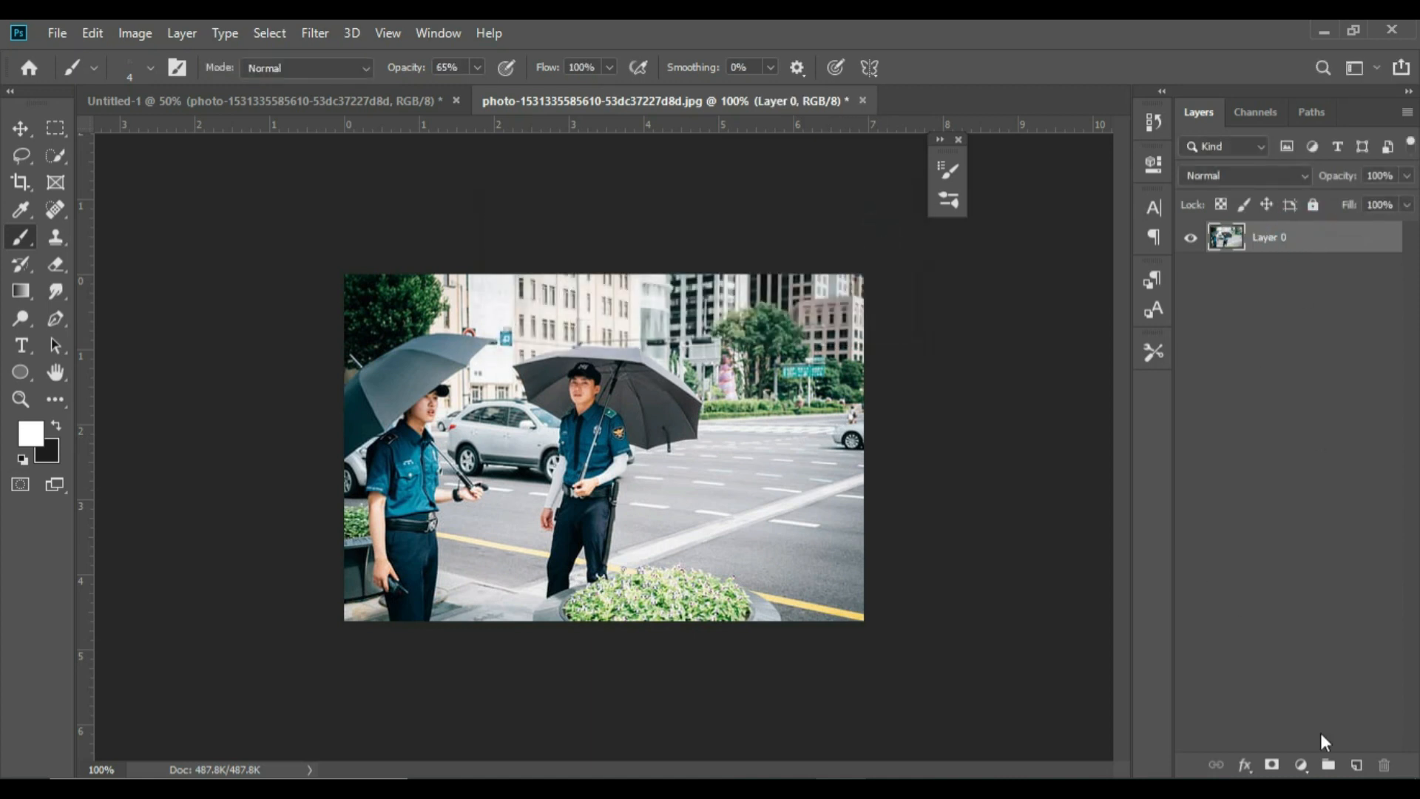
right_click(1301, 243)
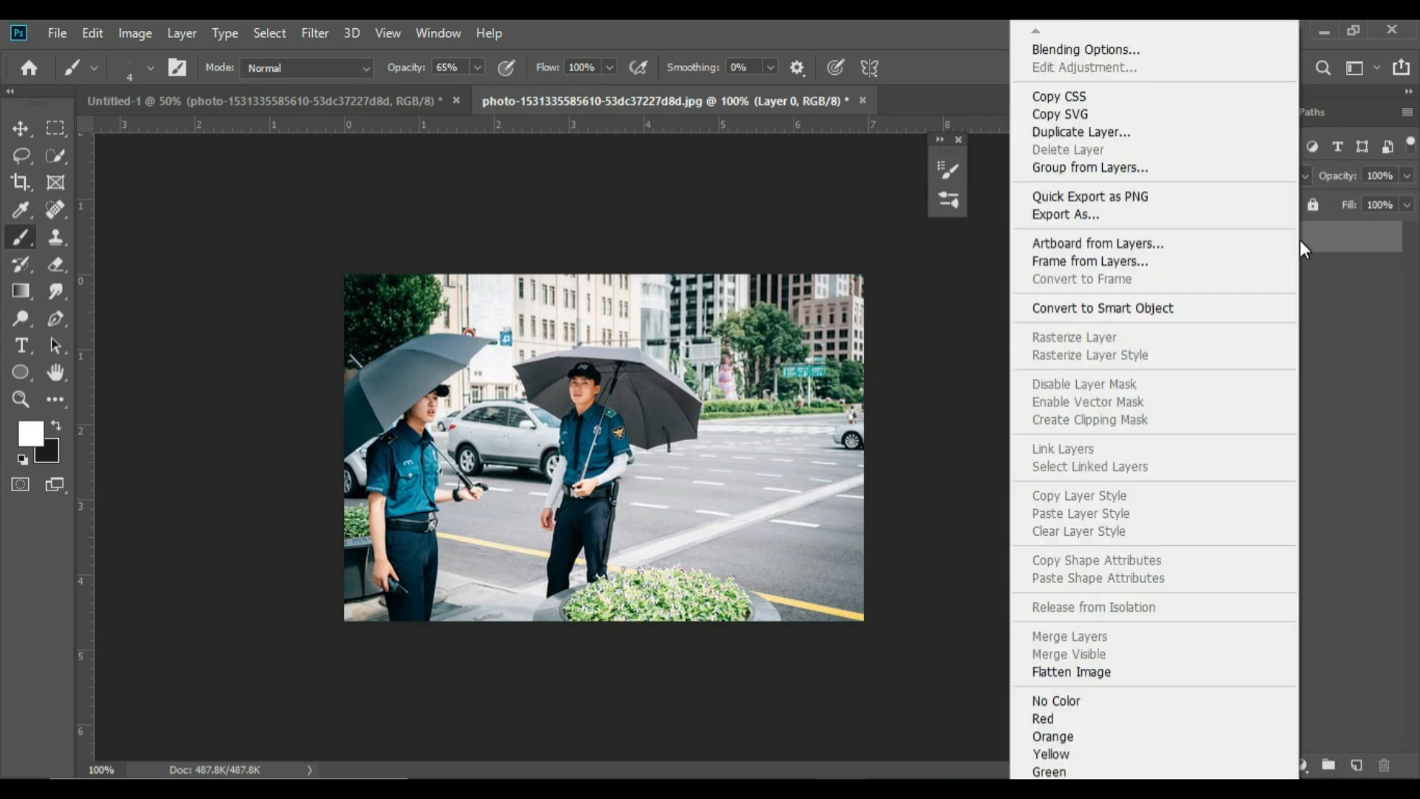
left_click(1187, 135)
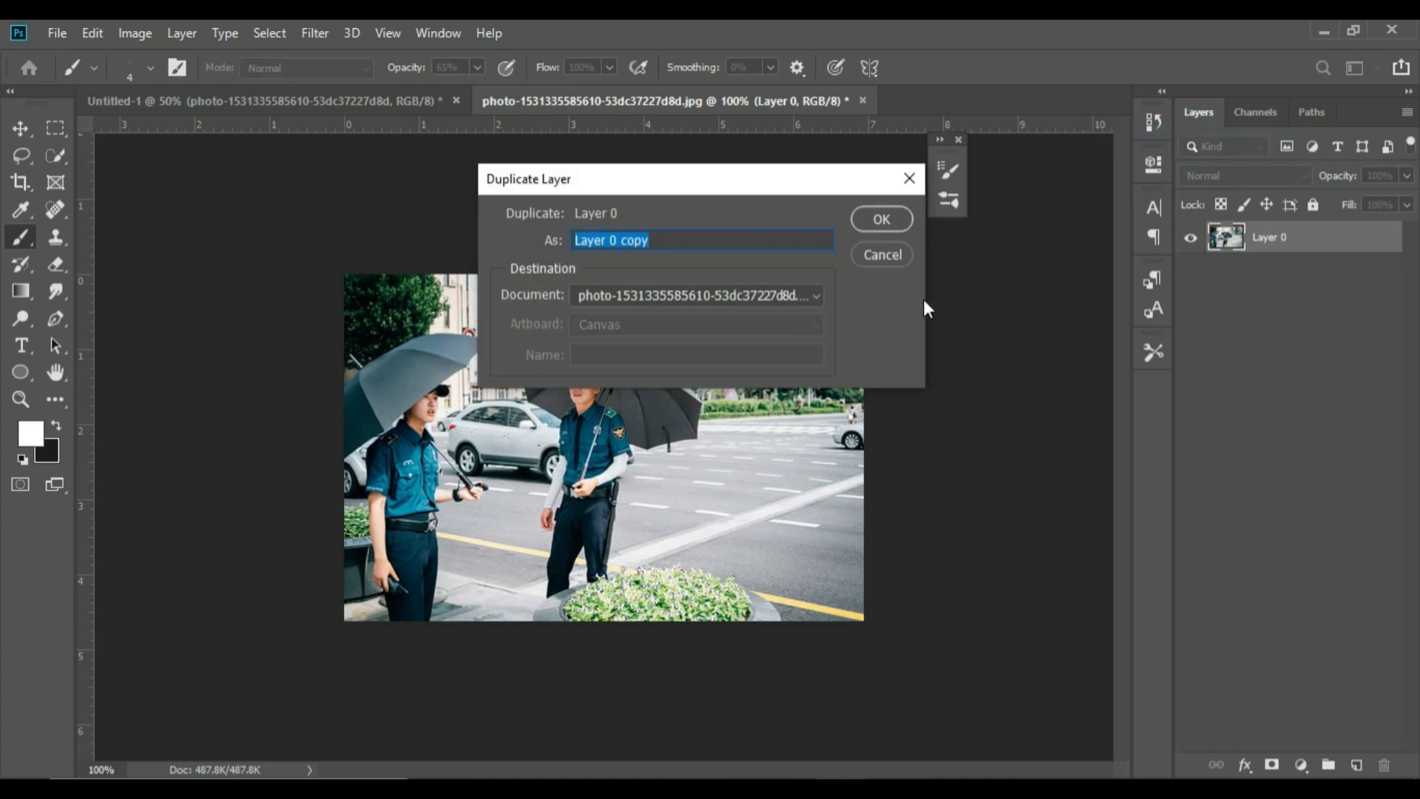
left_click(889, 224)
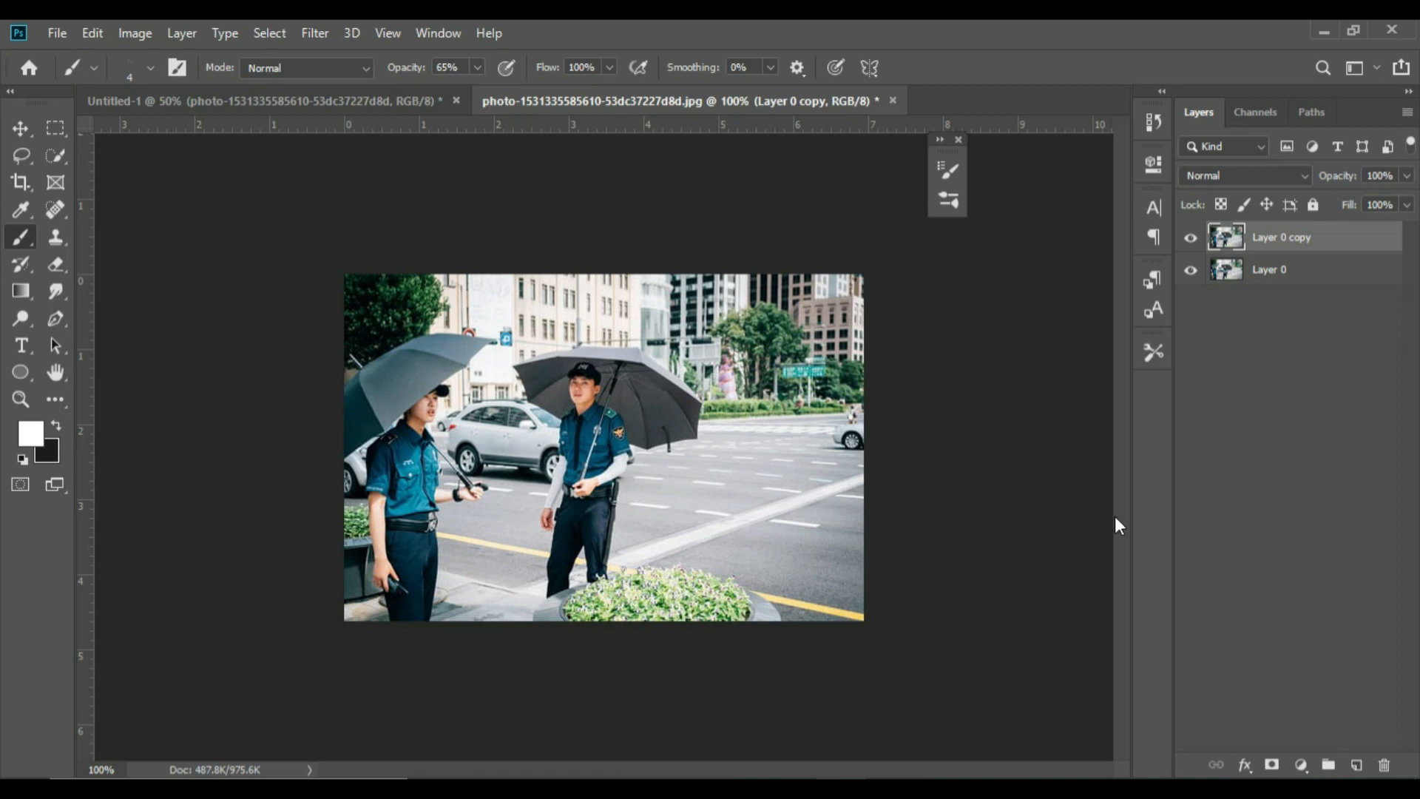
Flip the duplicate photo layer vertically with Free Transform
key("ctrl+t")
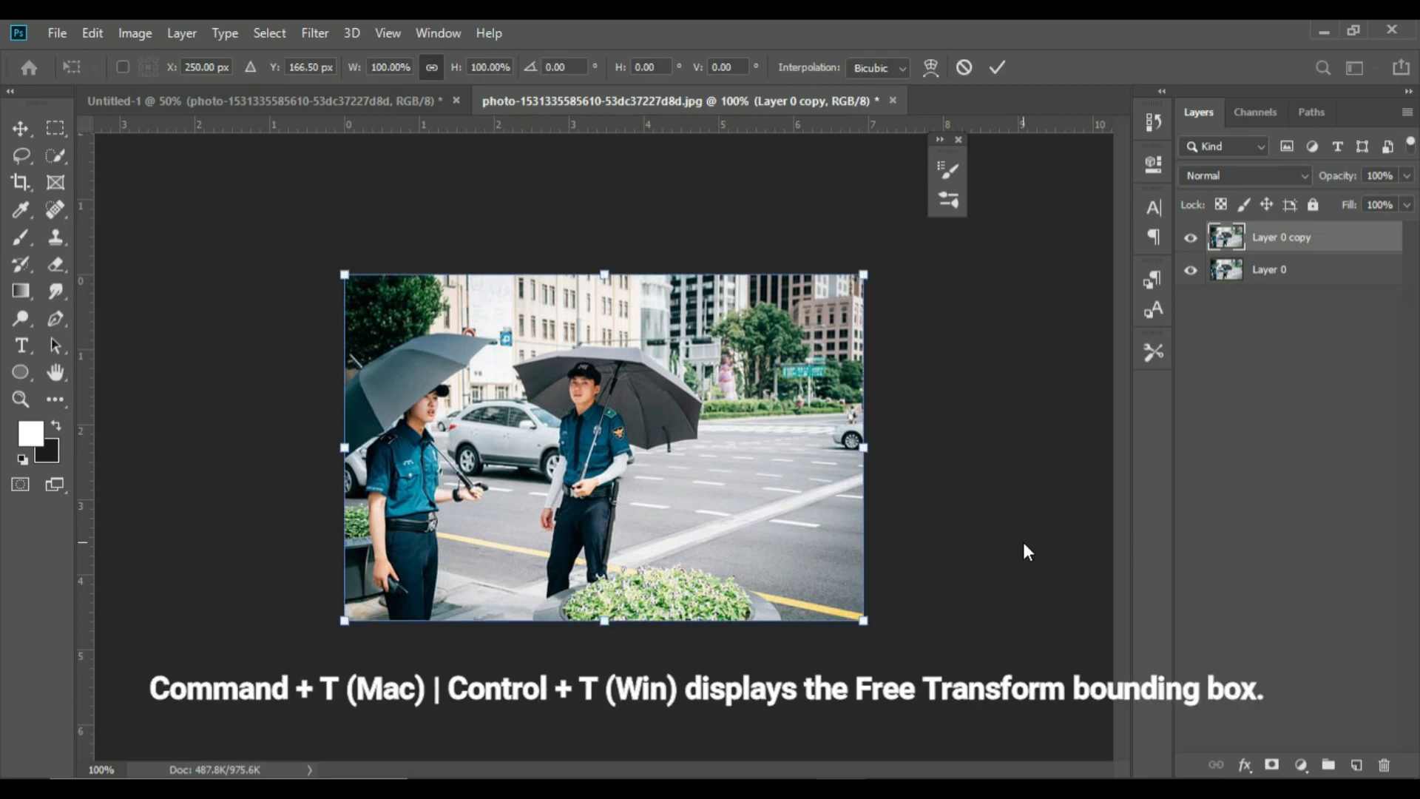
right_click(607, 439)
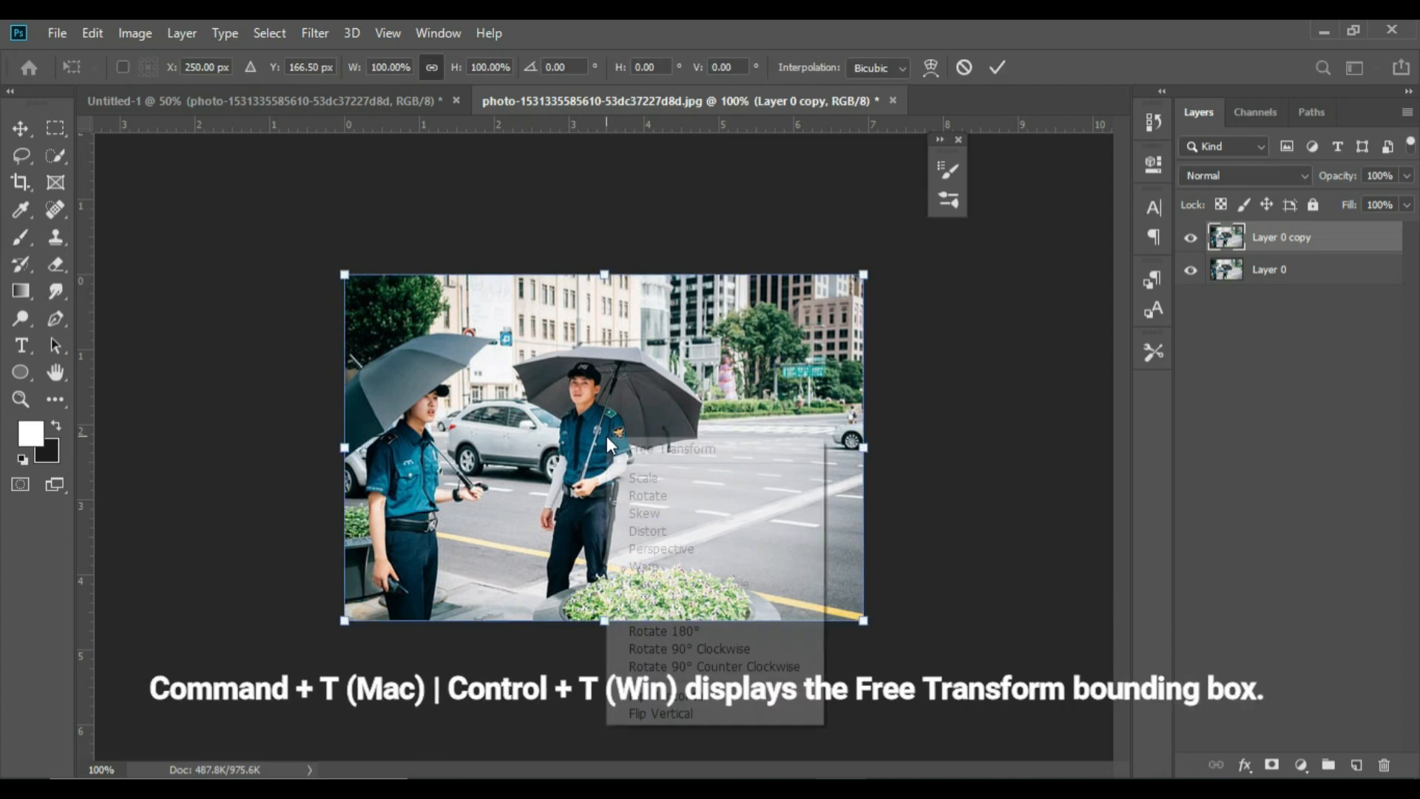
left_click(693, 714)
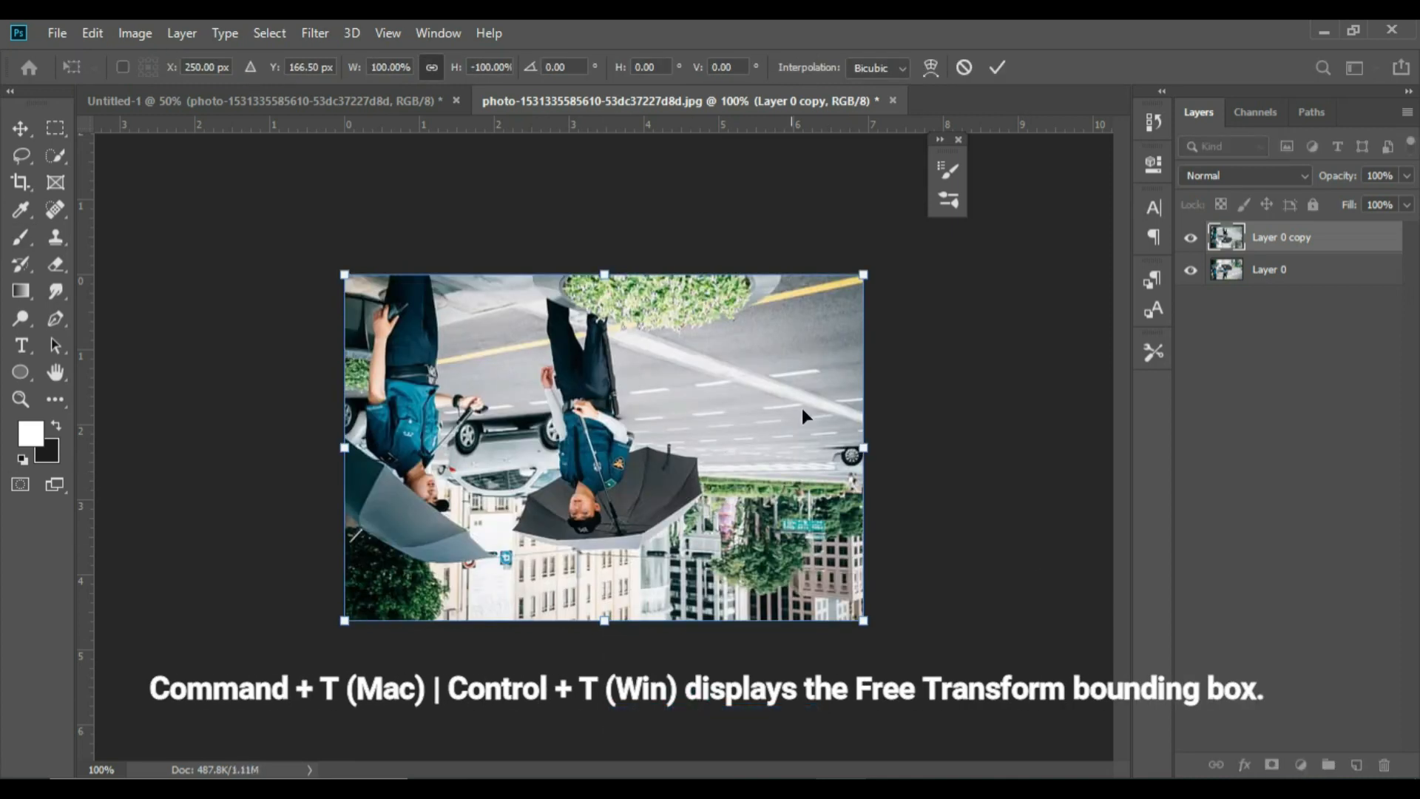
Warp the flipped copy so its upper edge drops to roughly chest height of the two officers, covering only the lower part of the photo
right_click(760, 375)
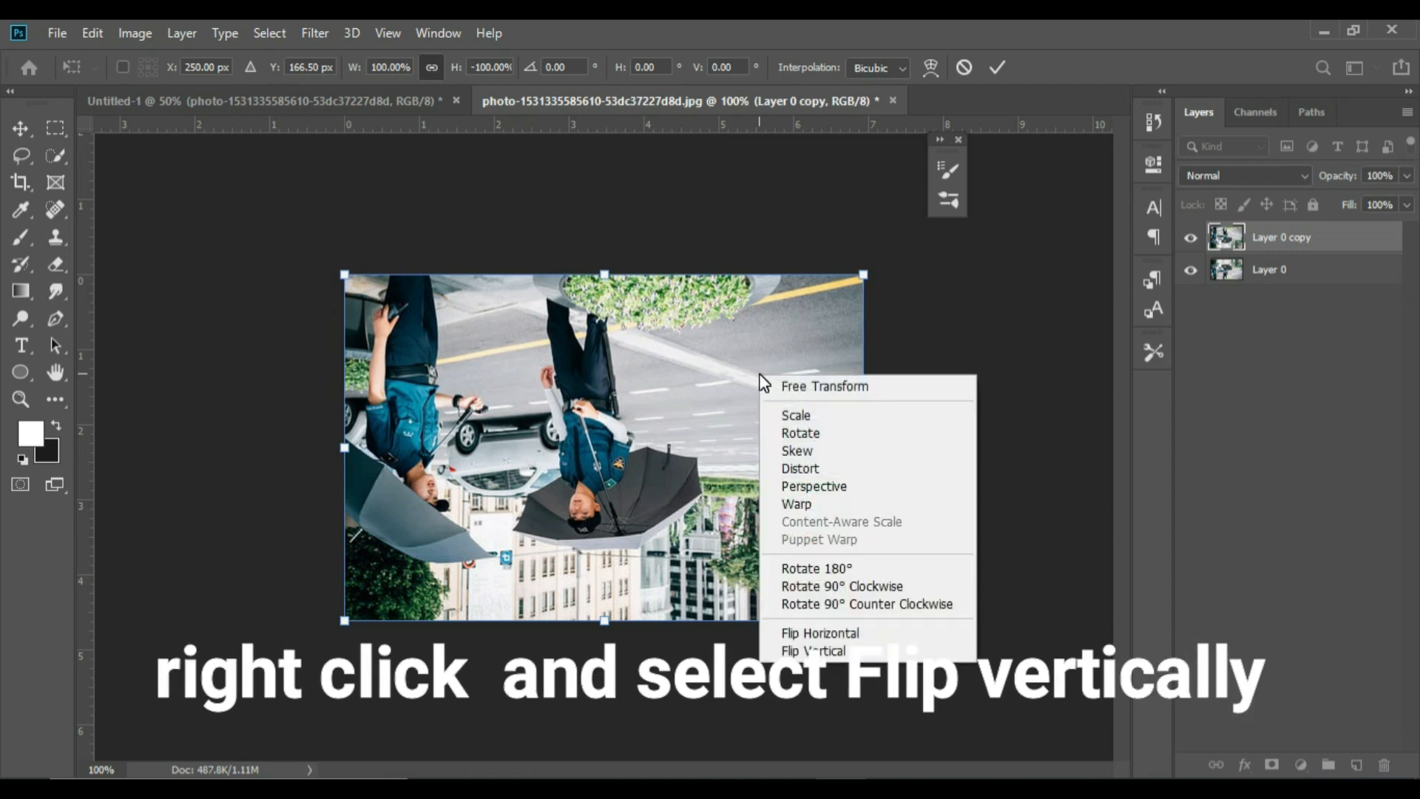
left_click(838, 504)
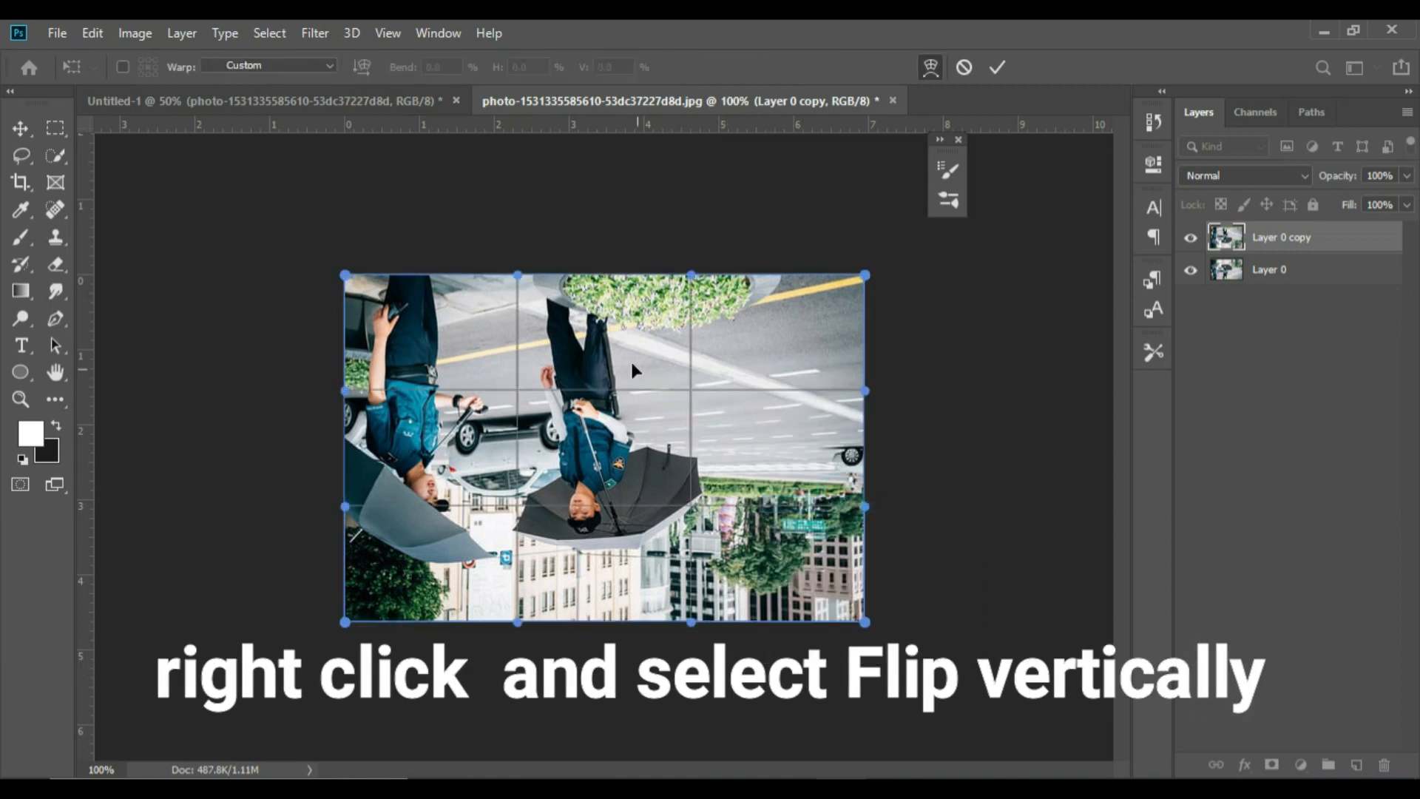
left_click_drag(623, 346, 643, 380)
mouse_move(537, 353)
left_mouse_down()
mouse_move(538, 402)
mouse_move(539, 382)
left_mouse_up()
left_click_drag(410, 370, 410, 425)
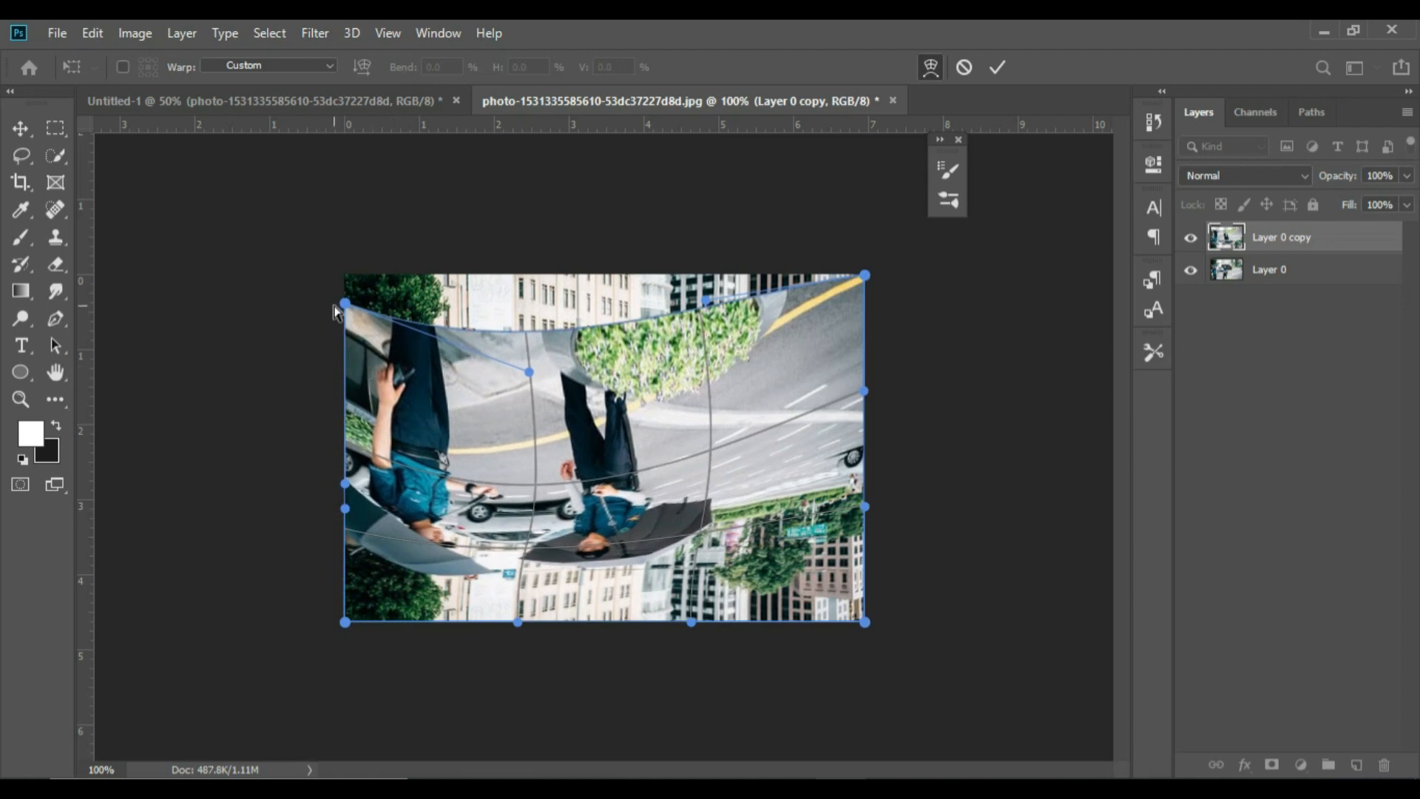
left_click_drag(344, 303, 342, 422)
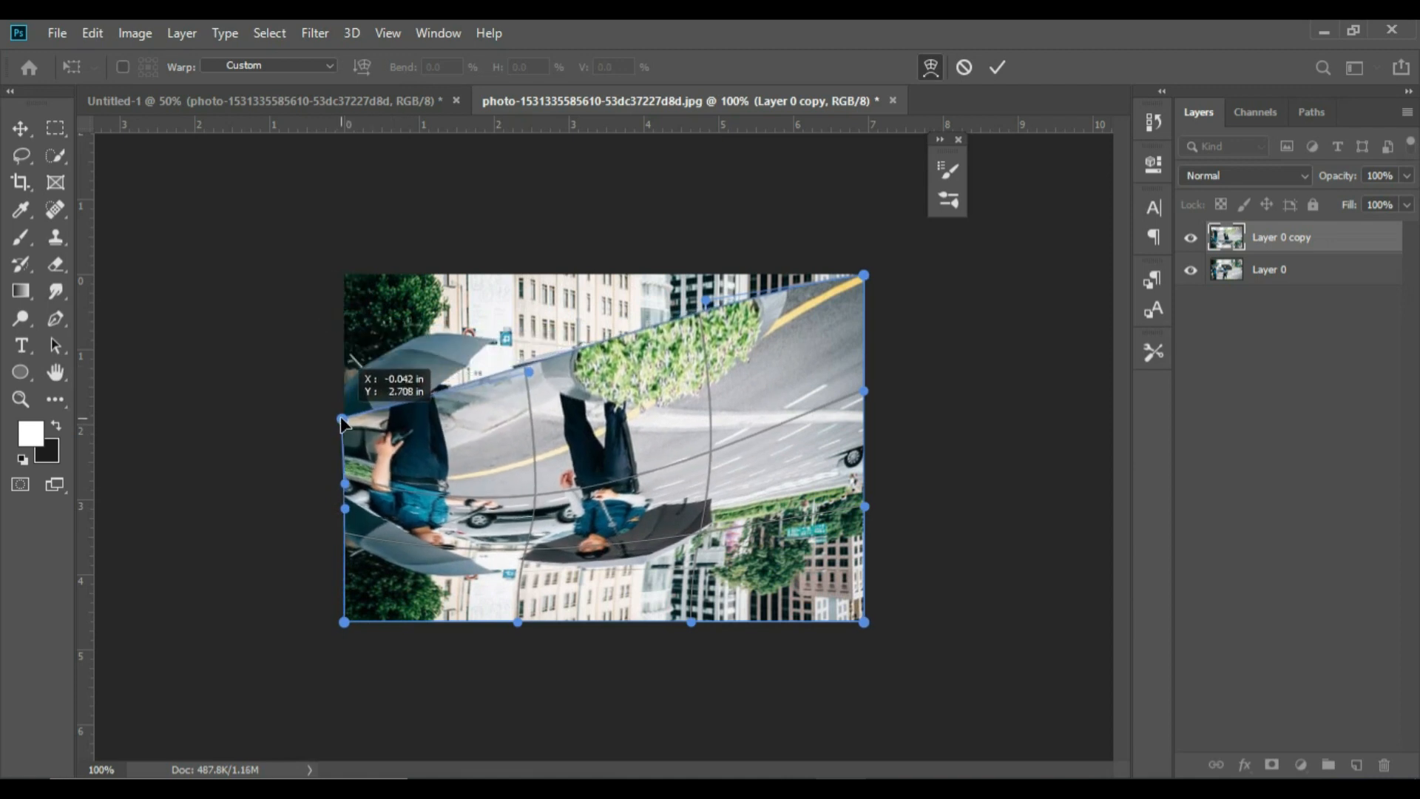
left_click_drag(864, 276, 863, 446)
left_click_drag(641, 389, 672, 435)
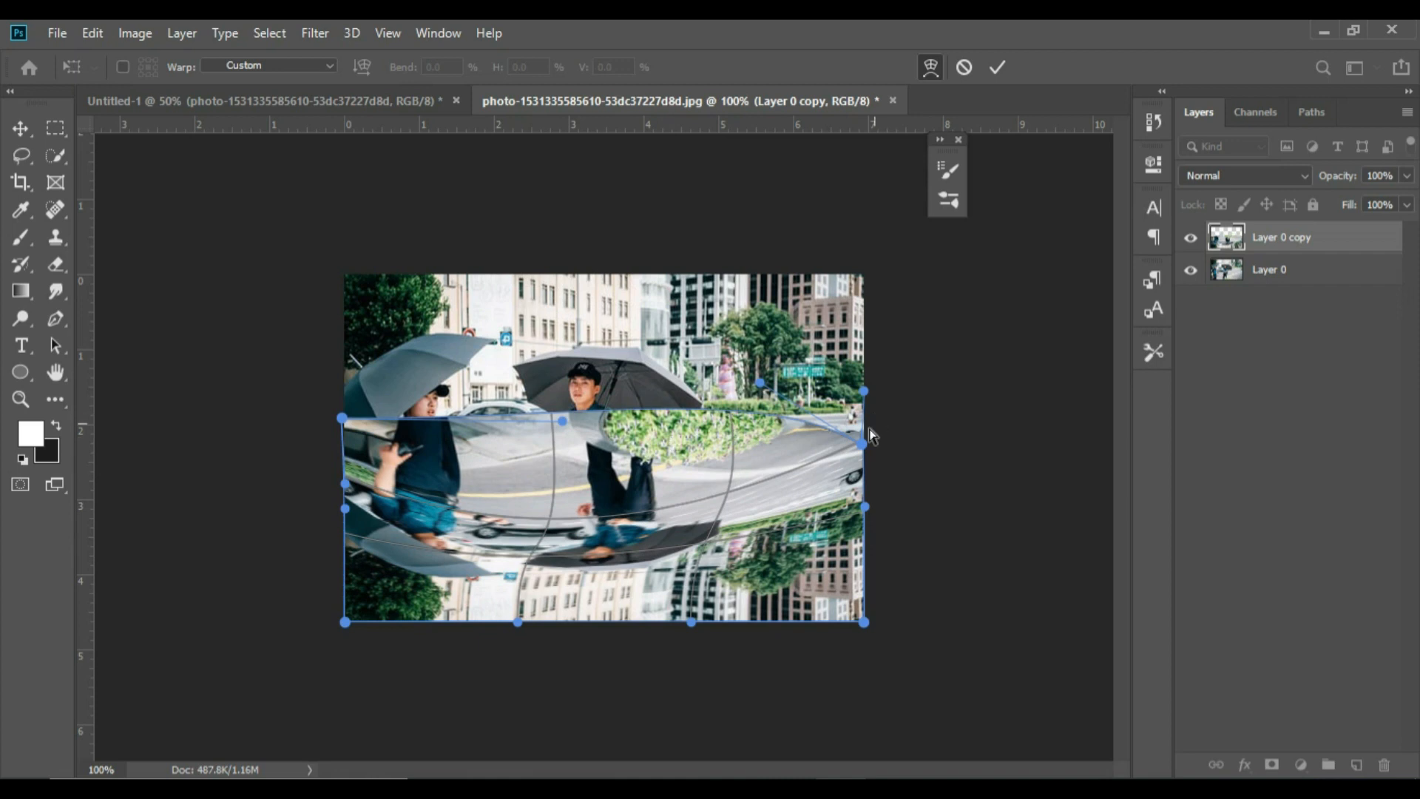
Refine the warp by levelling its upper edge along the far curb and pulling the mirrored buildings and umbrellas up towards it
left_click_drag(864, 446, 863, 409)
left_click_drag(448, 418, 442, 403)
left_click_drag(793, 540, 787, 455)
left_click_drag(685, 467, 672, 440)
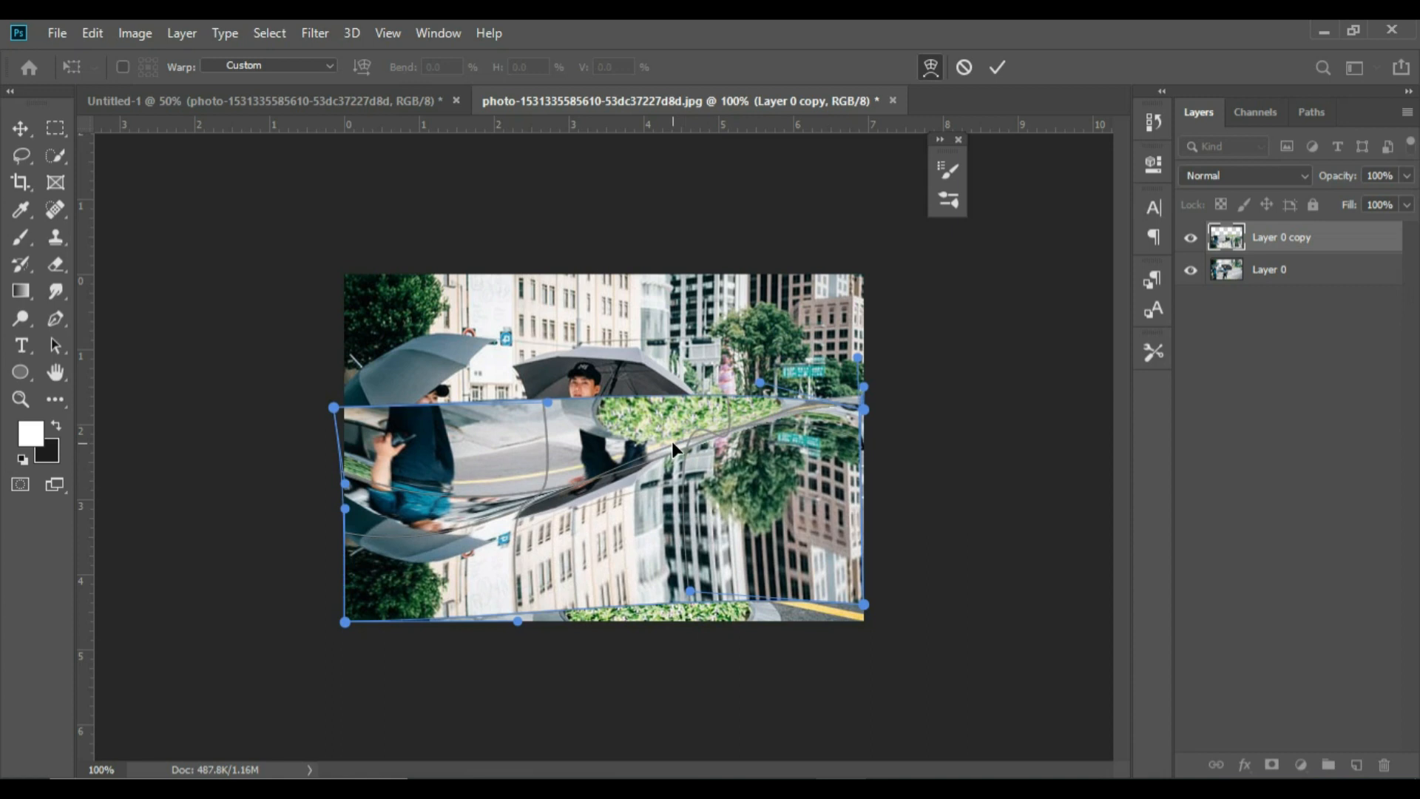
left_click_drag(518, 505, 445, 440)
left_click_drag(349, 484, 350, 417)
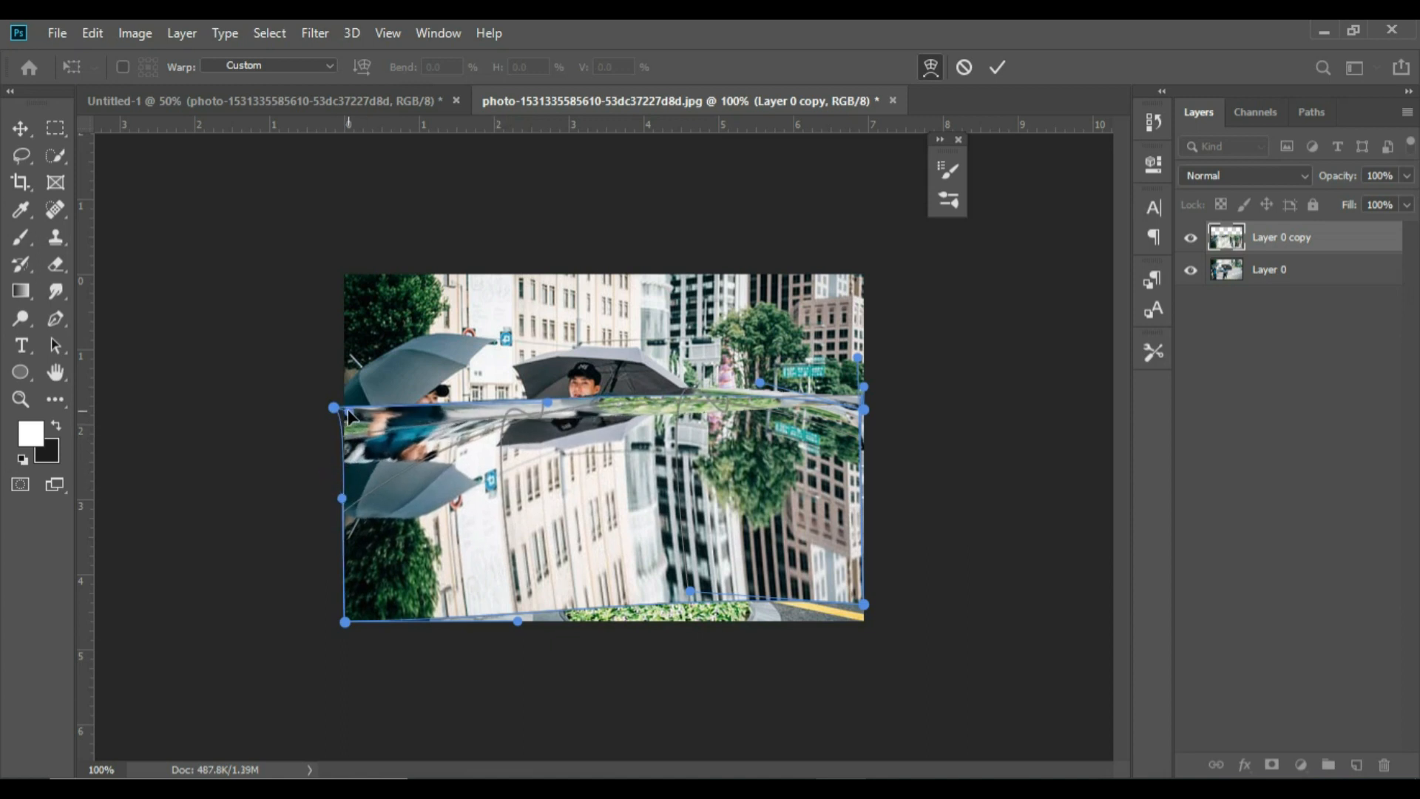
Stretch the warp's lower edge below the photo, and reduce the reflection layer's opacity to 36%
left_click_drag(753, 585, 748, 632)
left_click_drag(1406, 175, 1360, 198)
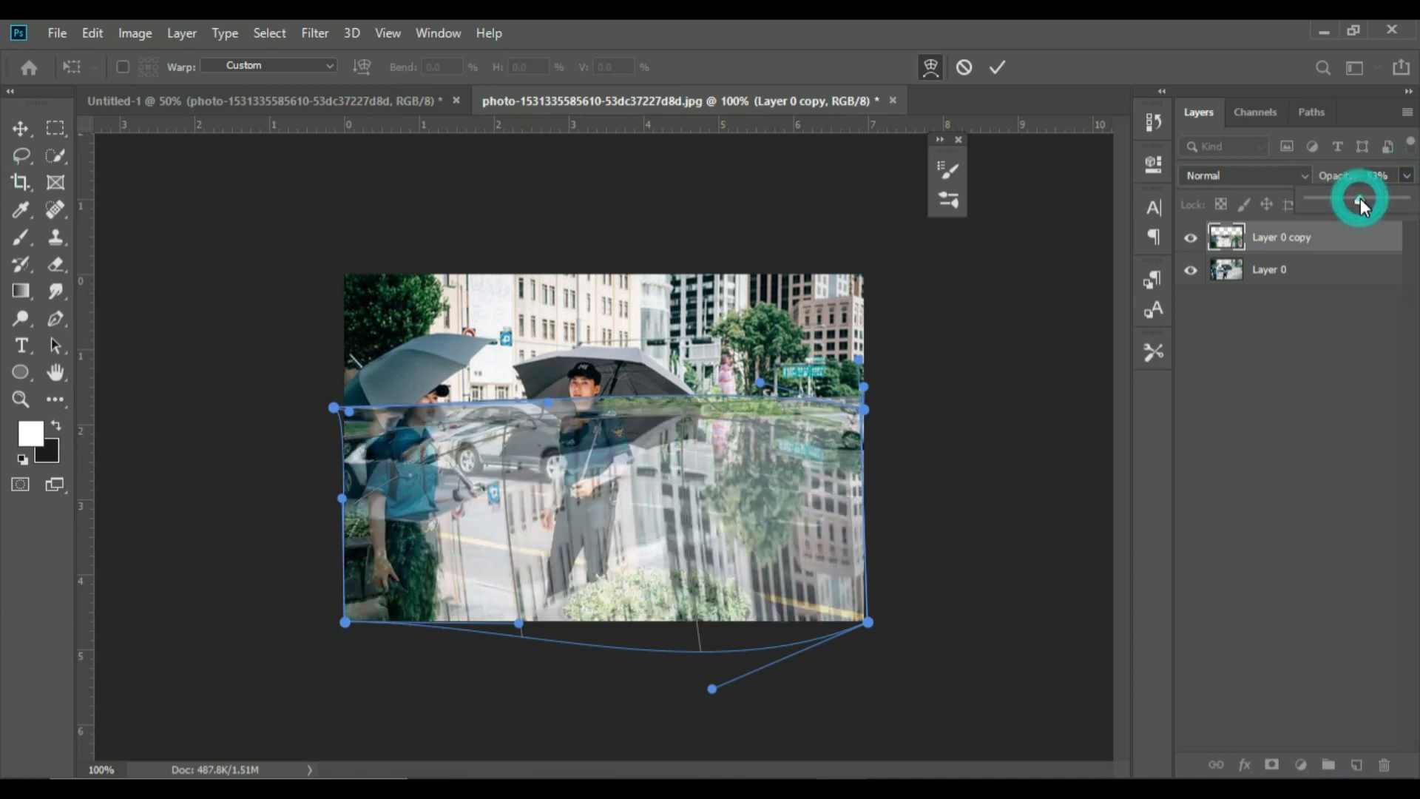
left_click(1380, 353)
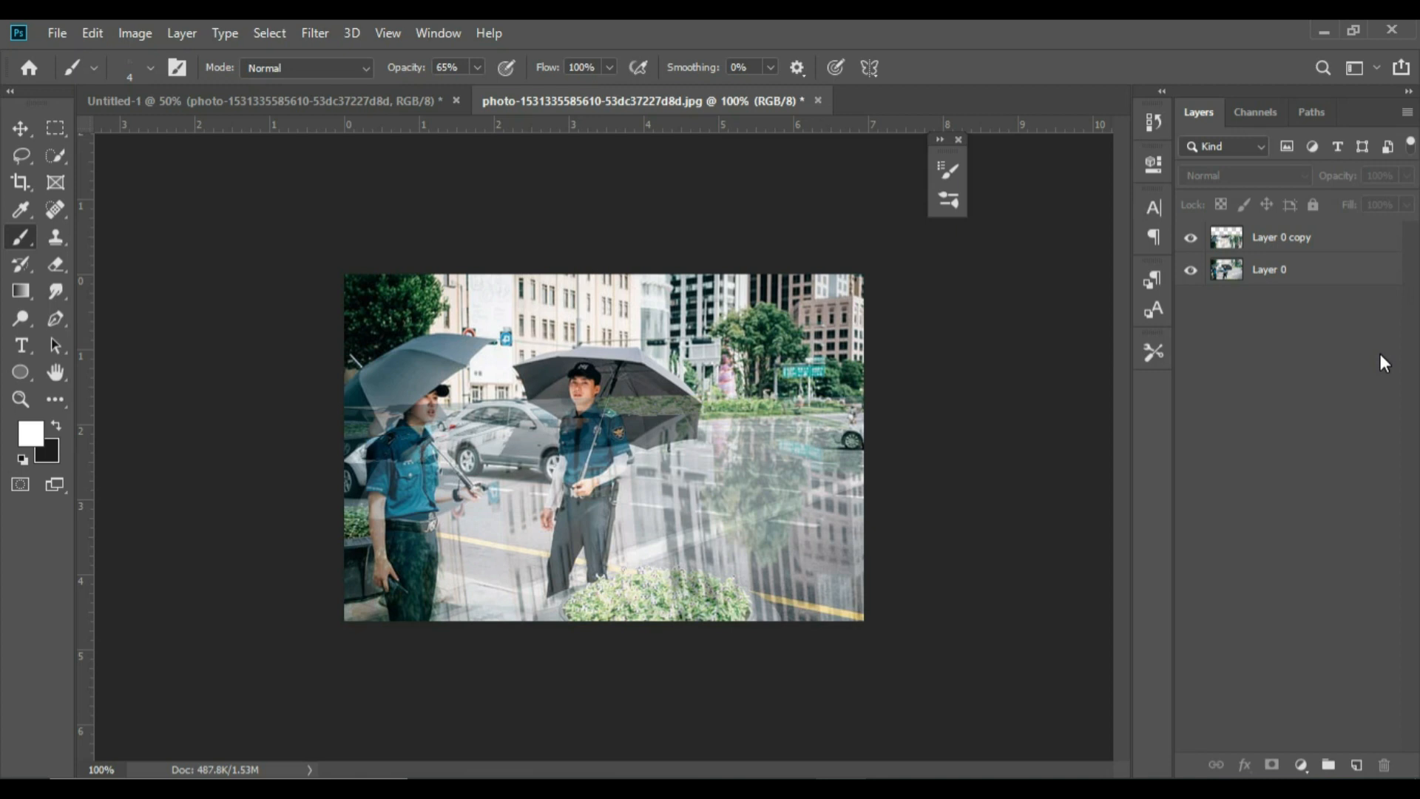
Add a new layer above the reflection copy and fill it with the Clouds render filter
left_click(1287, 239)
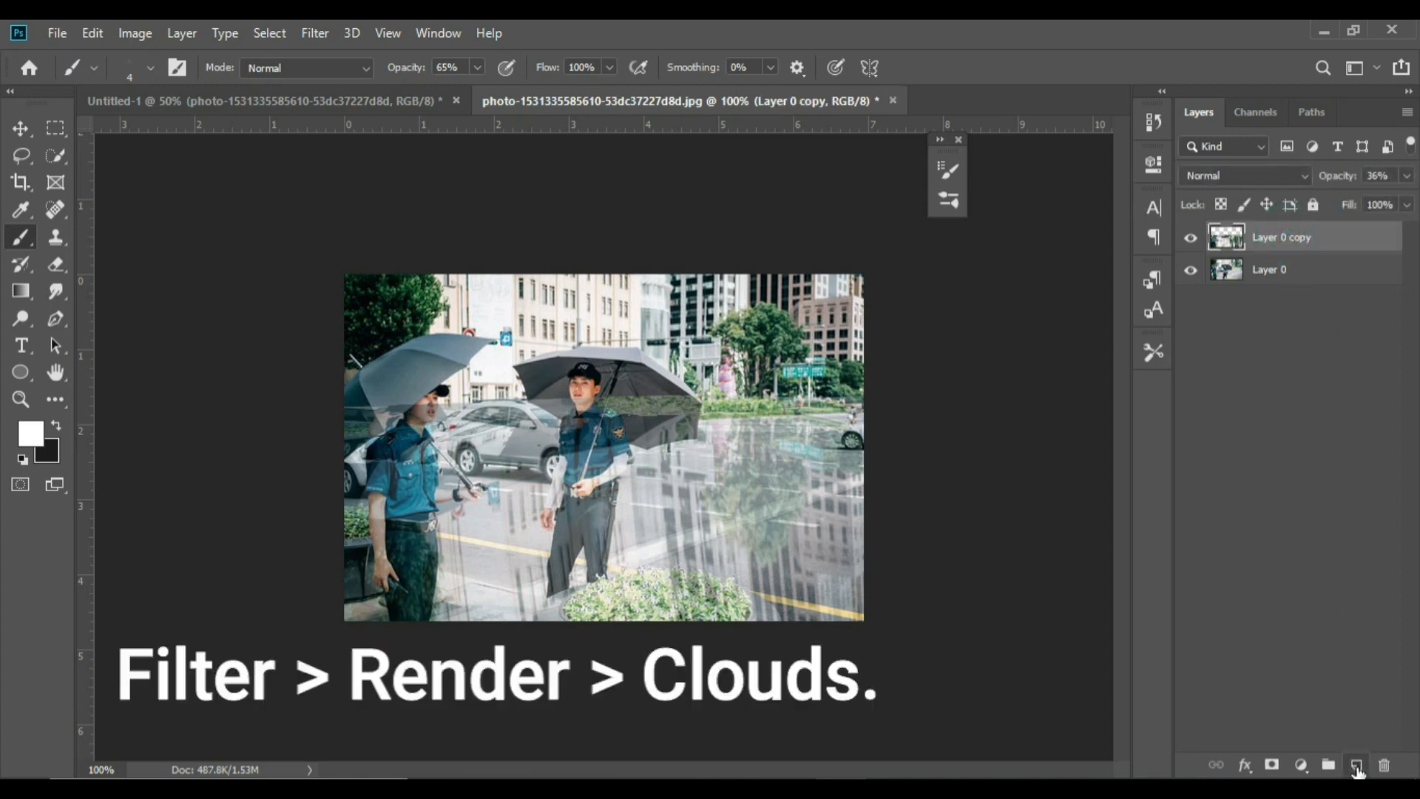
left_click(1356, 766)
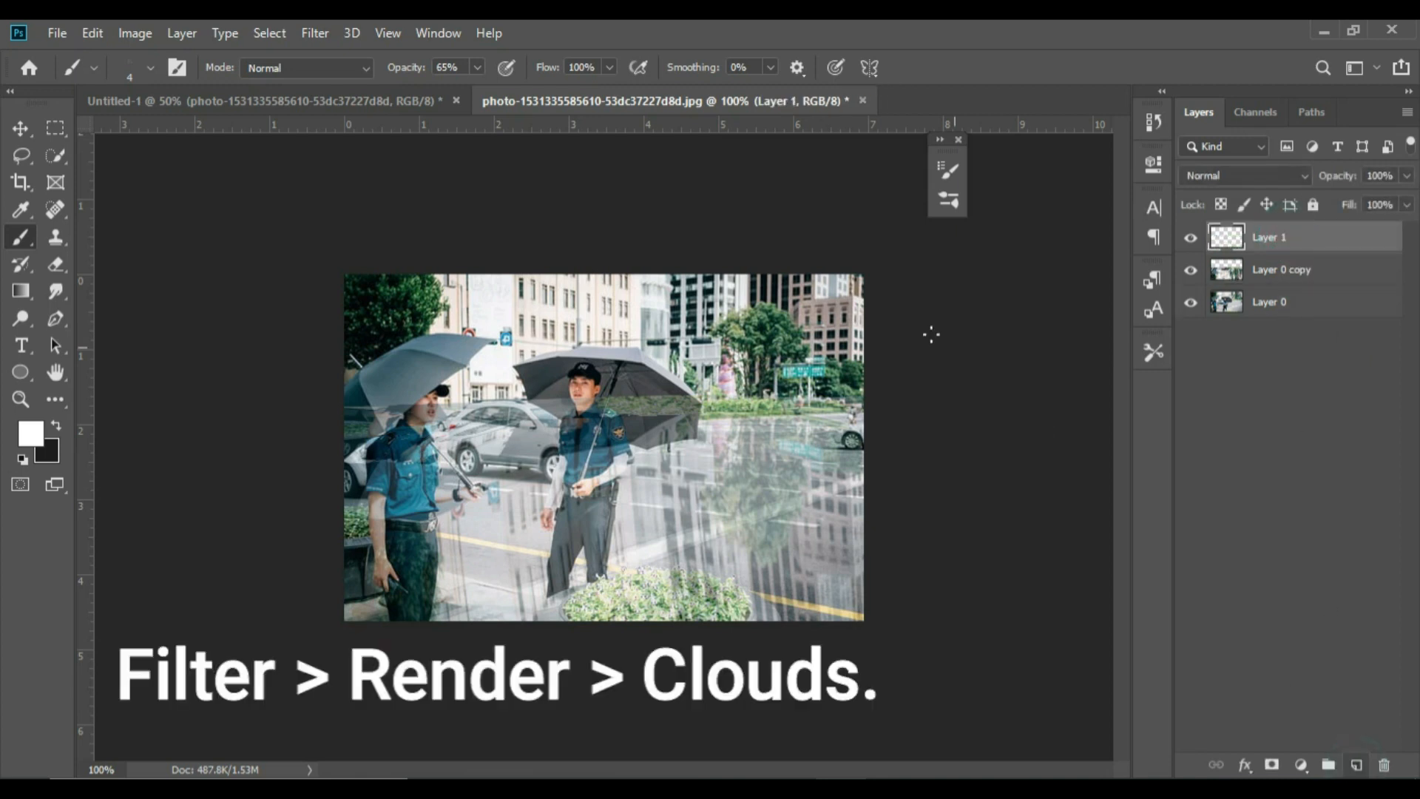
left_click(269, 34)
mouse_move(237, 34)
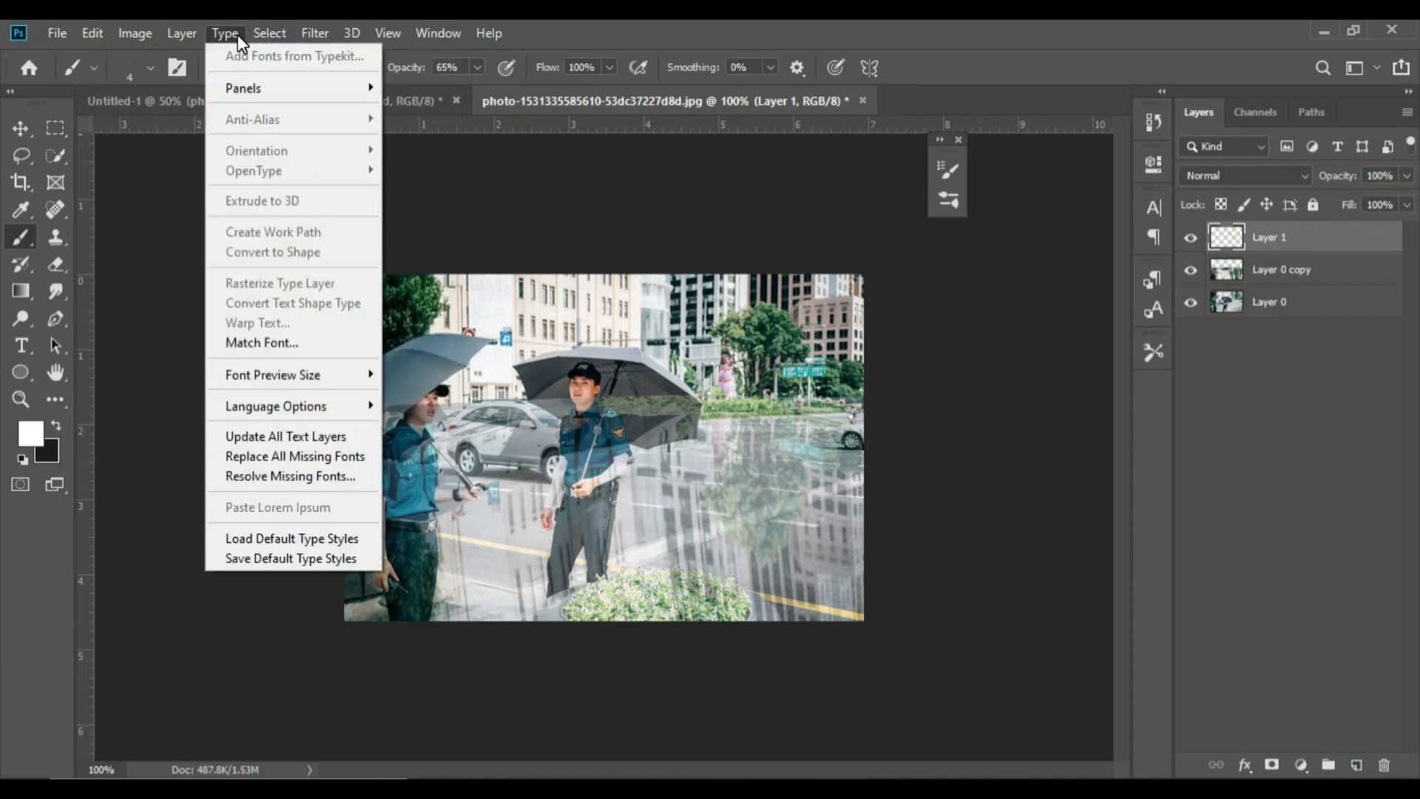
mouse_move(310, 35)
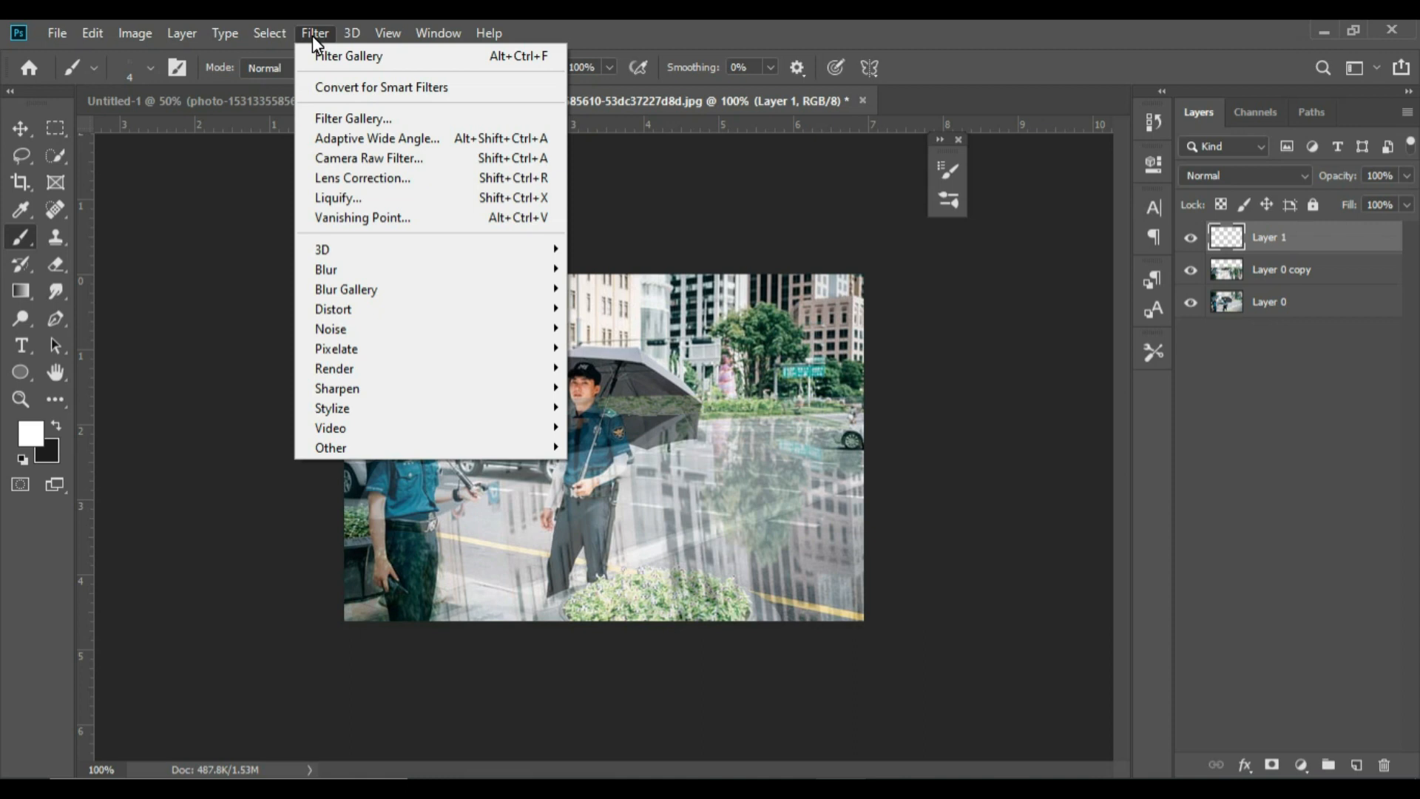
mouse_move(413, 275)
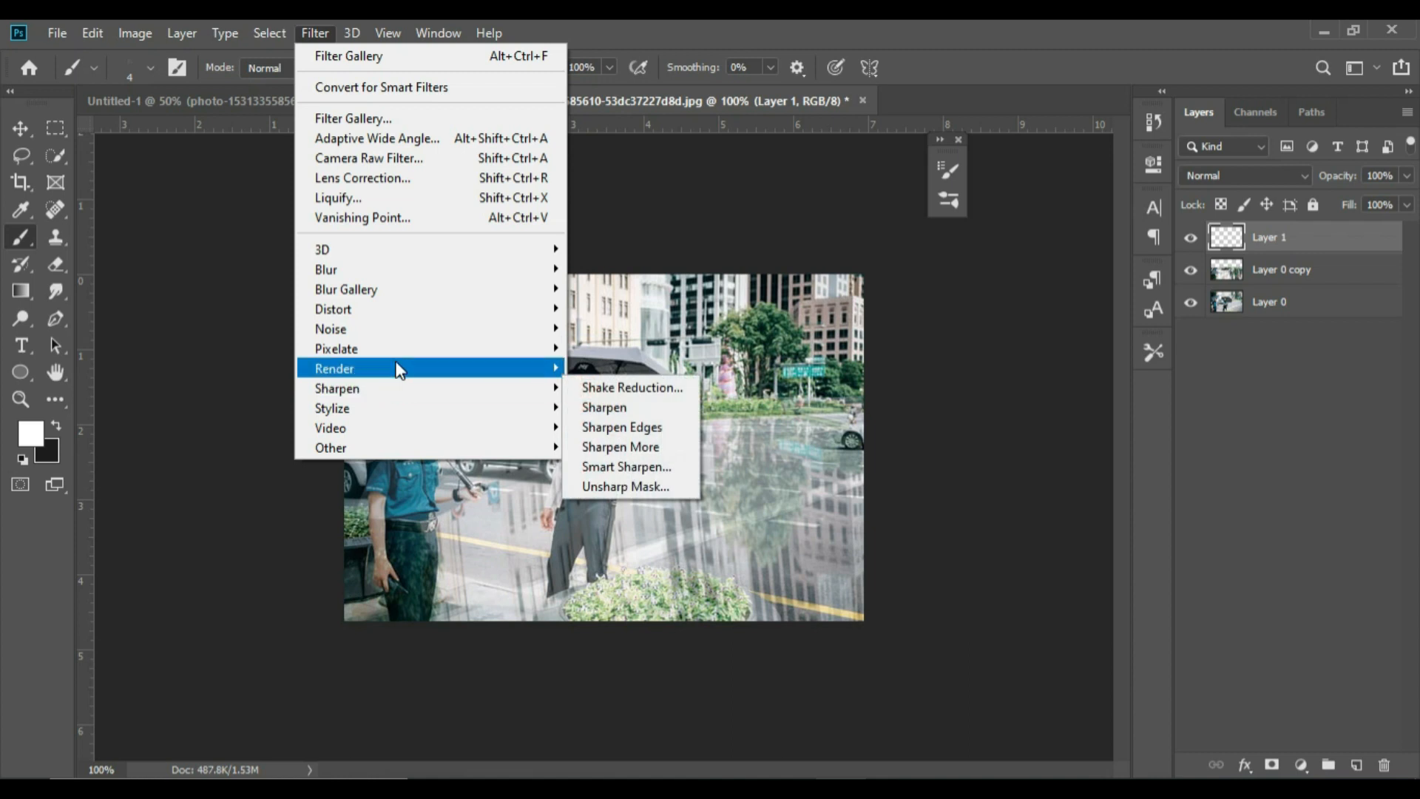
mouse_move(400, 369)
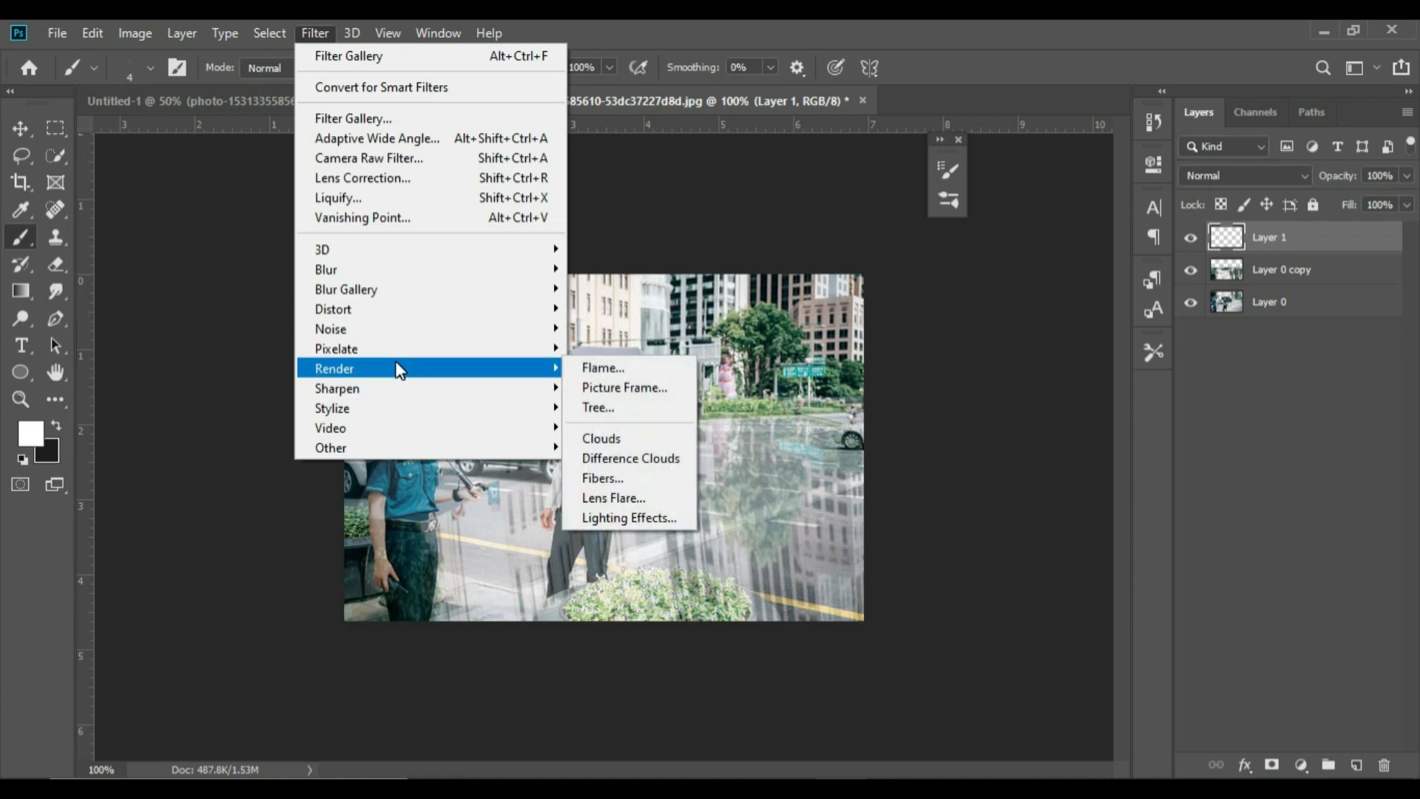
left_click(642, 440)
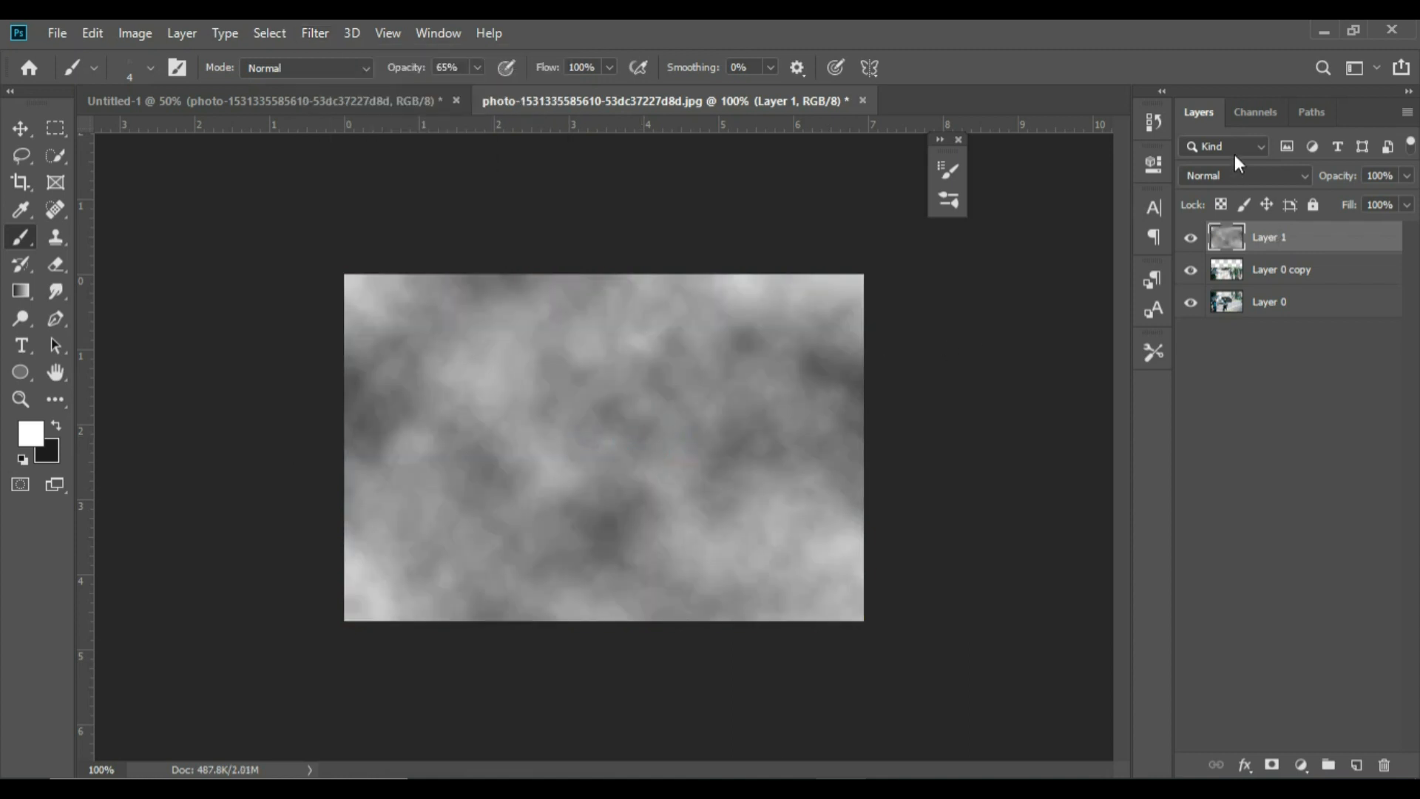
Load the clouds image's RGB channel as a selection and return to the layer list
left_click(1252, 122)
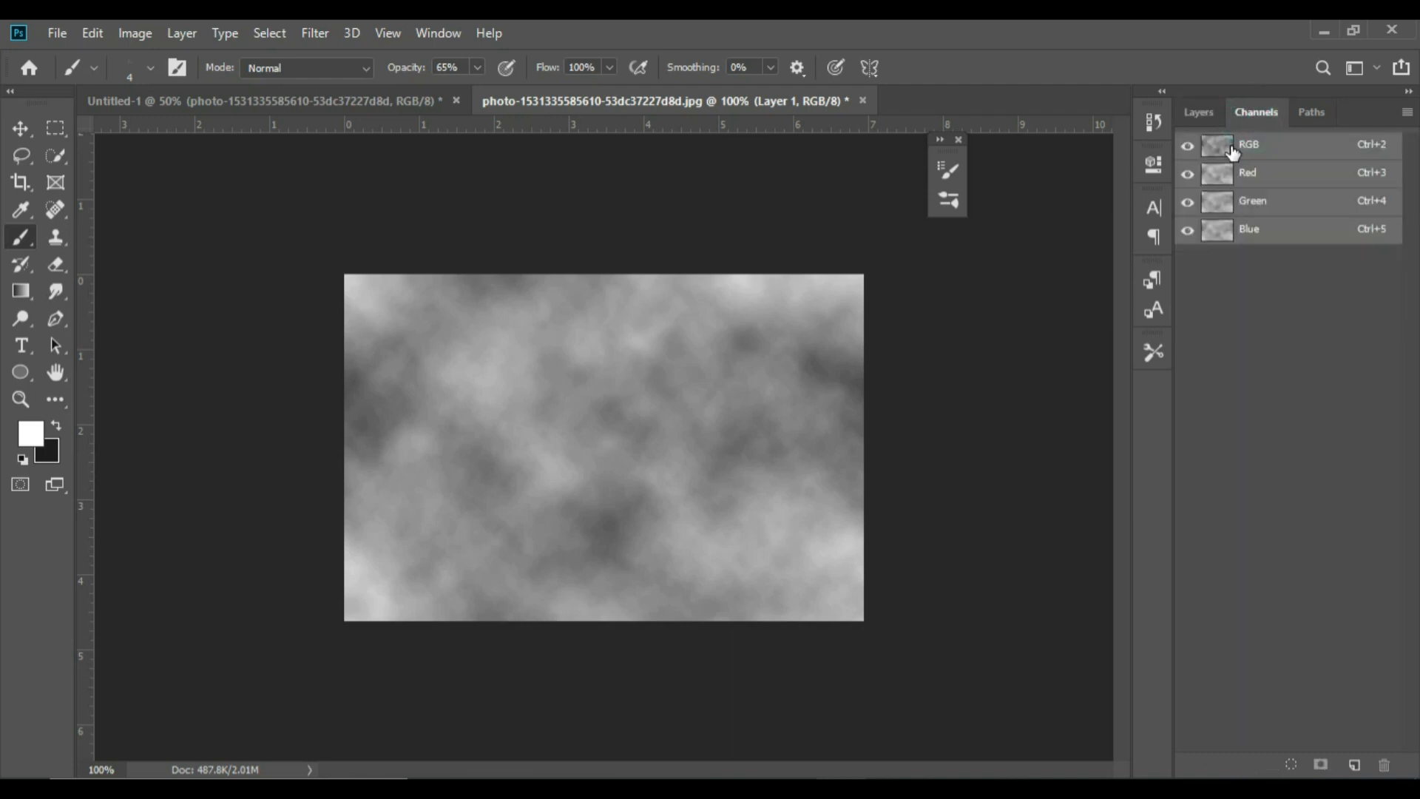
left_click(1233, 151, "ctrl")
left_click(1213, 116)
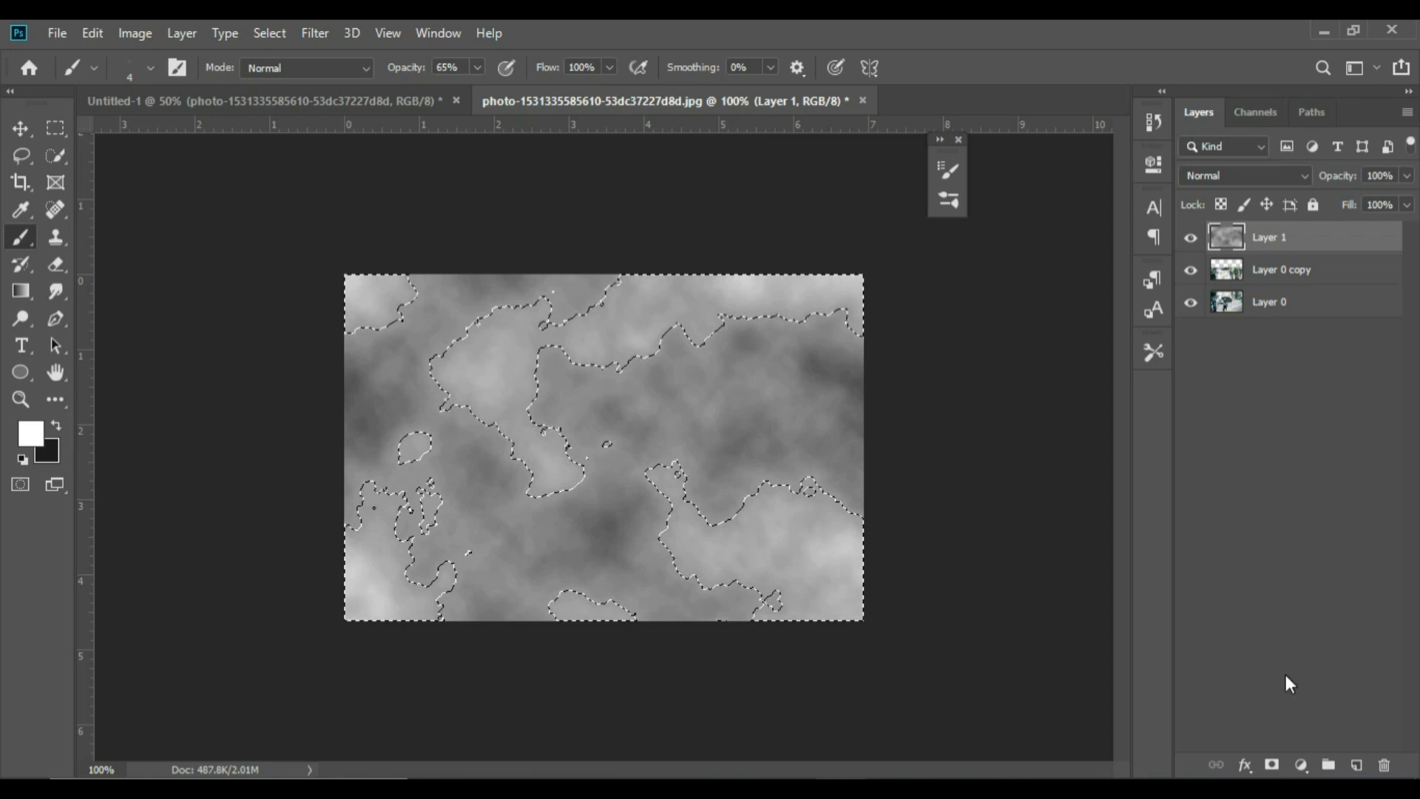
Mask the reflection copy layer with the clouds selection and hide the clouds layer
left_click(1304, 269)
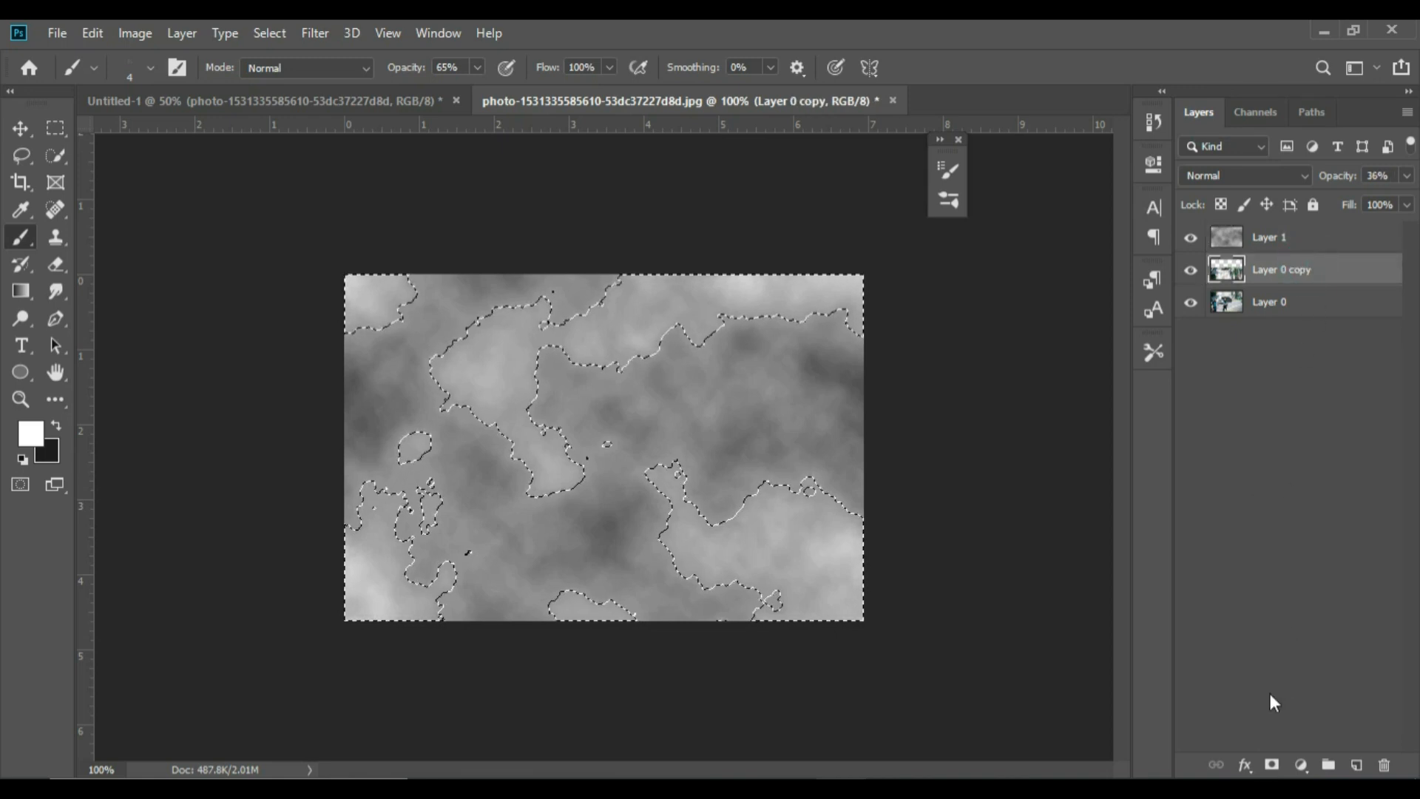
left_click(1270, 765)
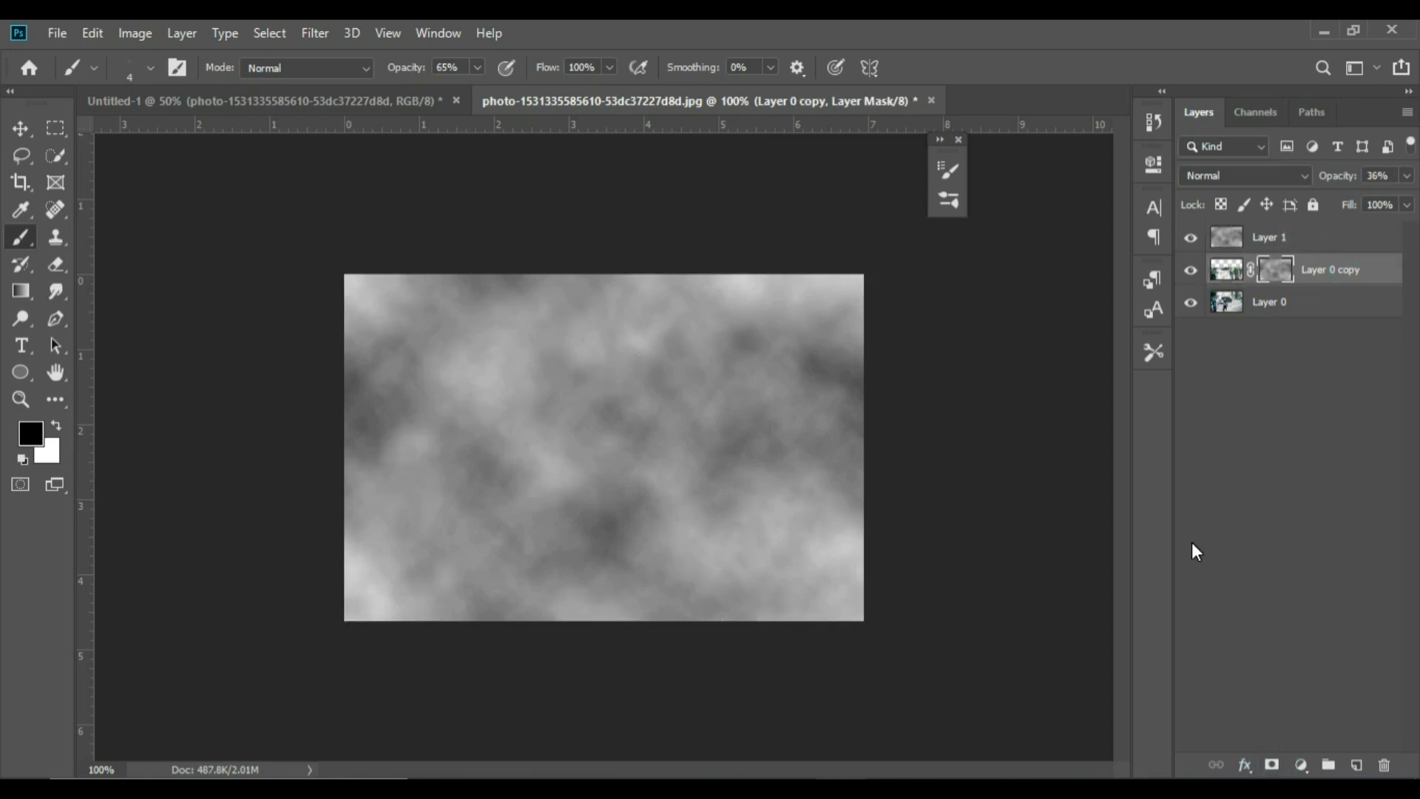
left_click(1190, 238)
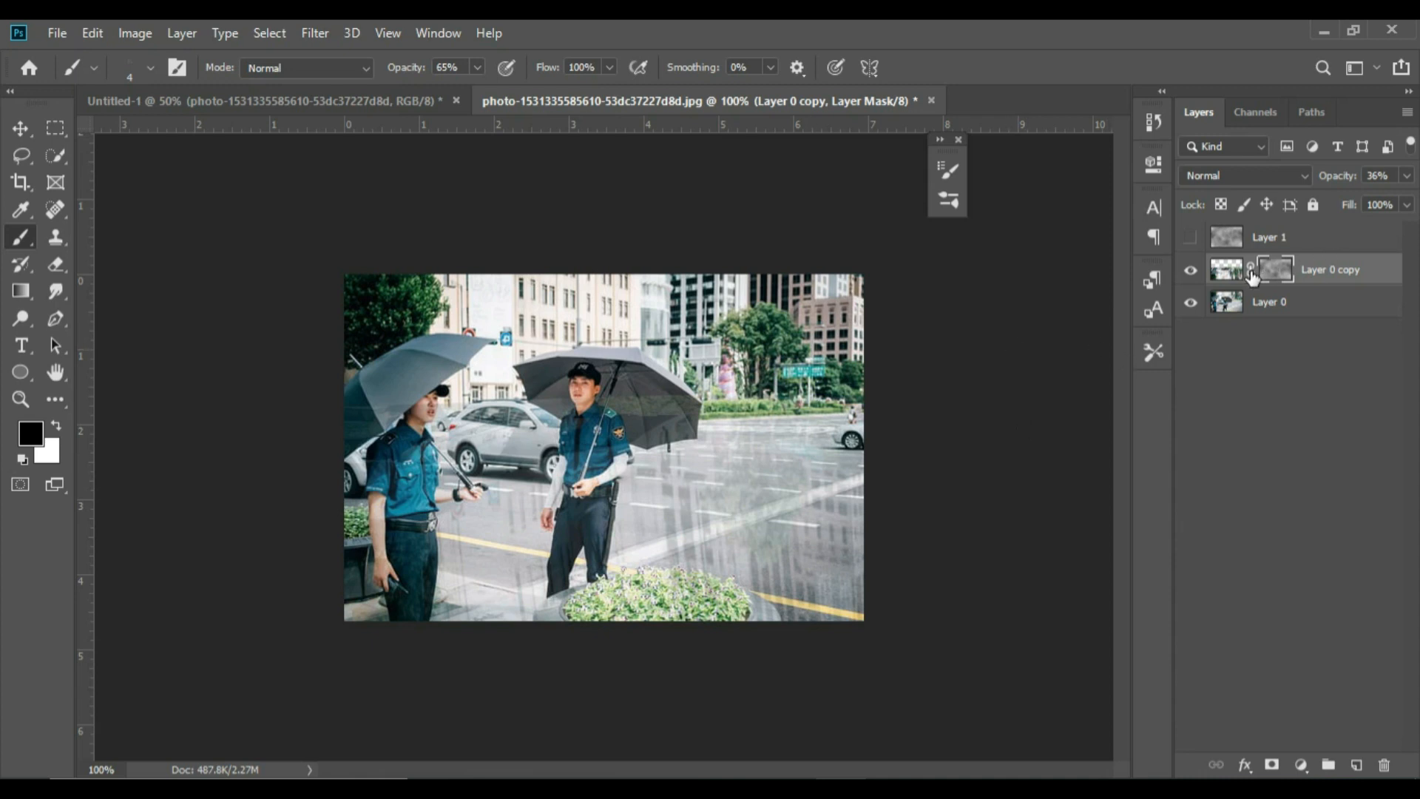
Unlink the reflection's mask and paint black over the central officer on it with a 40 px soft round brush at 65% opacity
left_click(1250, 269)
left_click(96, 67)
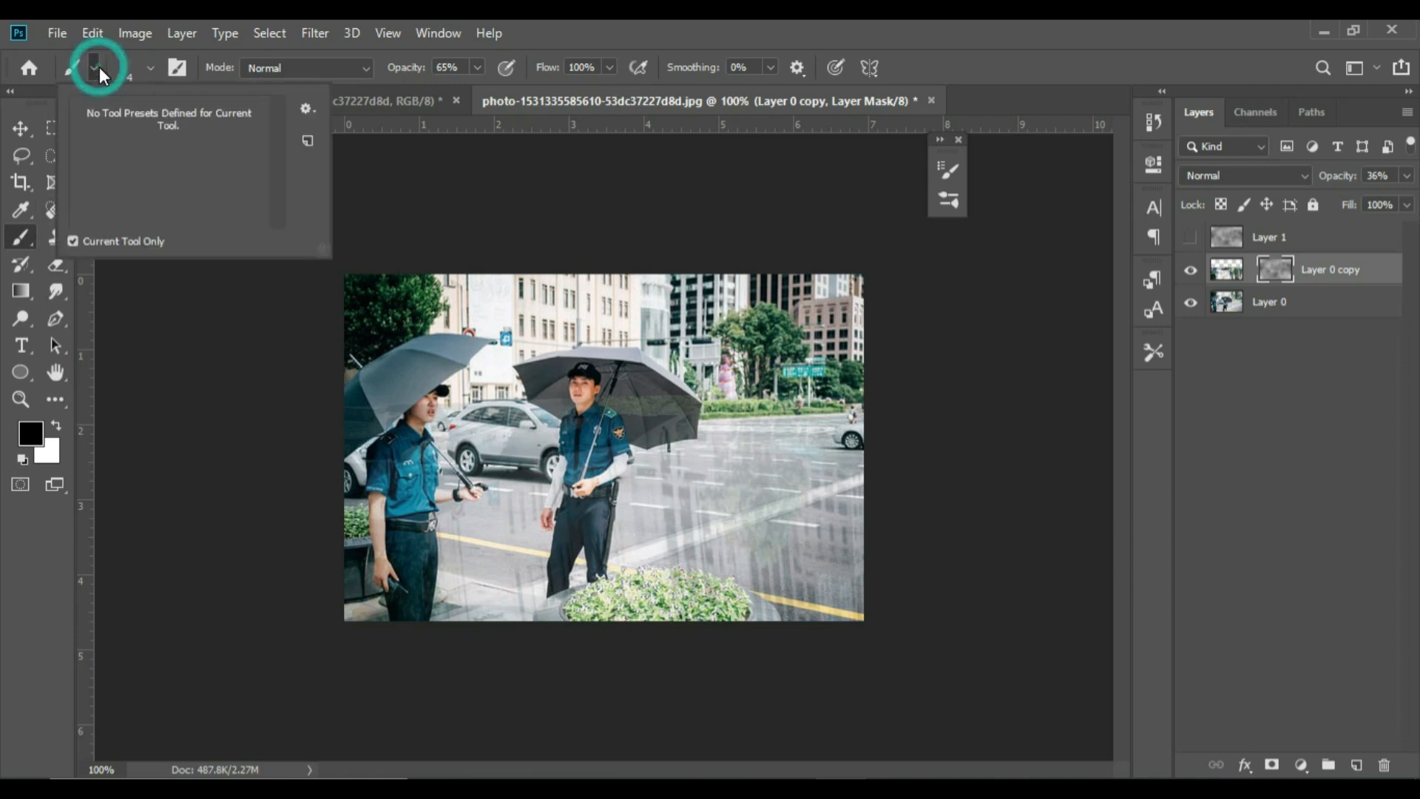
left_click(99, 67)
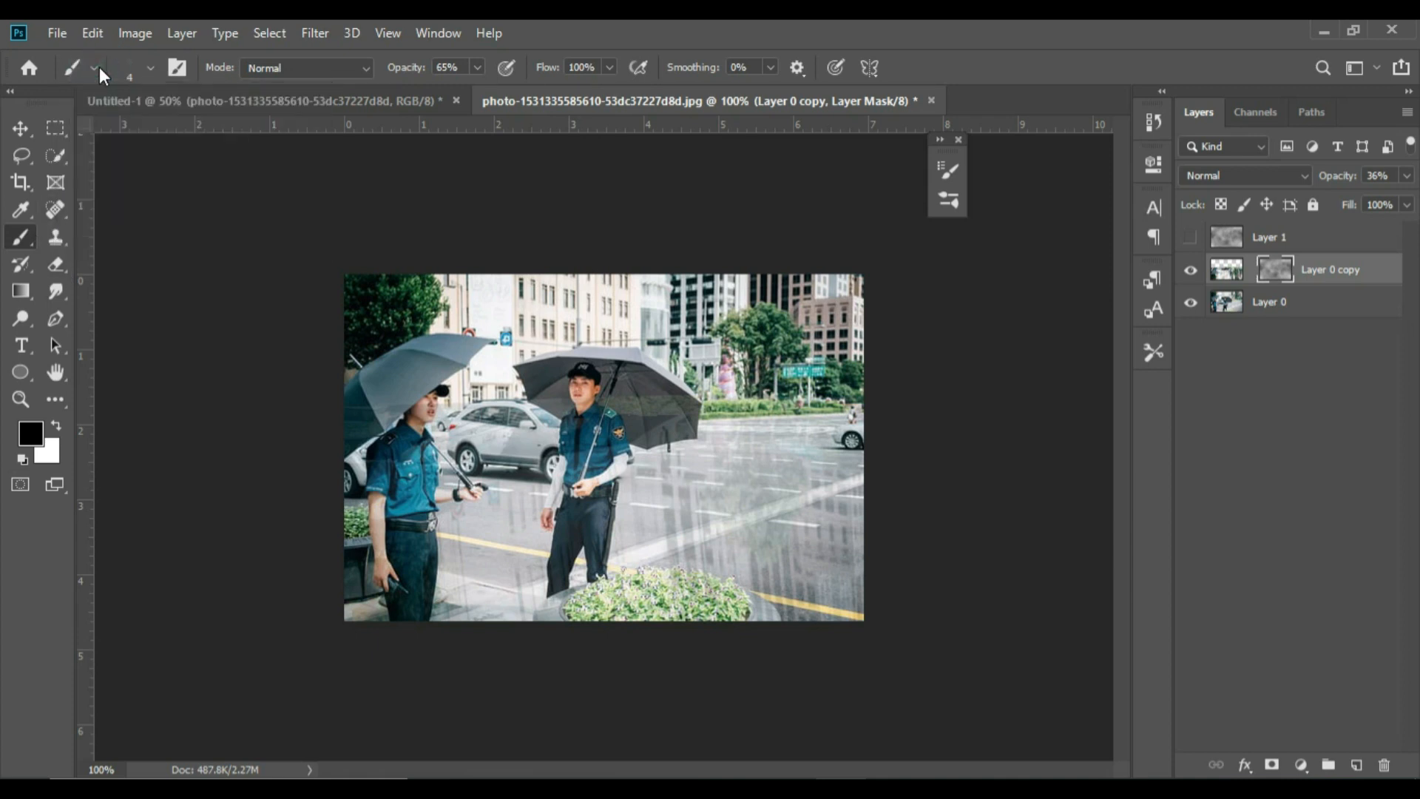
left_click(152, 68)
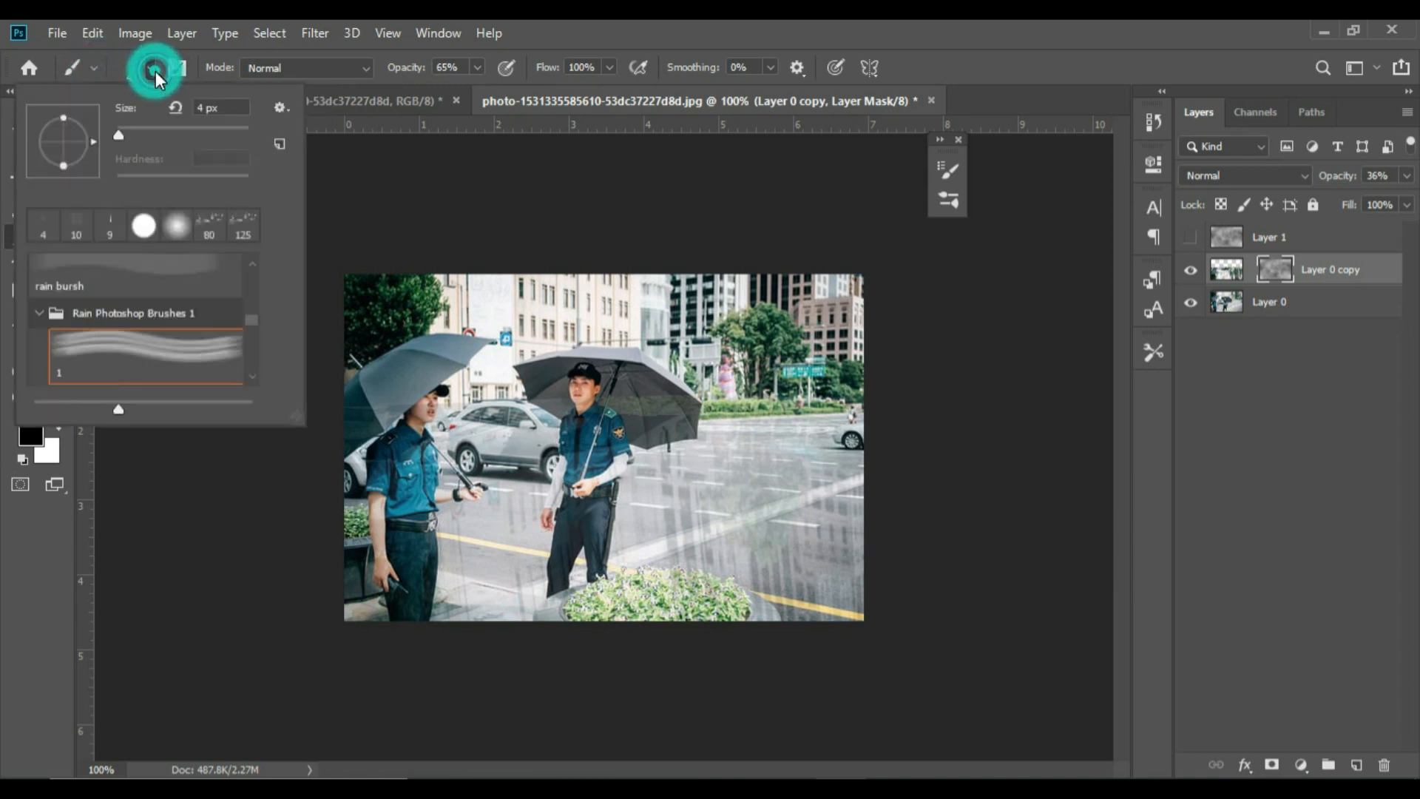
double_click(176, 230)
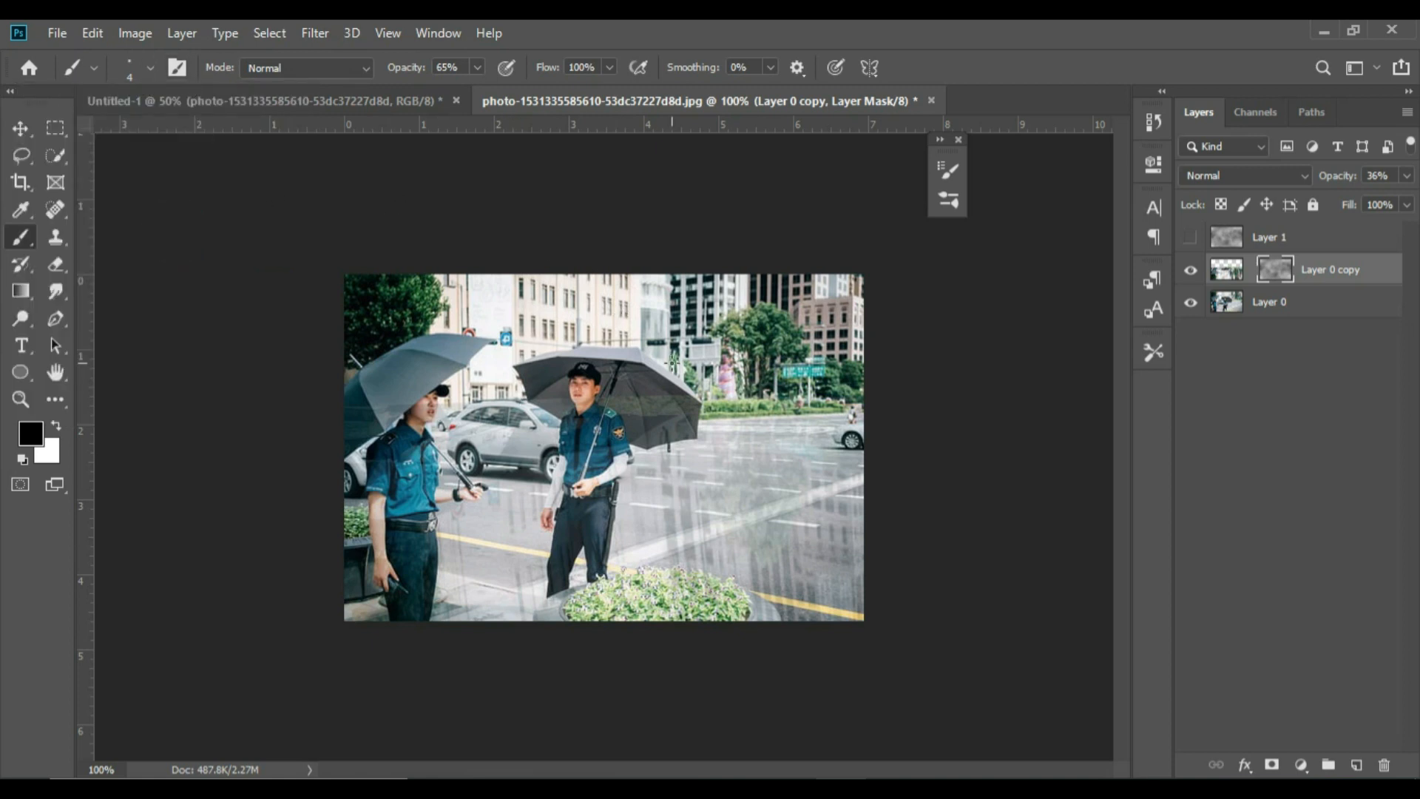
key("bracketright")
key("bracketright")
key("bracketright")
key("bracketright")
key("bracketright")
key("bracketright")
mouse_move(592, 464)
left_mouse_down()
mouse_move(599, 554)
mouse_move(561, 554)
left_mouse_up()
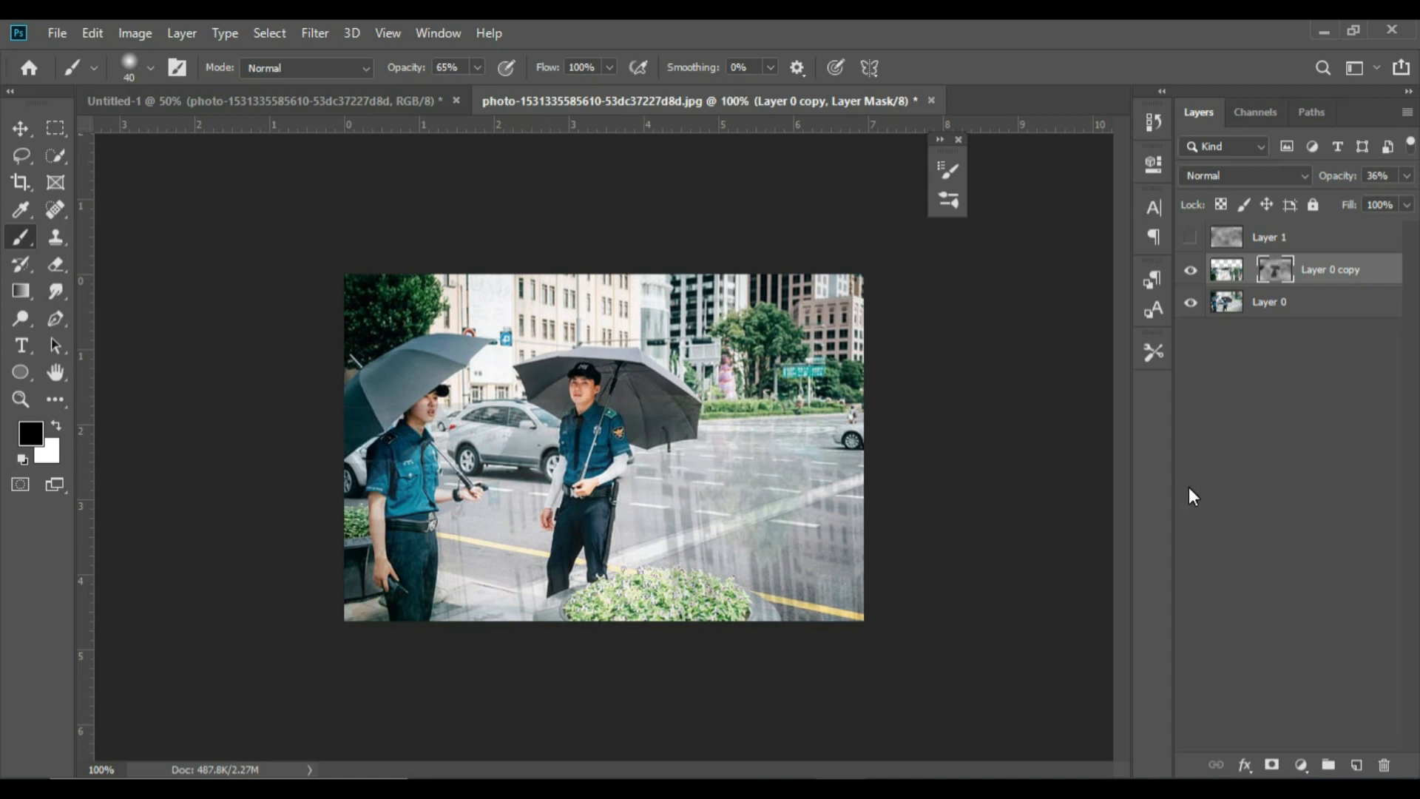
Relink the mask to the reflection copy layer and raise the layer's opacity to 100%
left_click(1251, 272)
left_click(1407, 178)
left_click(1405, 199)
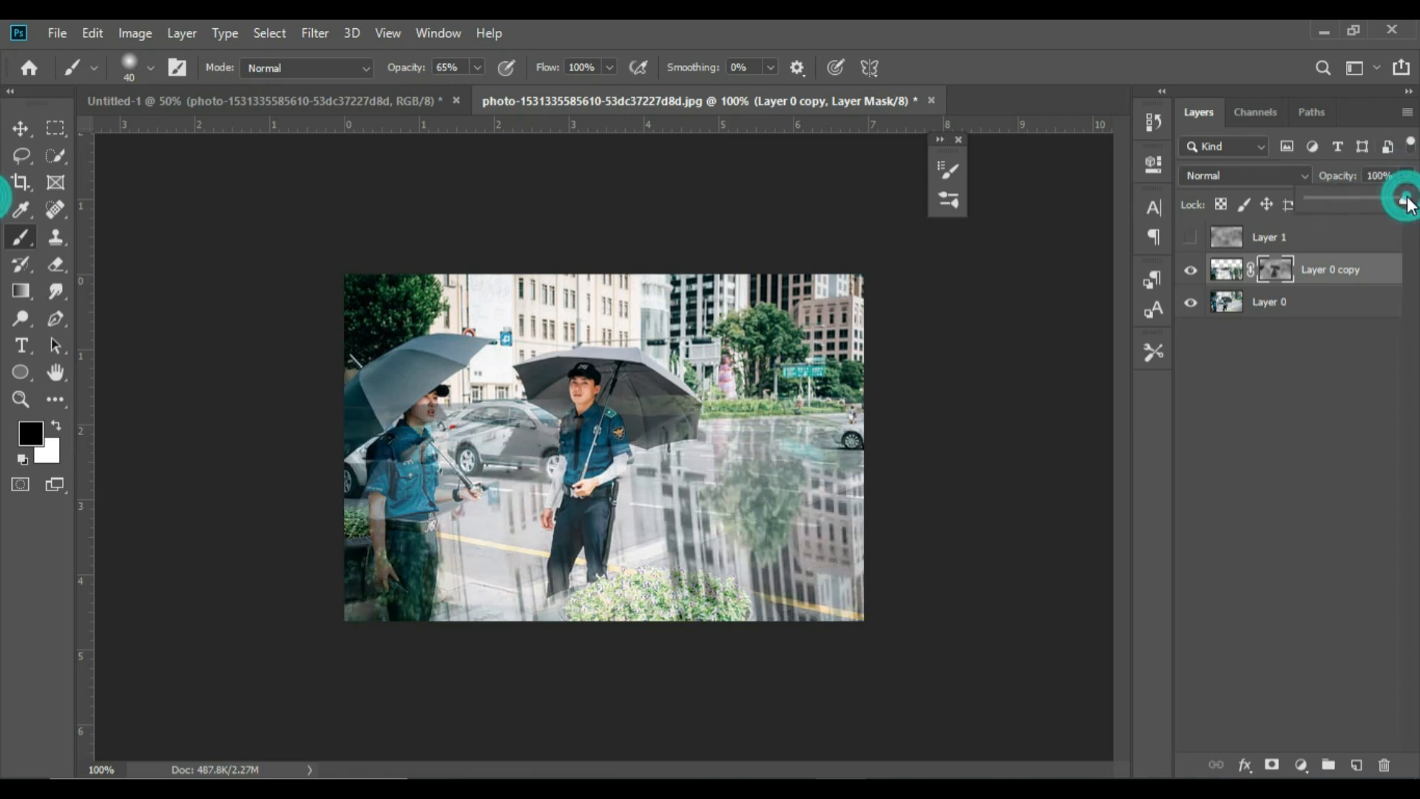
Lower the opacity of the reflection copy layer to 61% and deselect the layer
left_click(1389, 199)
left_click(1368, 198)
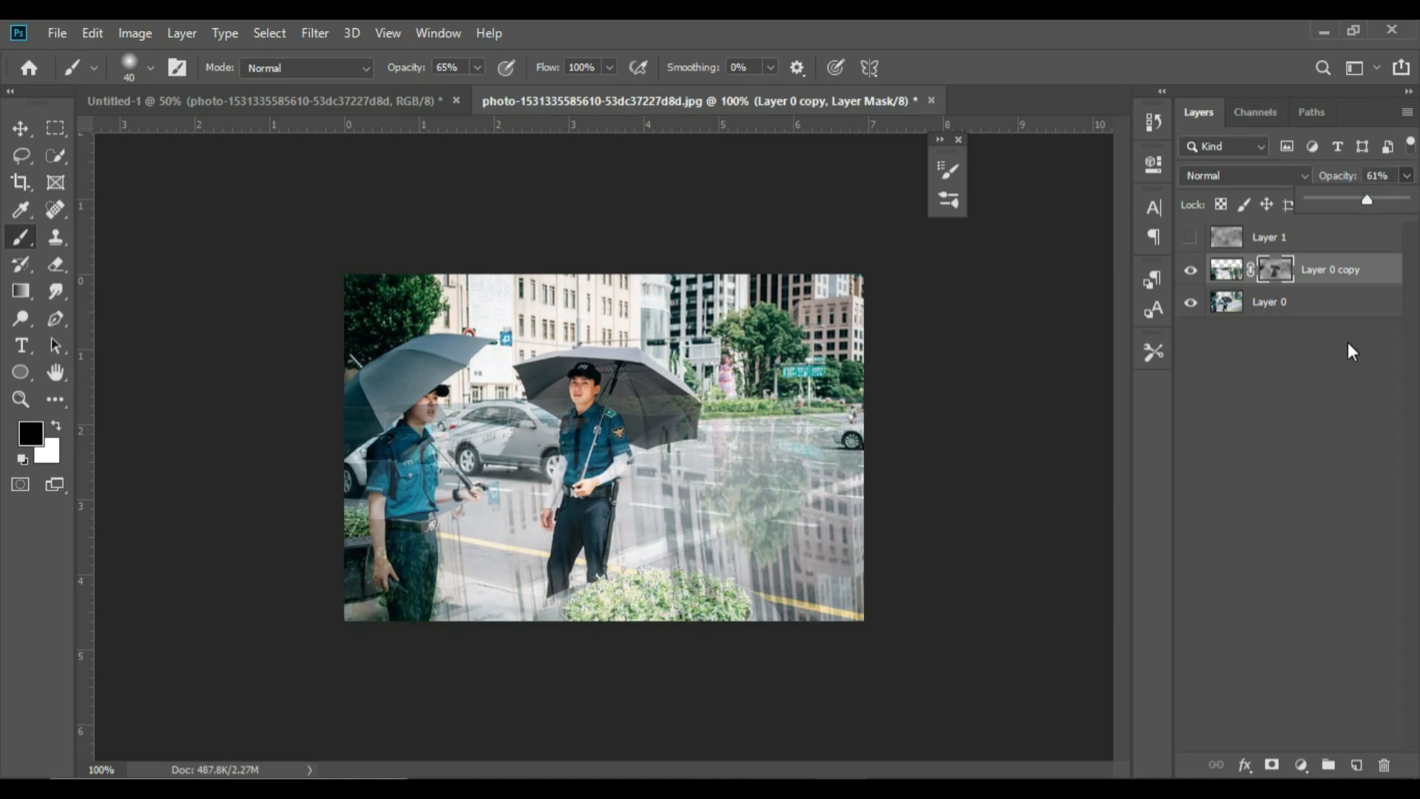
left_click(1312, 535)
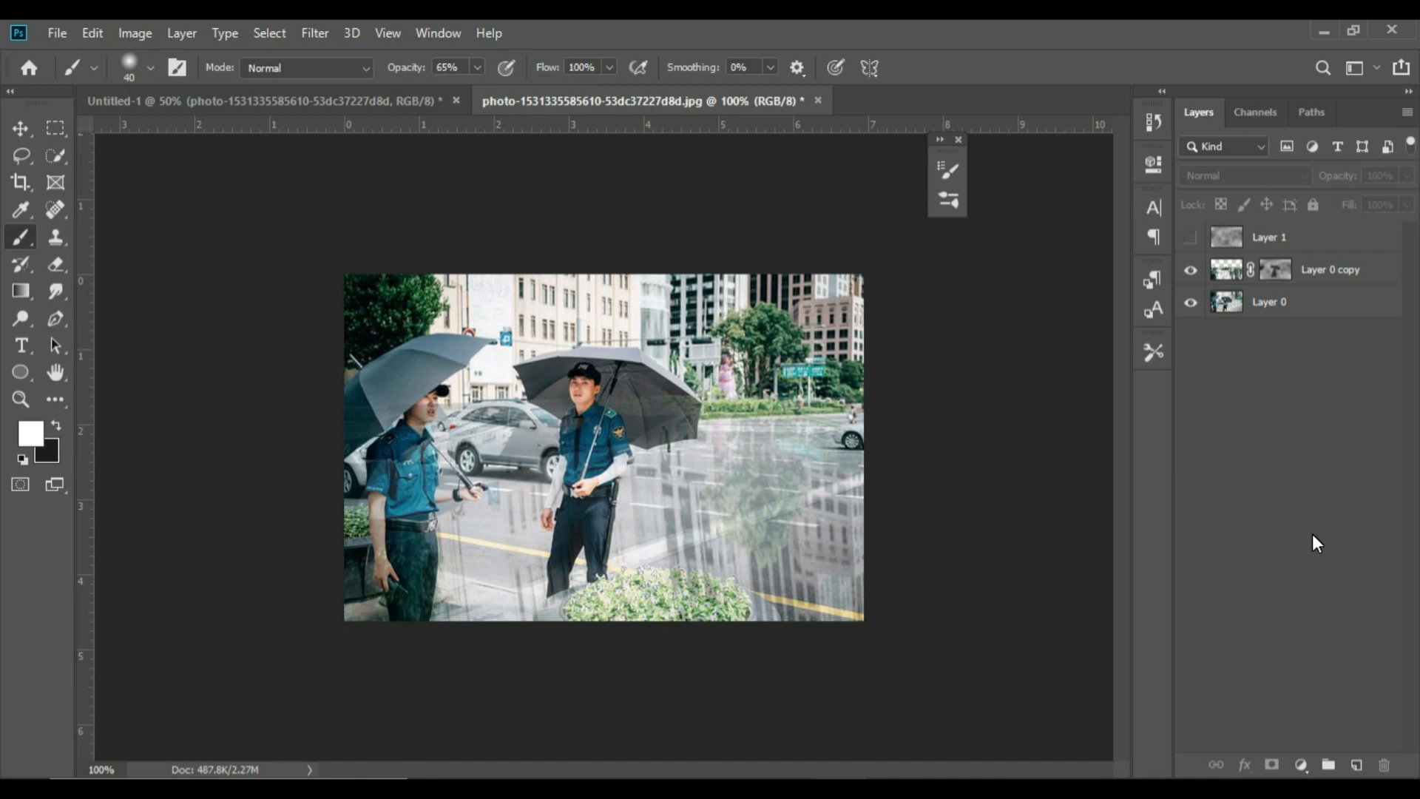
Add a Curves adjustment above the reflection copy layer that darkens the image, with a curve point at input 167, output 124
left_click(1271, 274)
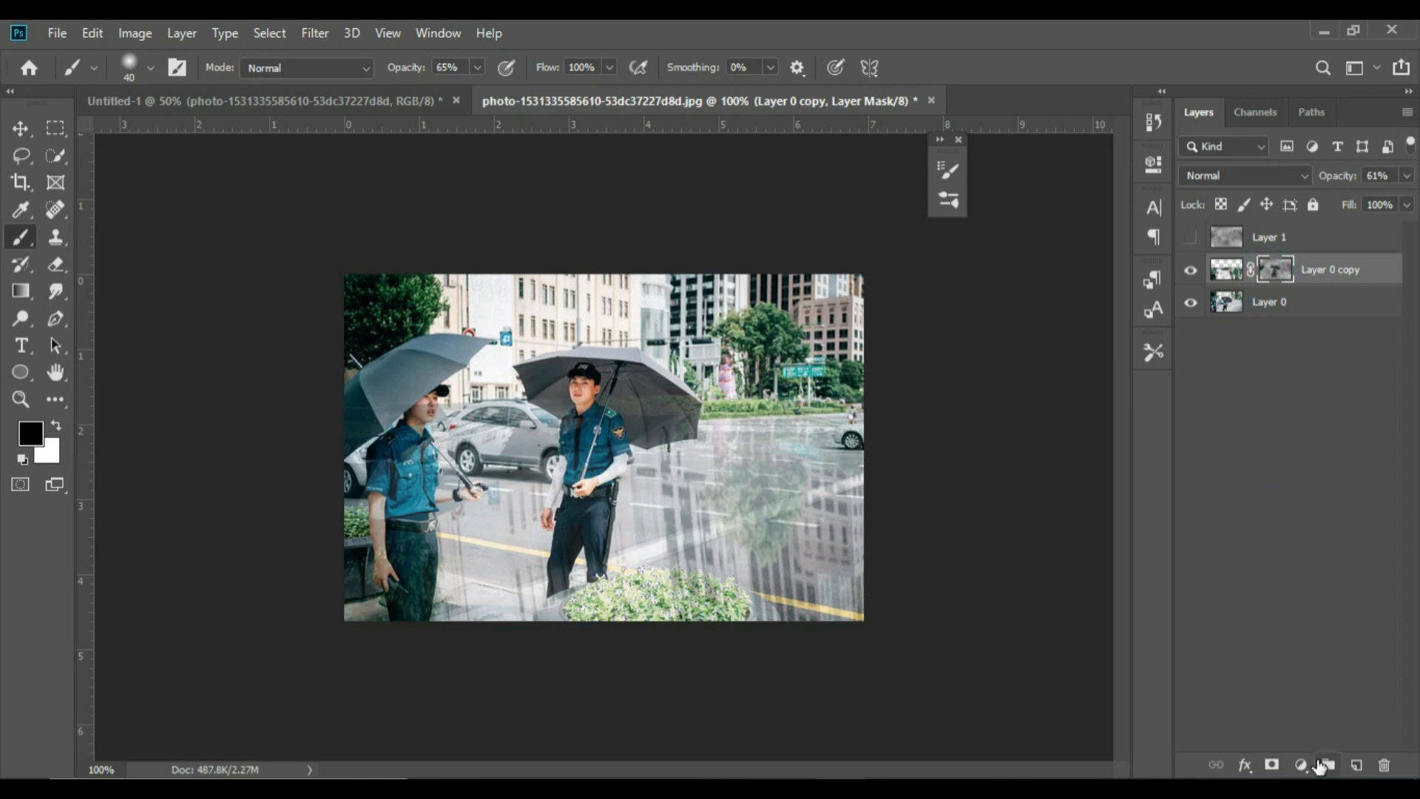
left_click(1301, 765)
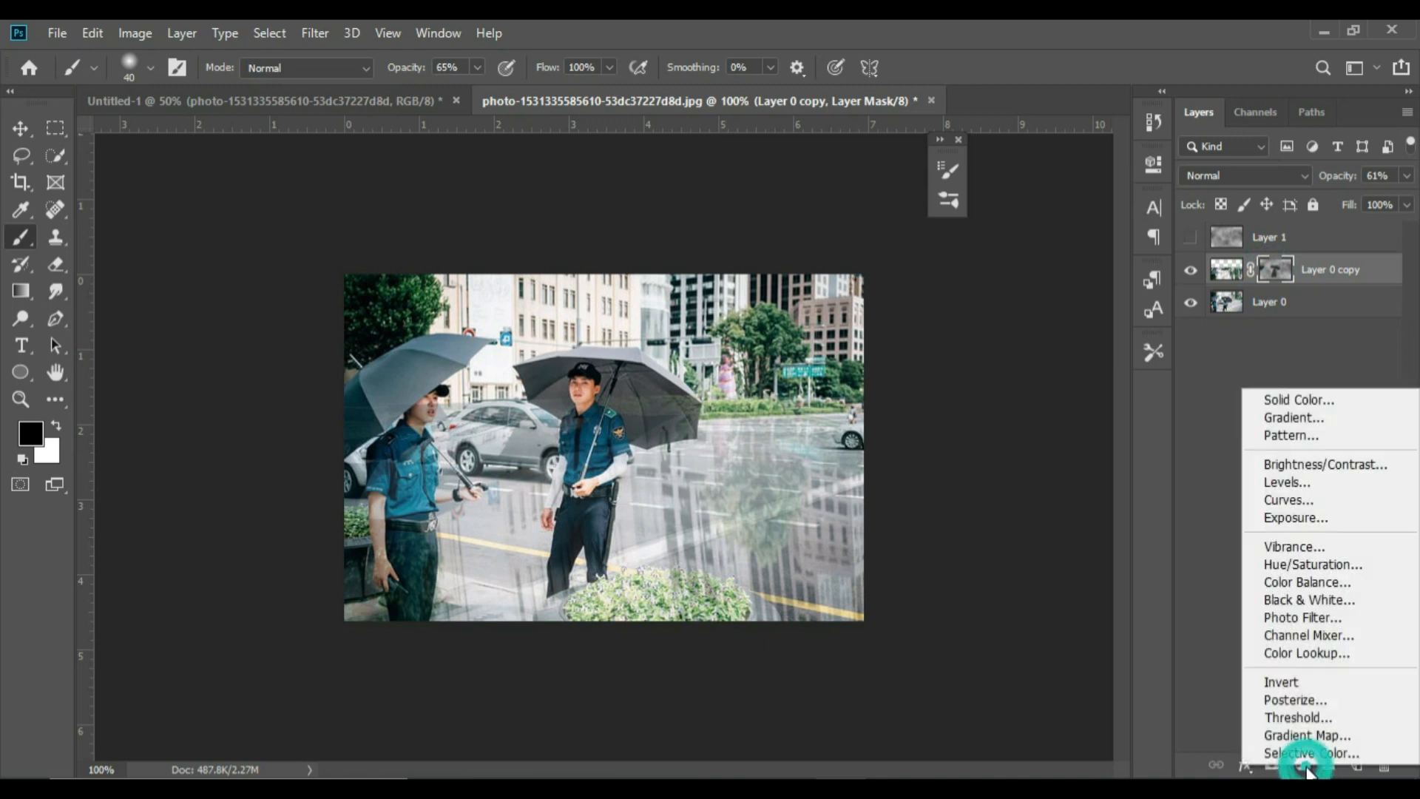
left_click(1294, 500)
left_click_drag(1039, 335, 1043, 355)
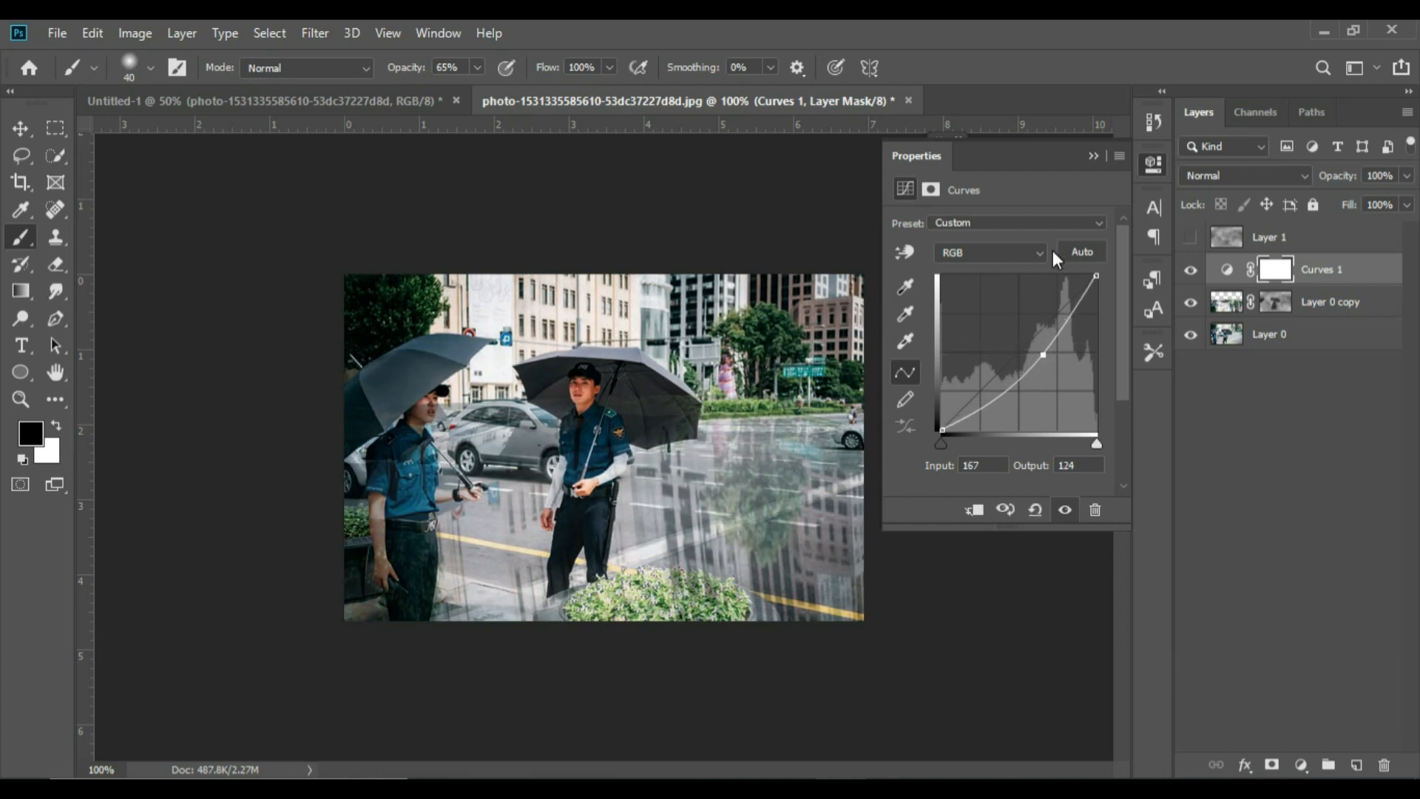
left_click(1092, 156)
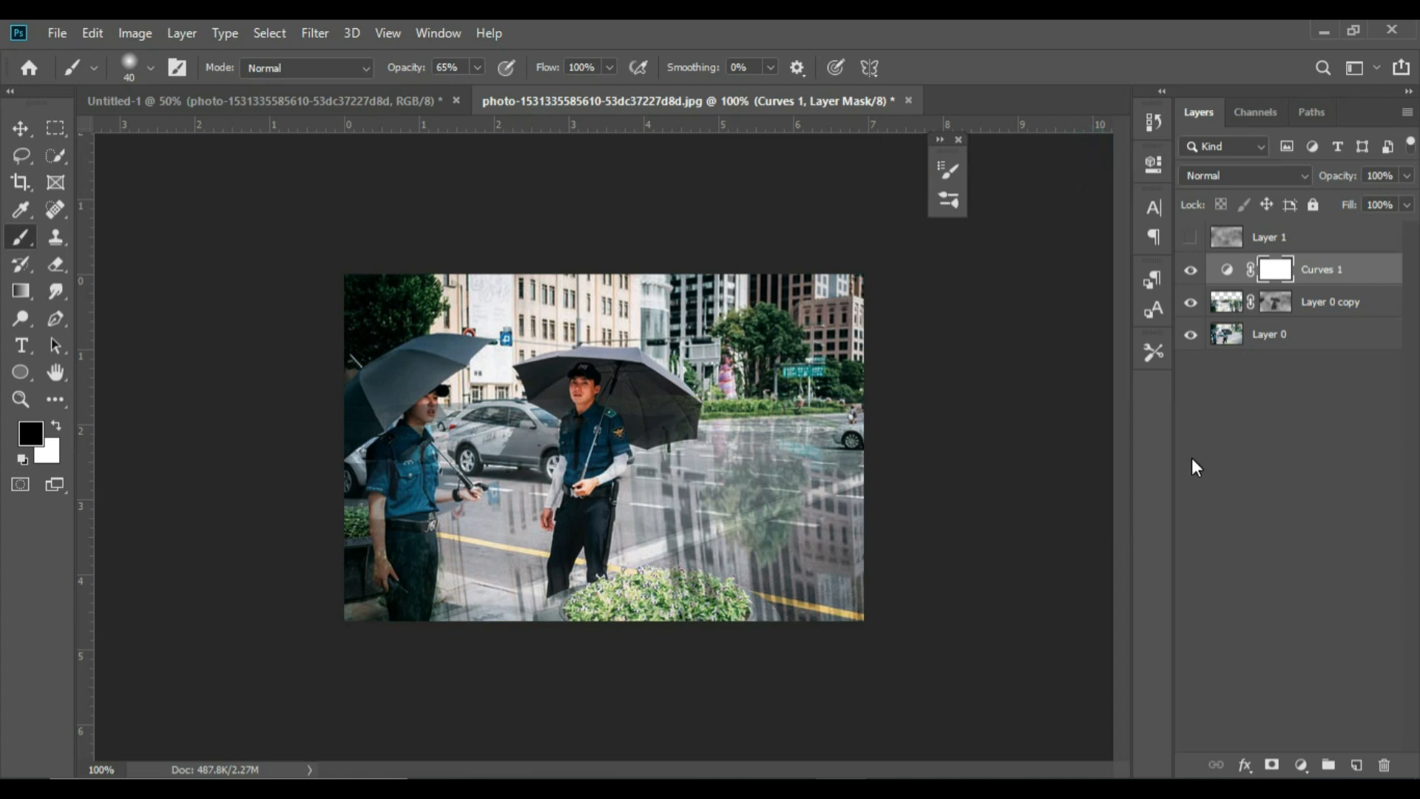
Add a darkening Curves adjustment directly above the original photo layer, with a curve point at input 181, output 141
key("x")
left_click(1228, 335)
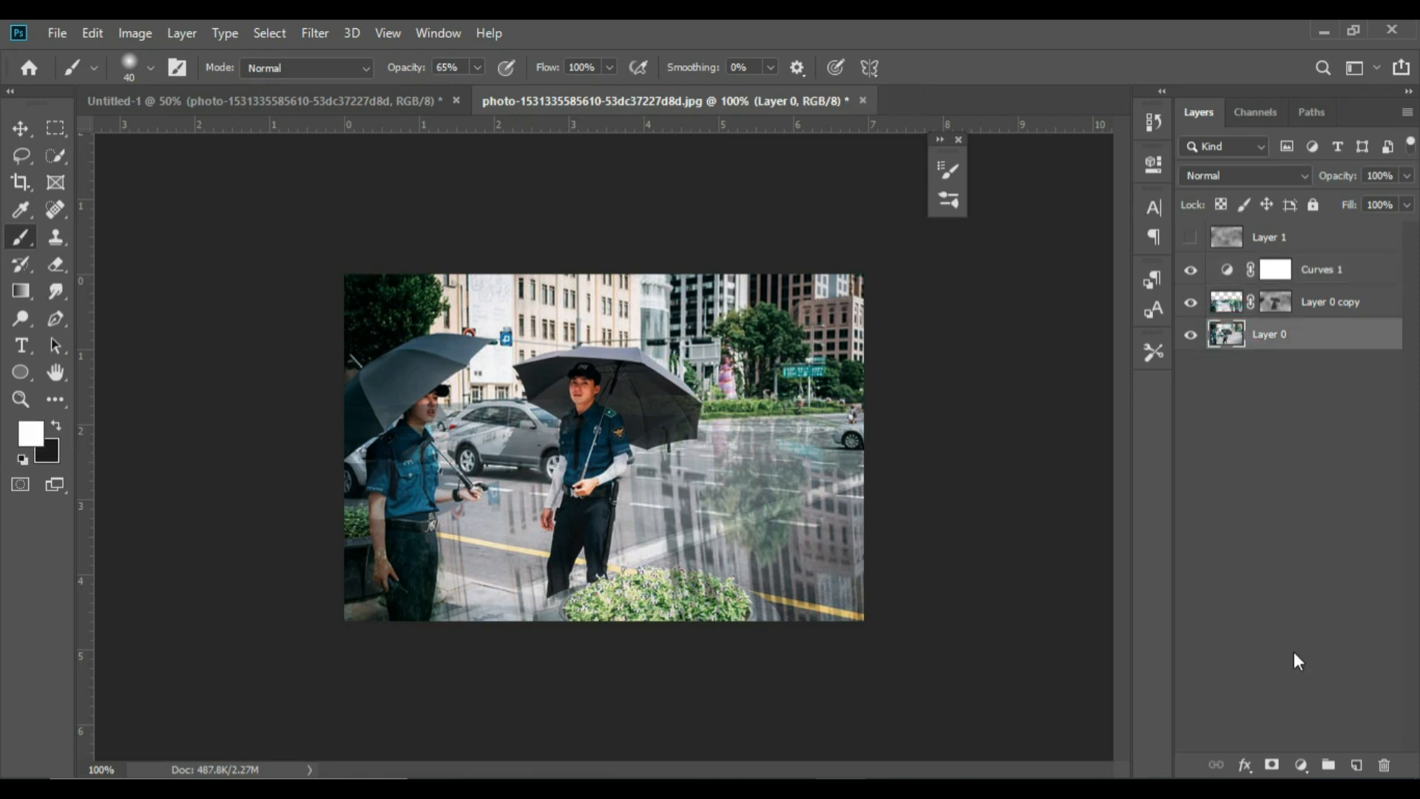
left_click(1301, 764)
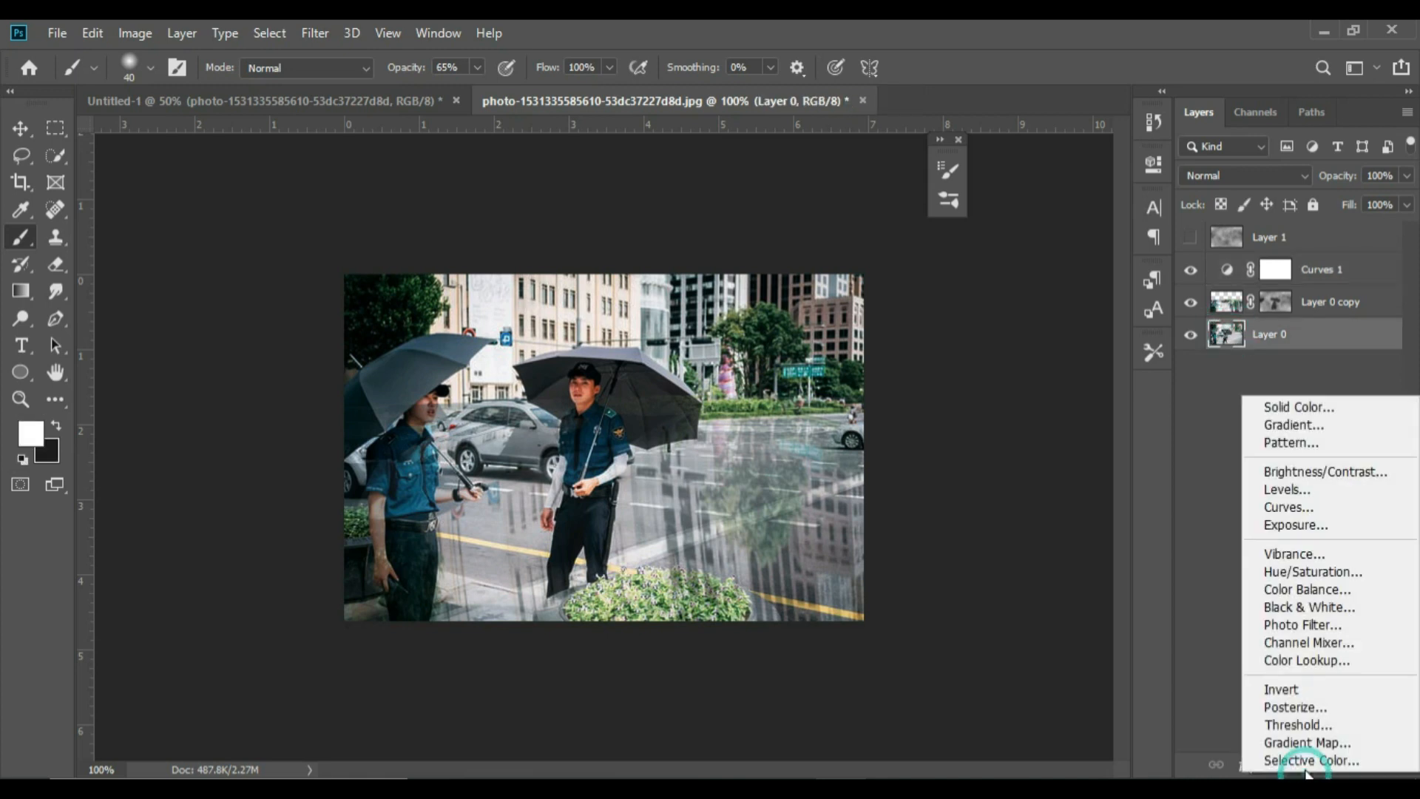
left_click(1293, 505)
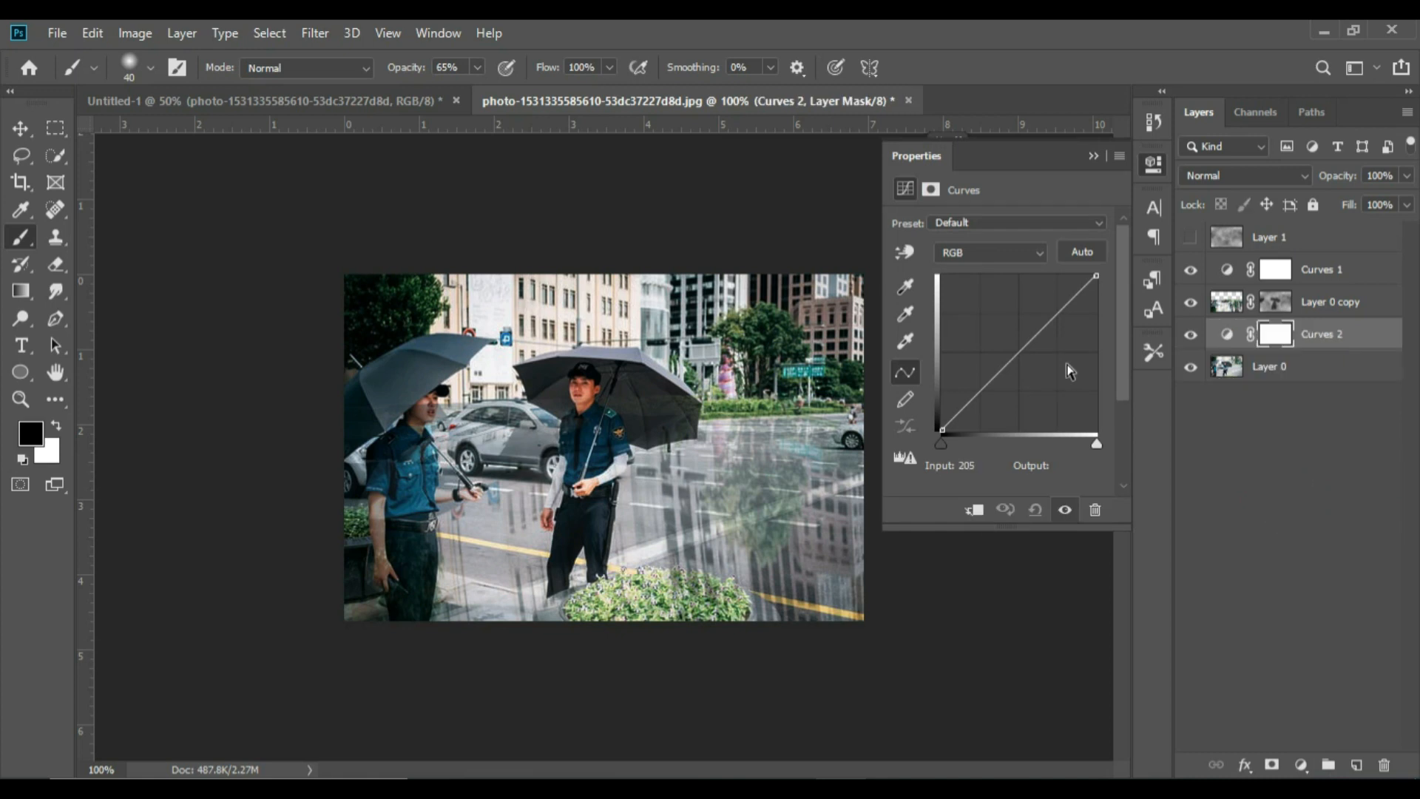
left_click_drag(1032, 340, 1052, 344)
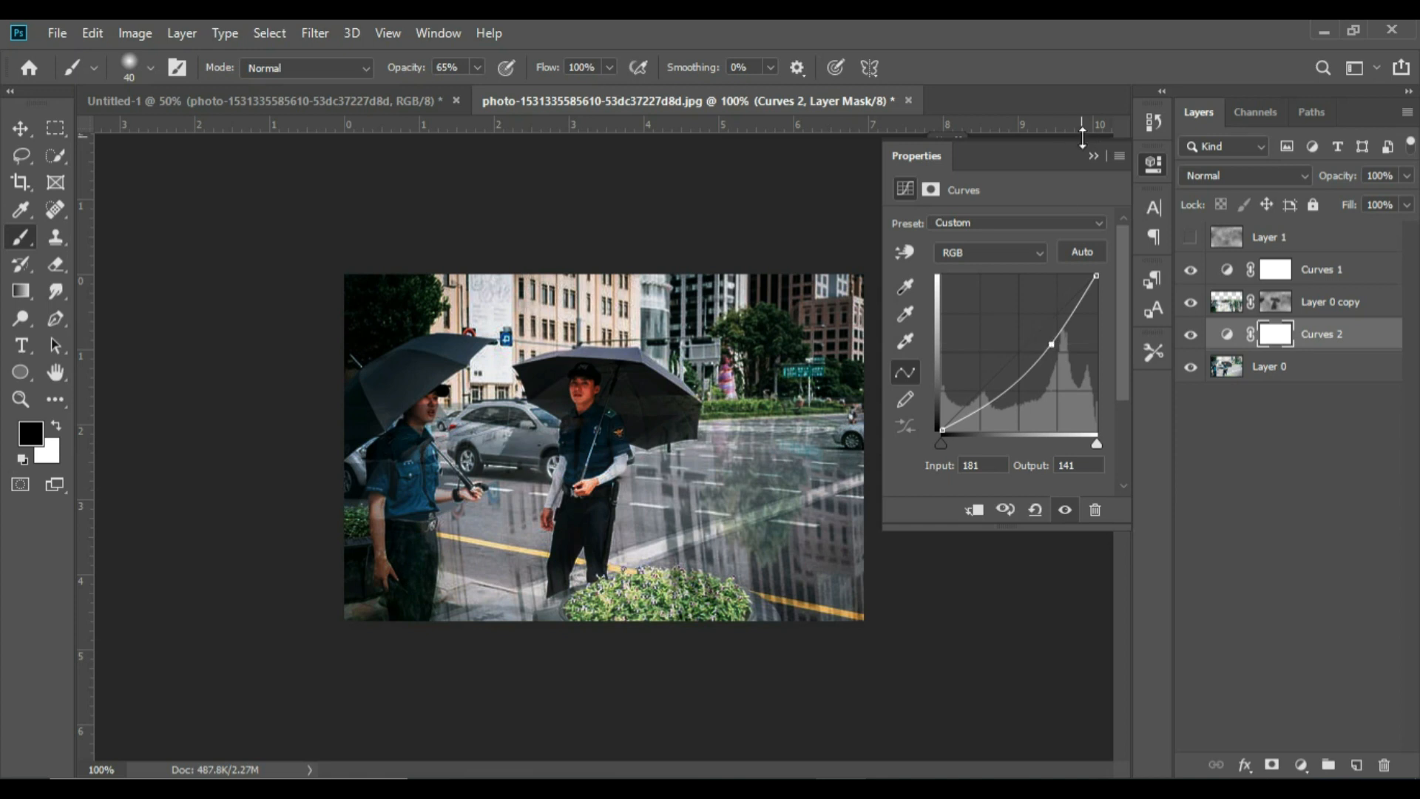
left_click(1093, 158)
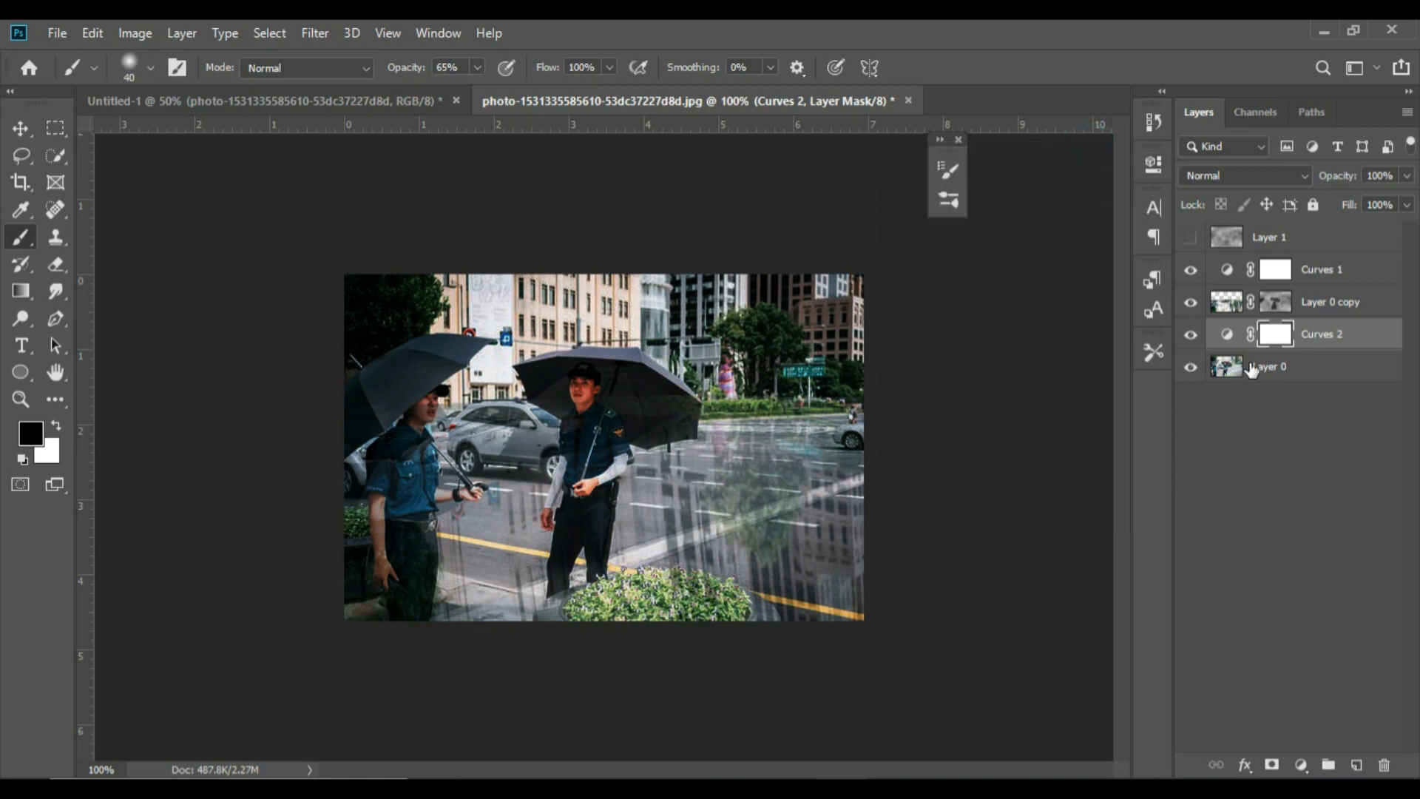
Add a Pattern fill layer with the rain pattern above the reflection copy layer, scaled to 78%
left_click(1284, 311)
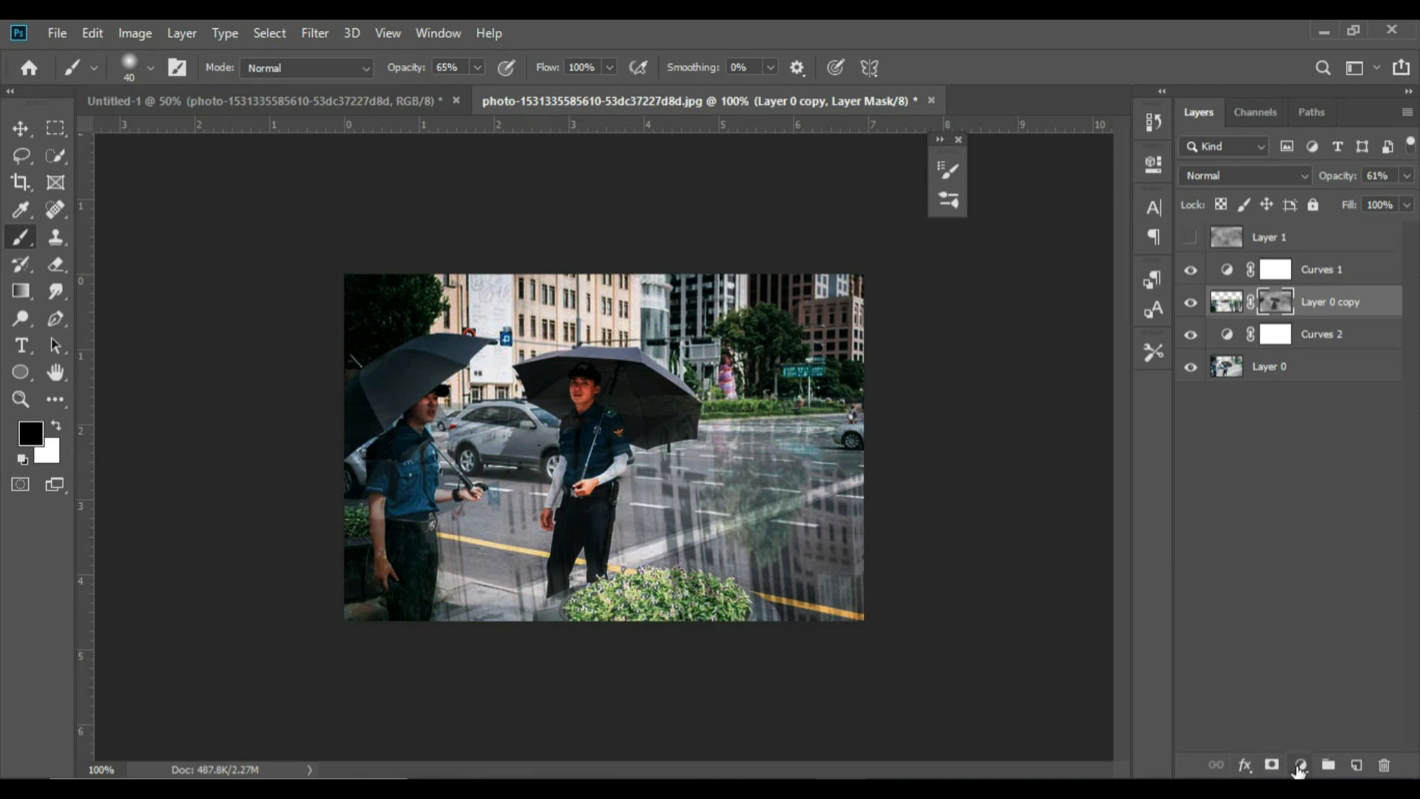
left_click(1301, 764)
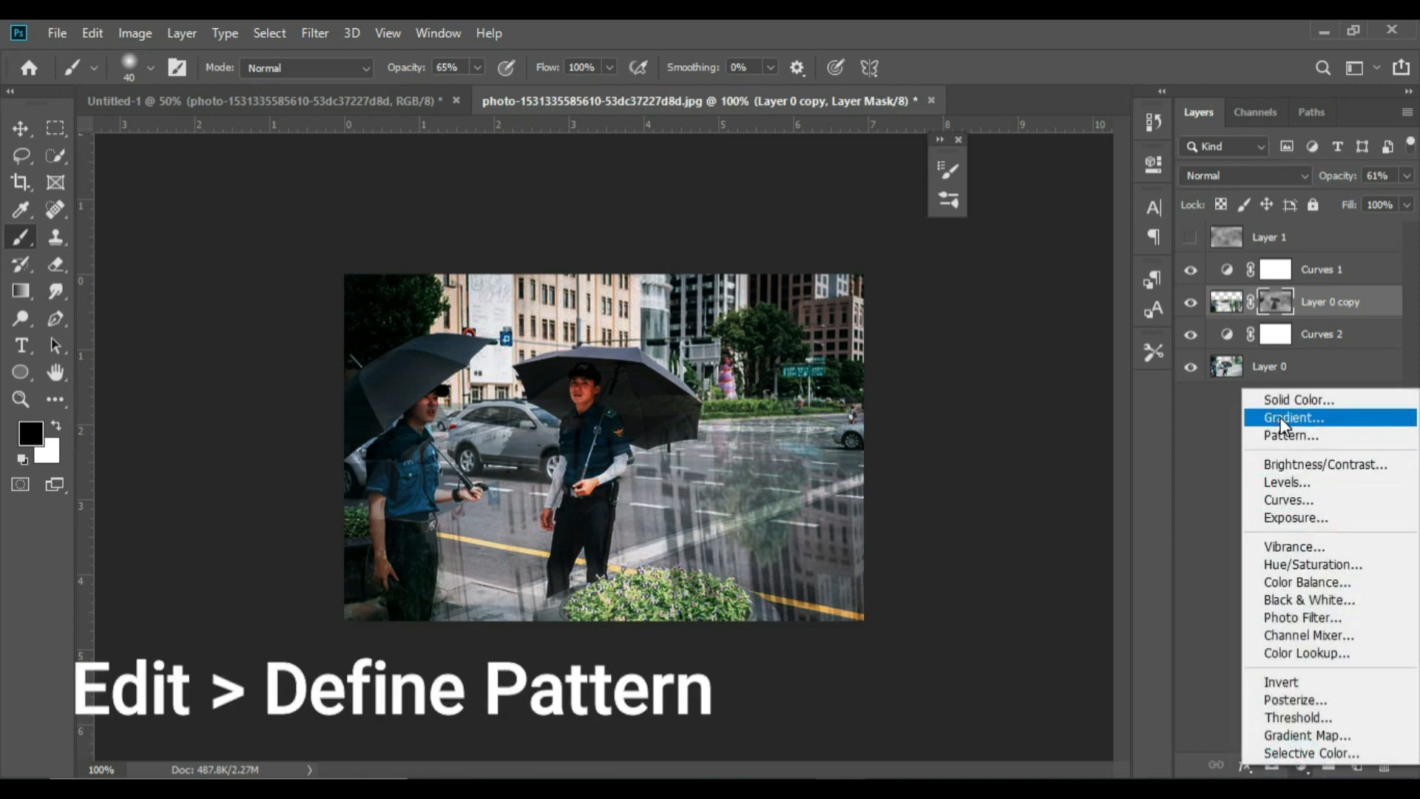
left_click(1285, 436)
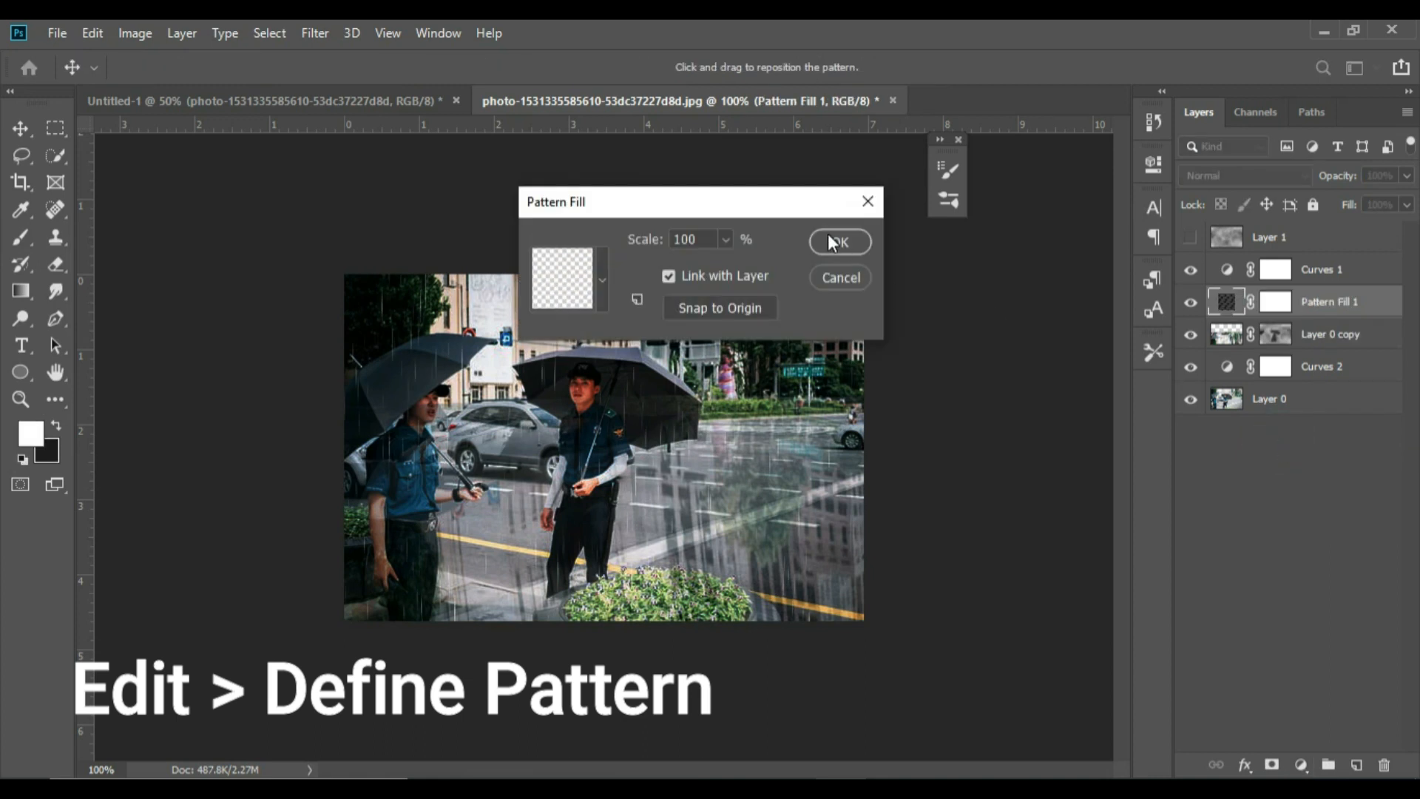
left_click(724, 240)
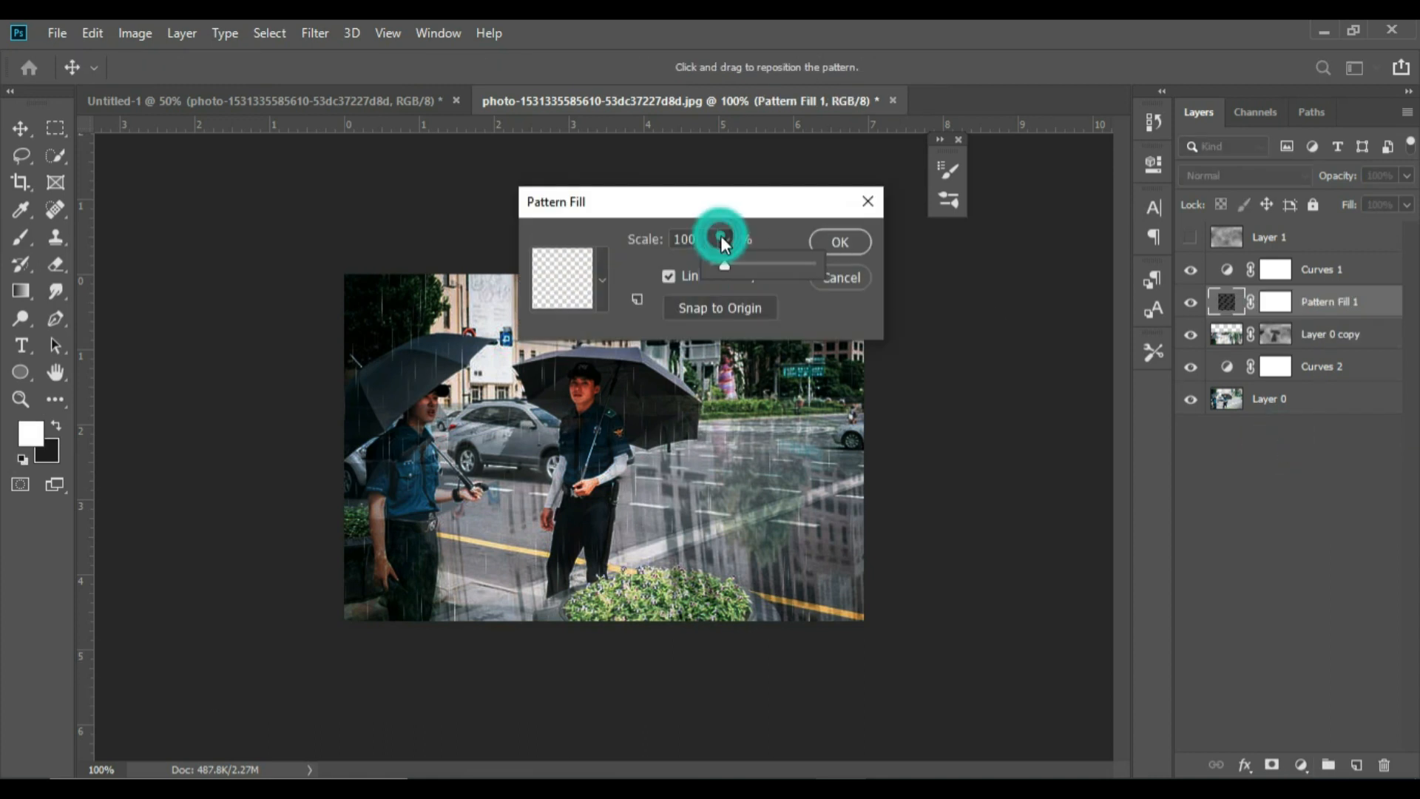
left_click_drag(723, 266, 722, 265)
left_click(730, 264)
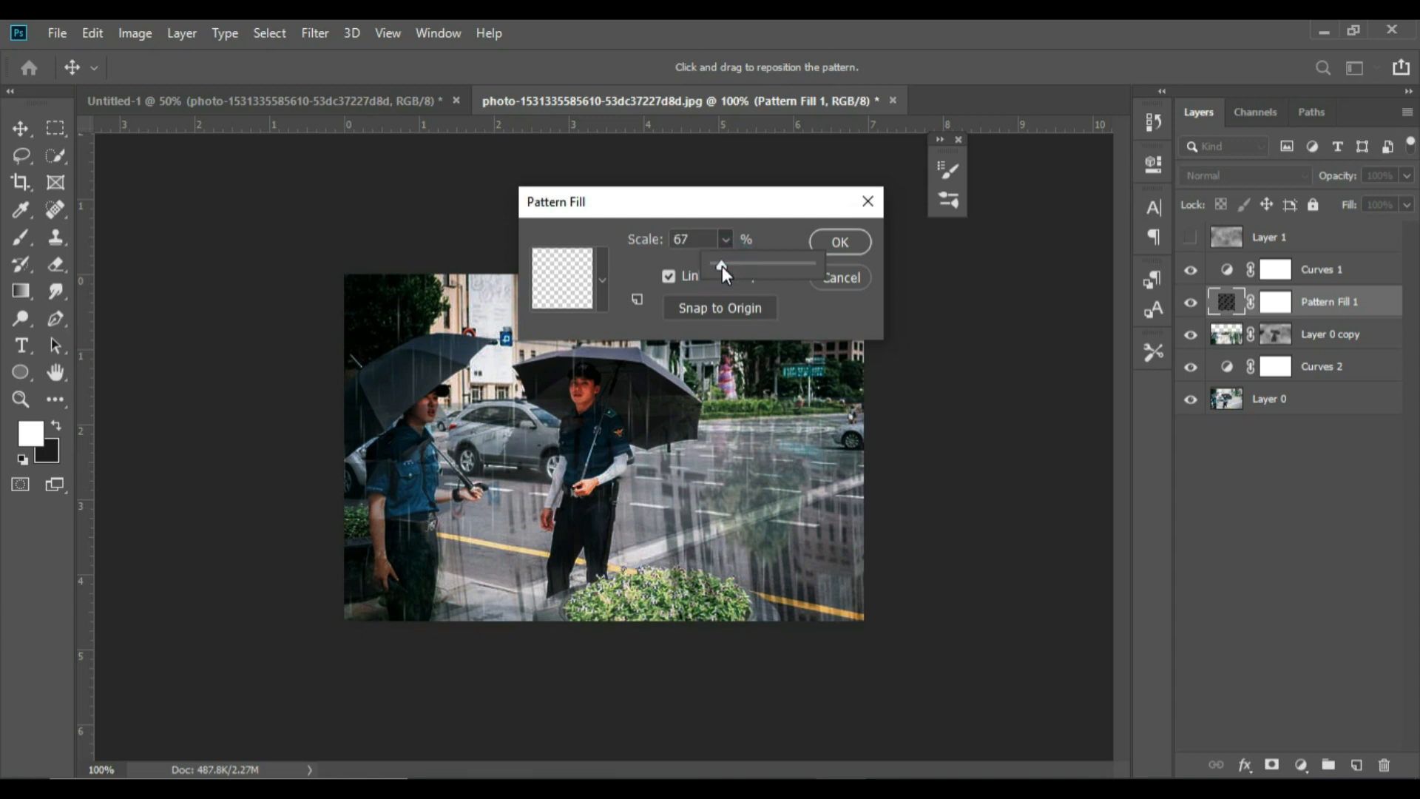
left_click(843, 241)
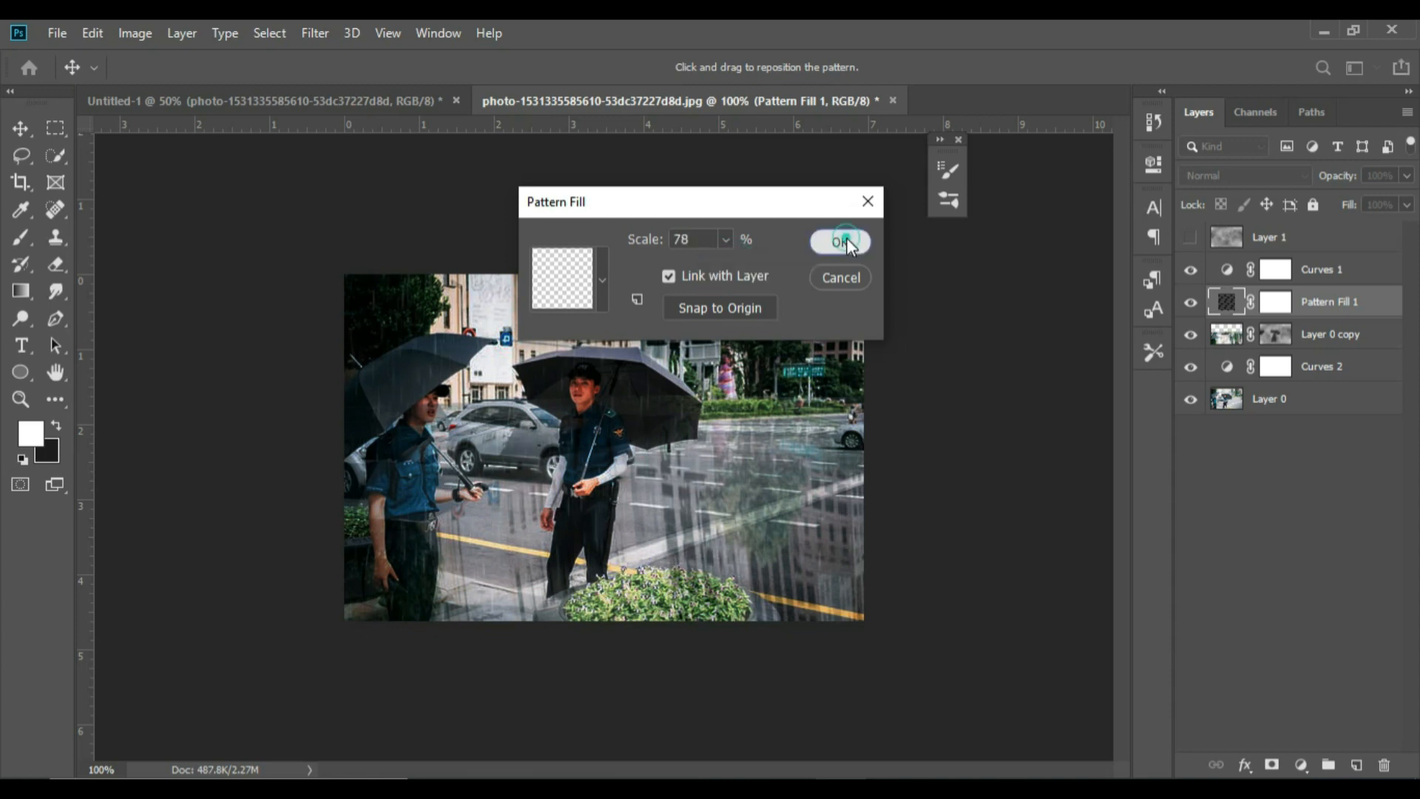
left_click(843, 242)
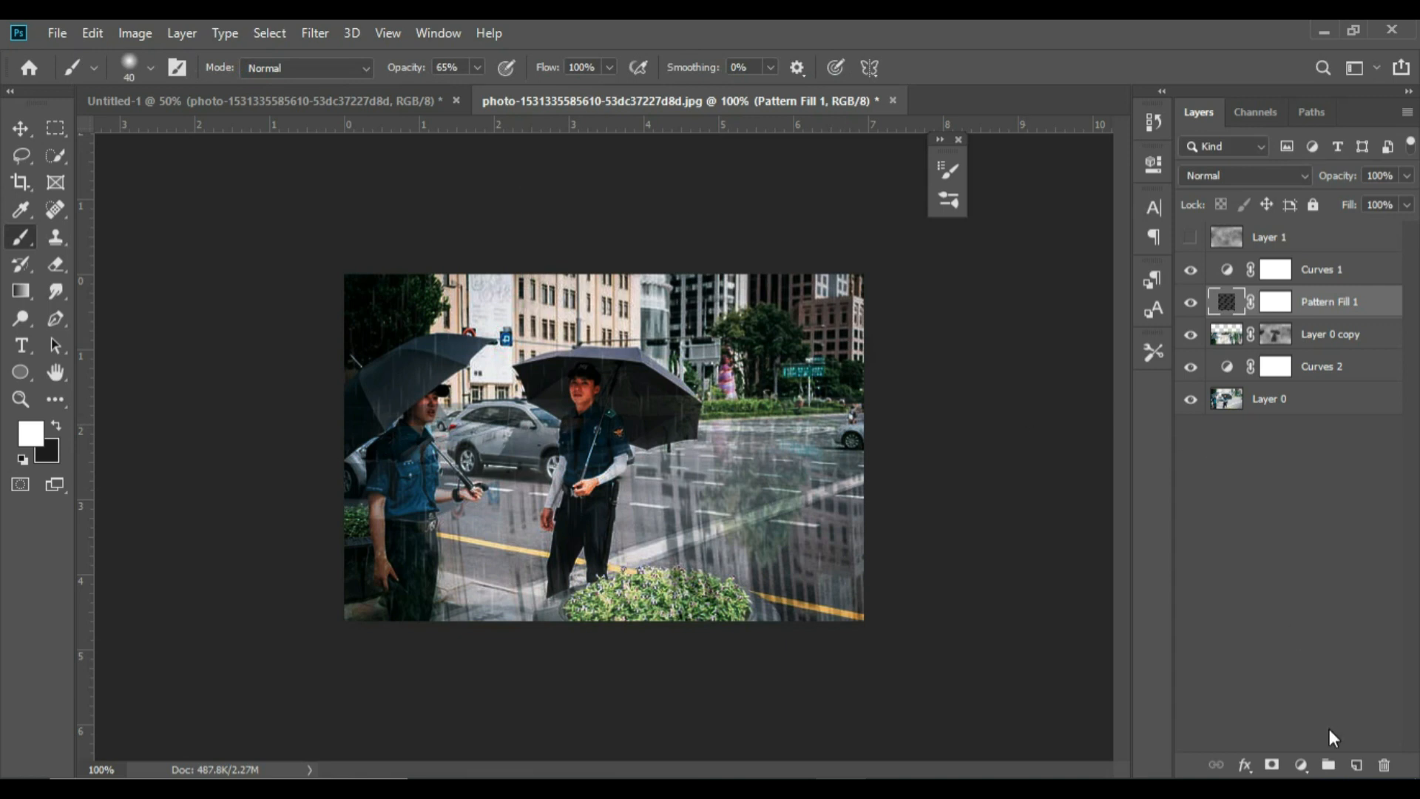
Add a second rain Pattern fill layer above the first, keeping the default scale
left_click(1300, 766)
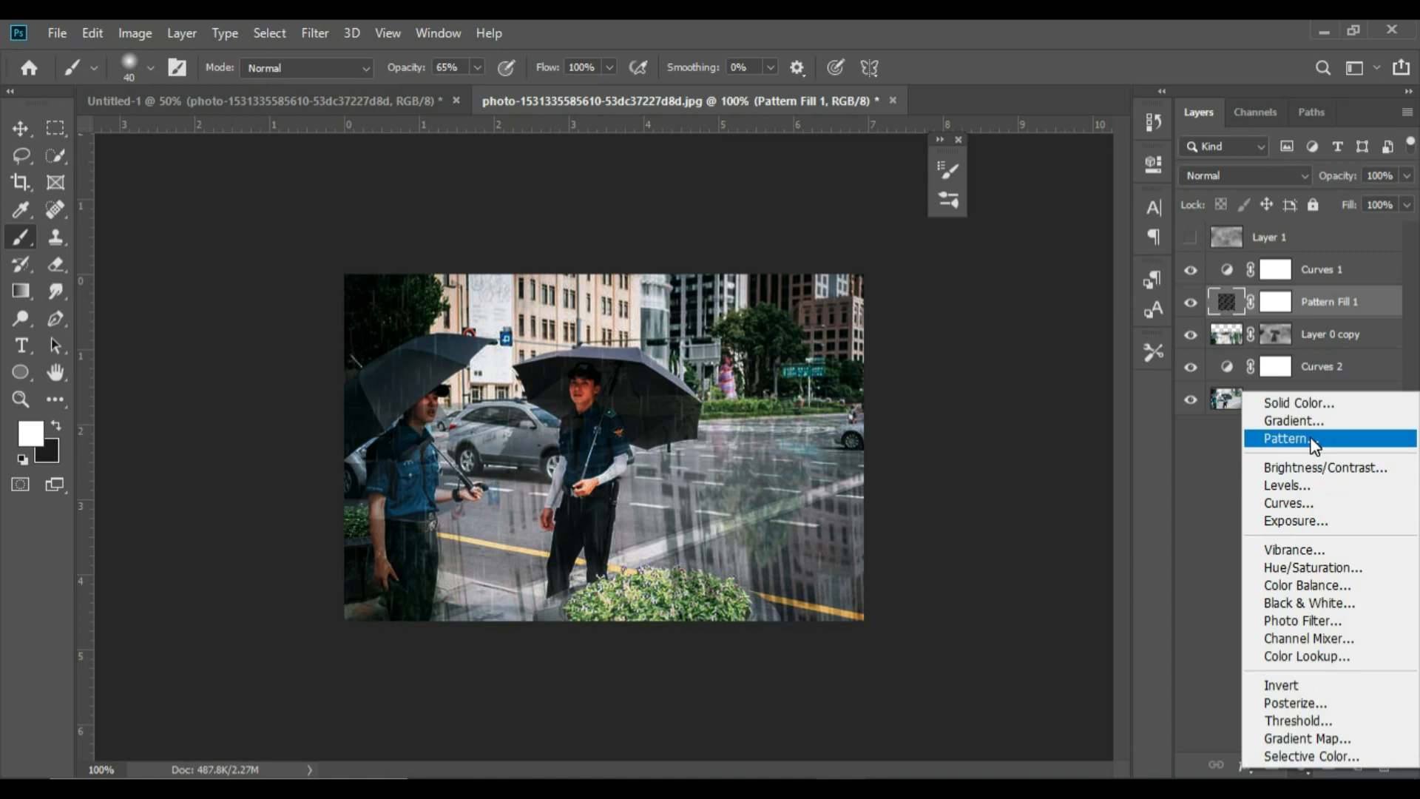
left_click(1290, 438)
left_click(832, 246)
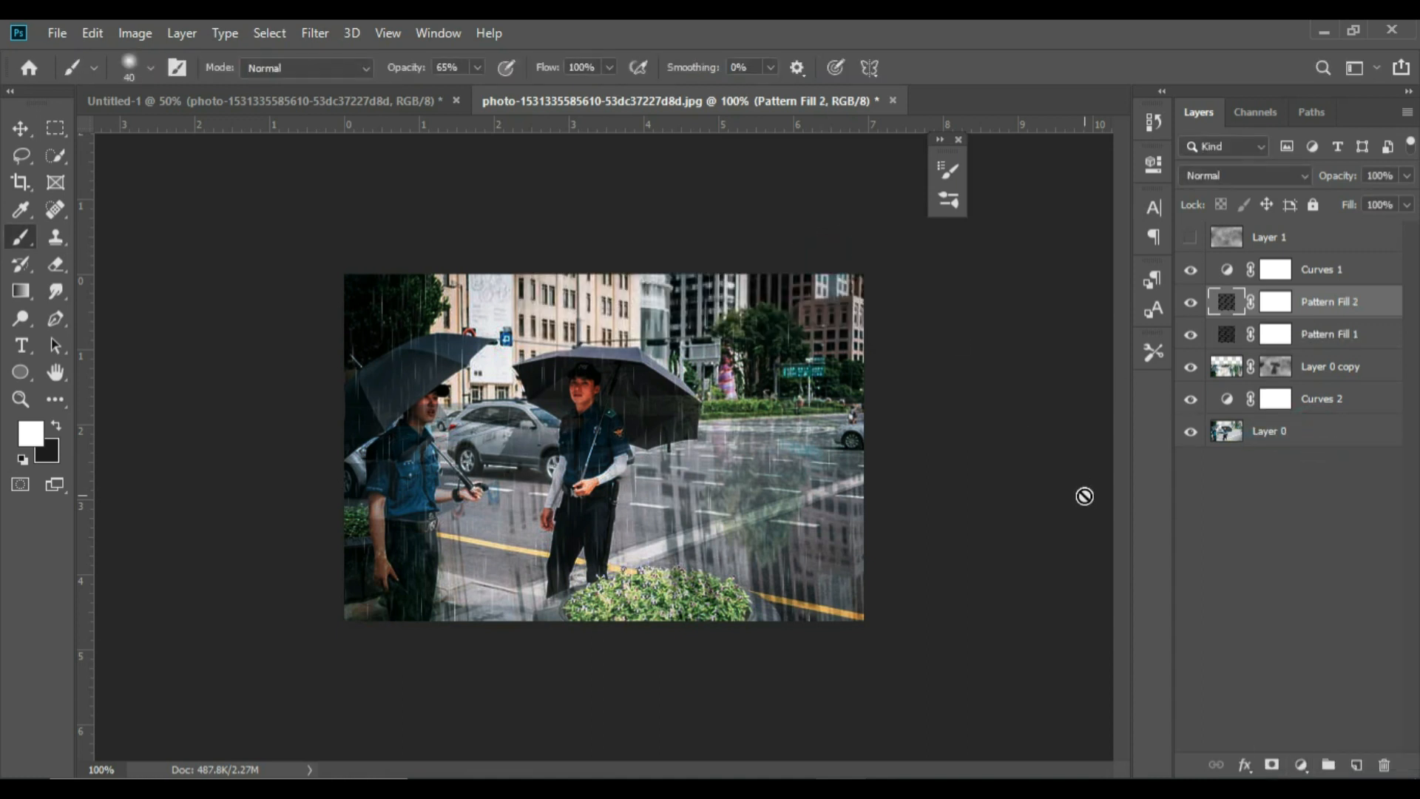
Add a third rain Pattern fill layer above the second and set its scale to 200%
left_click(1303, 767)
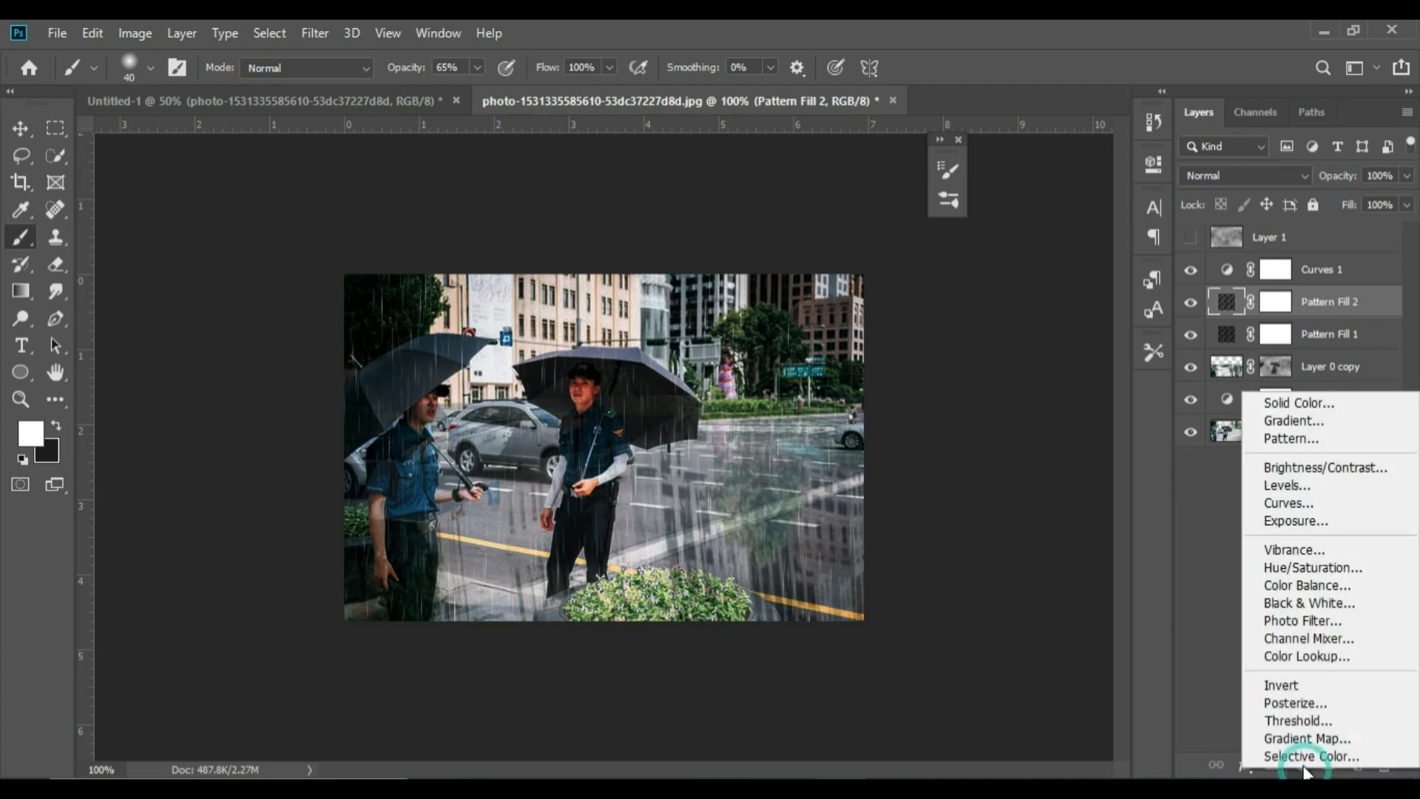
left_click(1298, 438)
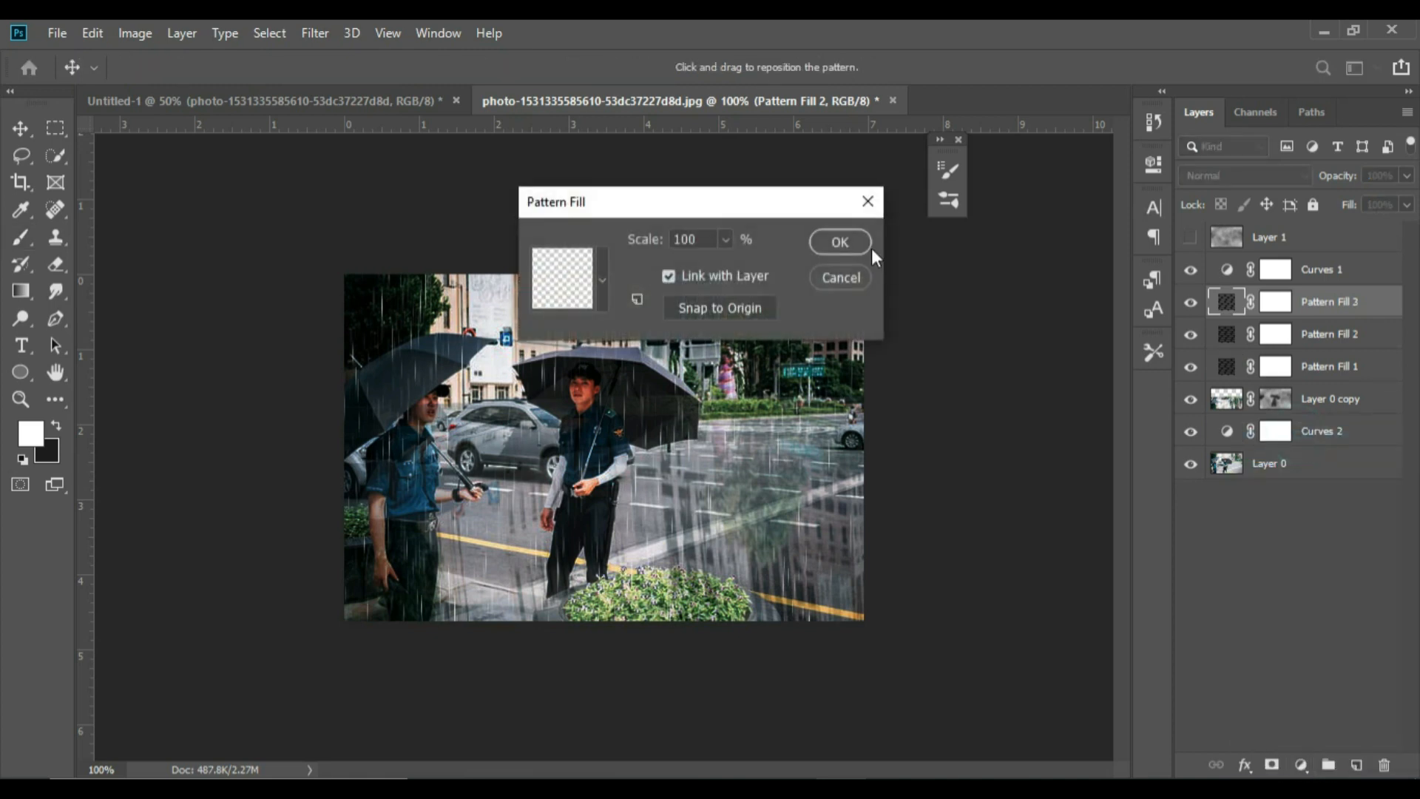
left_click(726, 239)
left_click_drag(752, 263, 736, 264)
left_click(695, 239)
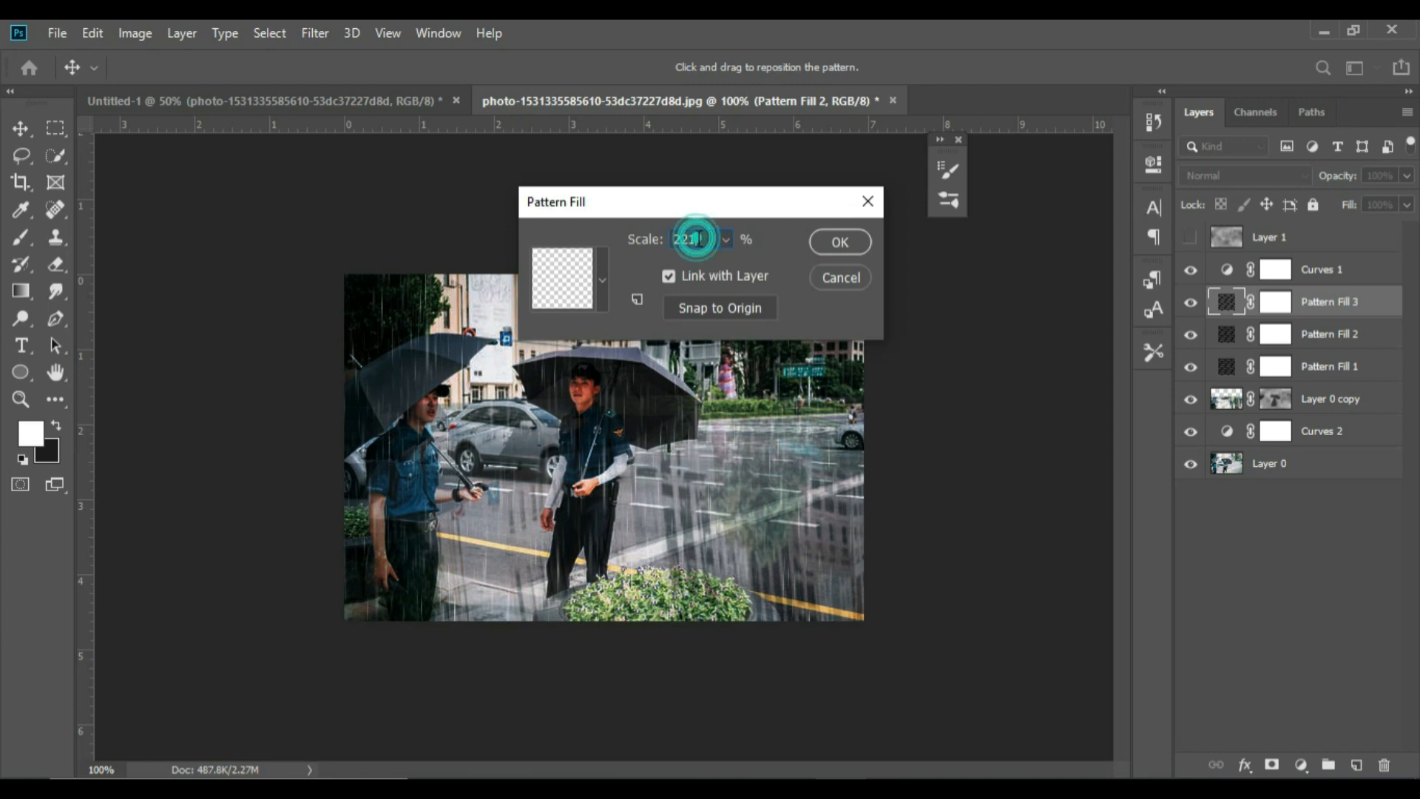
type("22")
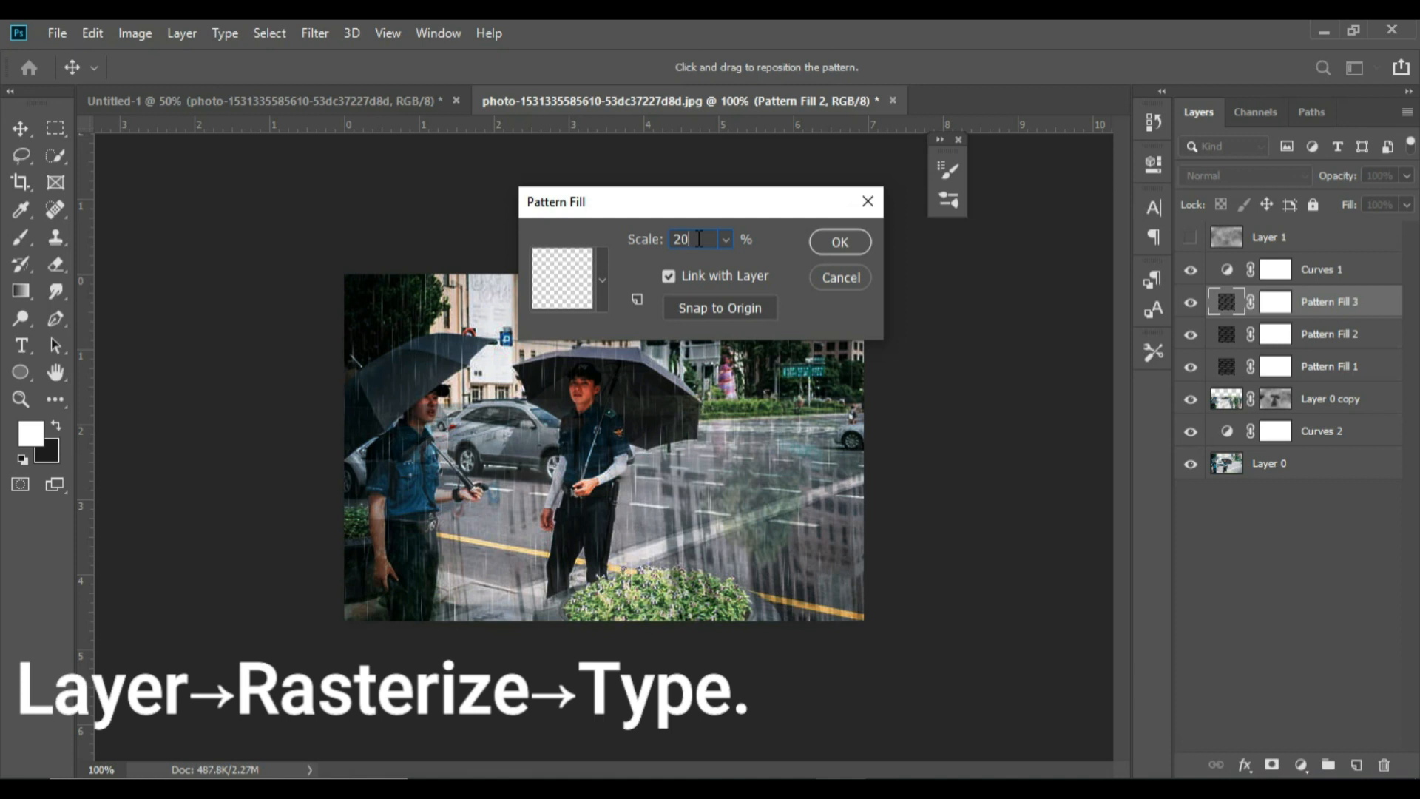
type("0")
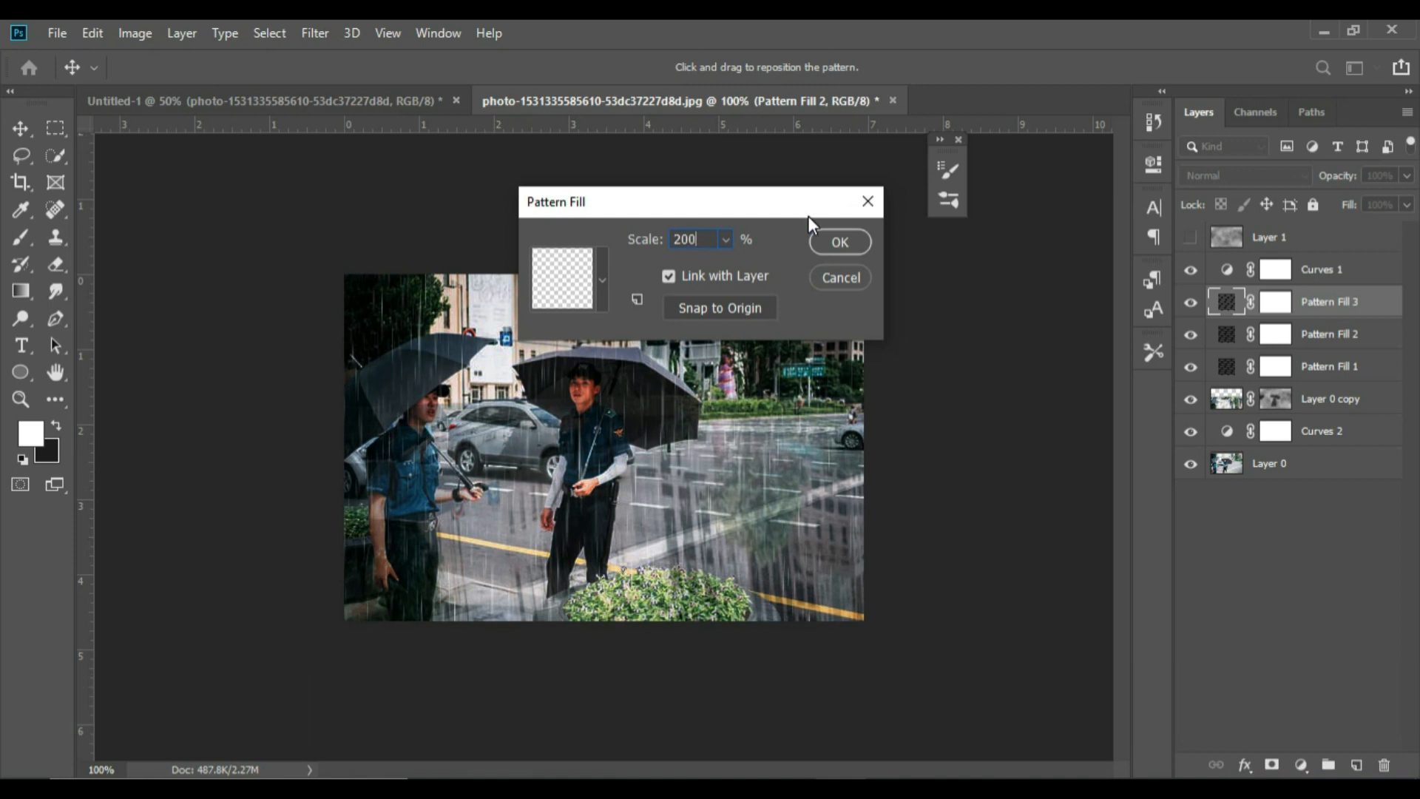
left_click(840, 242)
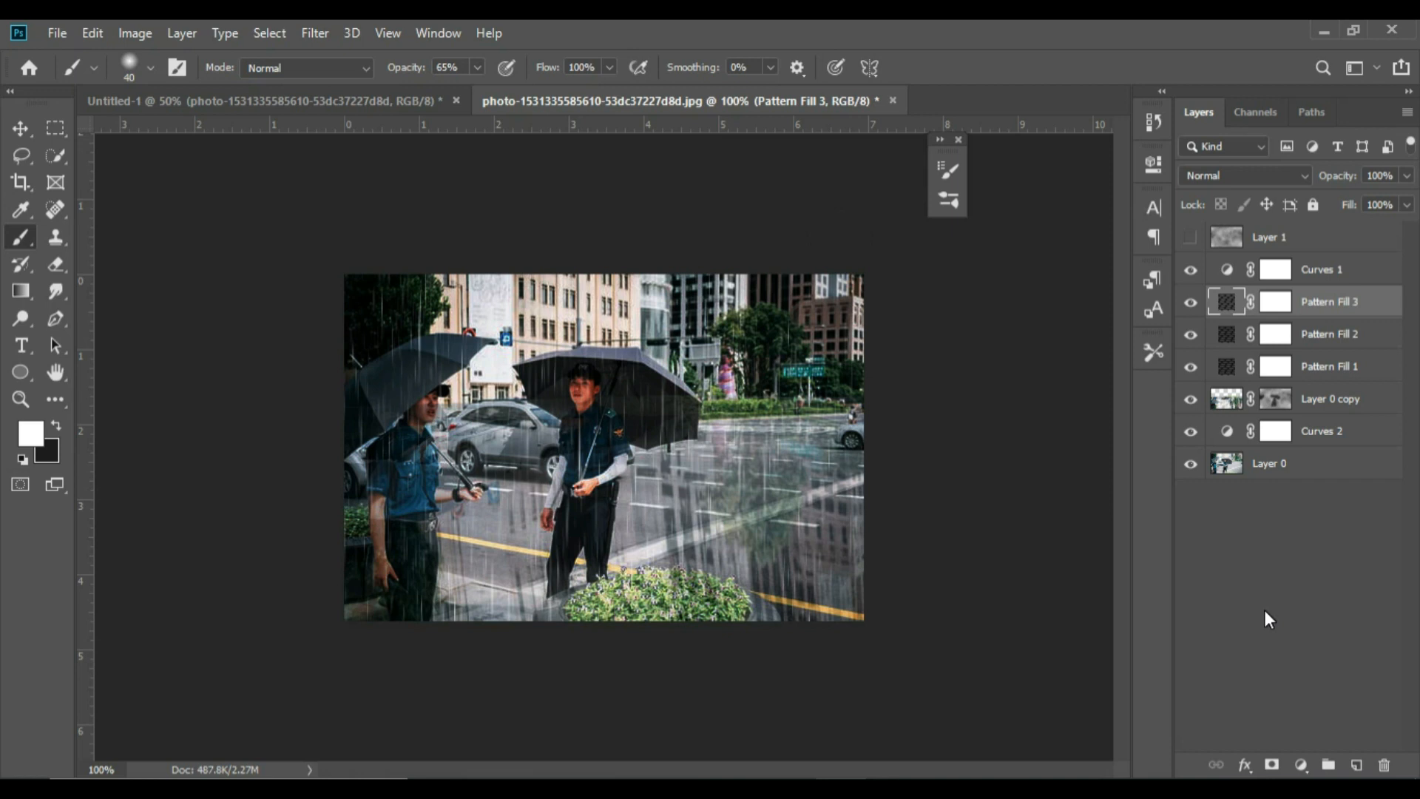
Rasterize the Pattern Fill 1 layer, then rotate it about -4.2° and enlarge it to about 118% to cover the whole photo
left_click(1327, 368)
right_click(1328, 368)
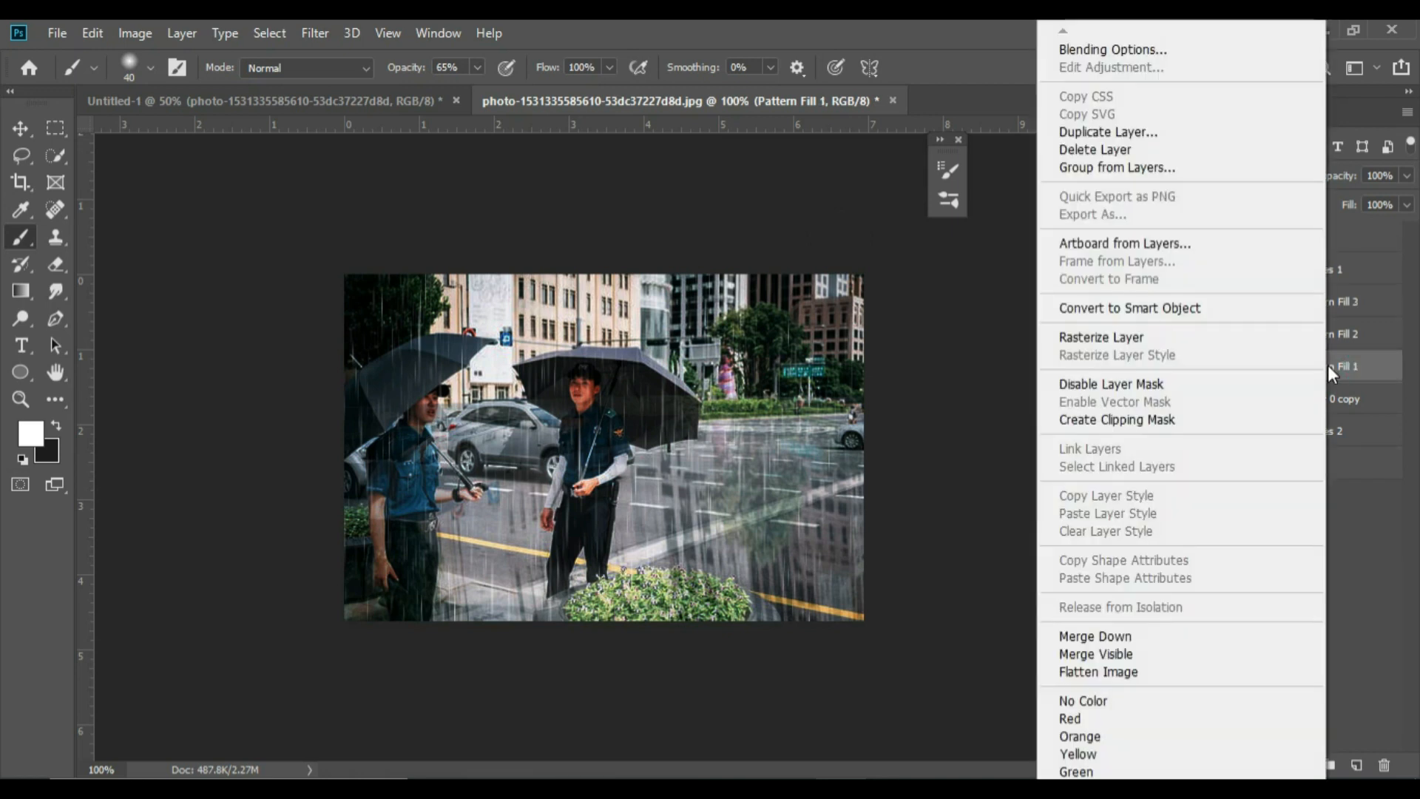
left_click(1225, 337)
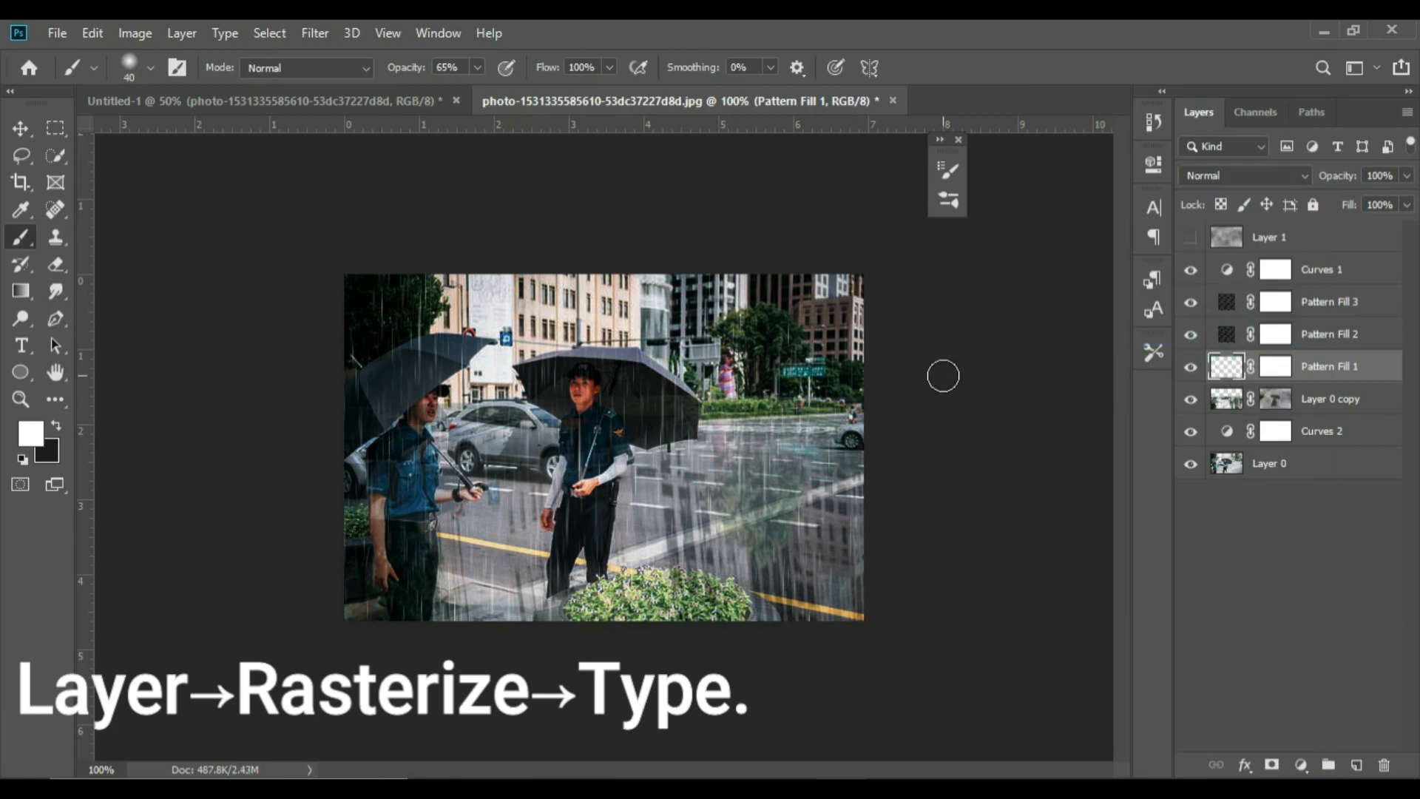
key("ctrl+t")
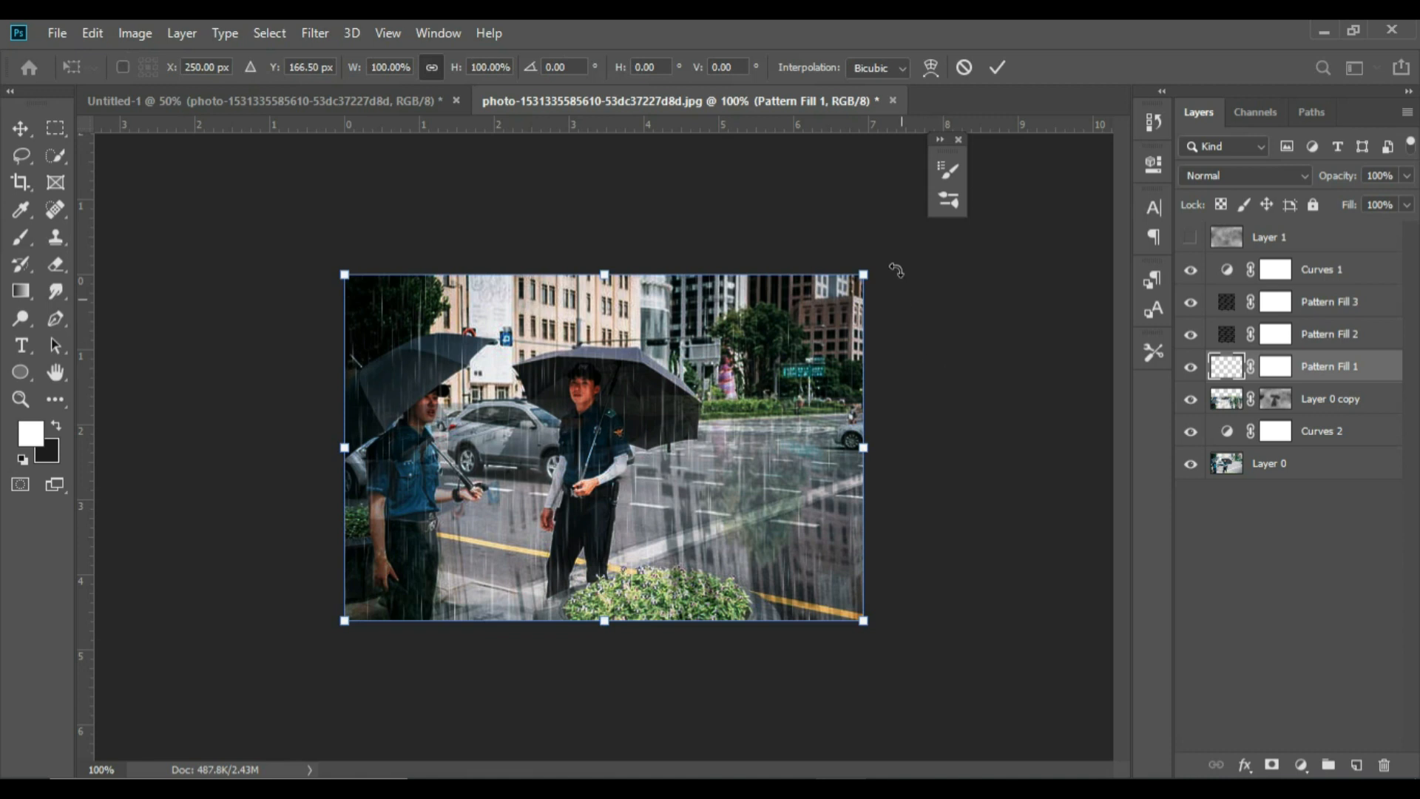
mouse_move(889, 247)
left_mouse_down()
mouse_move(872, 230)
mouse_move(891, 220)
left_mouse_up()
left_click_drag(358, 641, 310, 675)
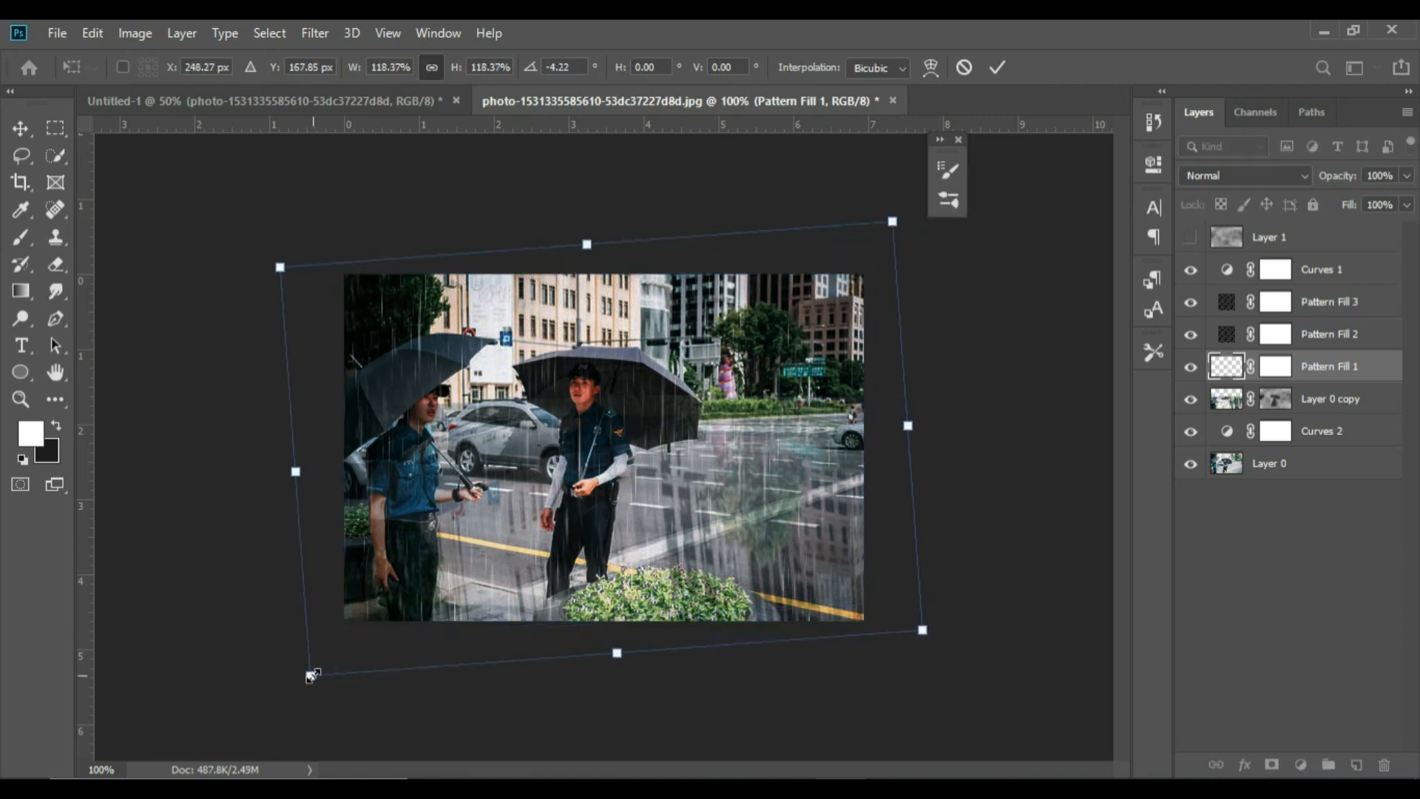
left_click(1201, 583)
Rasterize the Pattern Fill 2 layer, then rotate it about -3.6° and enlarge it to about 118% to extend past the photo's edges
left_click(1299, 331)
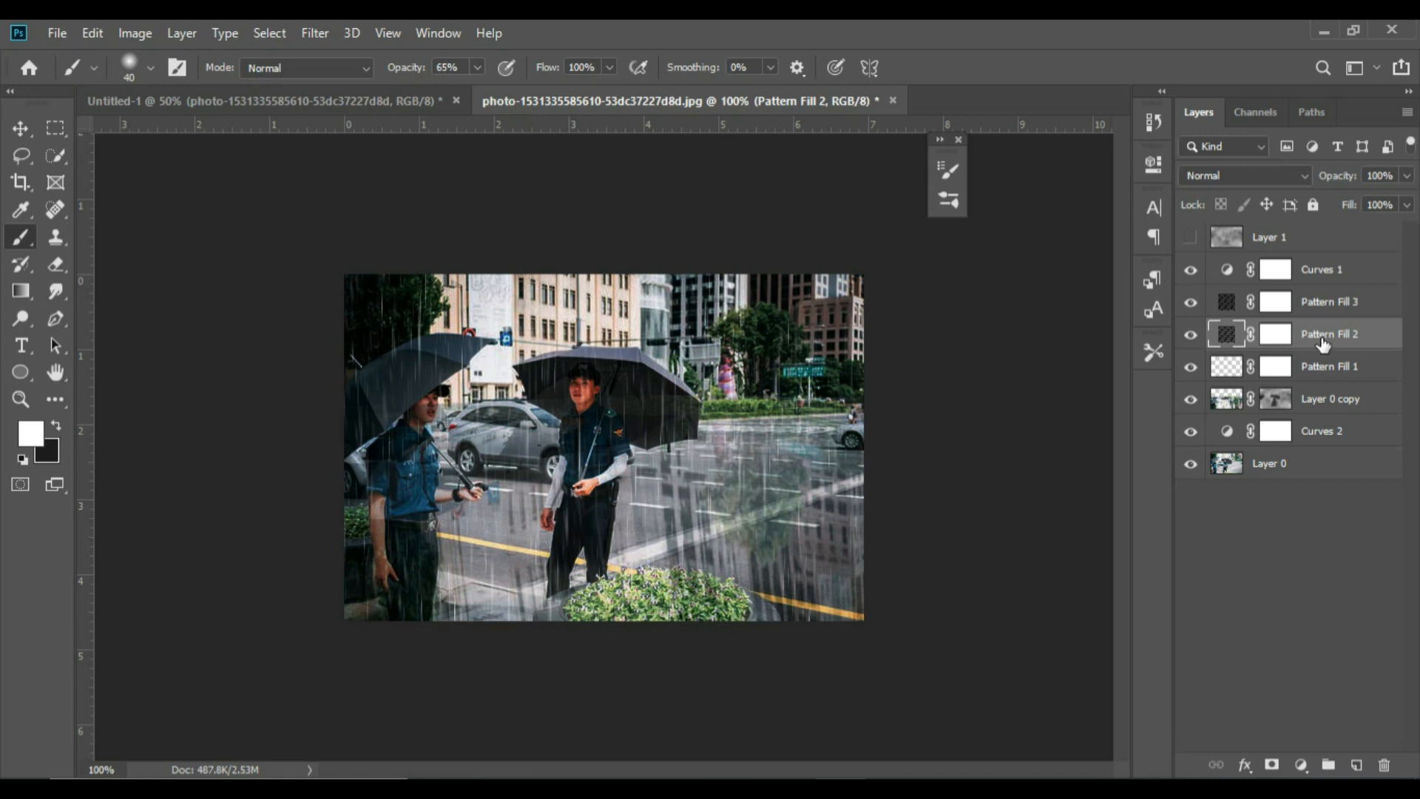
right_click(1321, 339)
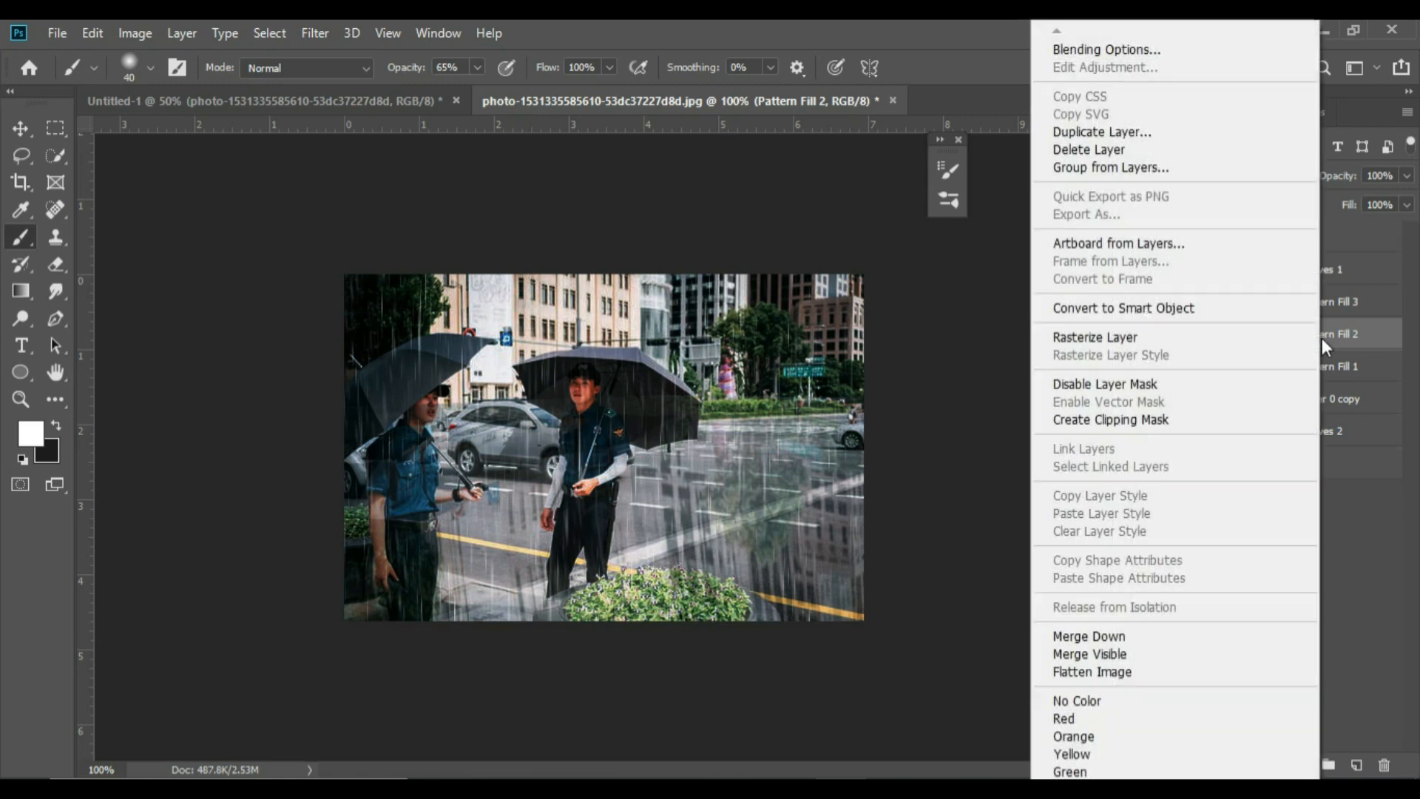
left_click(1233, 342)
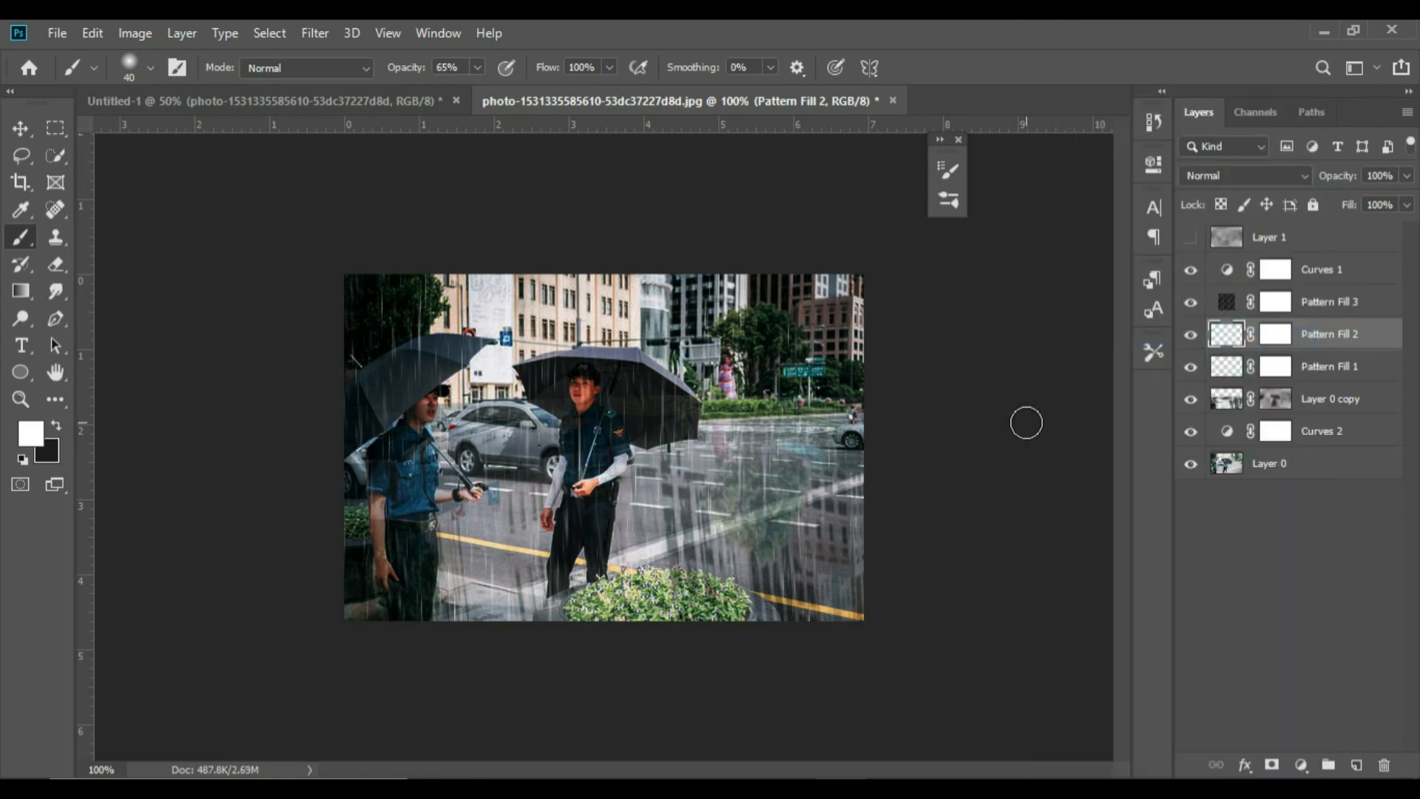
key("ctrl+t")
mouse_move(890, 244)
left_mouse_down()
mouse_move(867, 233)
mouse_move(894, 223)
left_mouse_up()
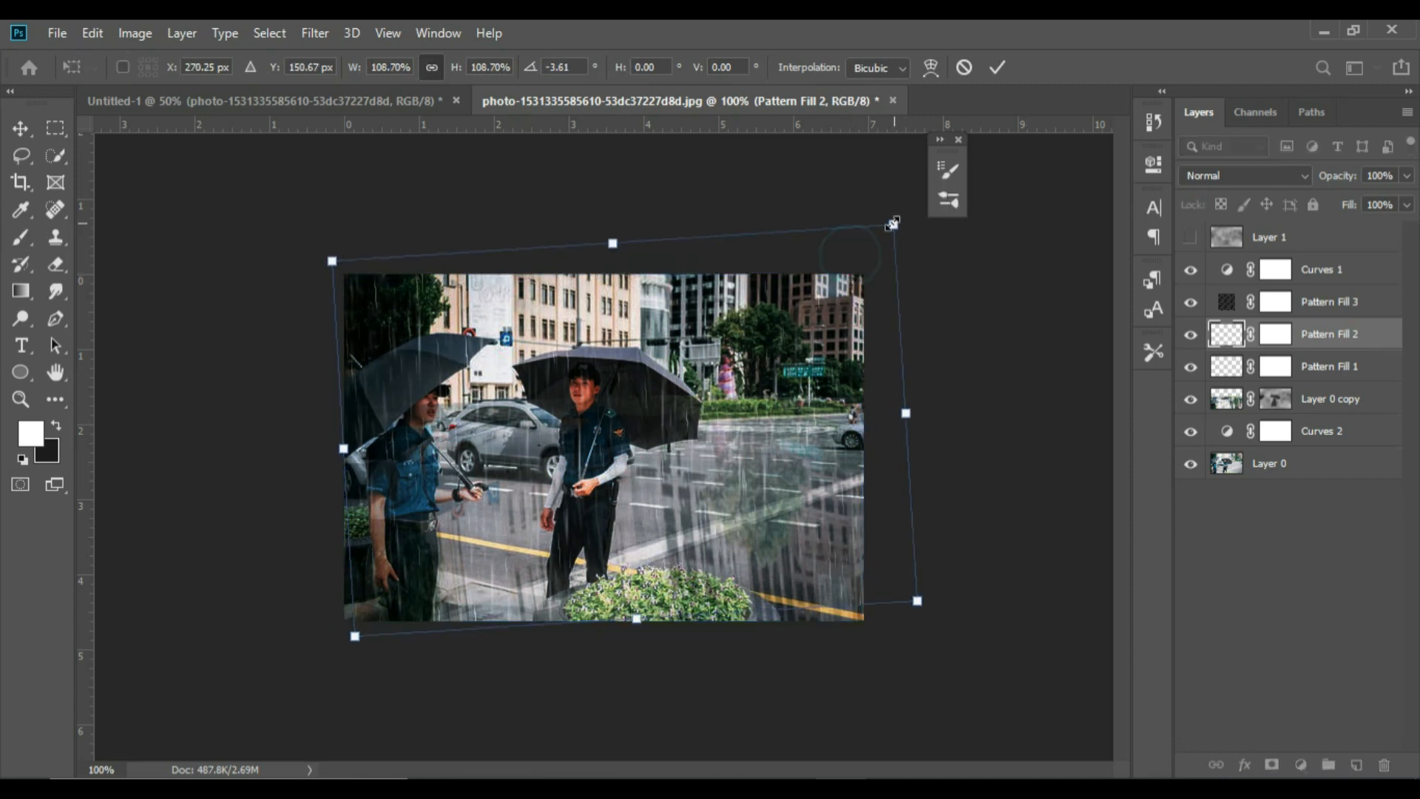
left_click_drag(353, 634, 310, 671)
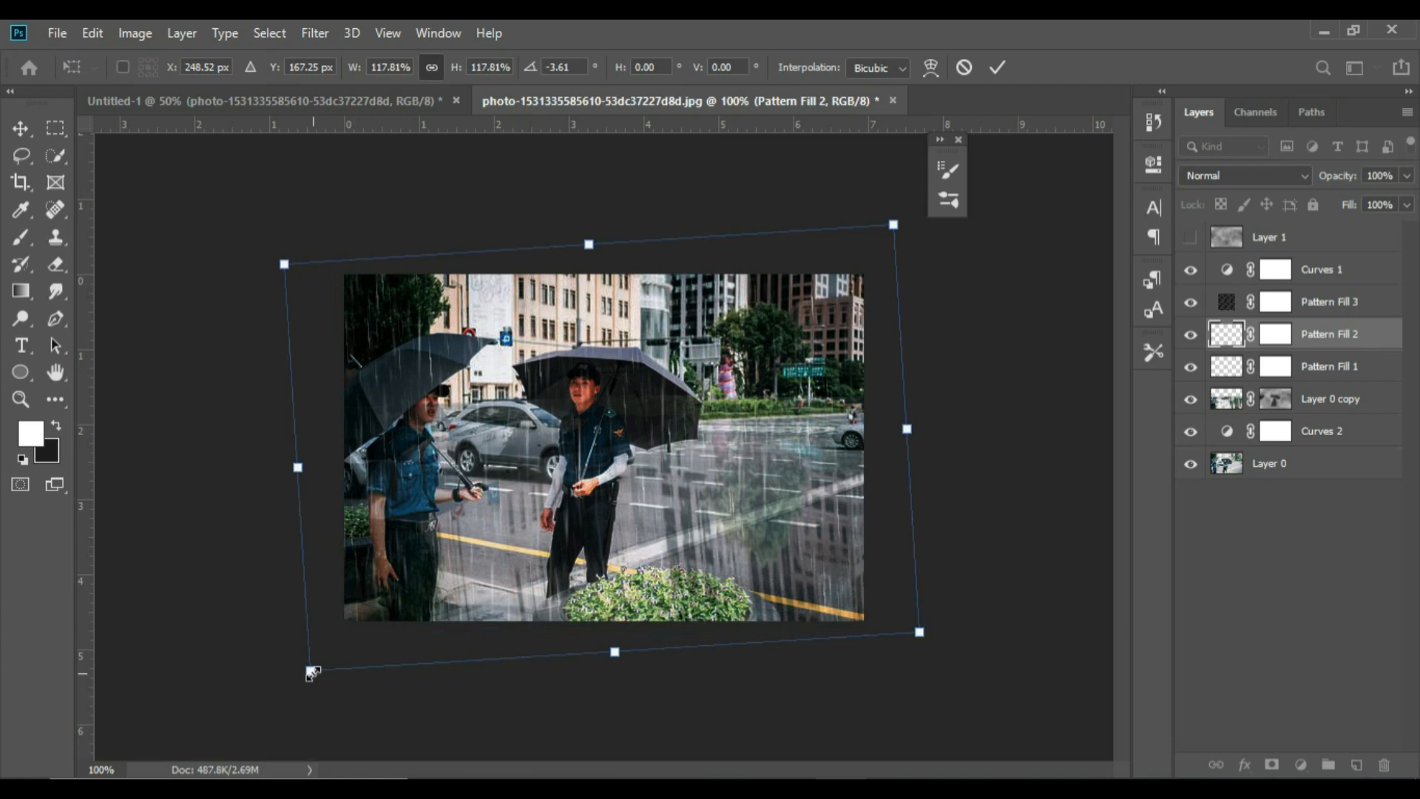
left_click(994, 73)
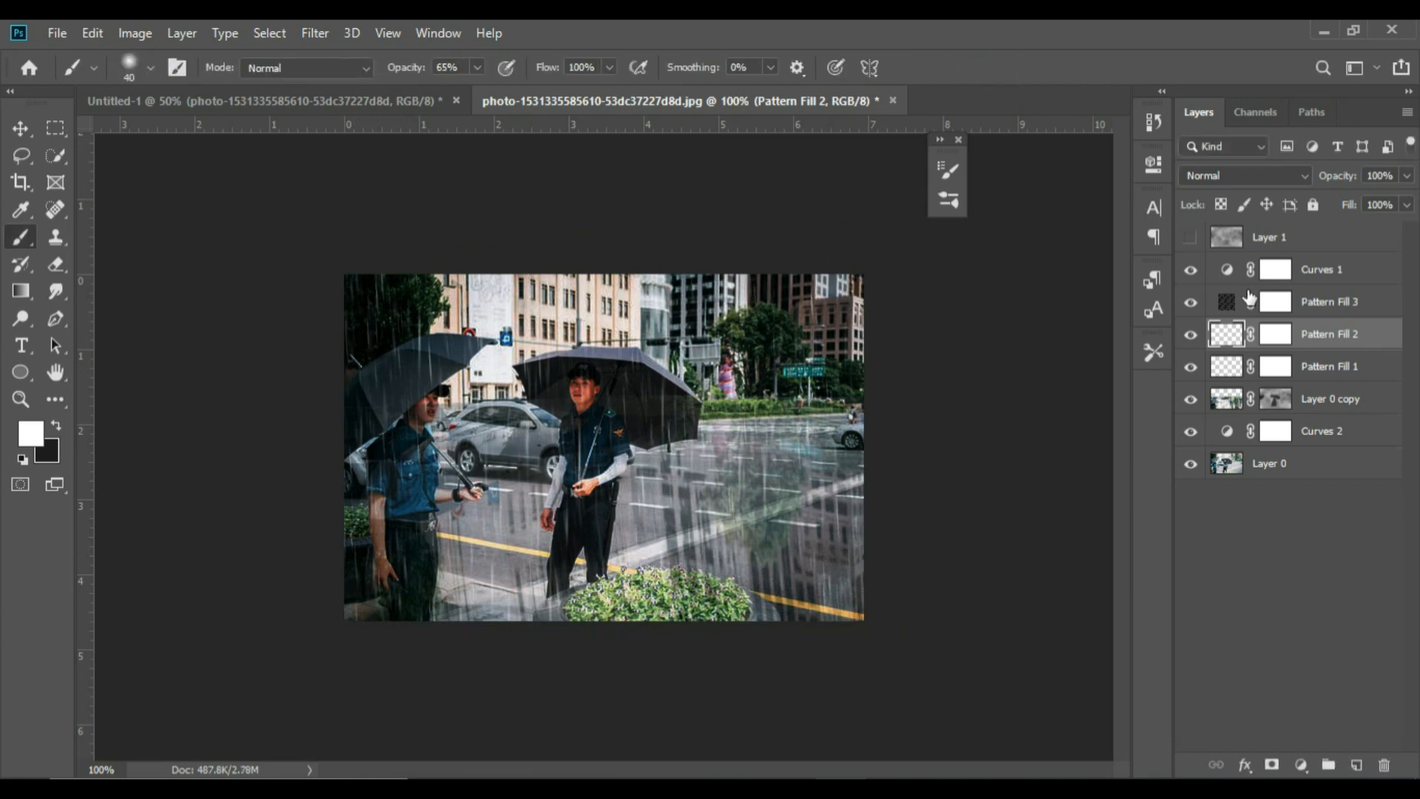
Rasterize the Pattern Fill 3 layer, then rotate it about -4.3° and enlarge it to cover the whole photo
left_click(1300, 303)
right_click(1299, 303)
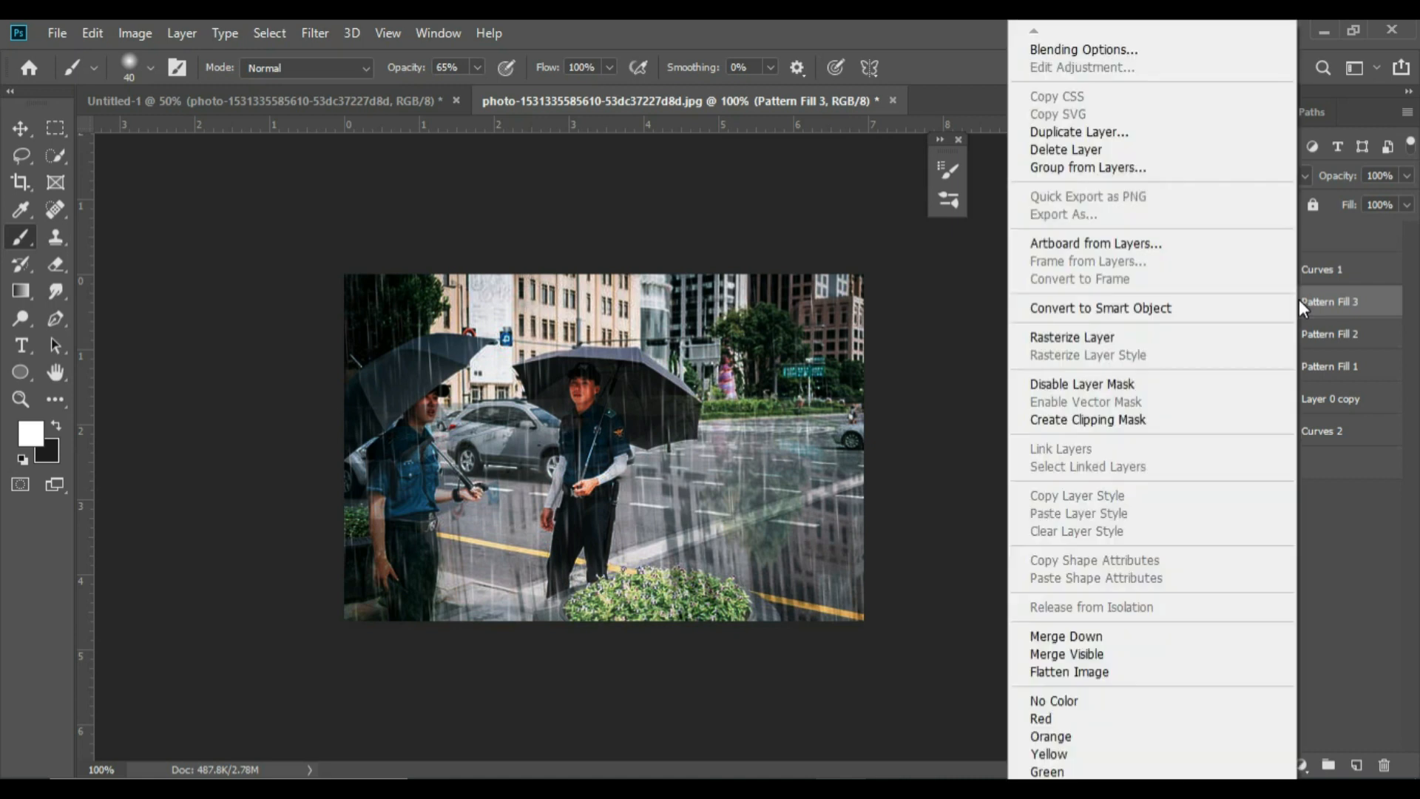
left_click(1212, 336)
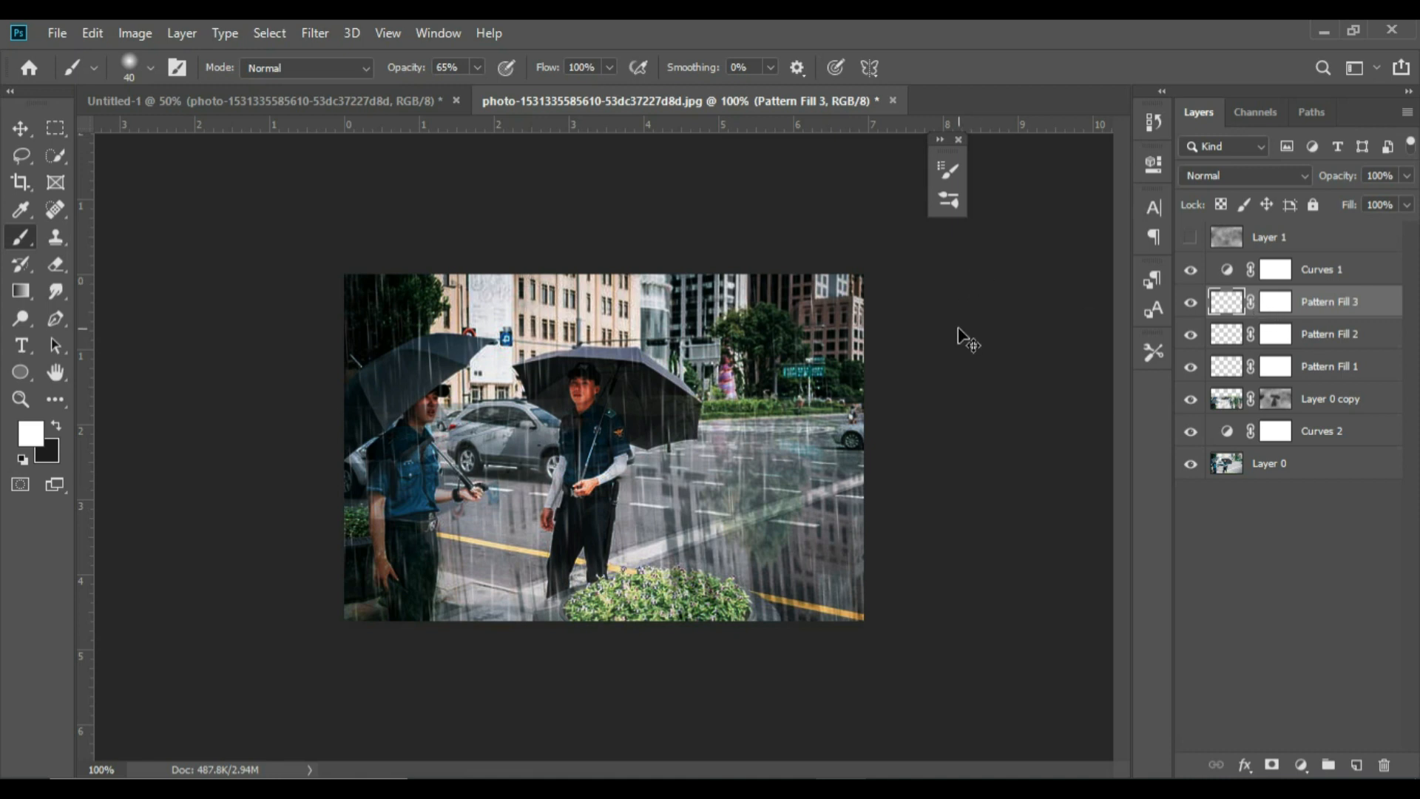
key("ctrl+t")
left_click_drag(917, 259, 886, 229)
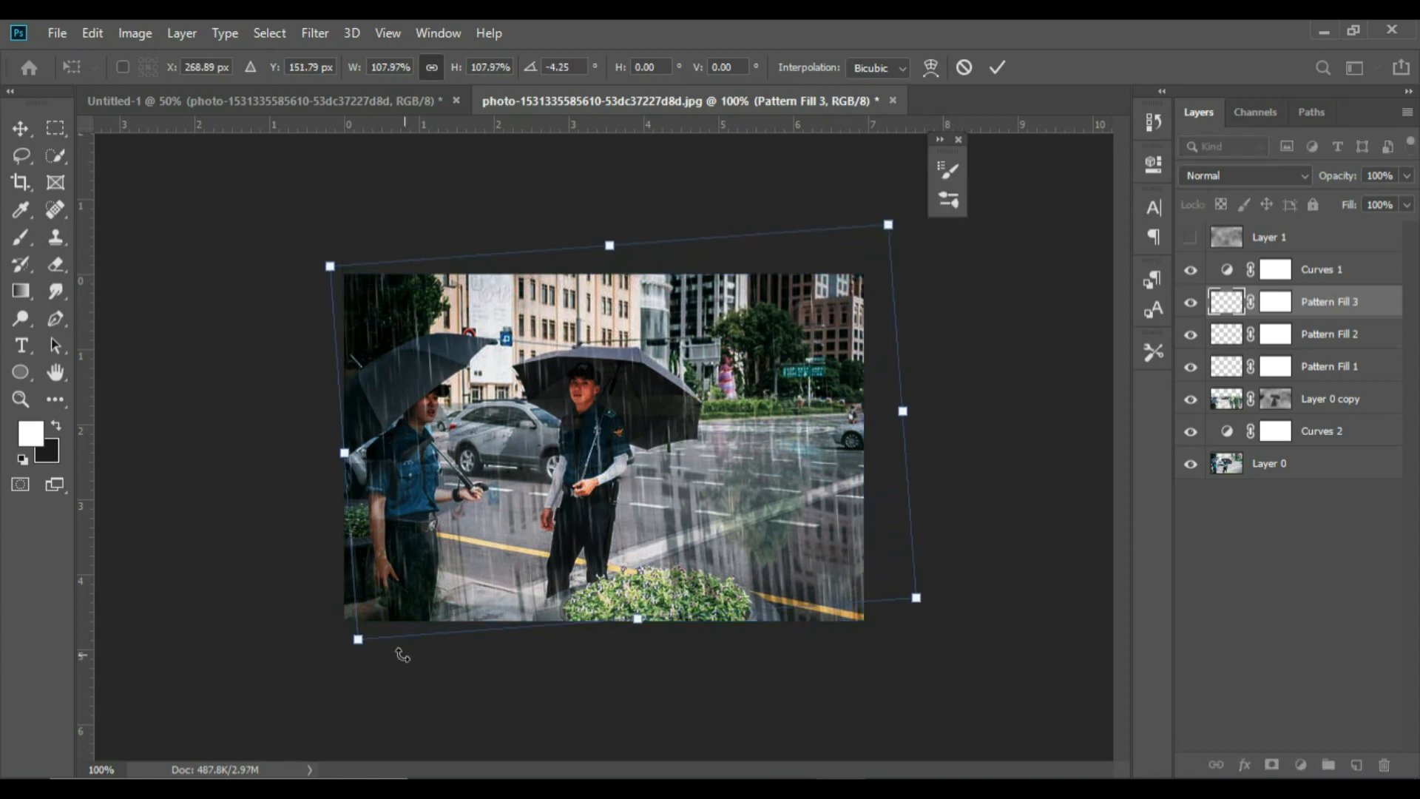
left_click_drag(360, 641, 312, 674)
left_click(998, 67)
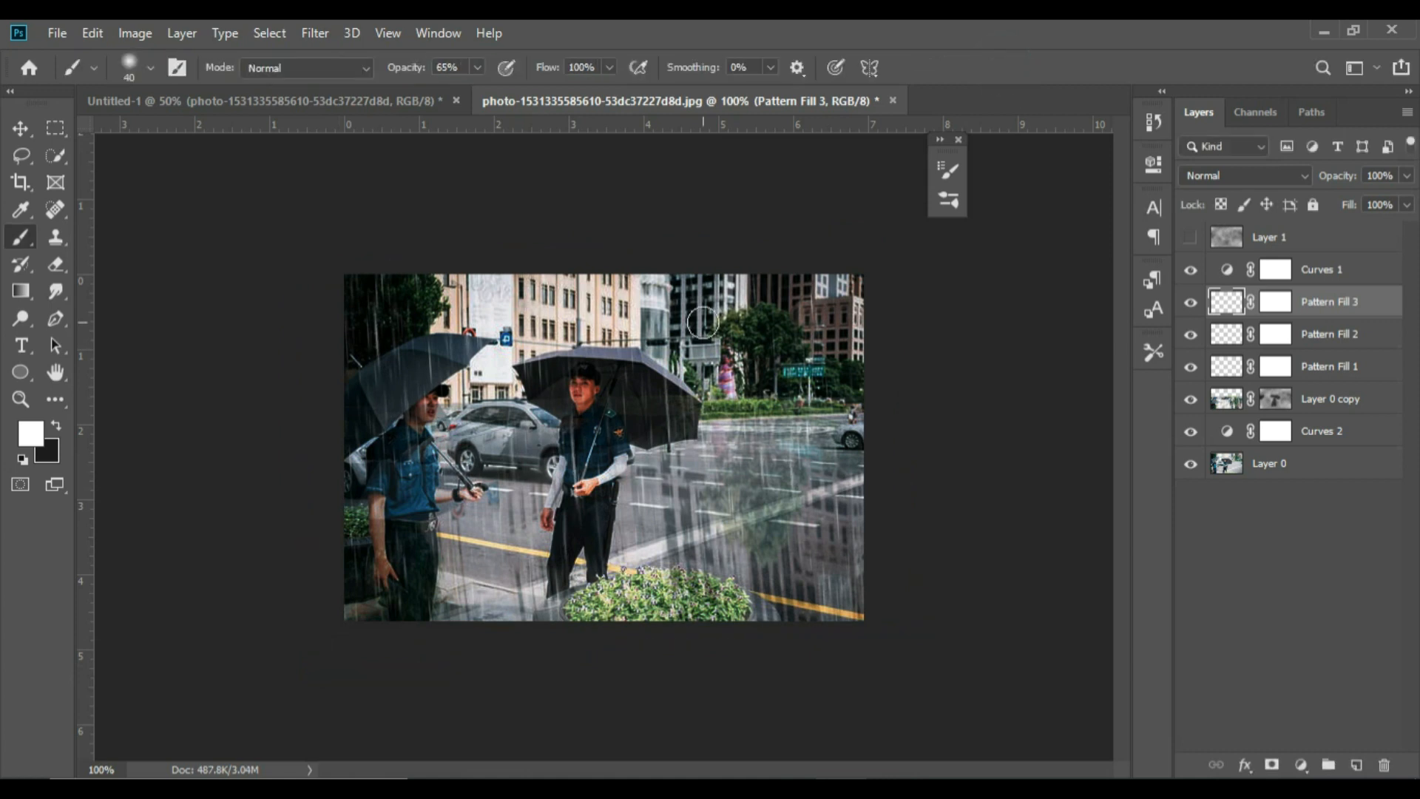
Add a new empty layer directly above the Pattern Fill 3 layer for painting puddle ripples
key("ctrl+plus")
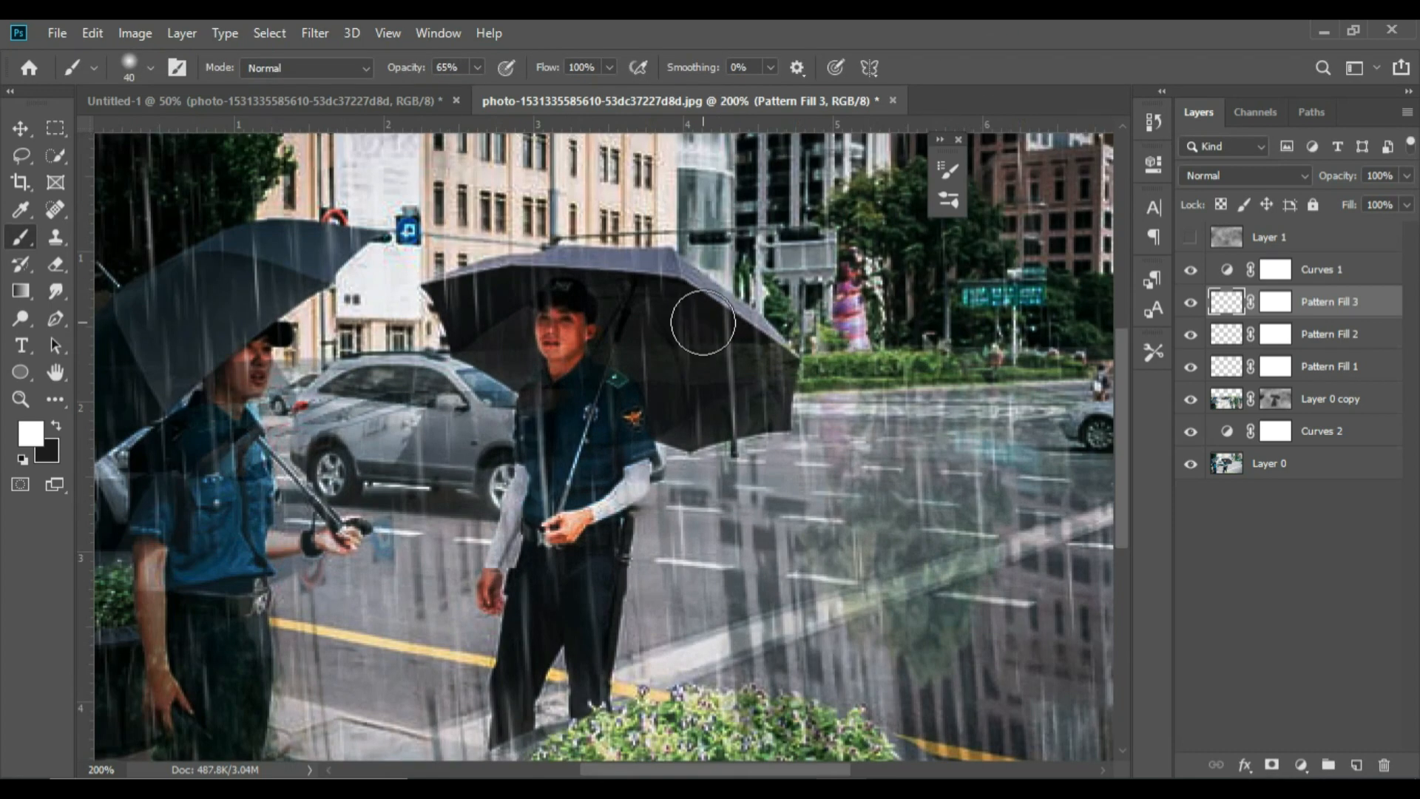
left_click_drag(596, 774, 570, 774)
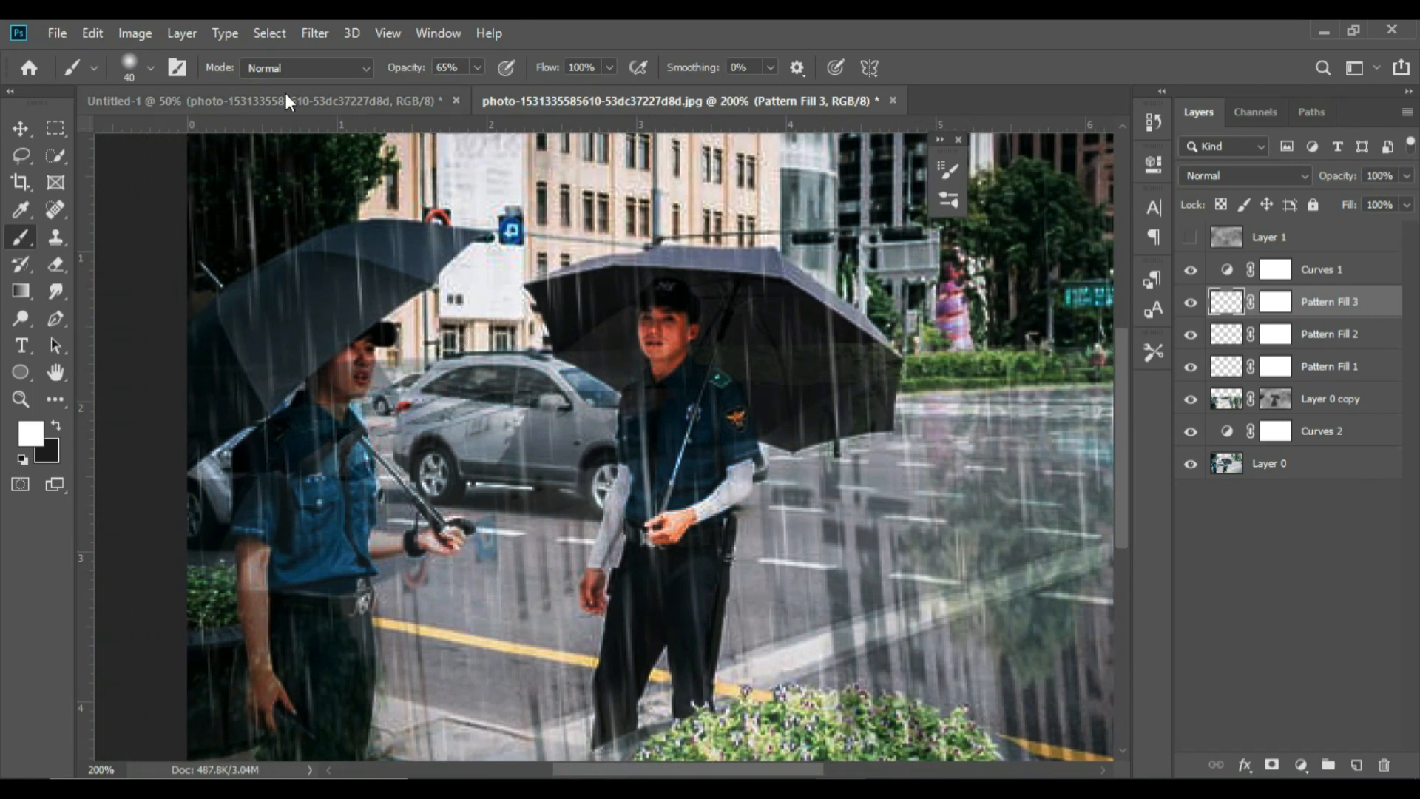
left_click(150, 70)
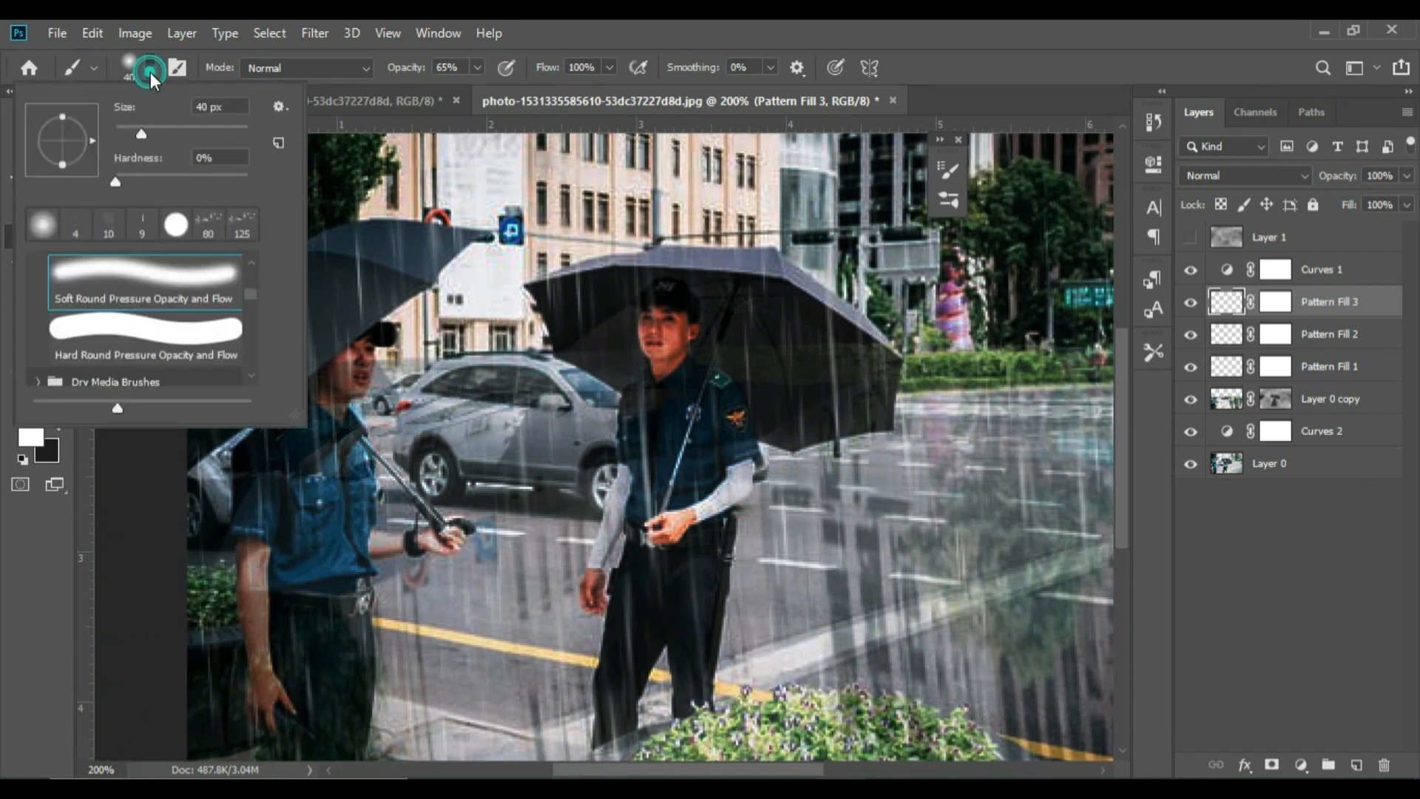
left_click(251, 346)
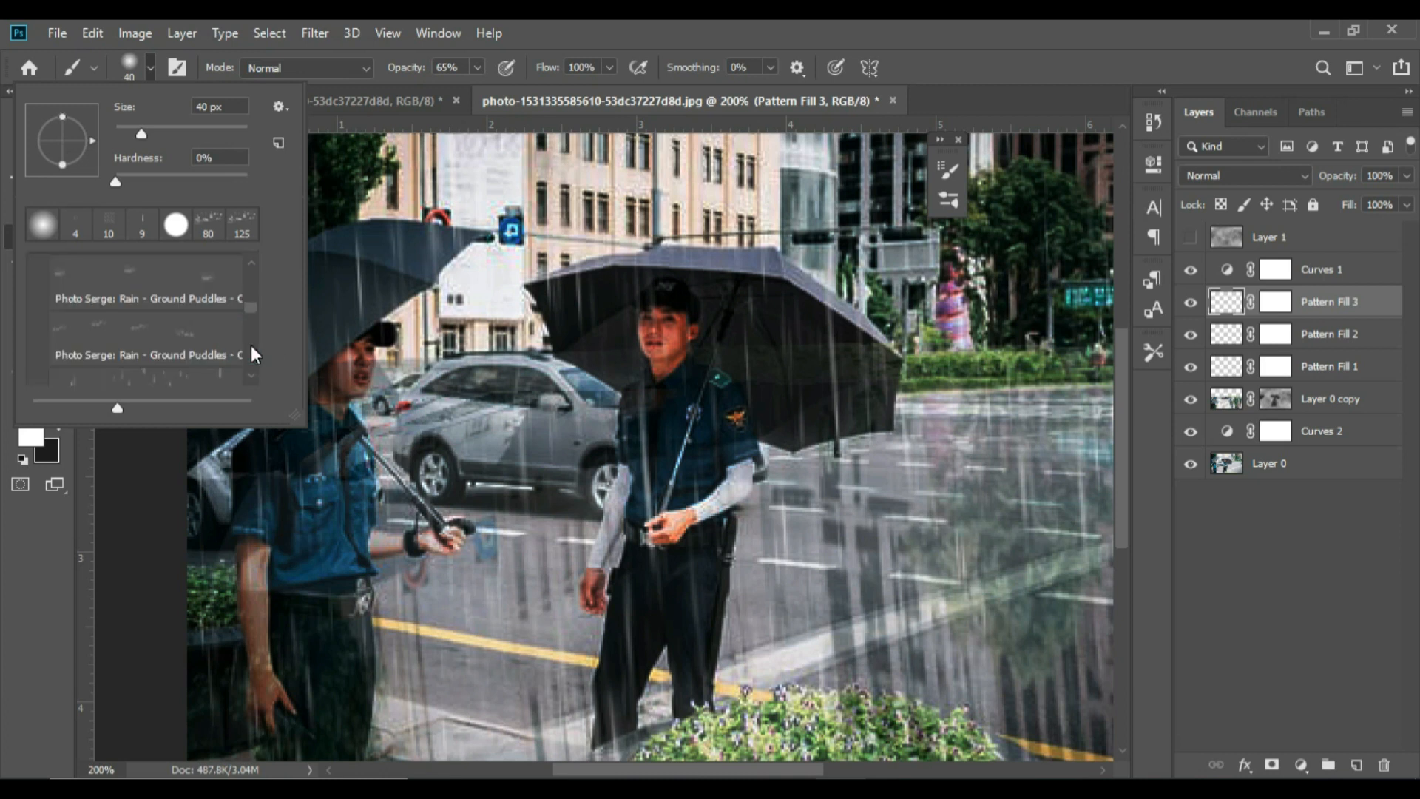
left_click(1353, 766)
left_click(1354, 766)
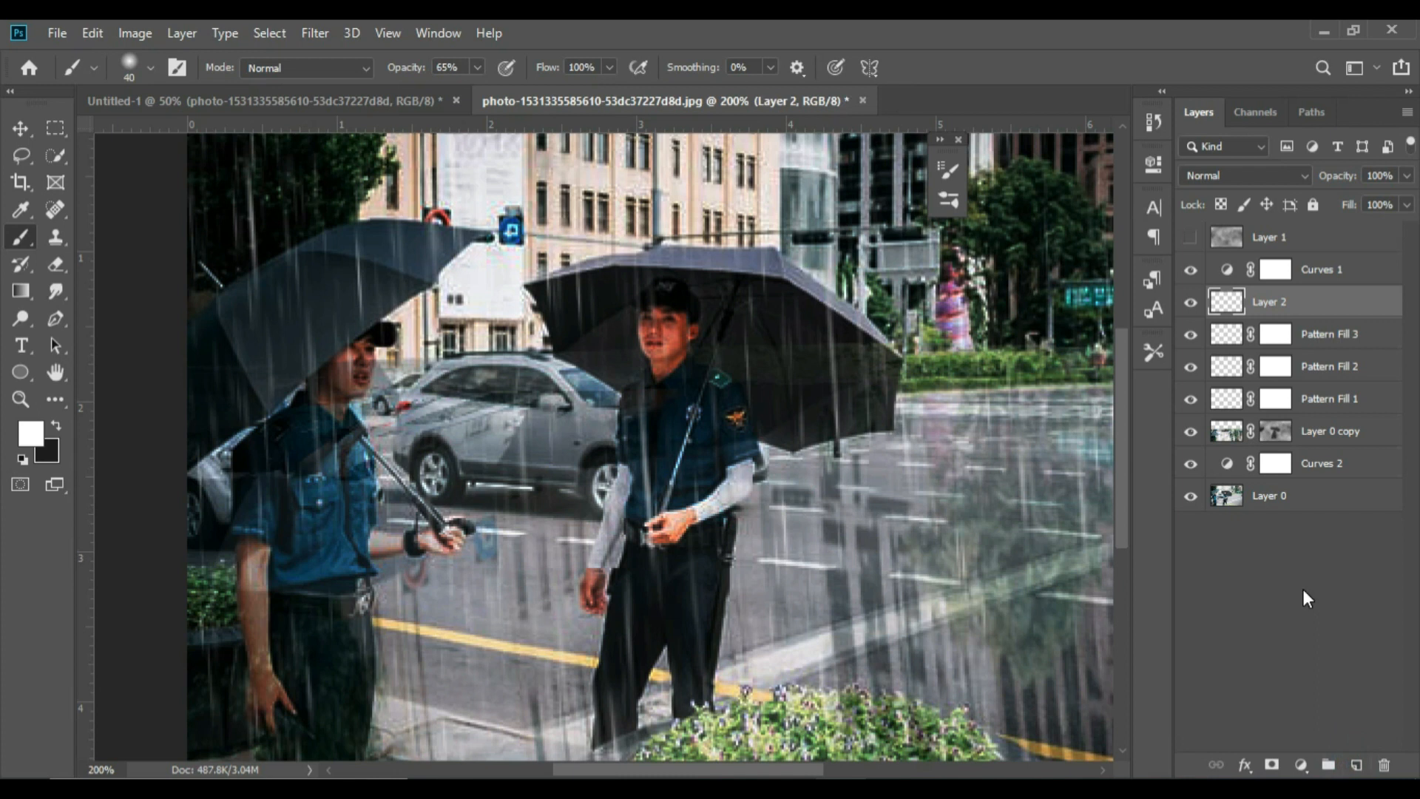
Choose the 465 px Photo Serge: Rain - Ground Puddles brush from the Rain Lite set and make Layer 2 the painting target
left_click(151, 67)
left_click(255, 369)
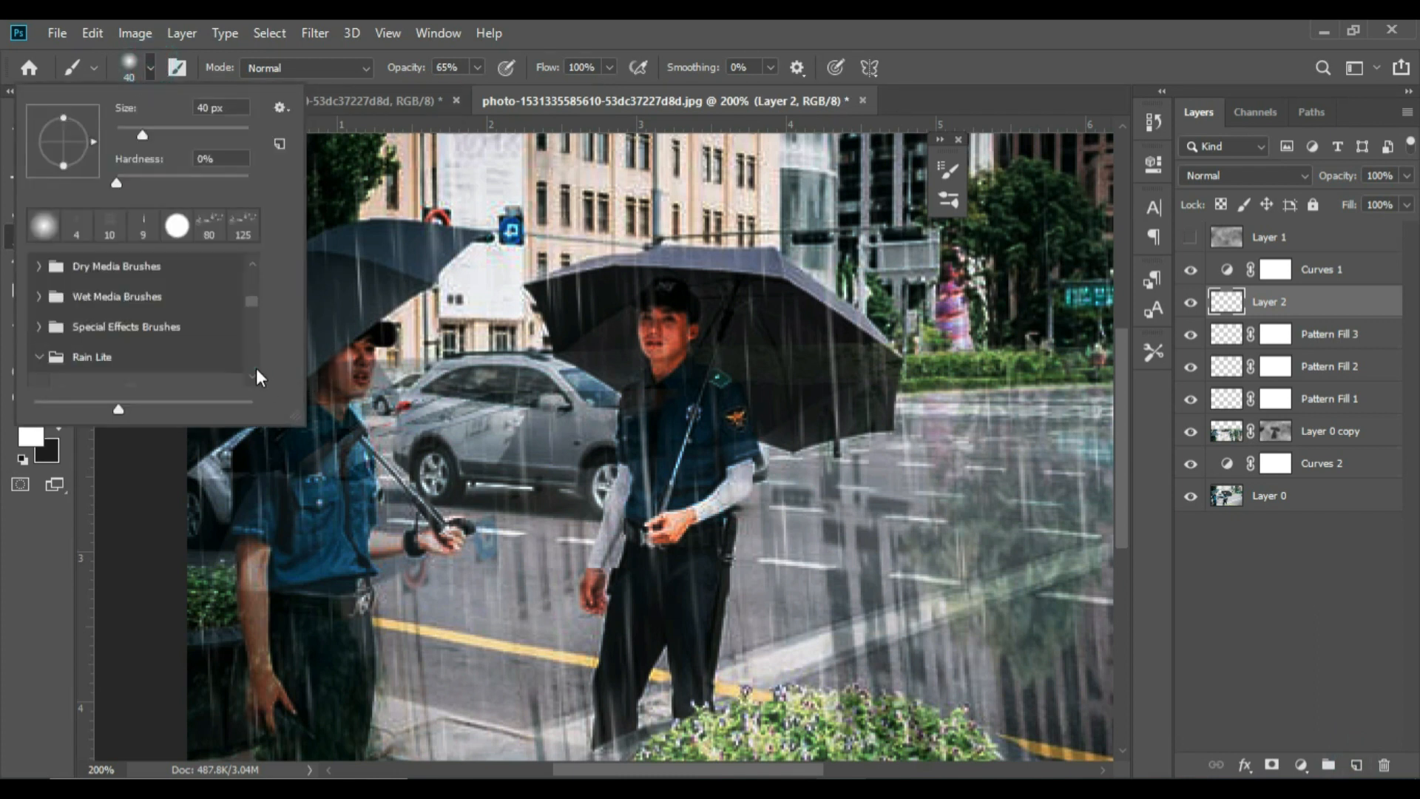
left_click(255, 374)
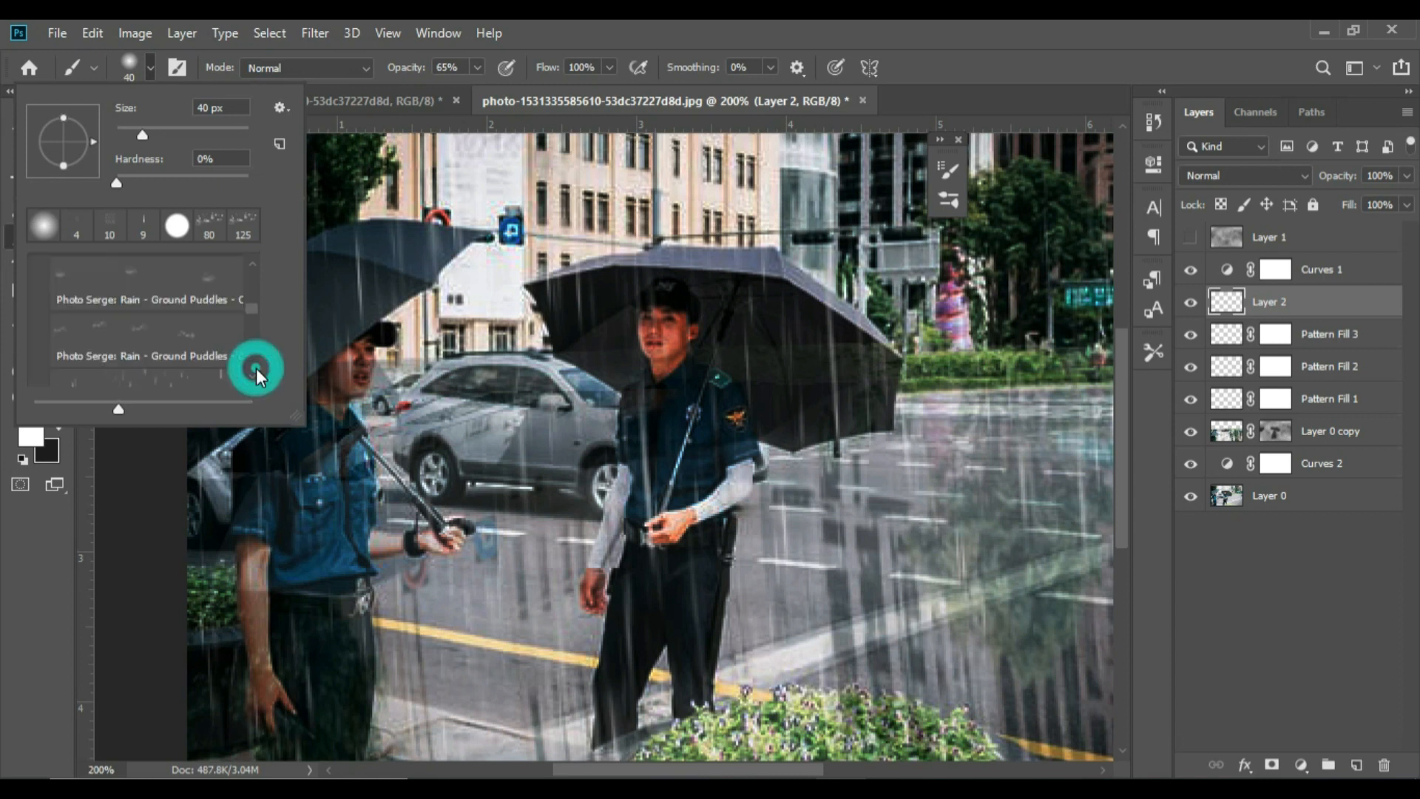
left_click(180, 343)
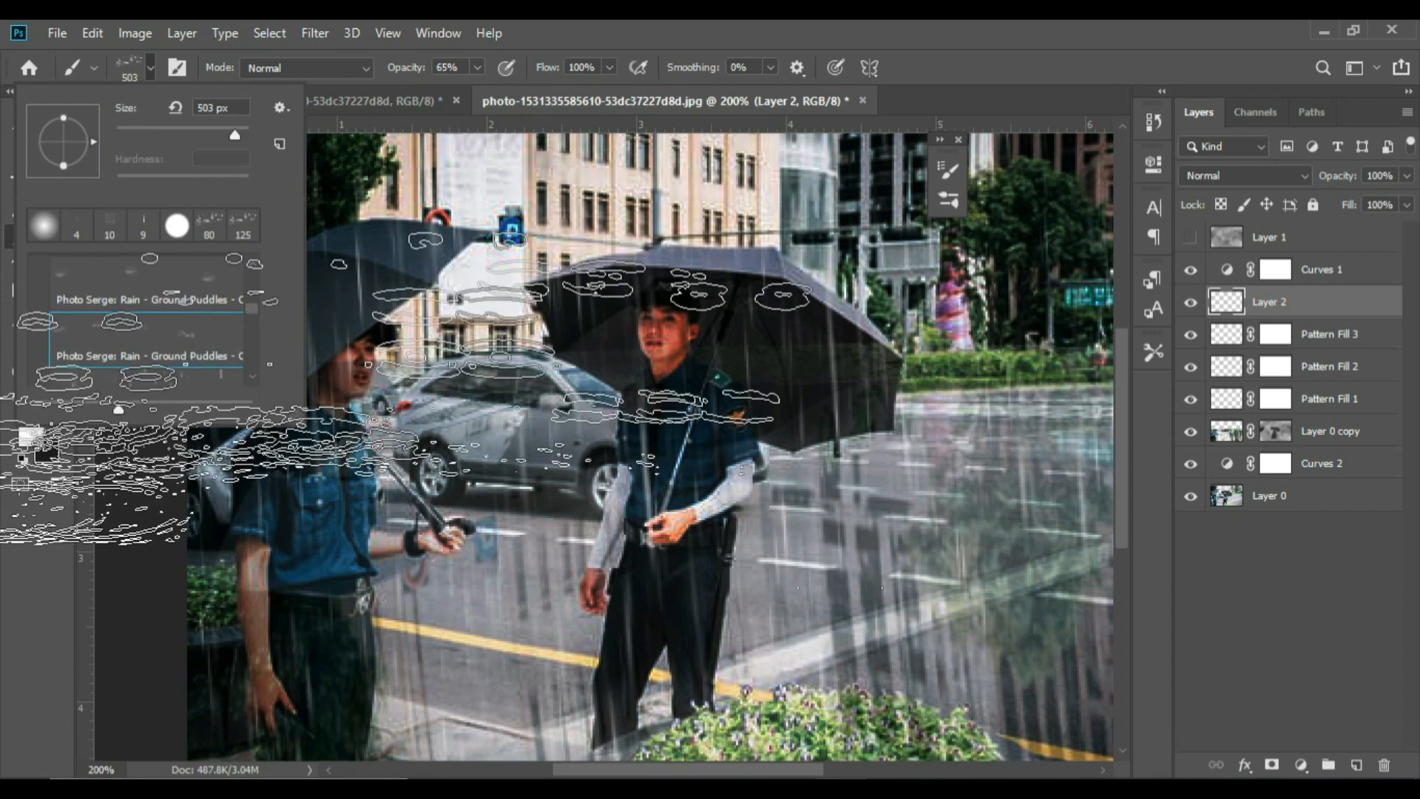
left_click(202, 278)
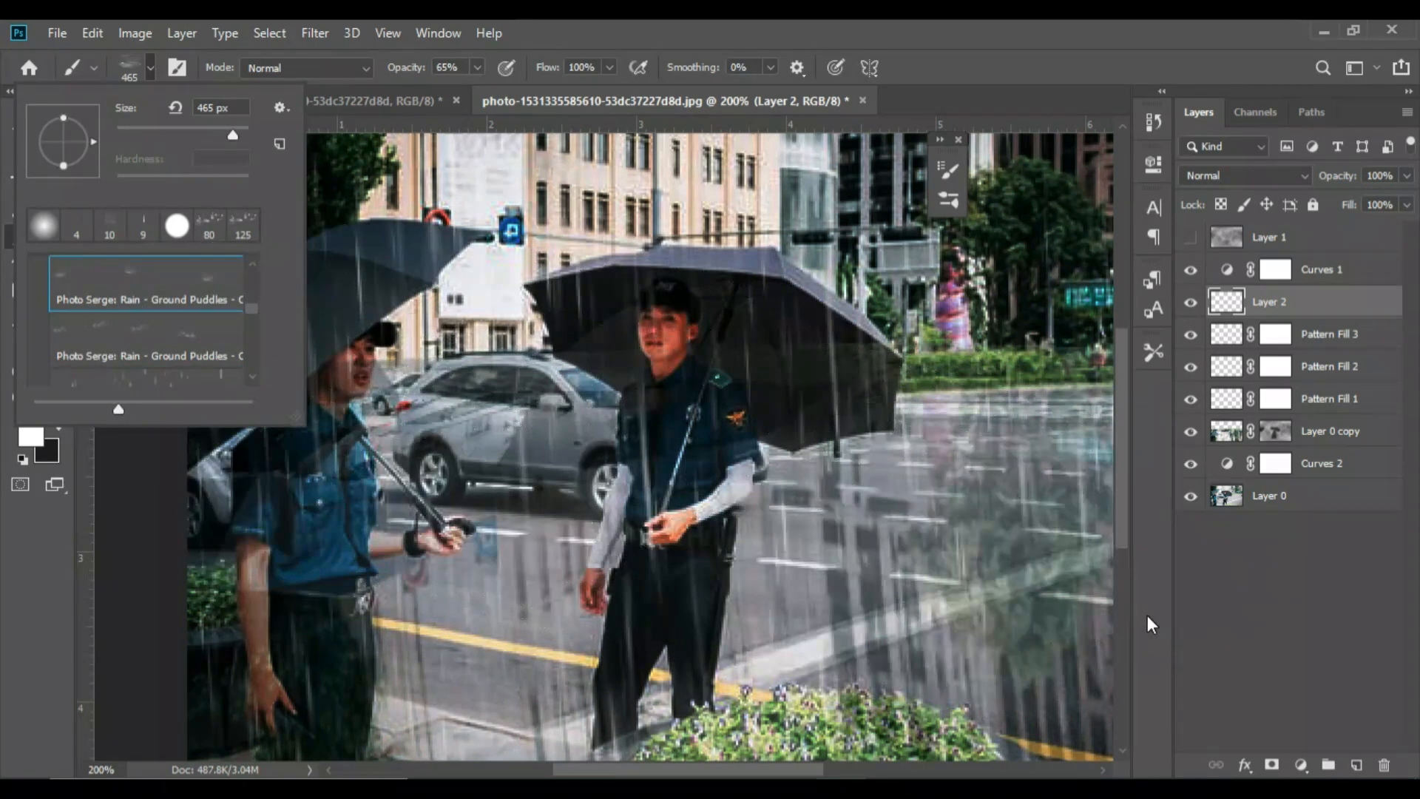
left_click(1222, 619)
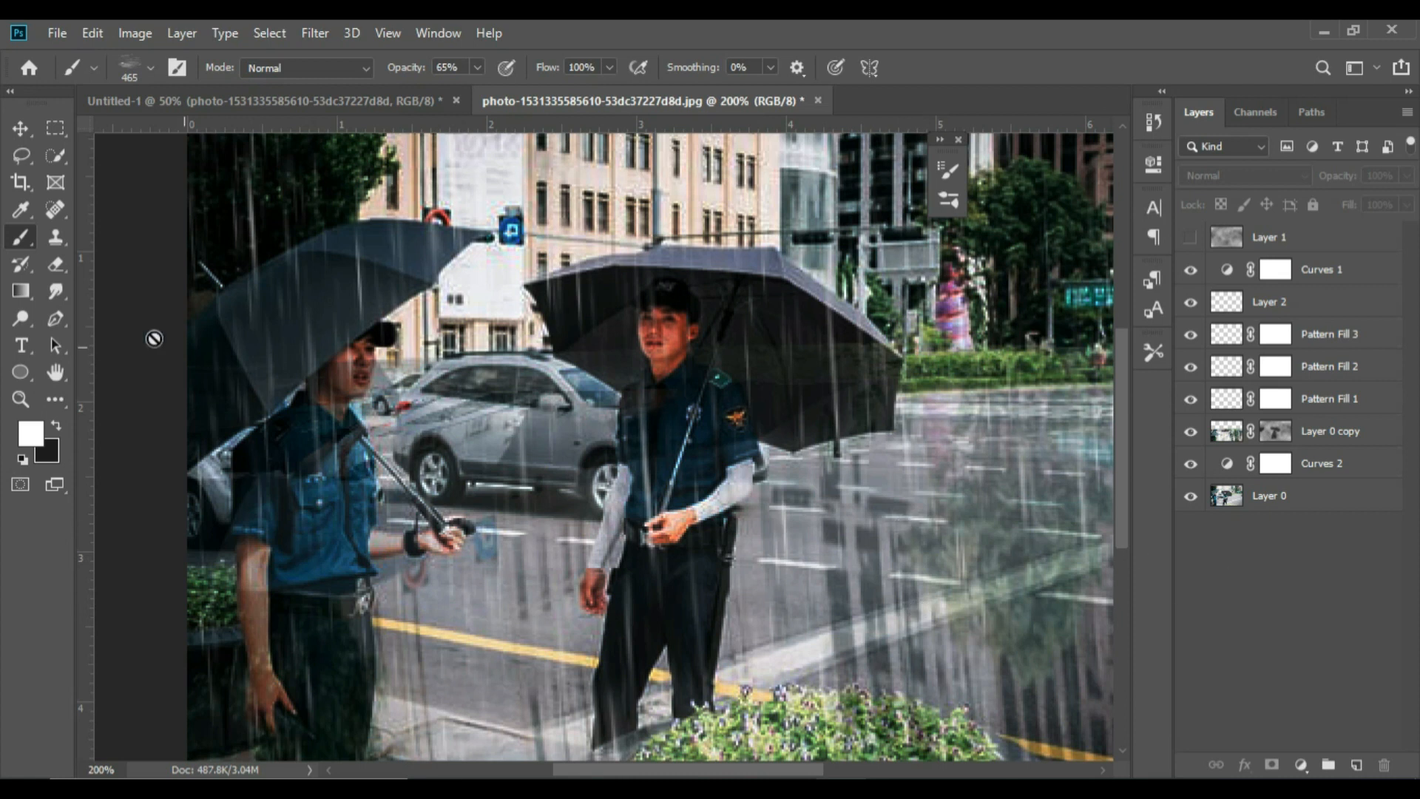
left_click(1227, 323)
left_click(1227, 323, "ctrl")
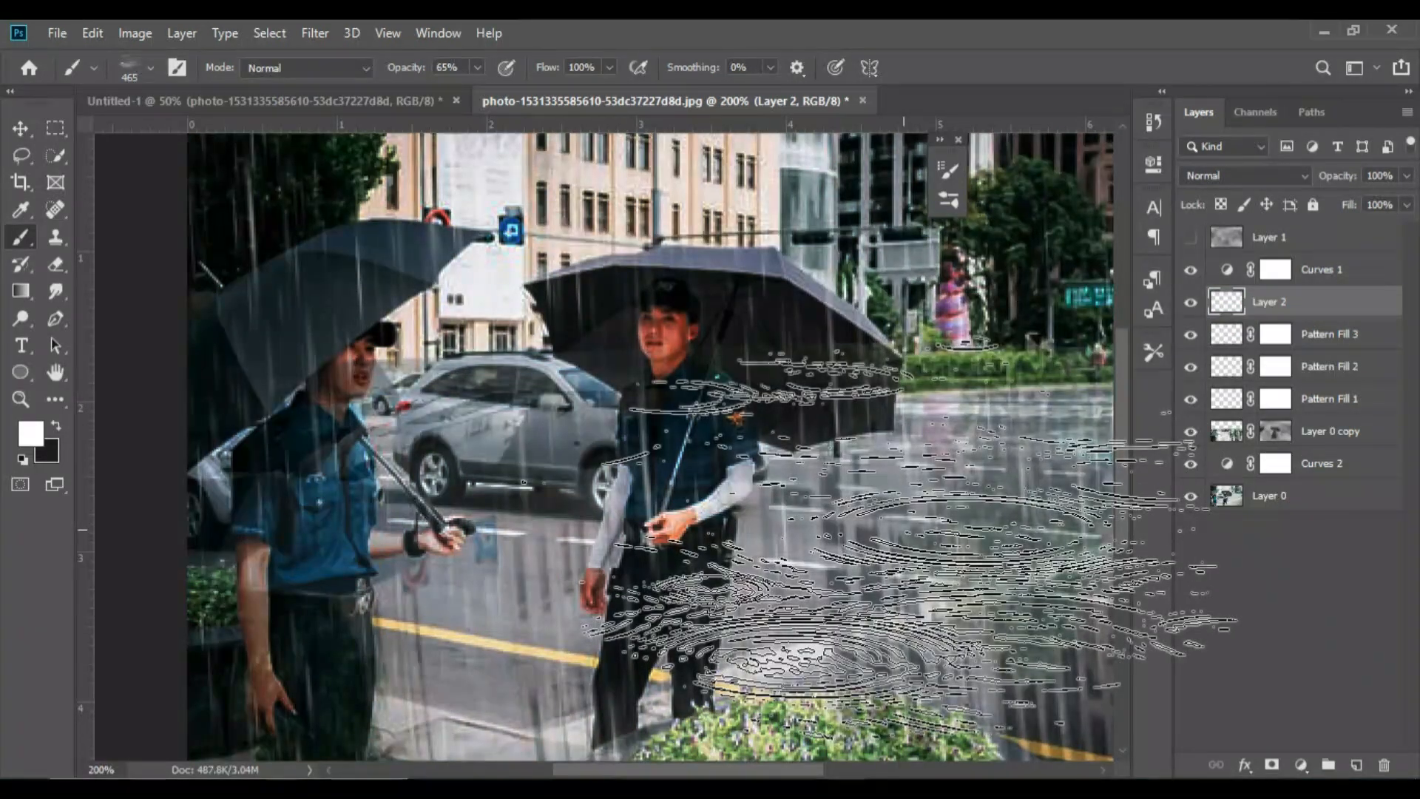
Stamp puddle ripples on the road on Layer 2, in the foreground at 465 px and farther back at 200 px
key("ctrl+minus")
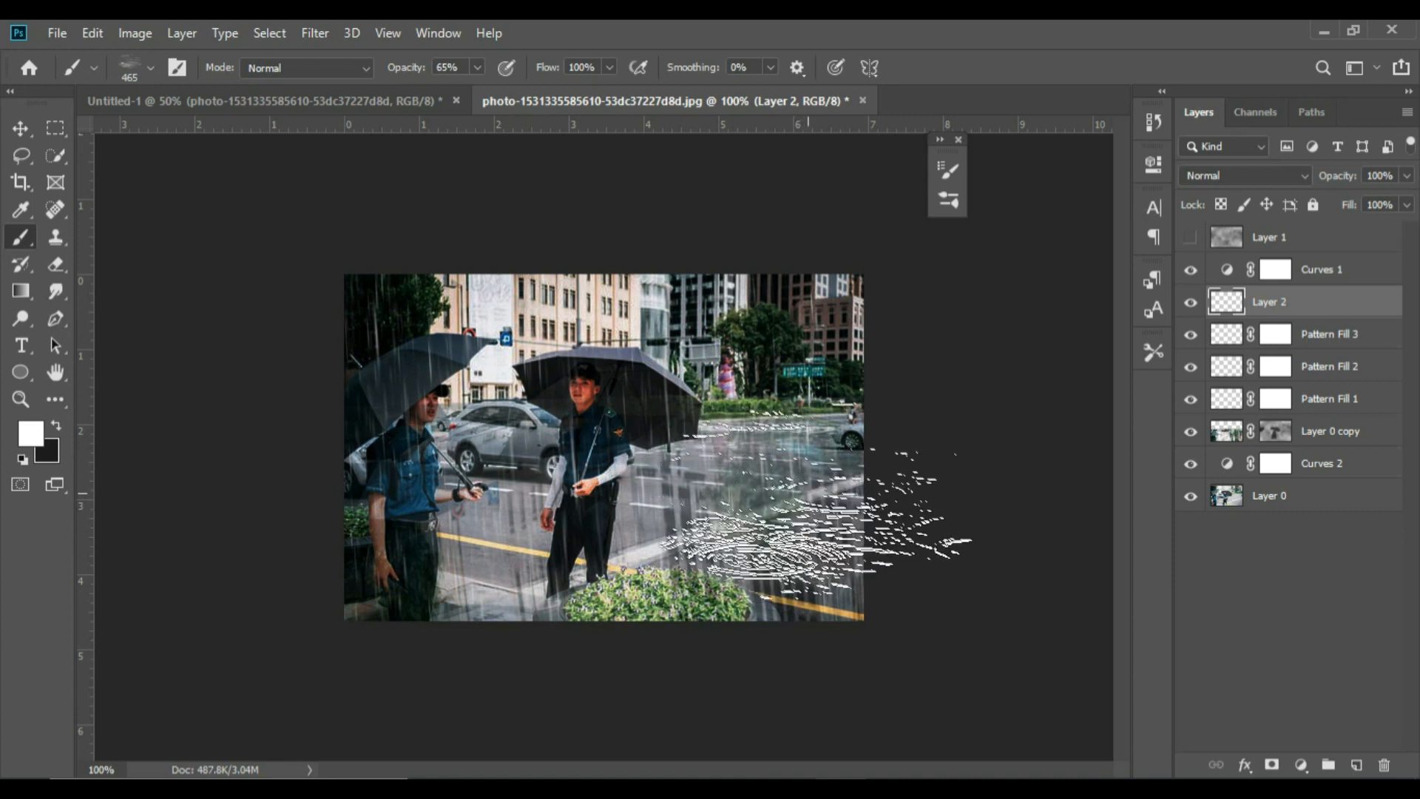
left_click(823, 506)
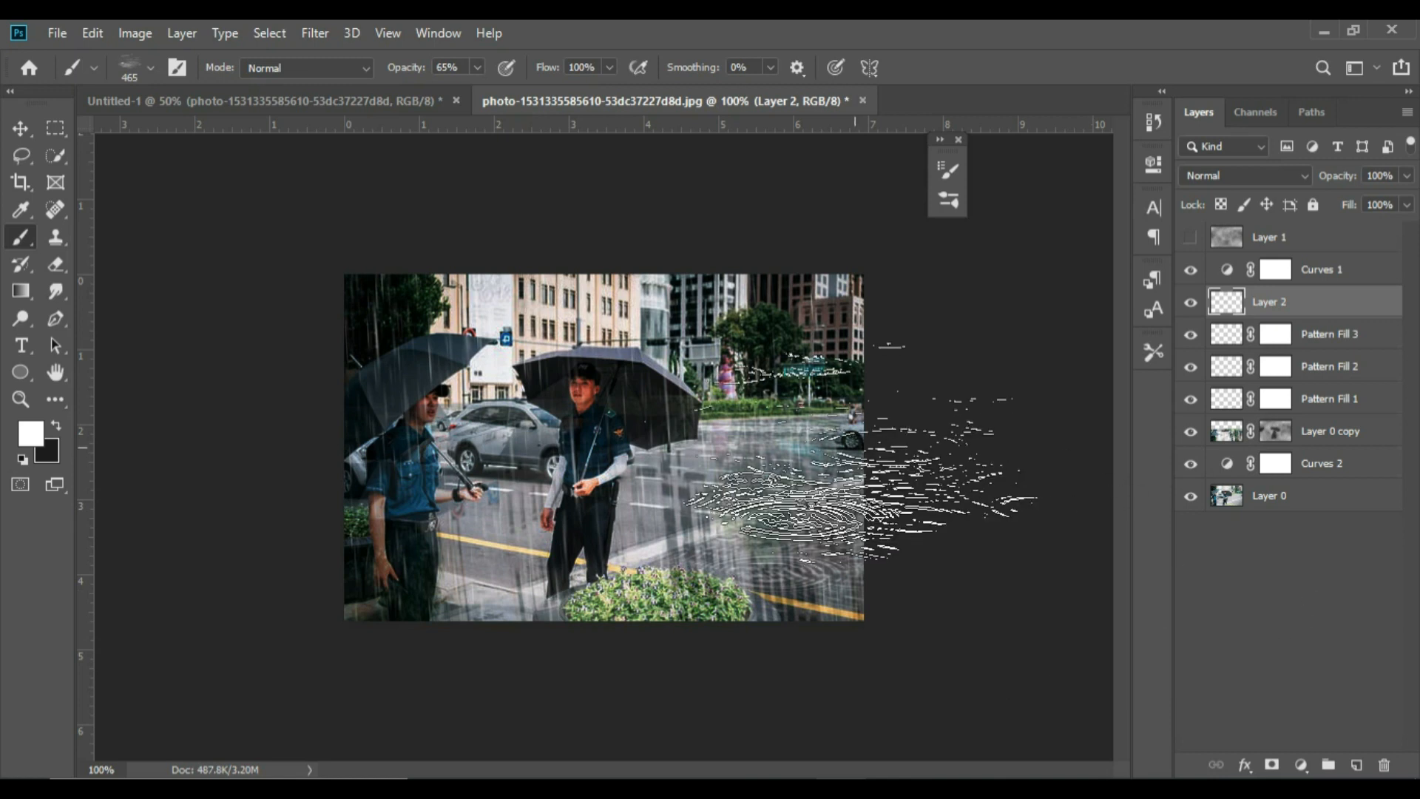
key("bracketleft")
key("bracketleft")
key("bracketleft")
key("bracketleft")
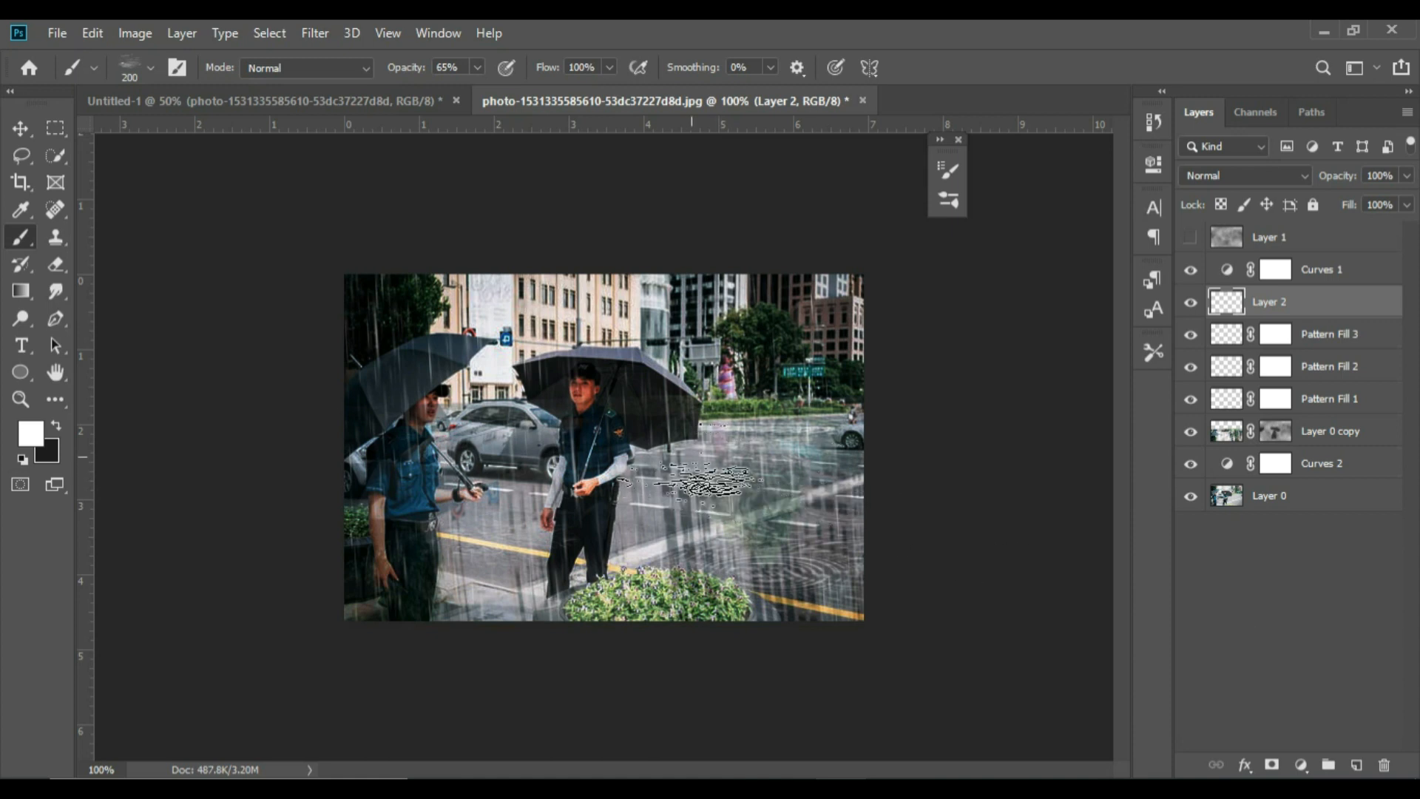
left_click(702, 460)
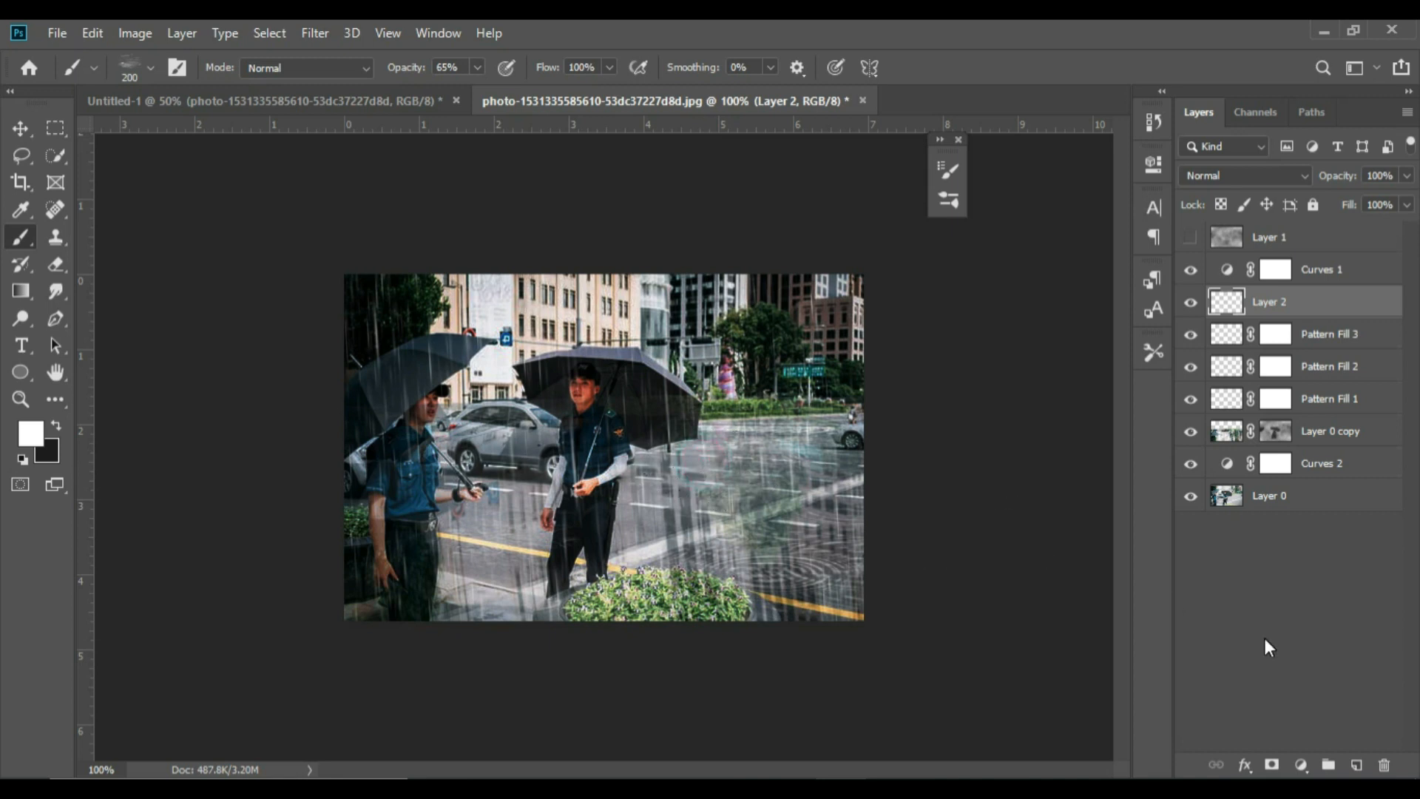
Choose brush 1 from the Rain Photoshop Brushes 1 set for painting on Layer 2
left_click(147, 62)
left_click(256, 373)
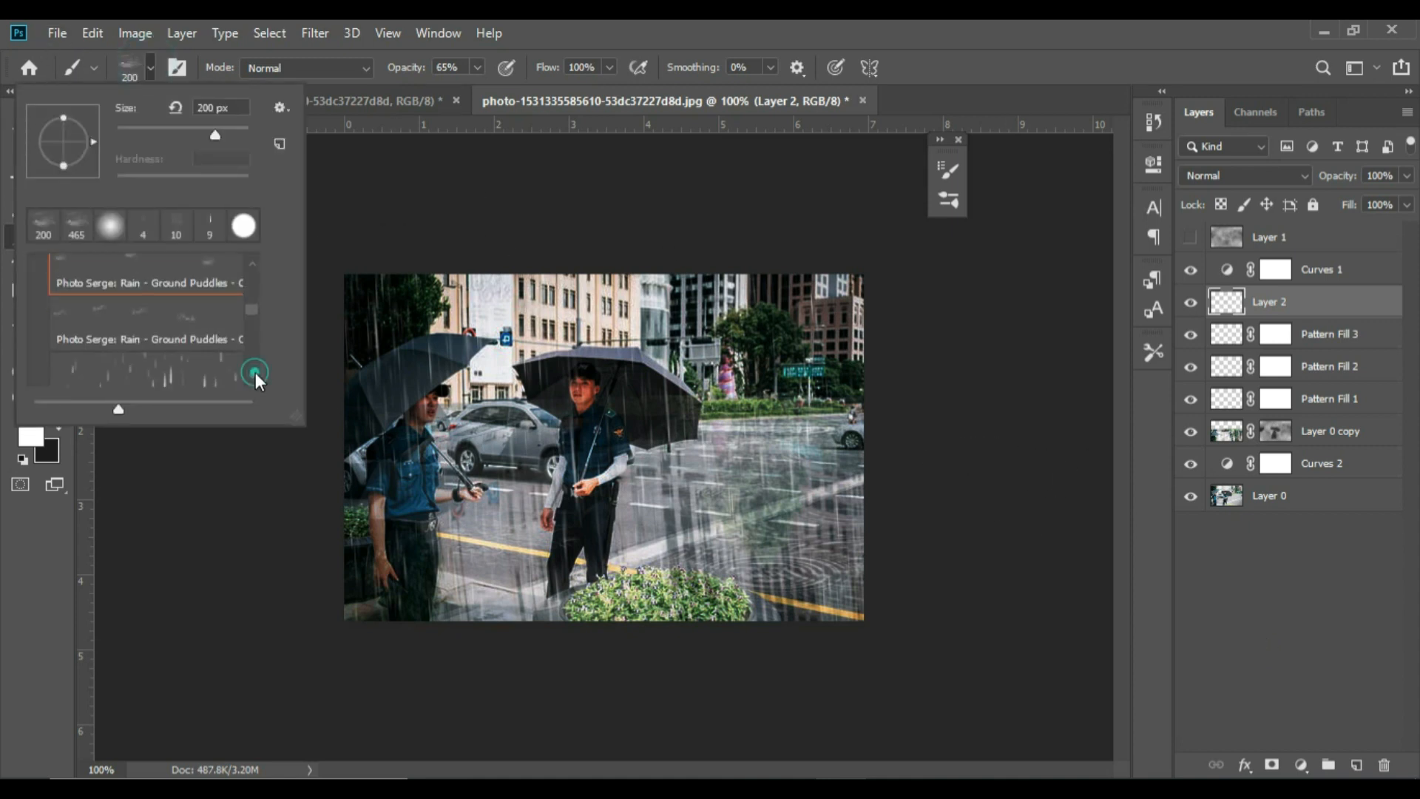
left_click(255, 371)
left_click(255, 371)
left_click(255, 372)
left_click(255, 372)
left_click(255, 371)
left_click(255, 372)
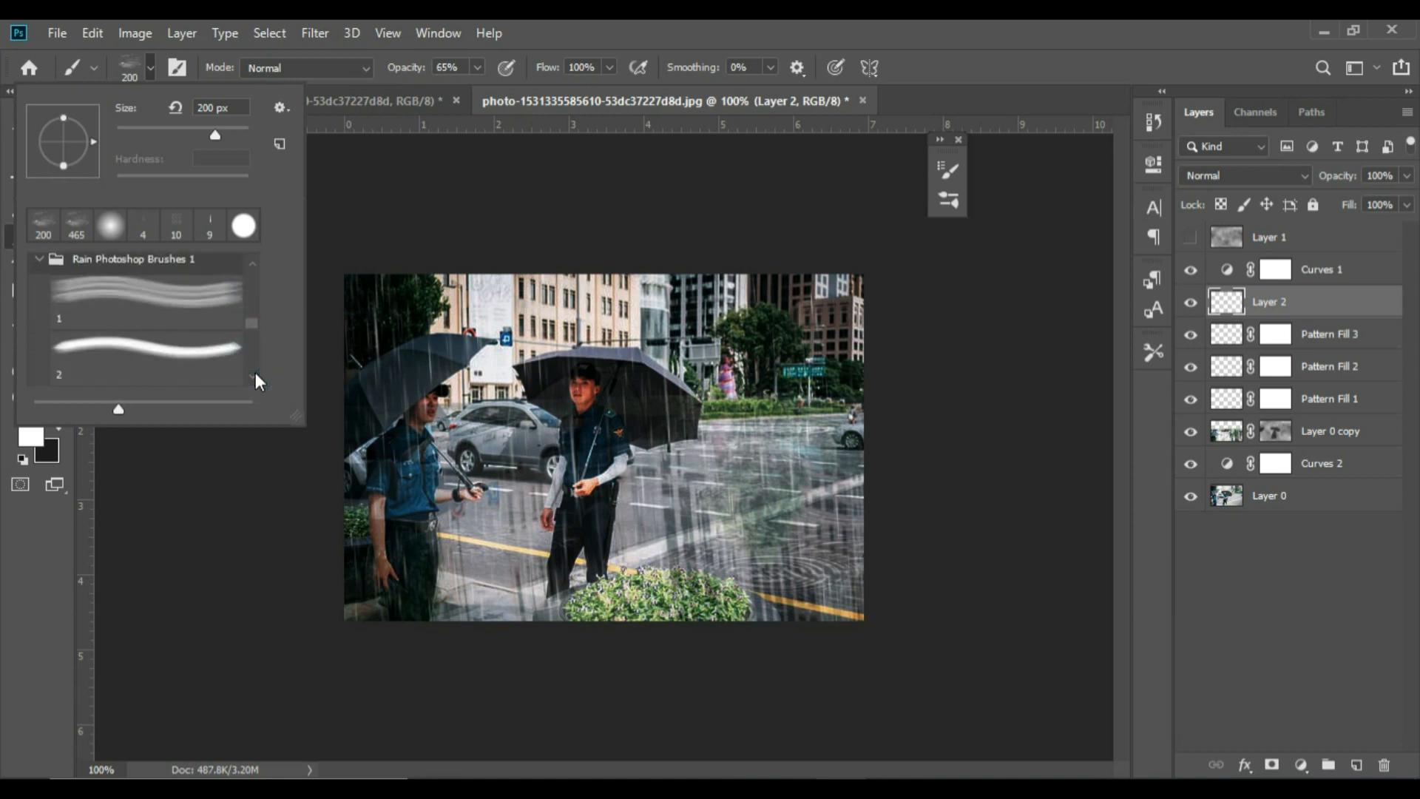
double_click(174, 313)
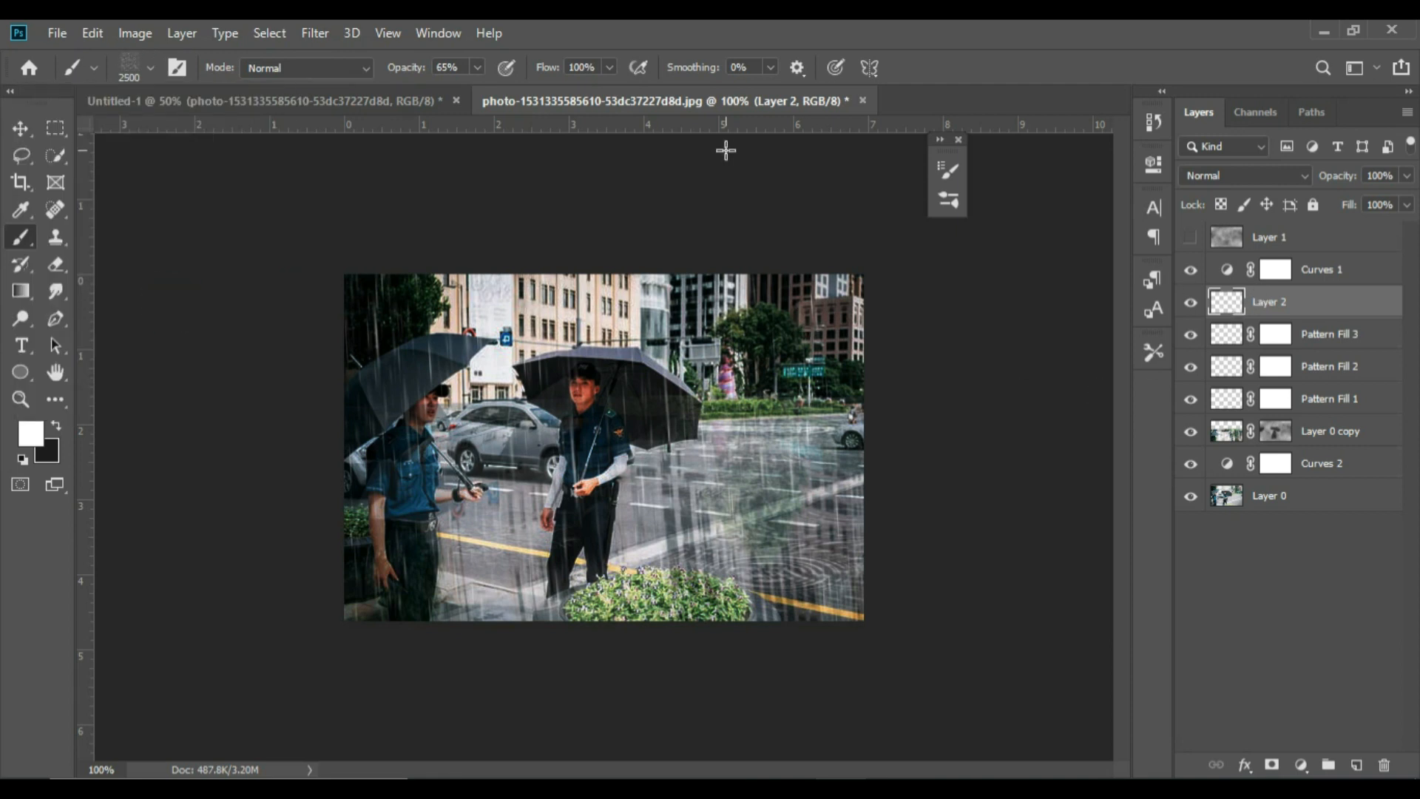
Reduce the rain brush tip to 8 px in the Brush Settings
left_click(441, 33)
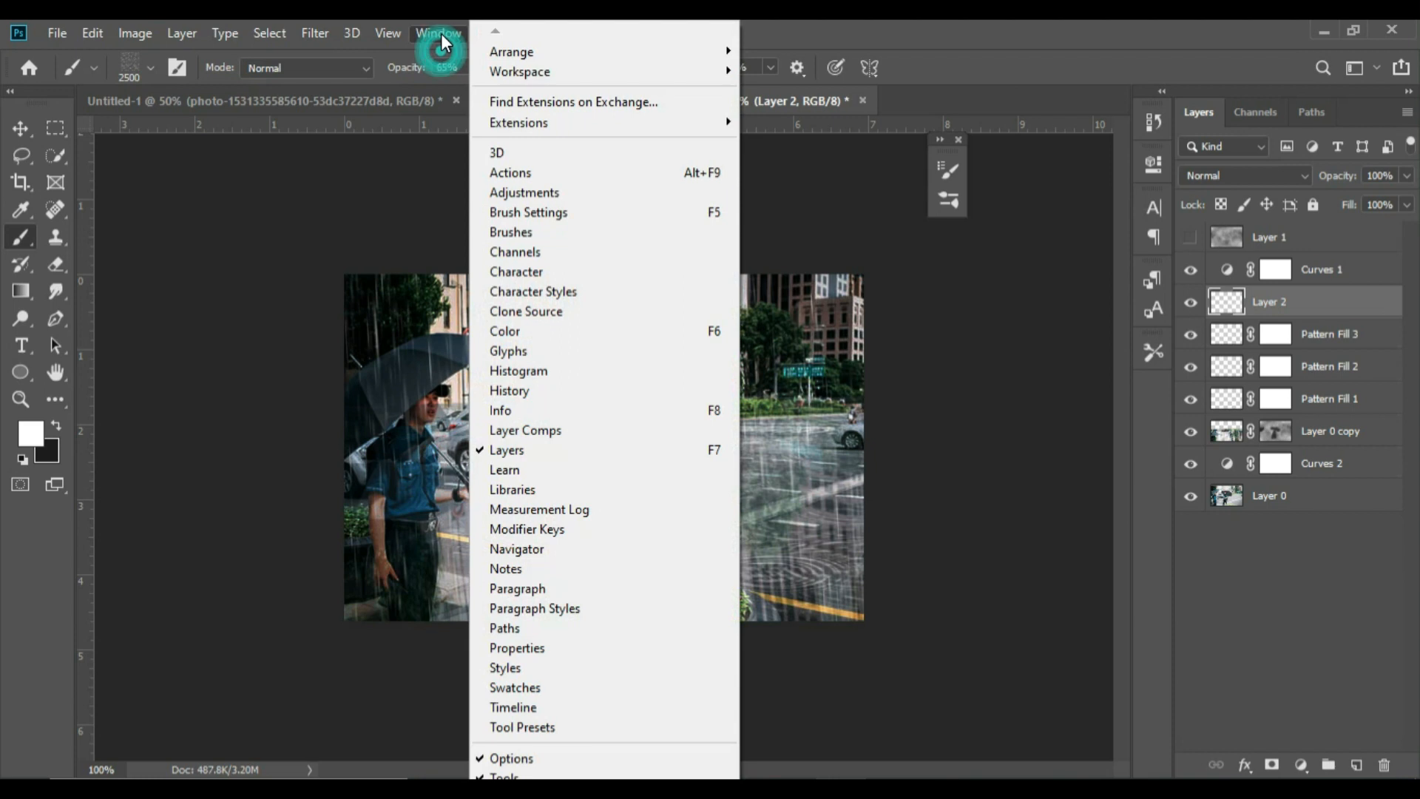
left_click(573, 214)
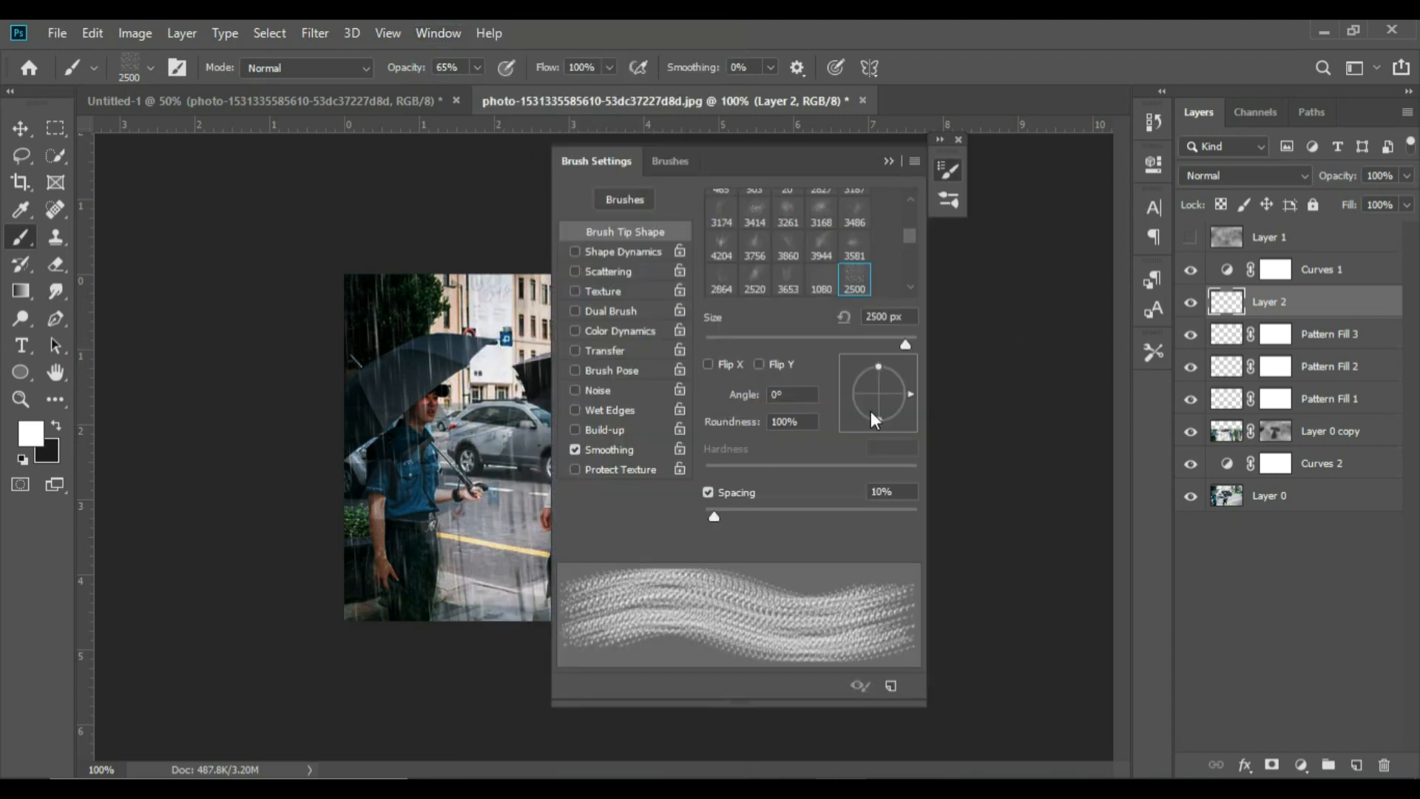
left_click(731, 337)
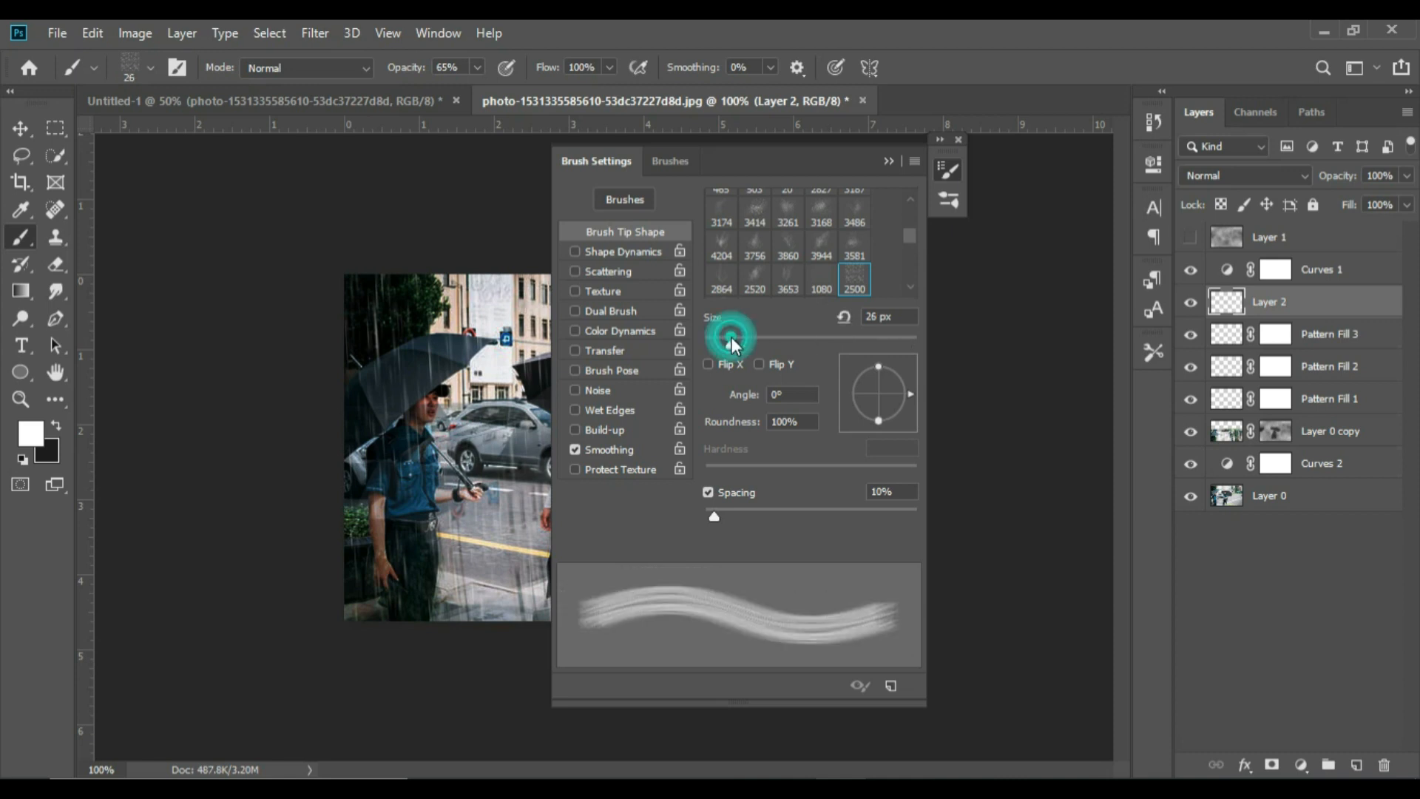
left_click(713, 342)
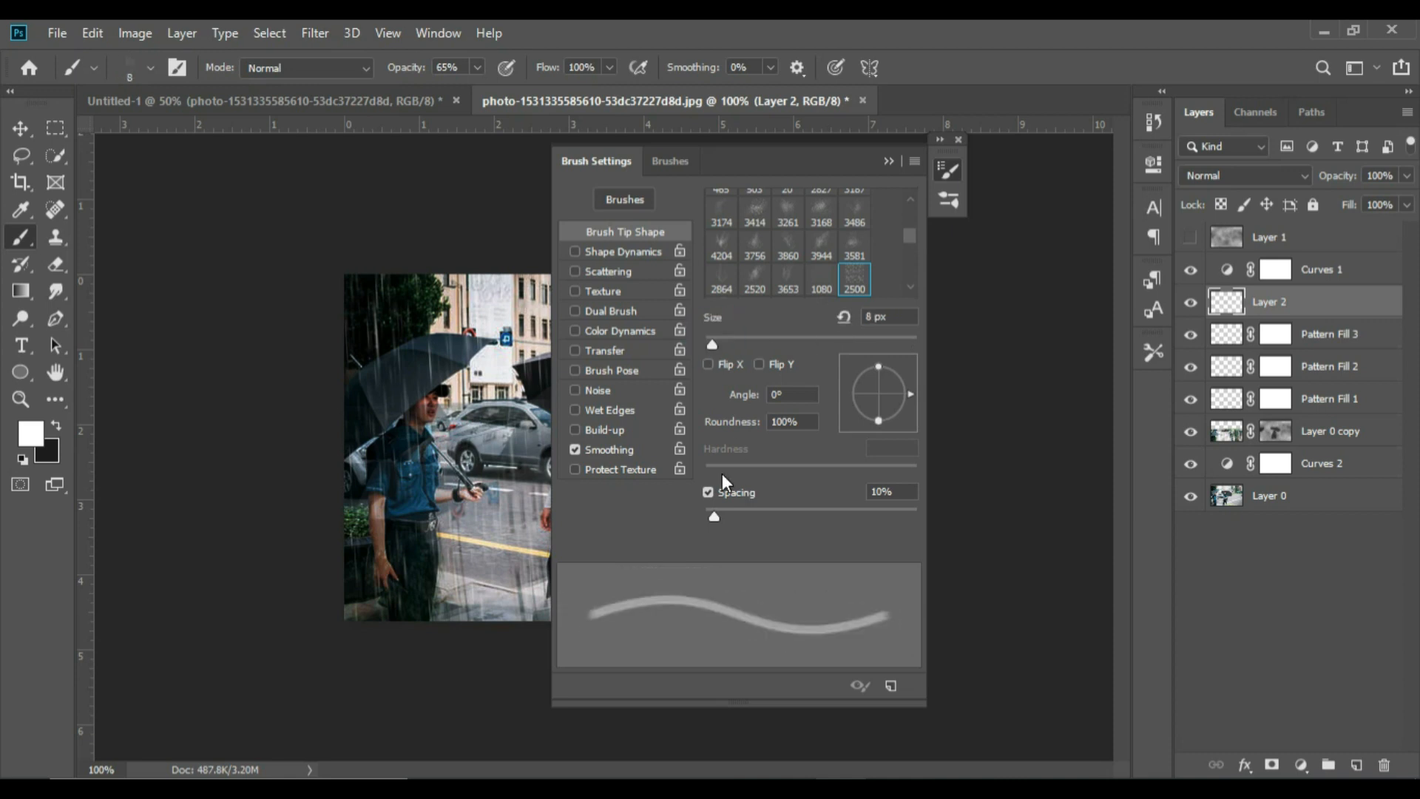
Enable Shape Dynamics for the rain brush with Angle Jitter at 97% and Roundness Jitter at 99%
left_click(617, 249)
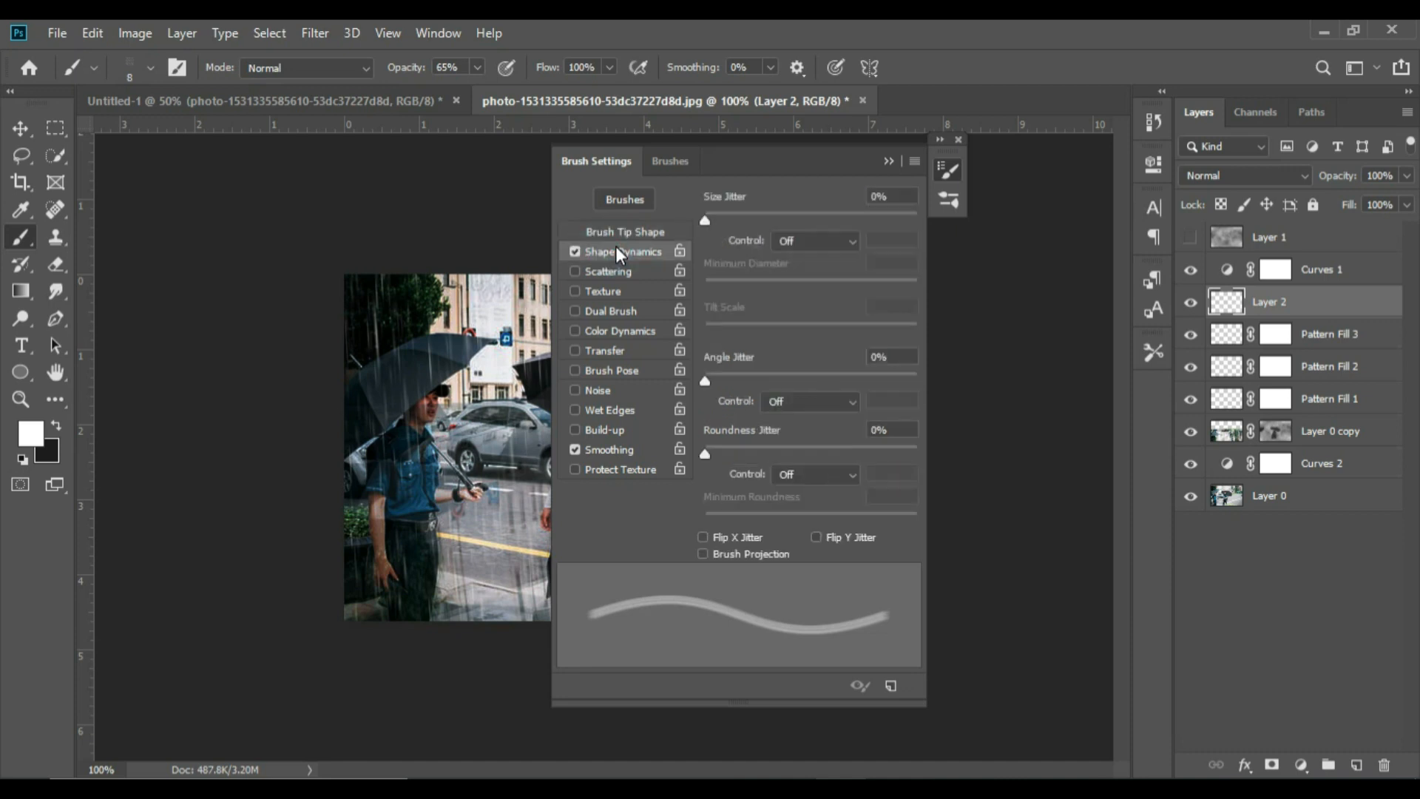
left_click(911, 377)
left_click(915, 448)
left_click(1012, 497)
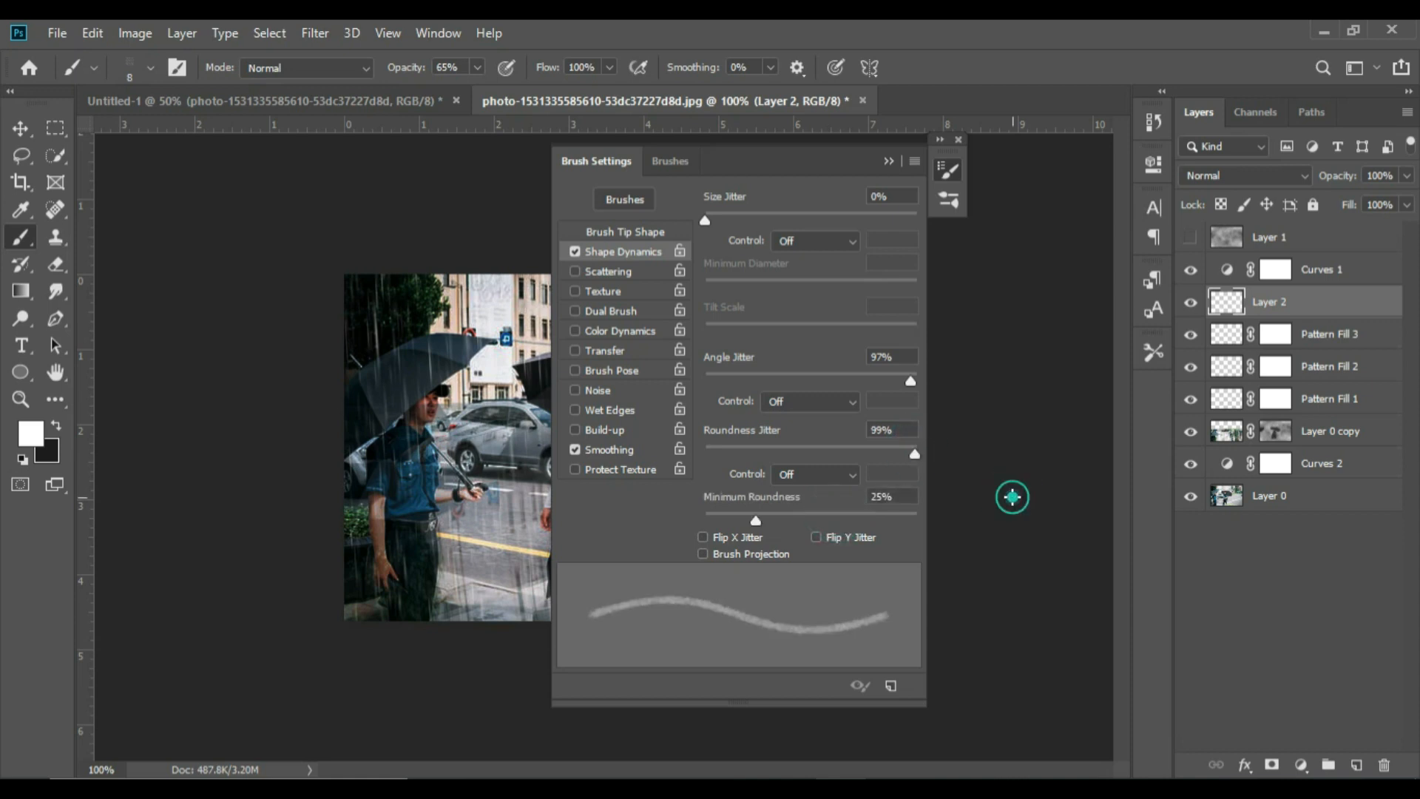
left_click(1178, 597)
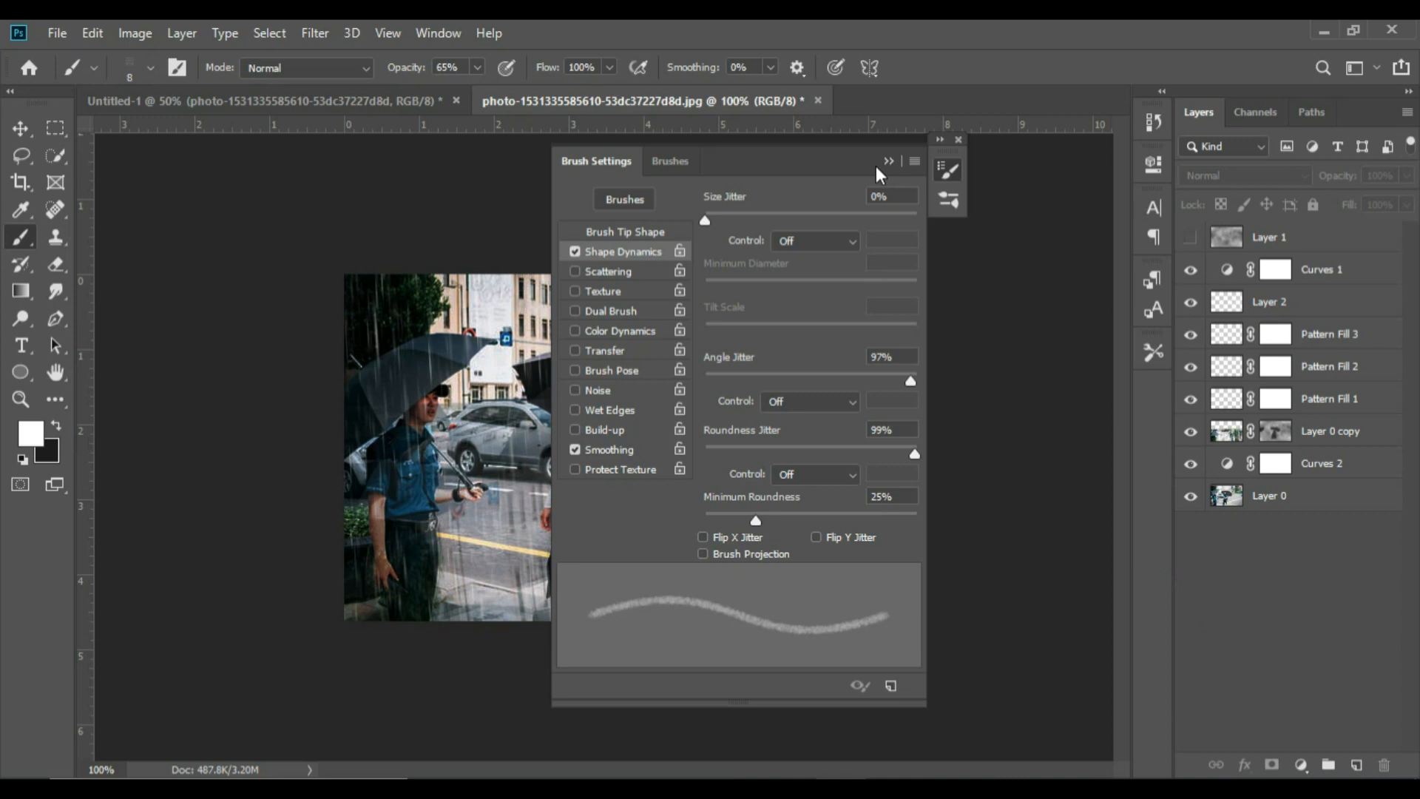
Select Layer 2 and choose the third rain brush, Rain - Small, from the Rain Lite brush set
mouse_move(809, 166)
left_mouse_down()
mouse_move(916, 164)
mouse_move(1036, 230)
left_mouse_up()
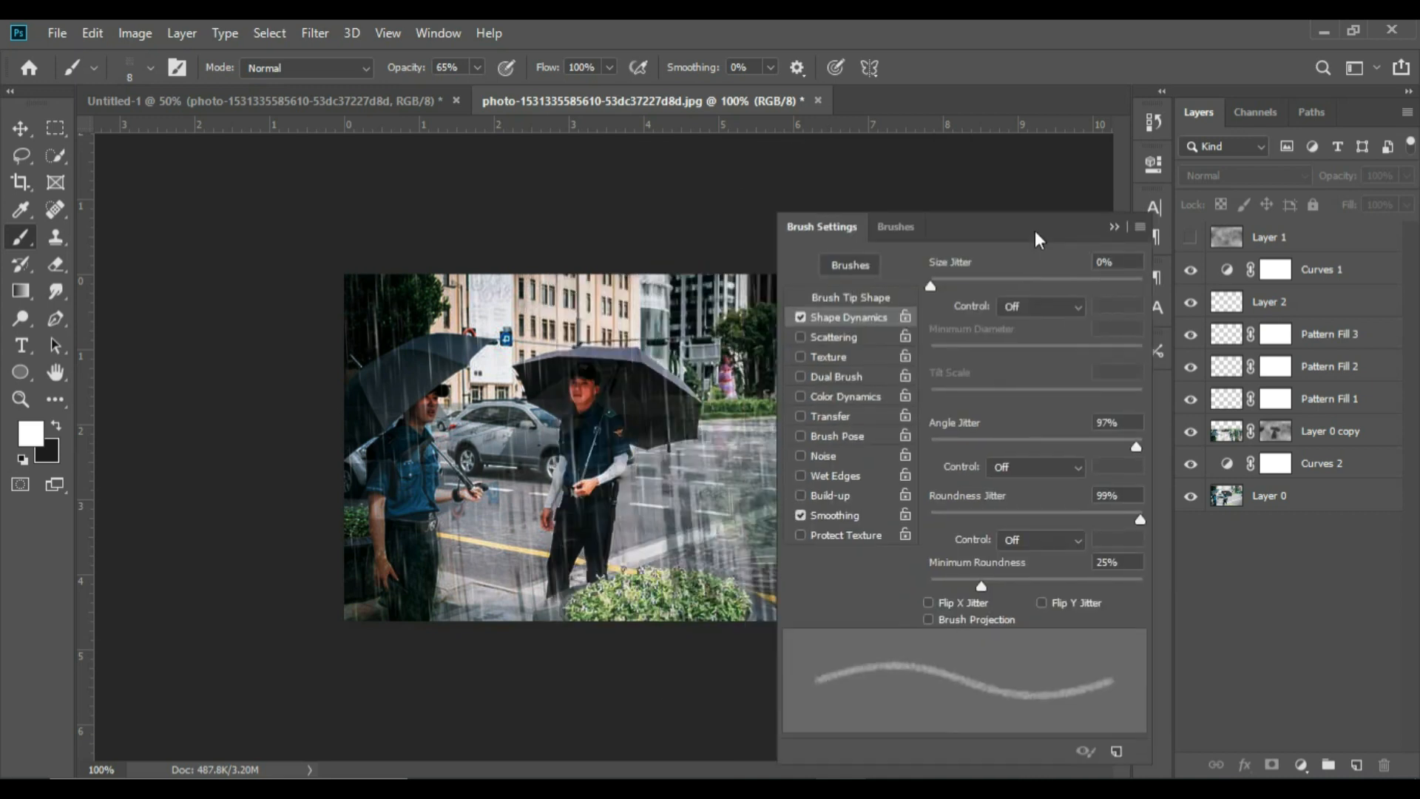
left_click(1297, 296)
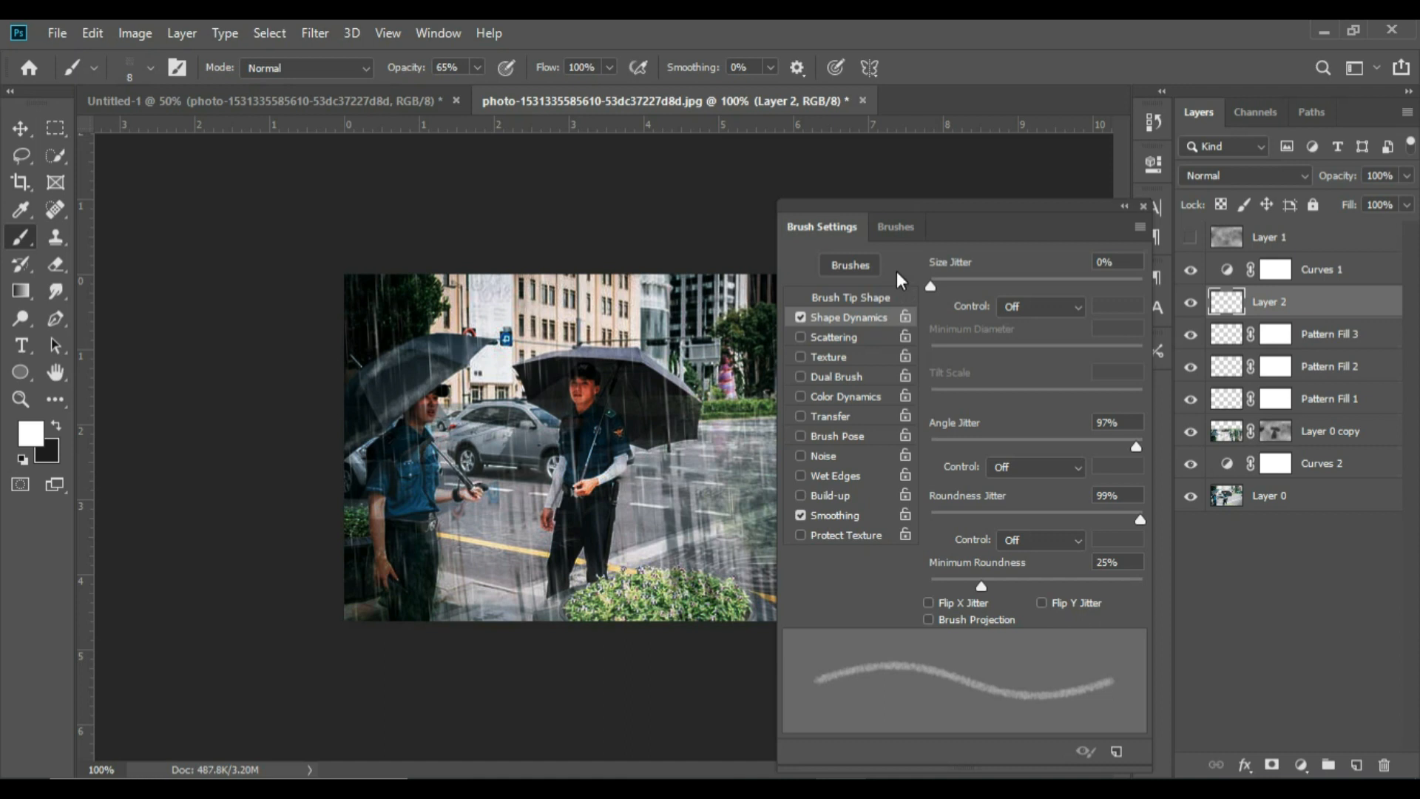
left_click(897, 228)
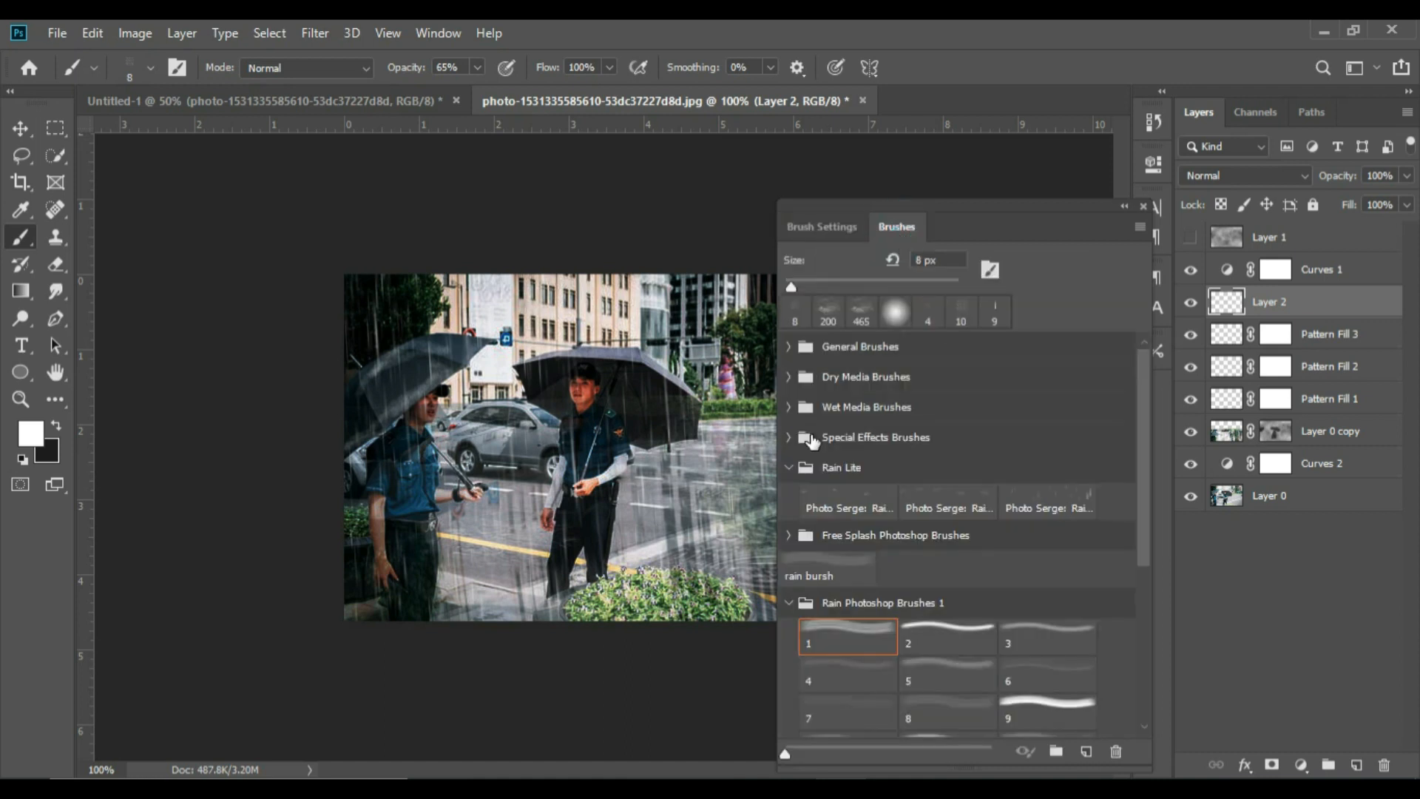
left_click(790, 471)
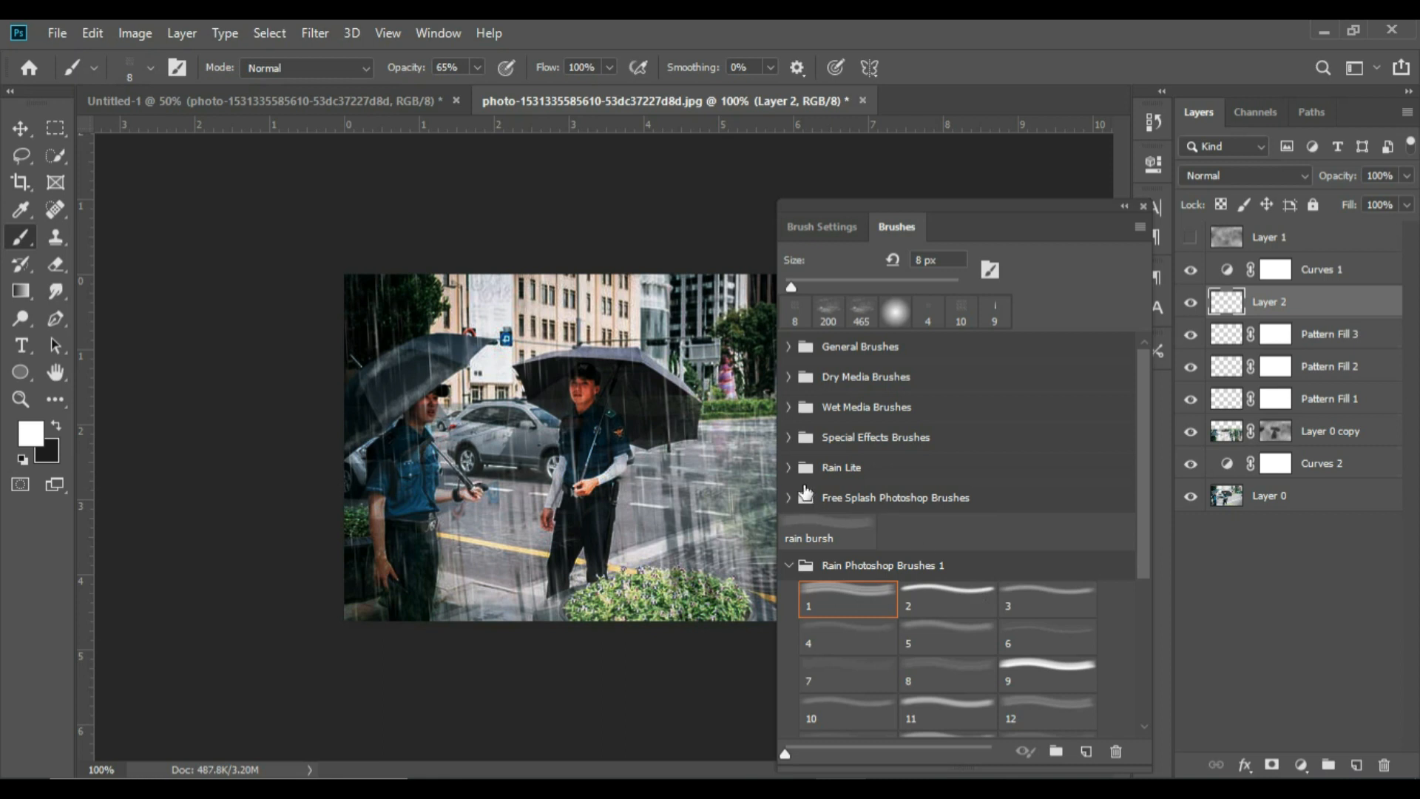
left_click(791, 472)
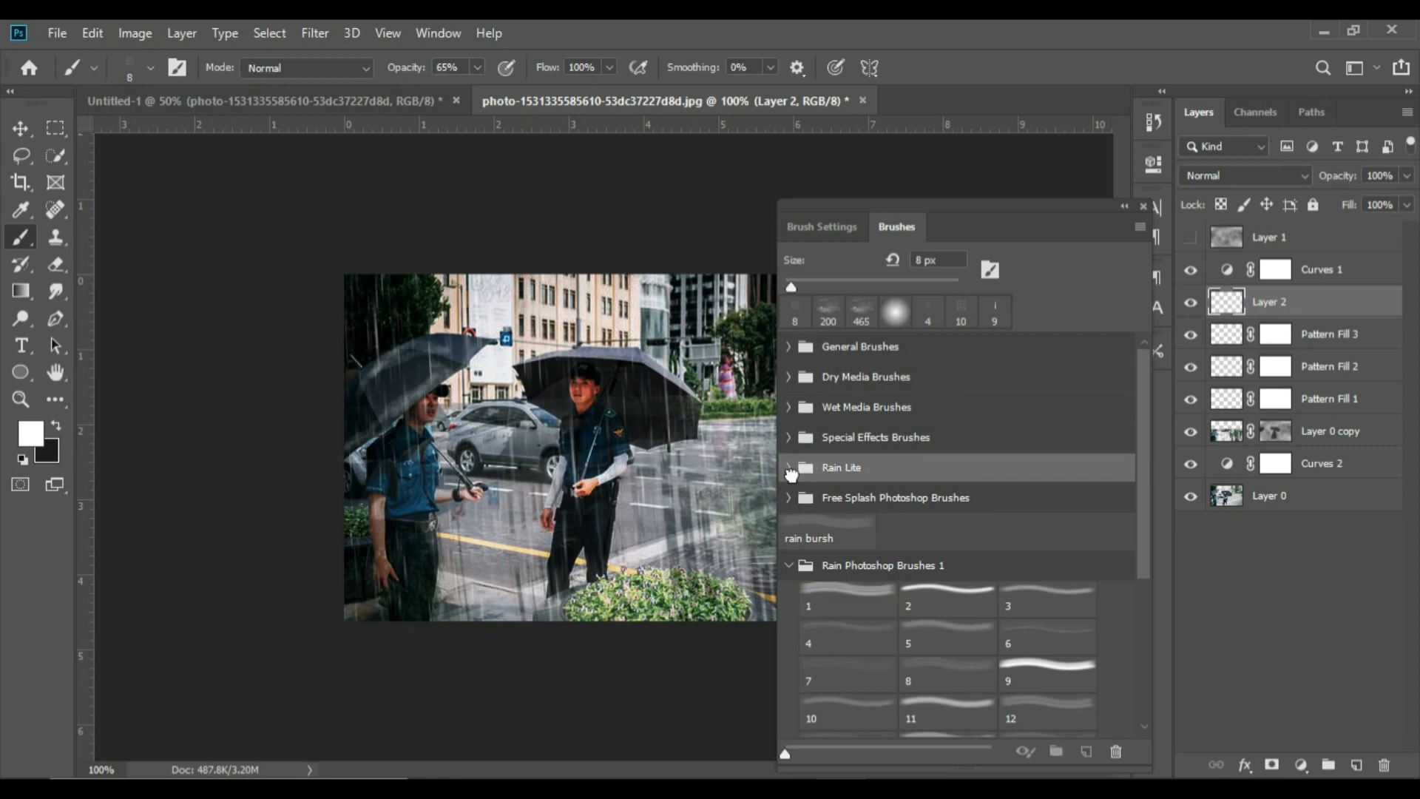
double_click(981, 471)
left_click(791, 468)
left_click(789, 467)
left_click(789, 467)
left_click(1047, 504)
double_click(1047, 505)
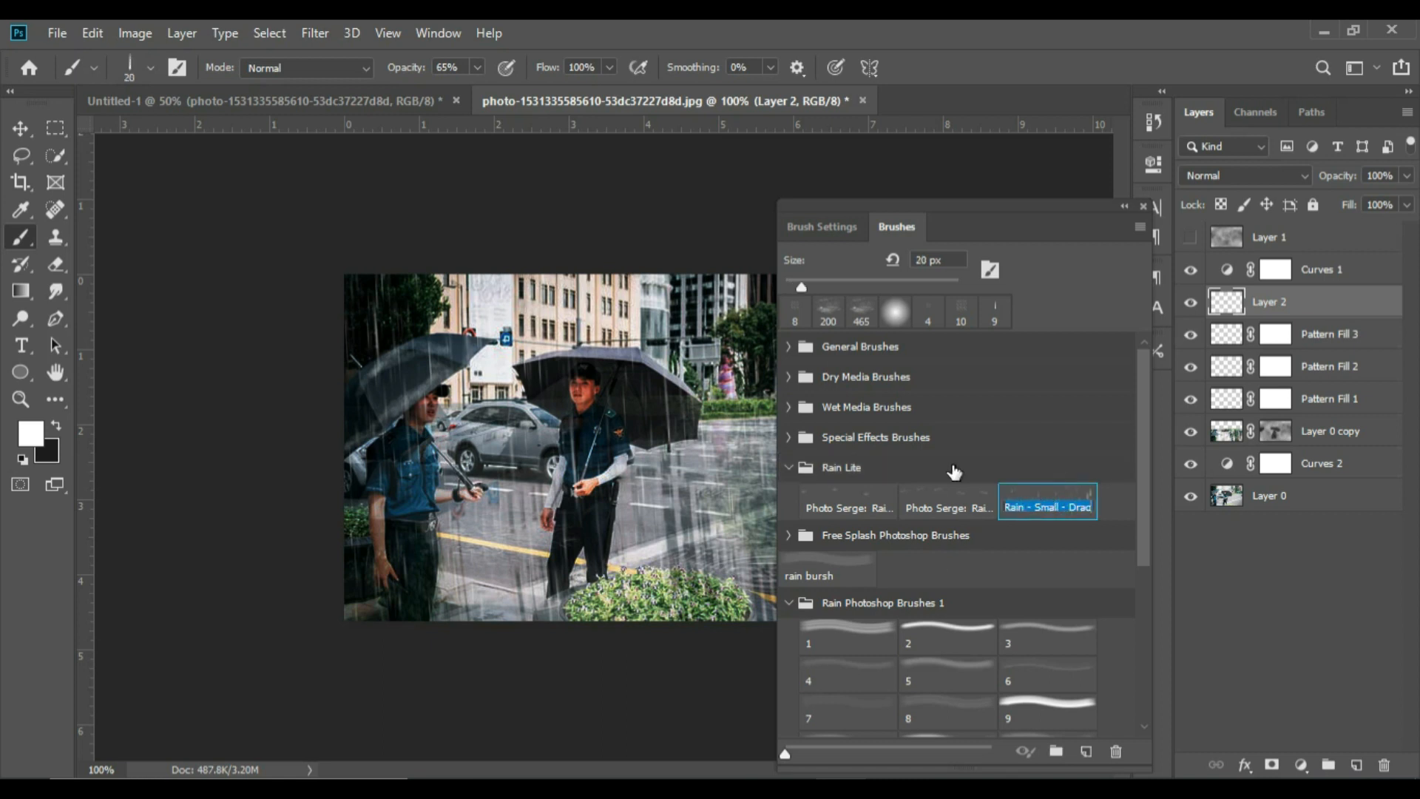
Set the small rain brush tip to 5% spacing and a size of 9 px
left_click(819, 228)
left_click(819, 228)
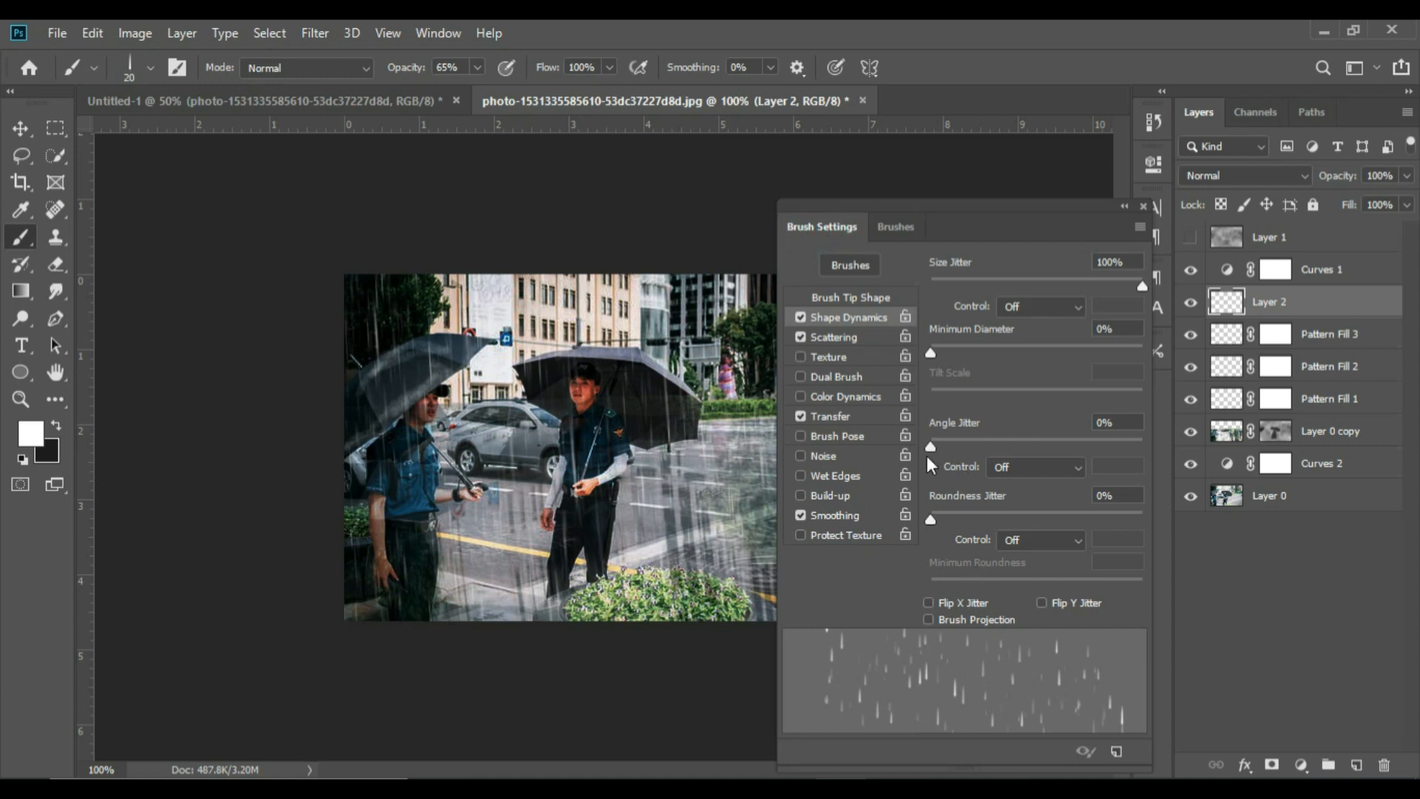
left_click(868, 299)
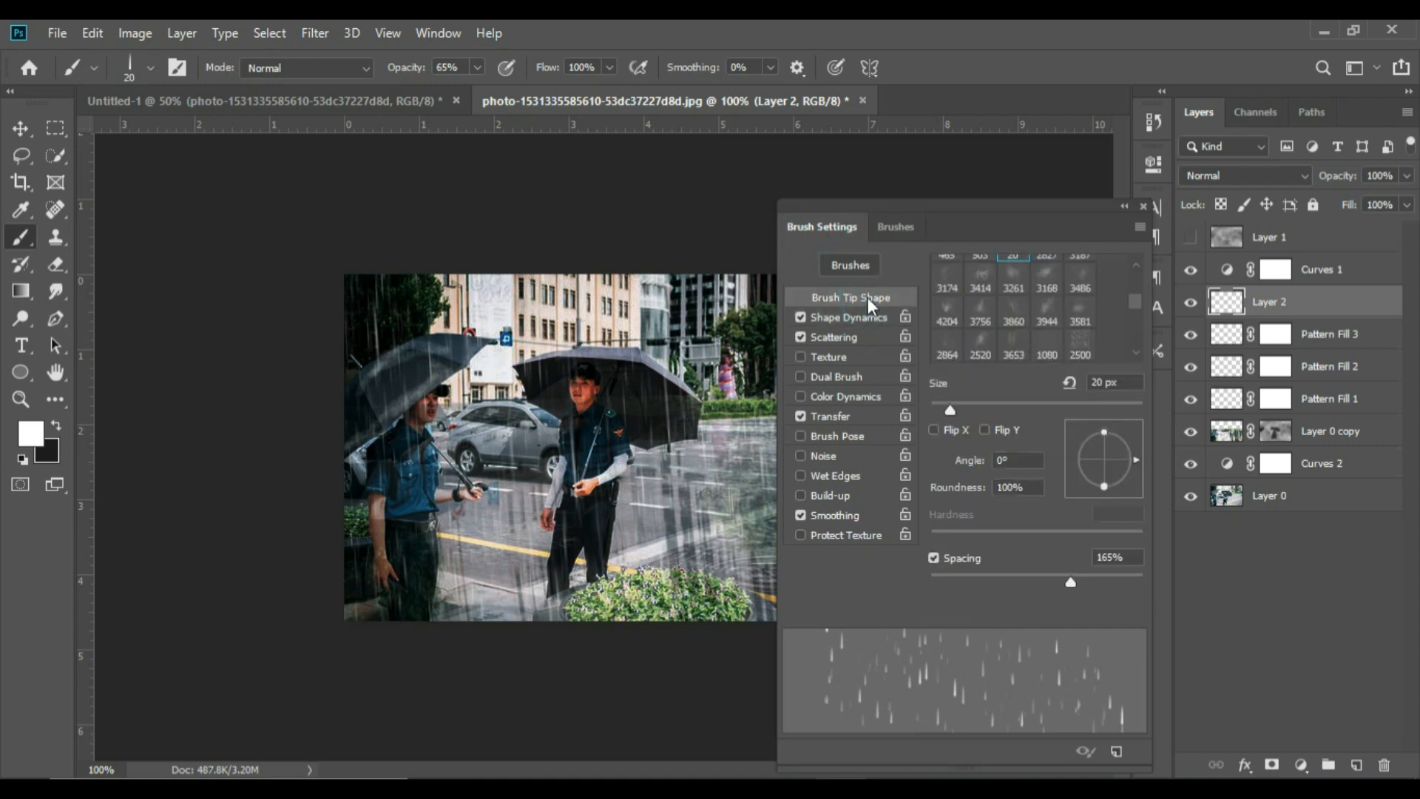
left_click_drag(962, 575, 935, 576)
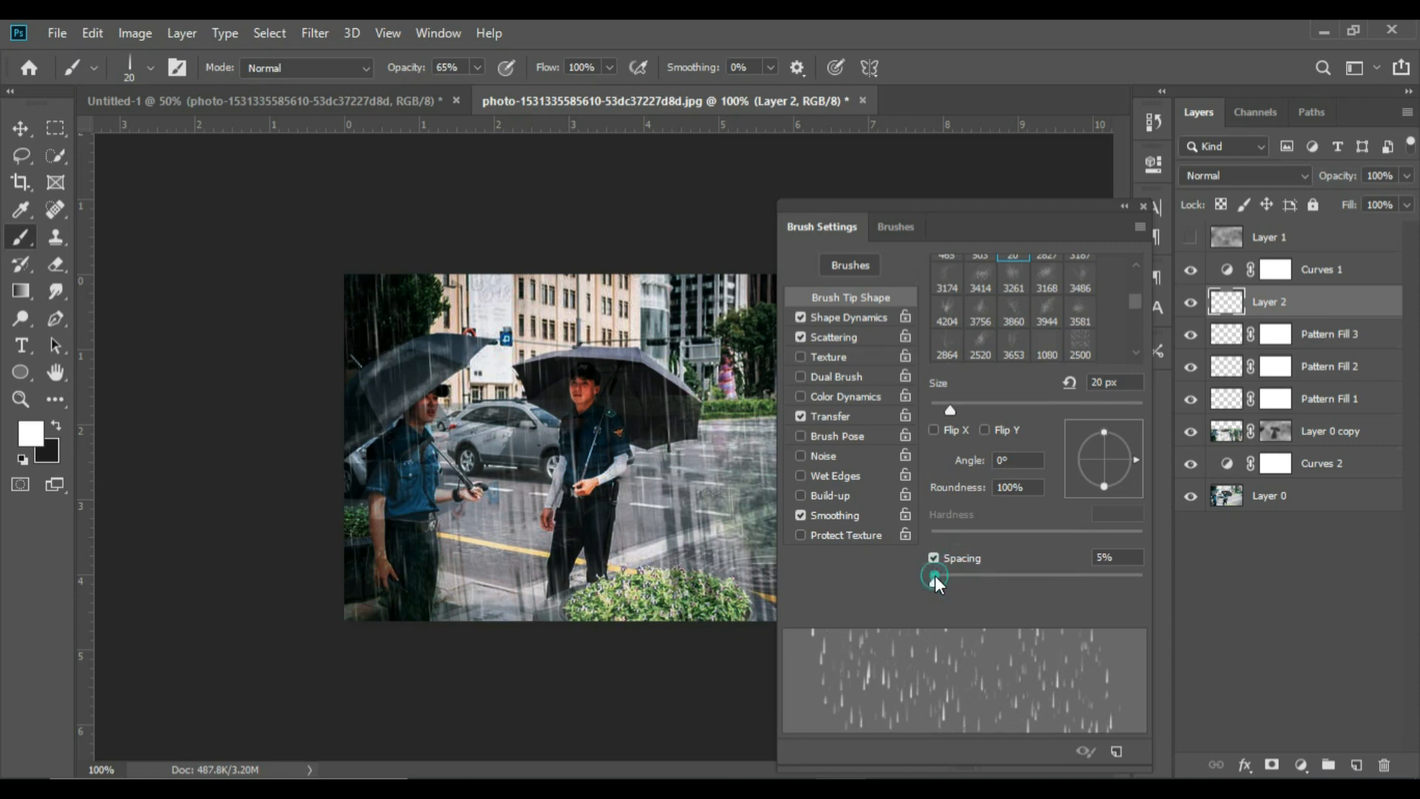
left_click(943, 402)
left_click(939, 401)
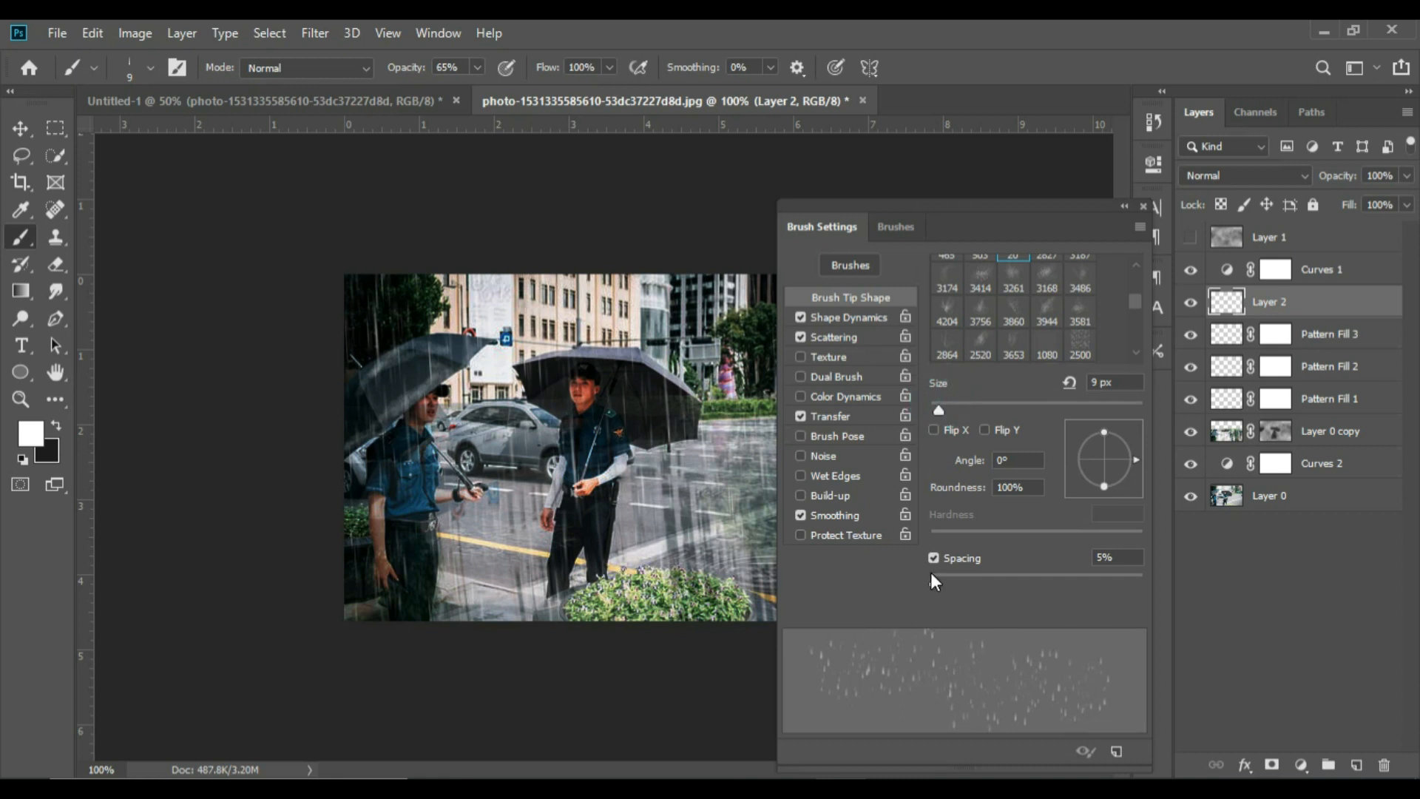
Set the small rain brush's Size Jitter to 4% in Shape Dynamics
left_click(852, 317)
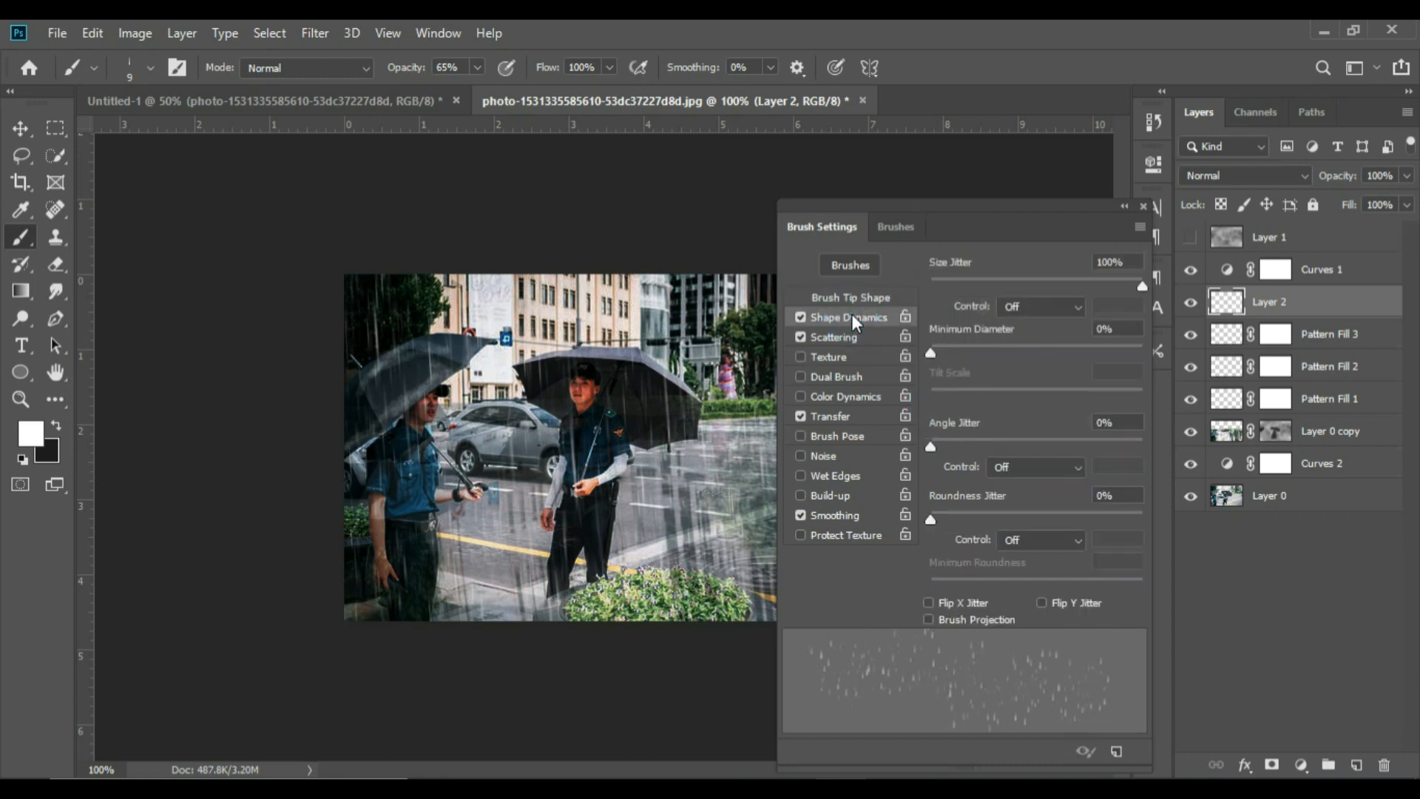
left_click(953, 279)
left_click(939, 279)
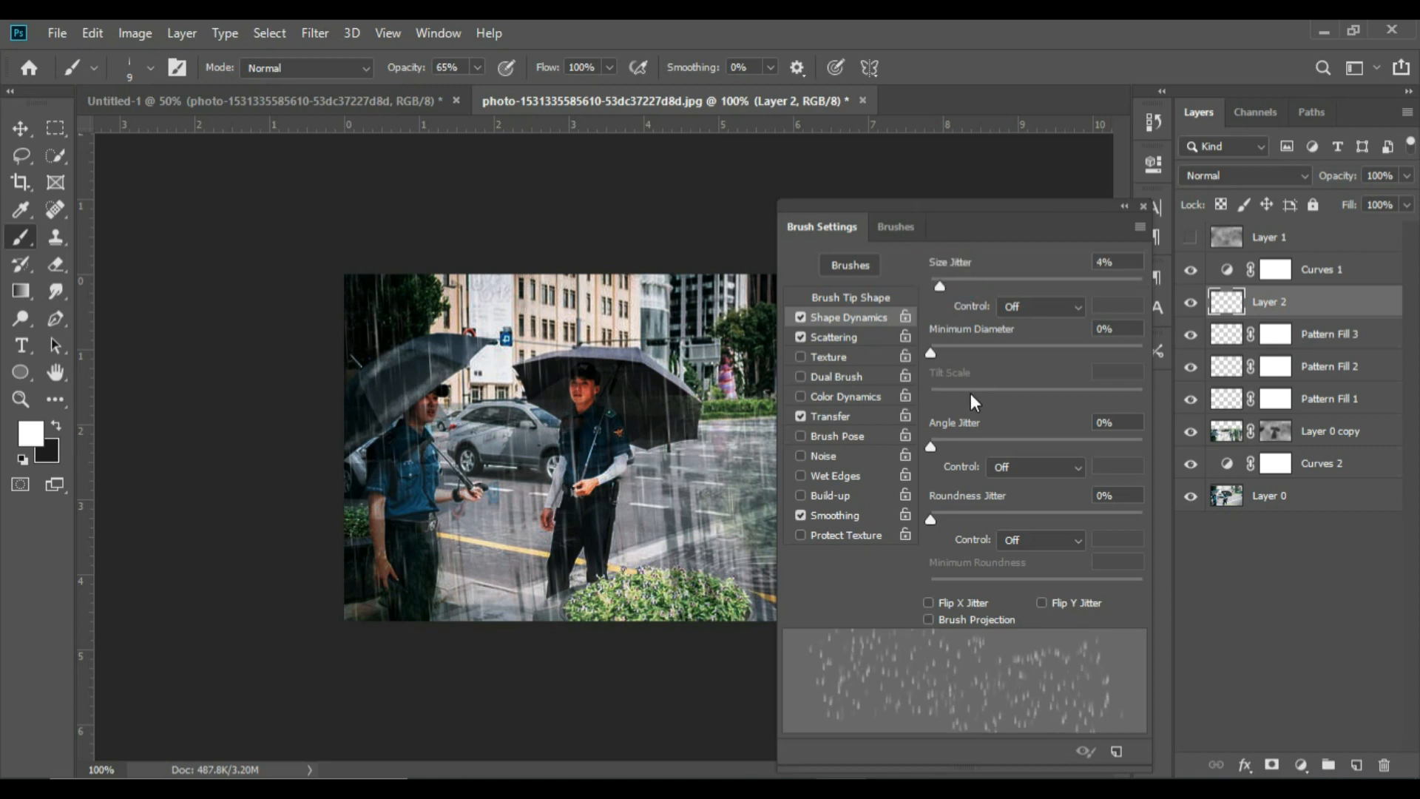
left_click(1133, 444)
left_click(934, 439)
Close the floating brush settings to clear the view of the rainy street image
left_click(1124, 206)
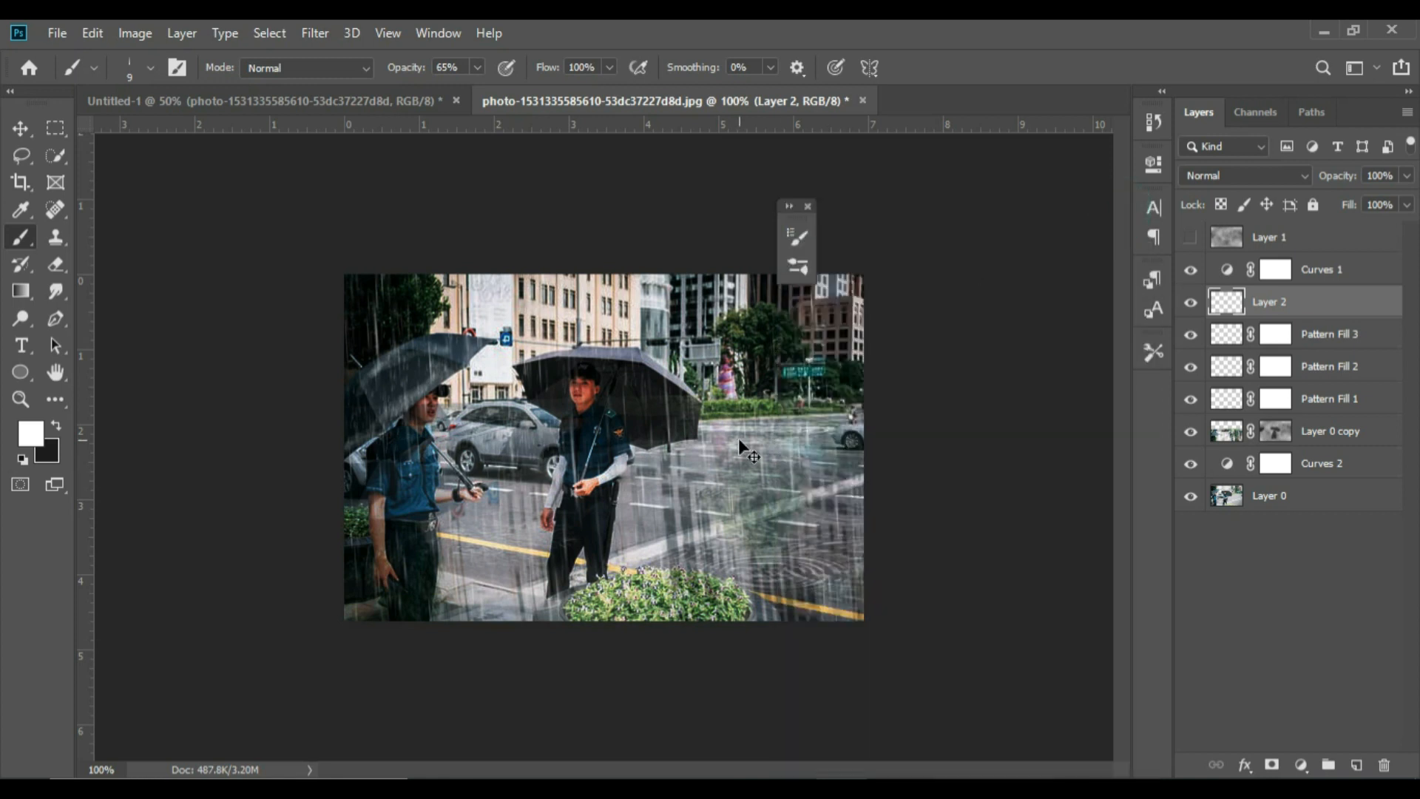
key("ctrl+plus")
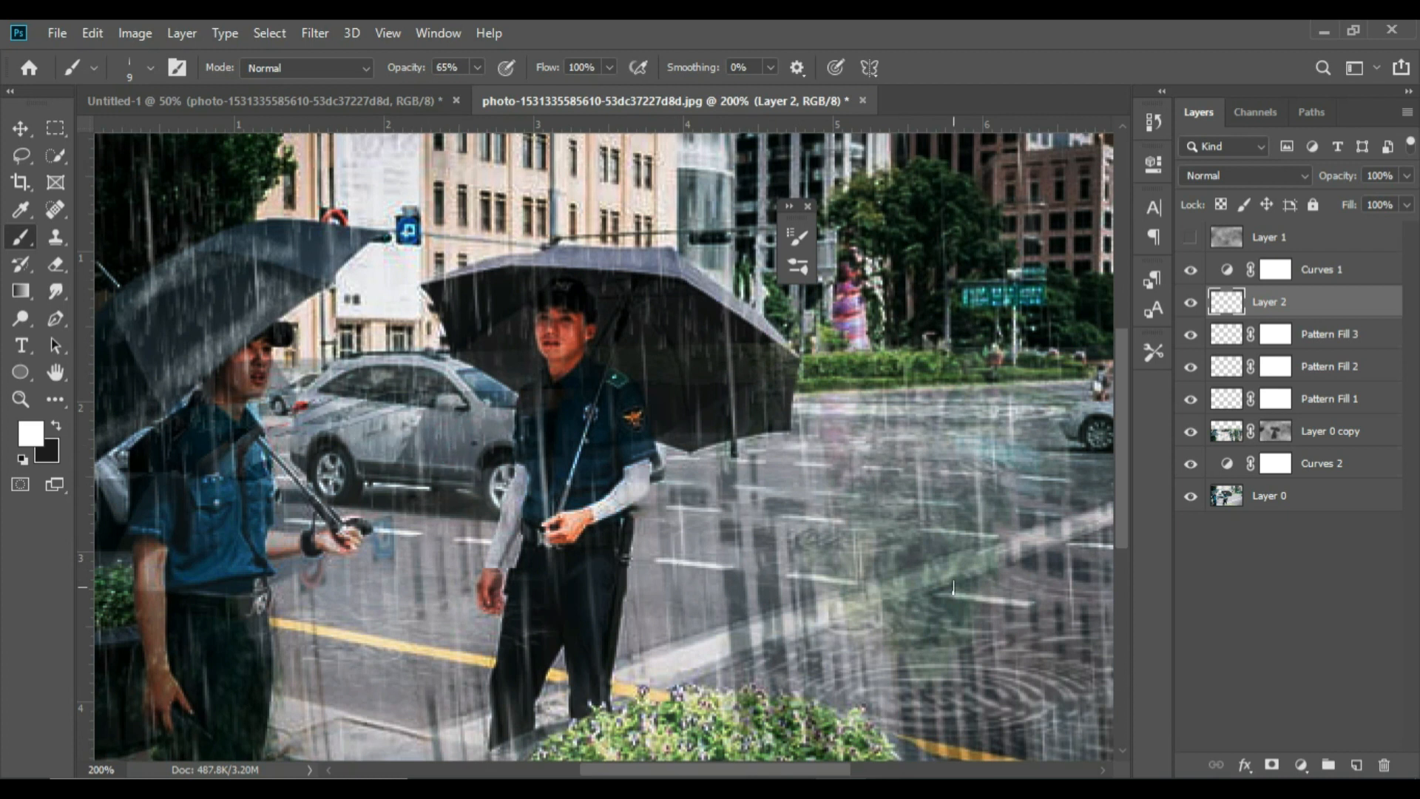
key("ctrl+minus")
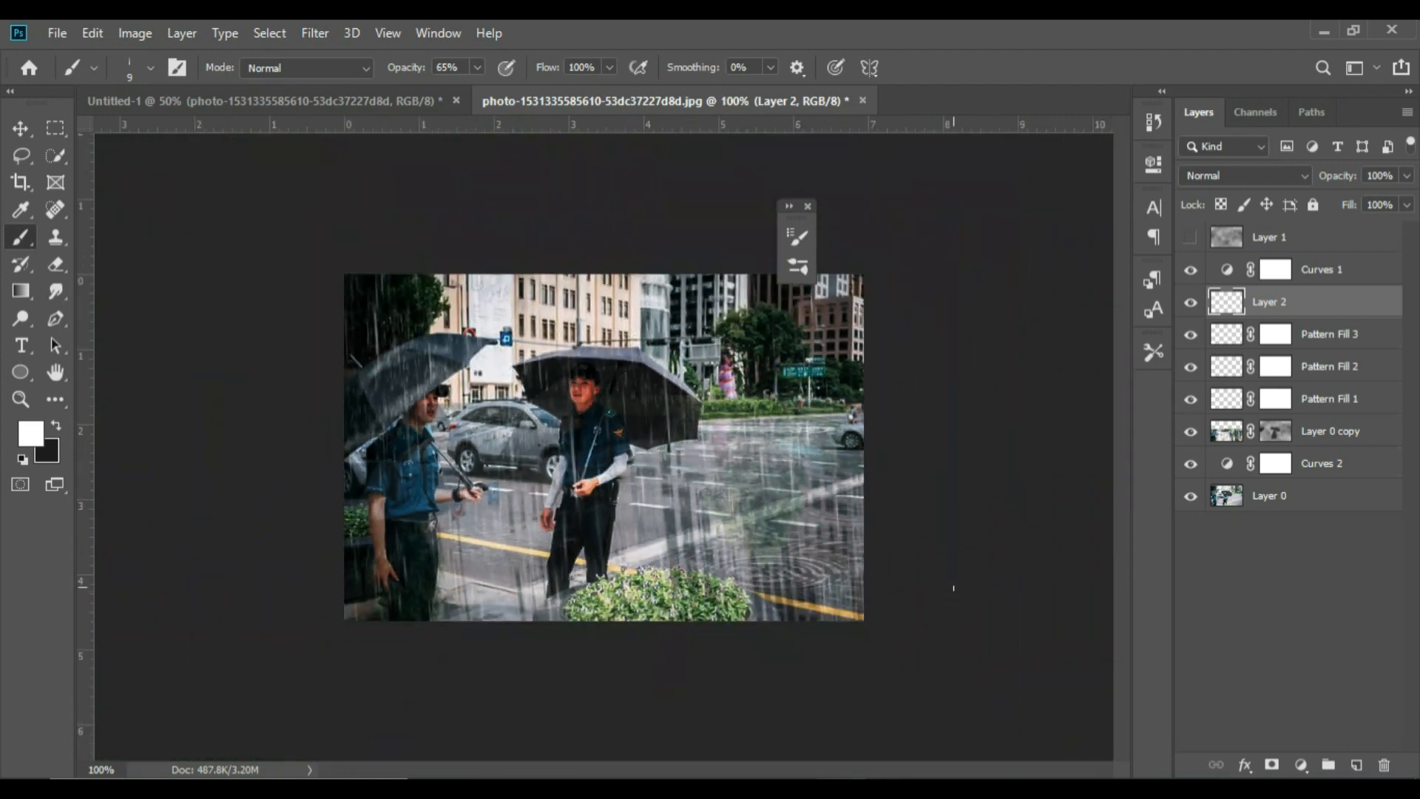
left_click(809, 207)
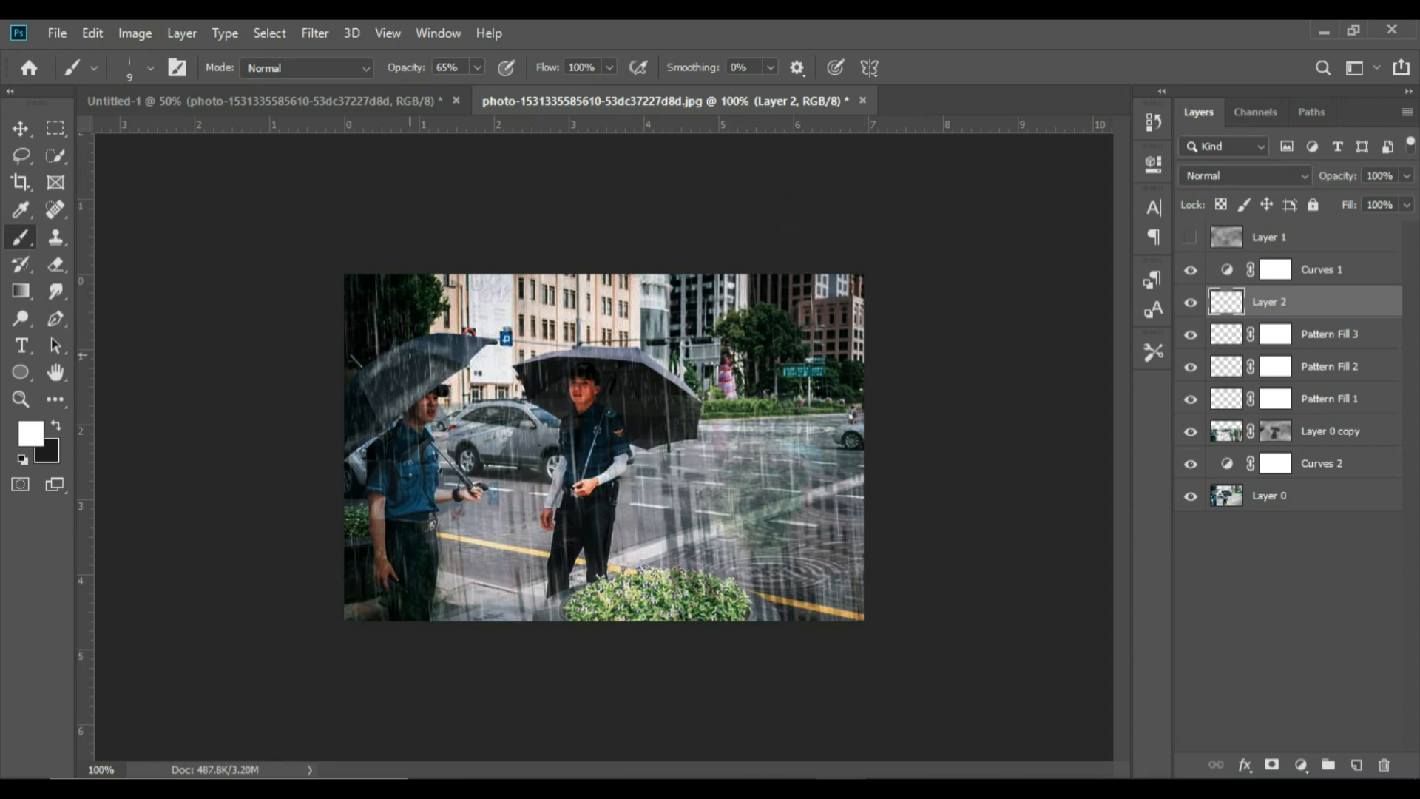
Bring up the file commands for saving or exporting the rainy photo
left_click(64, 34)
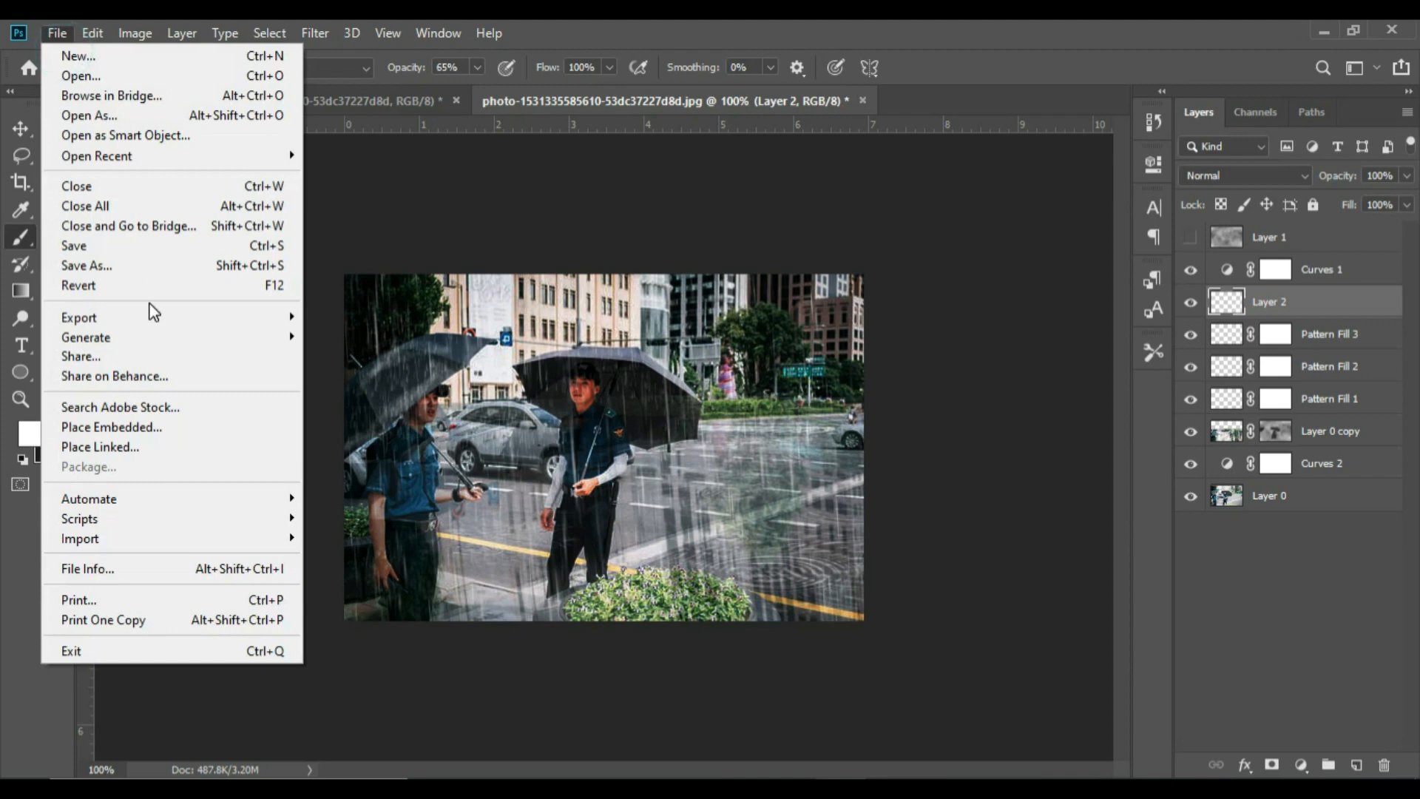